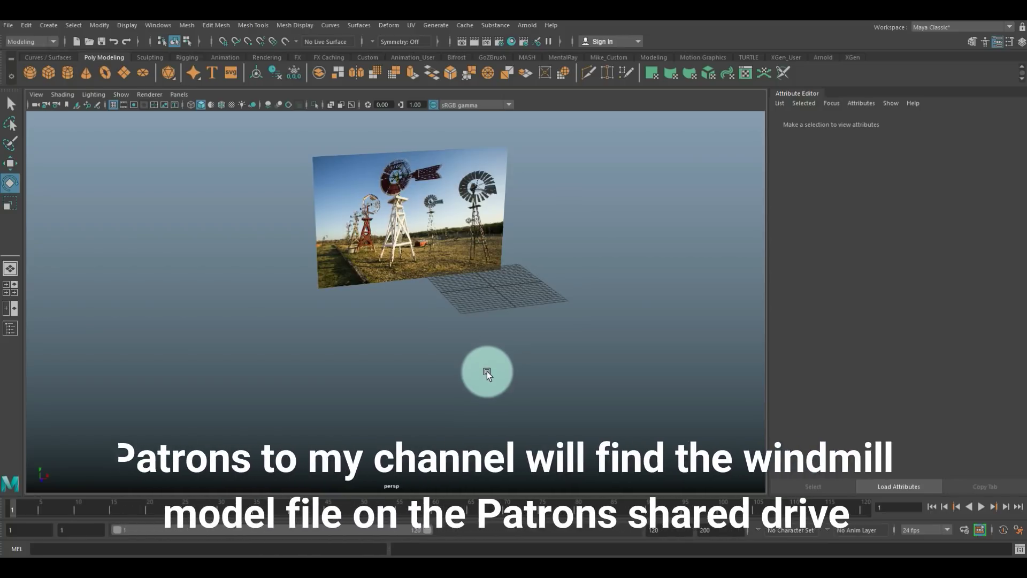
Step: Create a polygon cube and scale it into a long flat beam about 406 × 2.5 × 12.7 units
scroll(477, 371, "up", 3)
left_click_drag(424, 354, 403, 407, "alt")
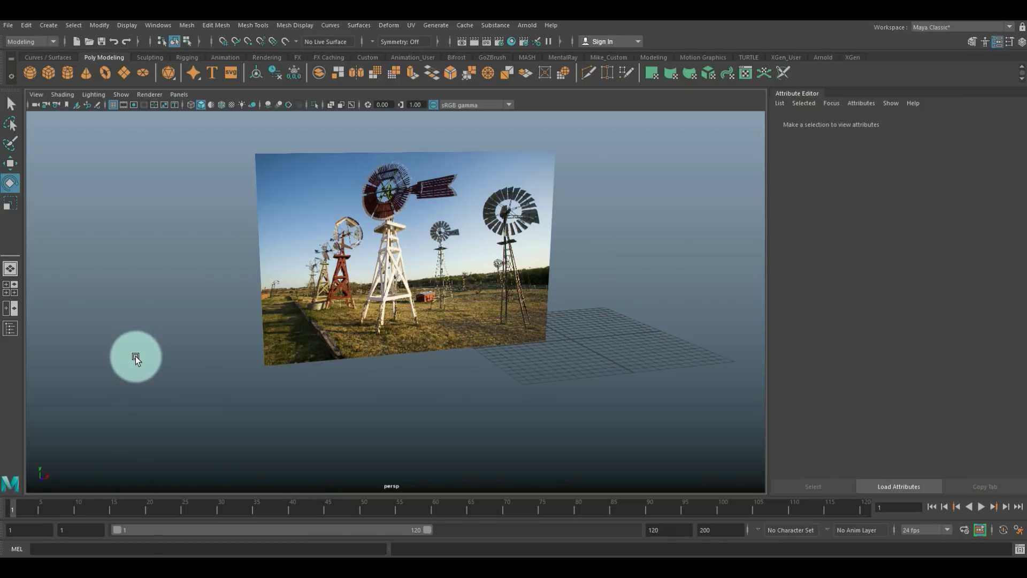
left_click(46, 73)
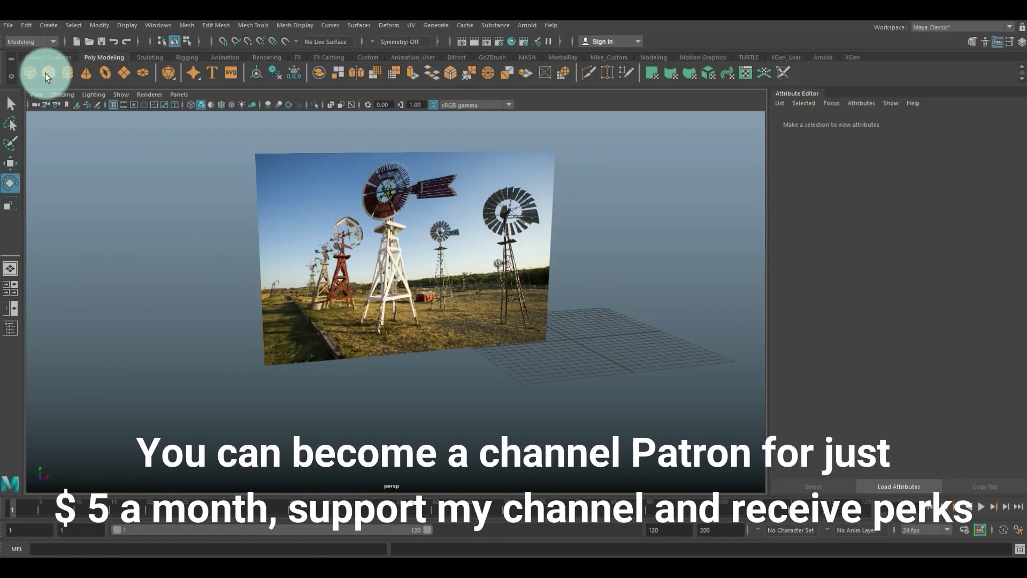
left_click_drag(303, 326, 313, 374, "alt")
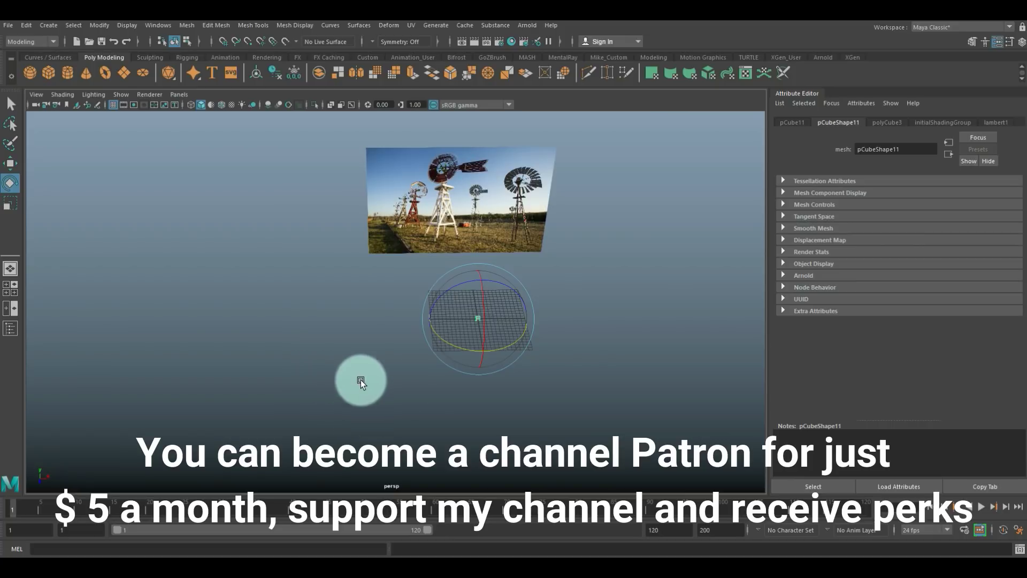
key("r")
left_click_drag(478, 321, 769, 313)
left_click_drag(518, 316, 661, 314)
left_click_drag(476, 290, 503, 391)
scroll(445, 384, "down", 5)
left_click_drag(455, 312, 421, 368, "alt")
left_click_drag(451, 289, 445, 298)
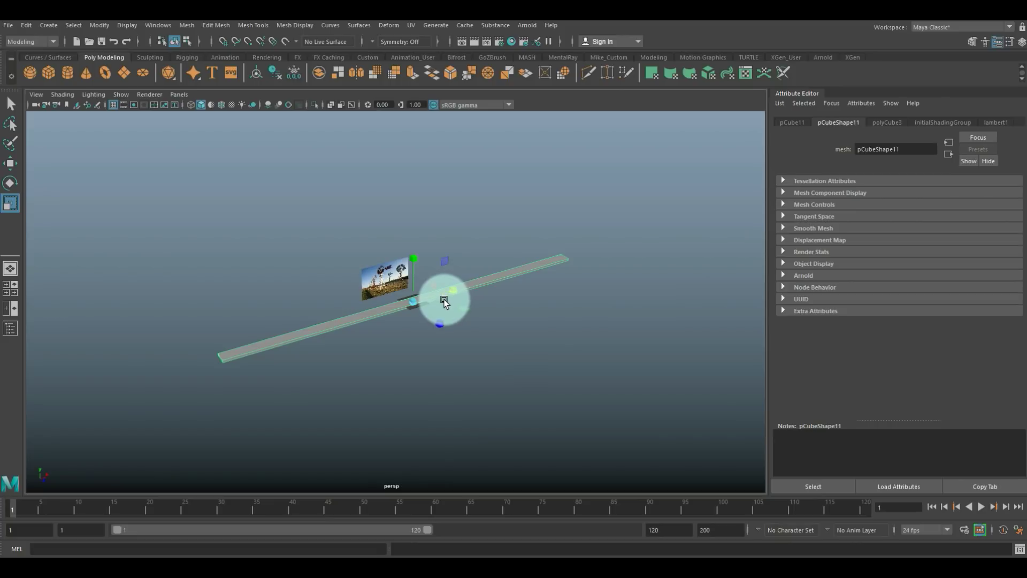
Step: Stand the beam upright with a 90° Z rotation and lean it by setting its Y rotation to -10
key("e")
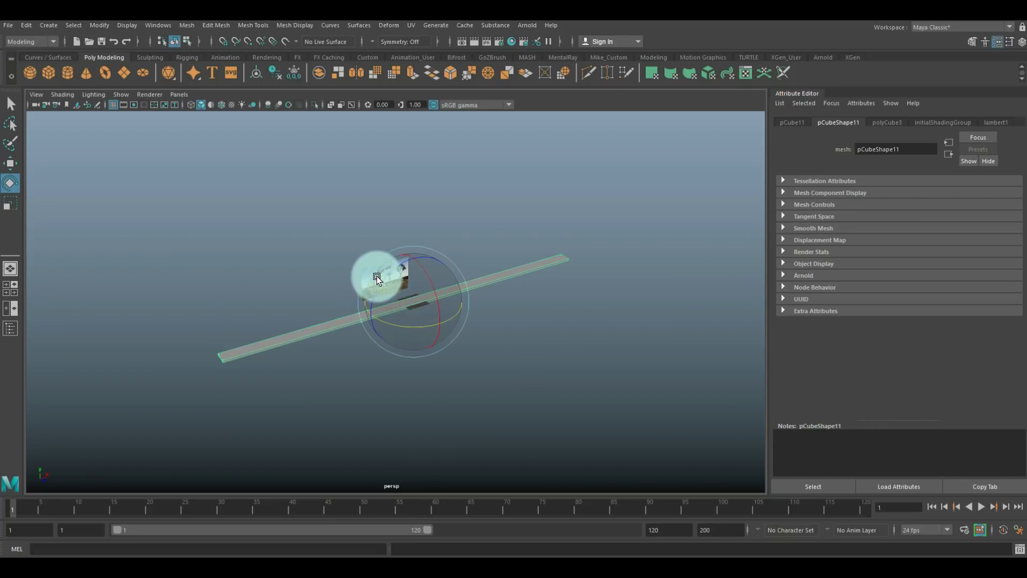
left_click_drag(384, 276, 525, 360)
left_click_drag(416, 259, 426, 263)
left_click(860, 152)
left_click(887, 123)
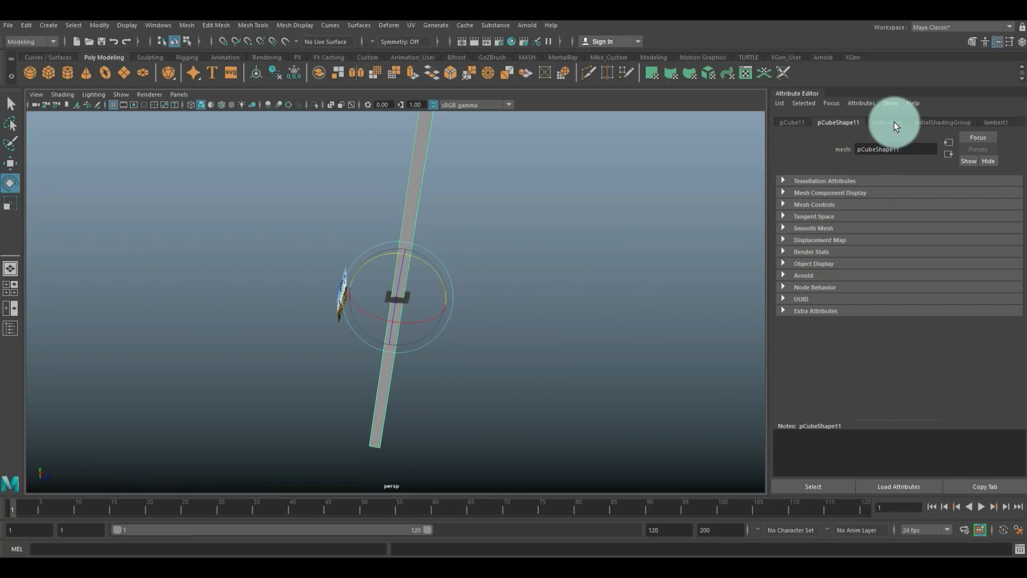
left_click(792, 123)
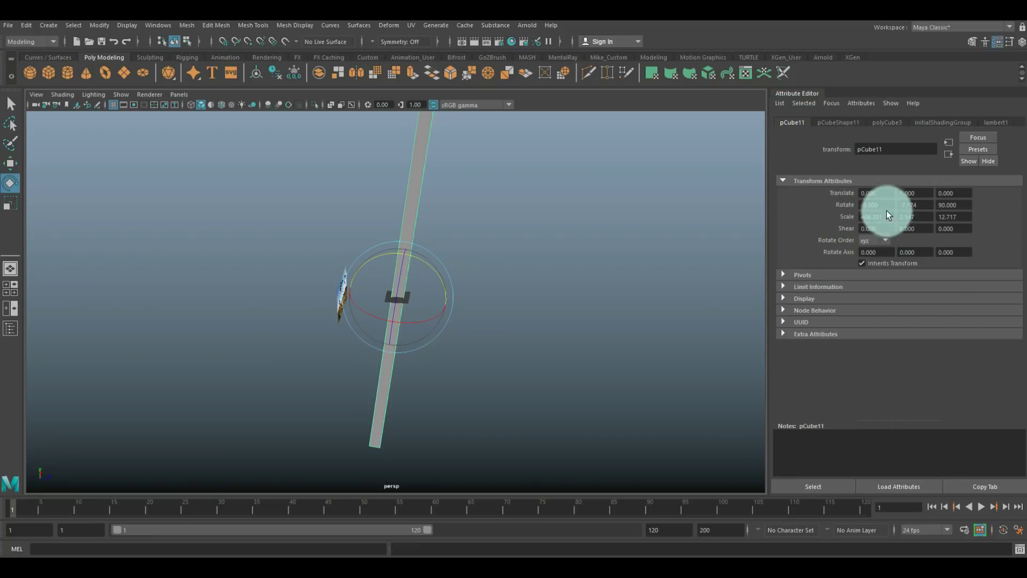
left_click_drag(924, 205, 828, 208)
type("-10")
key("Return")
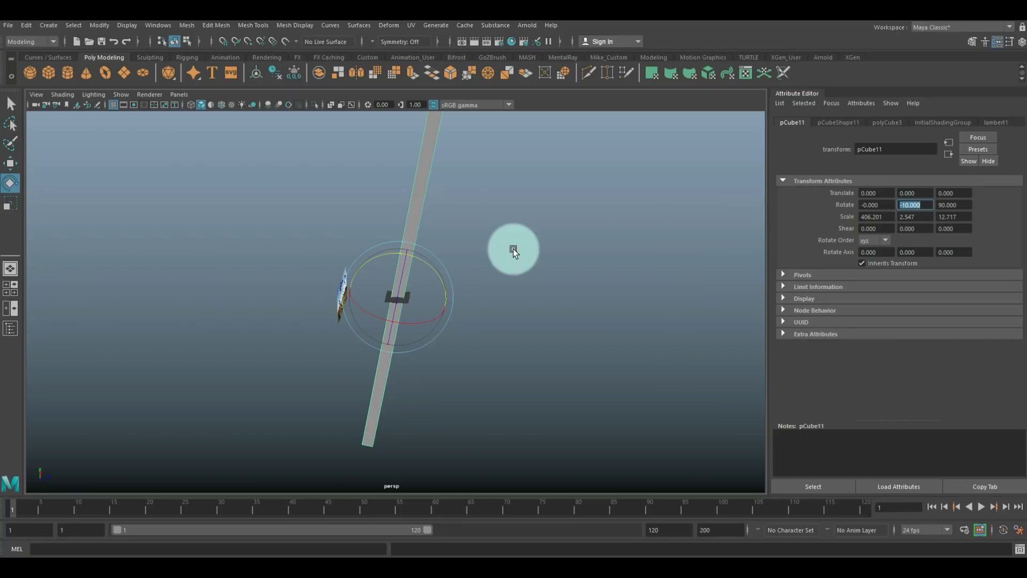
left_click(512, 249)
Step: Duplicate the leaning leg, move the copy about 103 units along Z, and set its Y rotation to 10
left_click(419, 218)
key("ctrl+d")
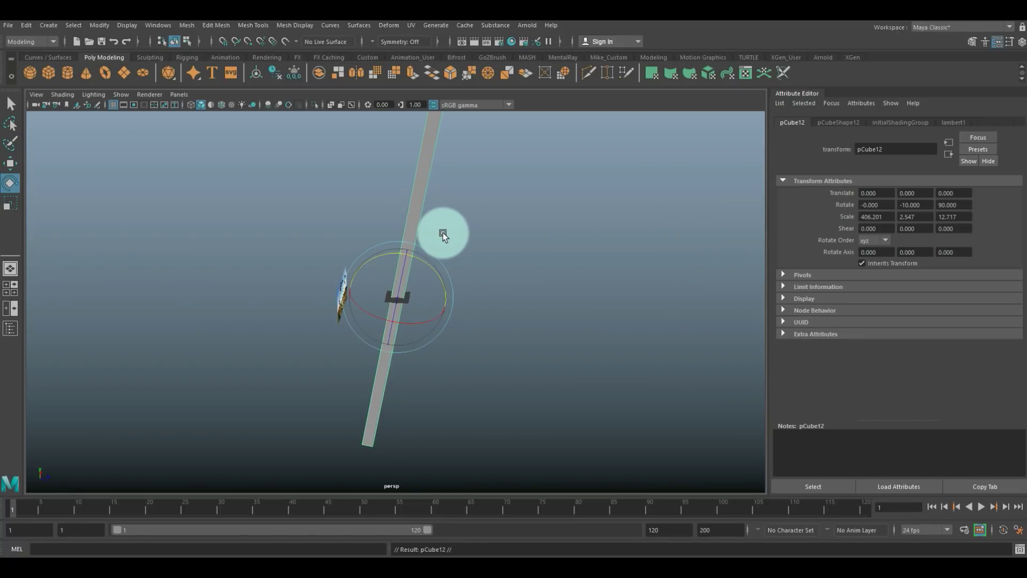
key("w")
left_click_drag(445, 298, 628, 287)
left_click(916, 205)
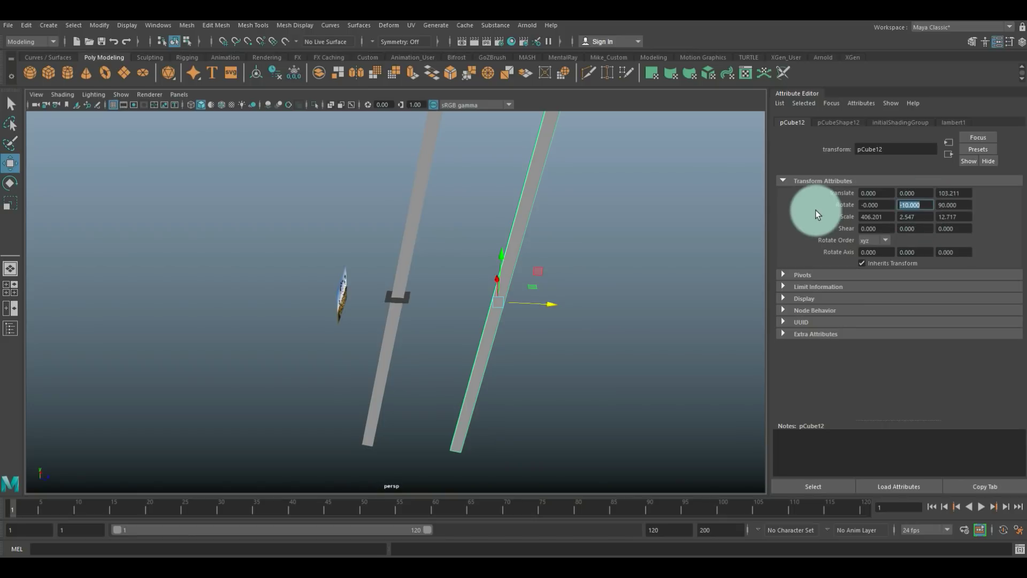
type("10")
key("Return")
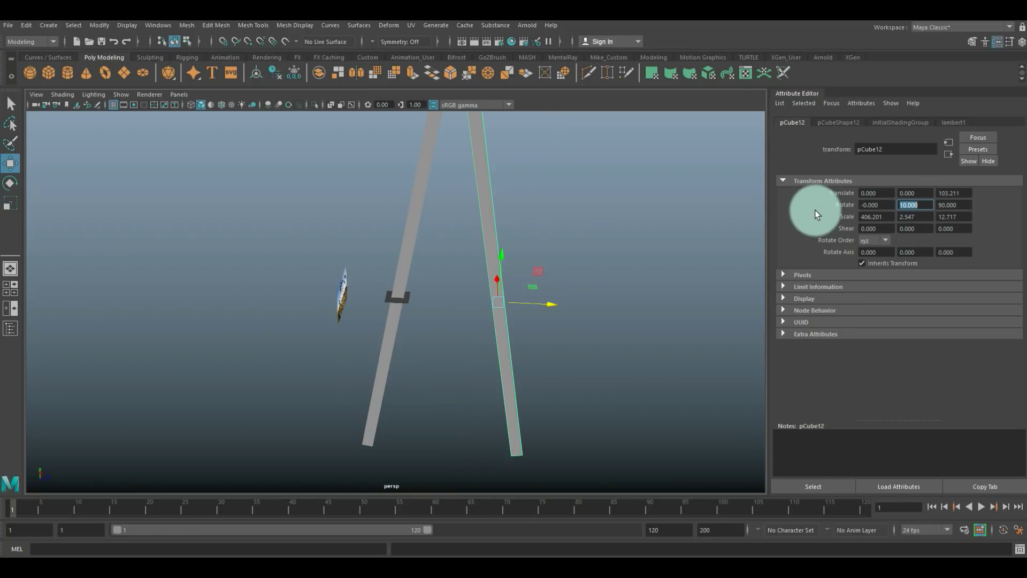
scroll(545, 268, "down", 4)
mouse_move(525, 338)
left_mouse_down("alt")
mouse_move(542, 299)
mouse_move(499, 331)
mouse_move(531, 339)
left_mouse_up("alt")
scroll(531, 340, "up", 1)
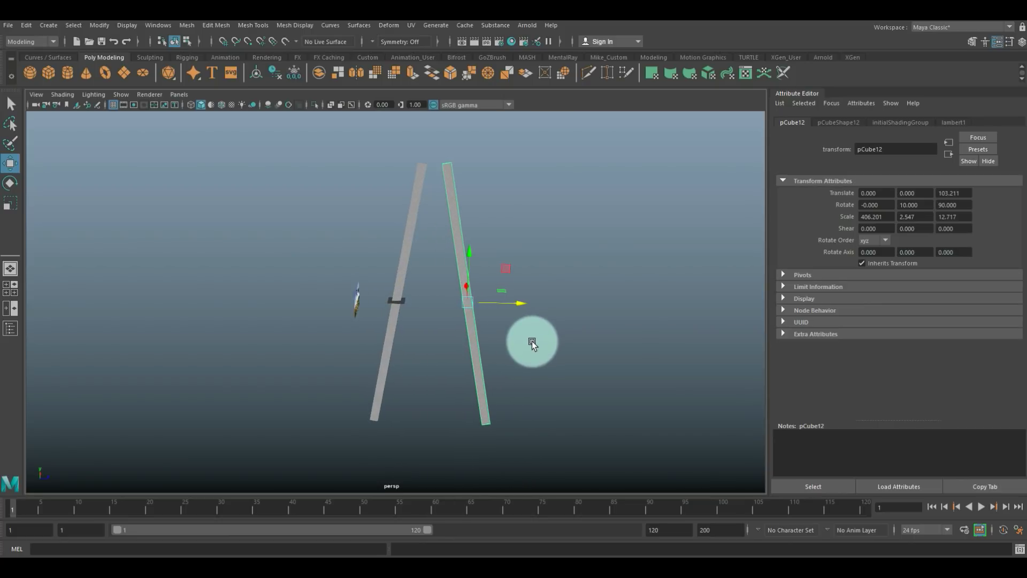
Step: Create a cube, position it between the legs at Z about 57.8, and scale it to about 7.5 × 60.4 × 438.6
left_click(50, 71)
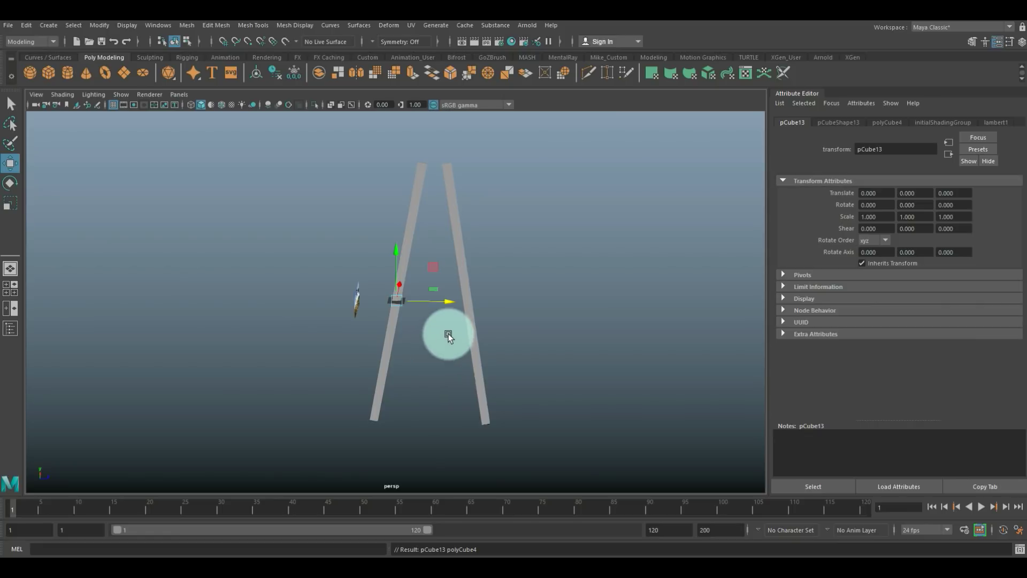
left_click_drag(450, 303, 775, 287)
key("r")
left_click_drag(429, 377, 382, 388, "alt")
left_click_drag(457, 333, 416, 339)
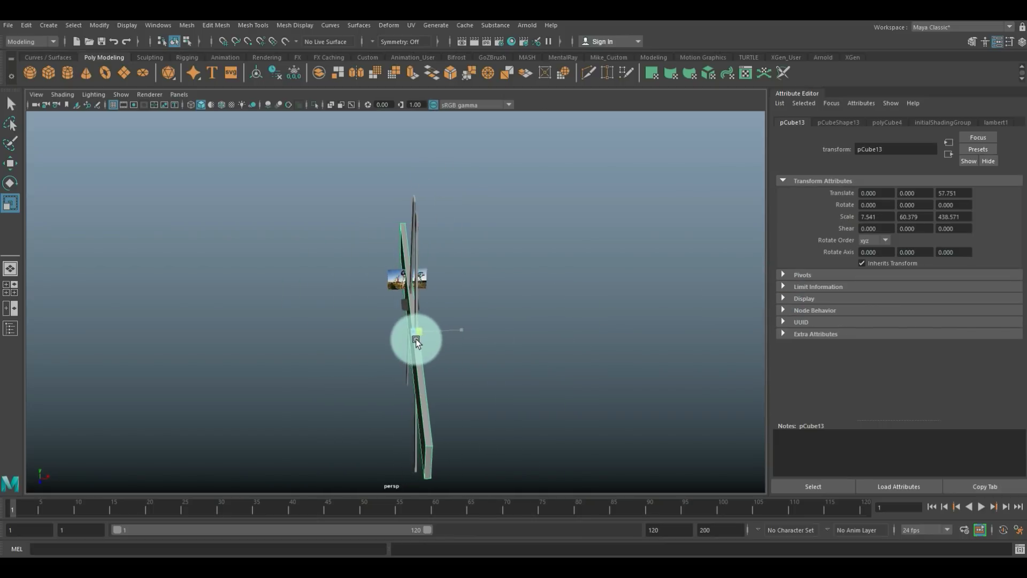
left_click_drag(319, 372, 449, 351, "alt")
Step: Reduce the crossbar's Y scale to about 20.3 and move it to X about -6.2 and Y about -86.4
left_click_drag(440, 260, 475, 349)
key("w")
left_click_drag(402, 247, 387, 328)
scroll(412, 367, "up", 3)
left_click_drag(412, 367, 364, 328, "alt")
key("r")
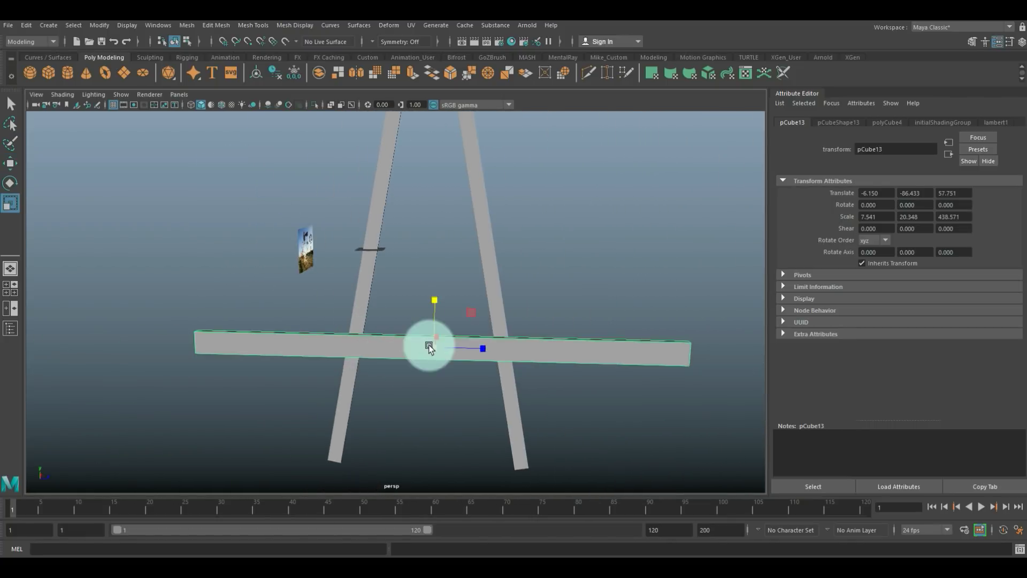
Step: Scale the crossbar down to about 2.8 × 13.6 × 163.9 units
left_click_drag(435, 349, 281, 387)
right_click_drag(293, 392, 436, 417, "alt")
left_click_drag(437, 417, 351, 445, "alt")
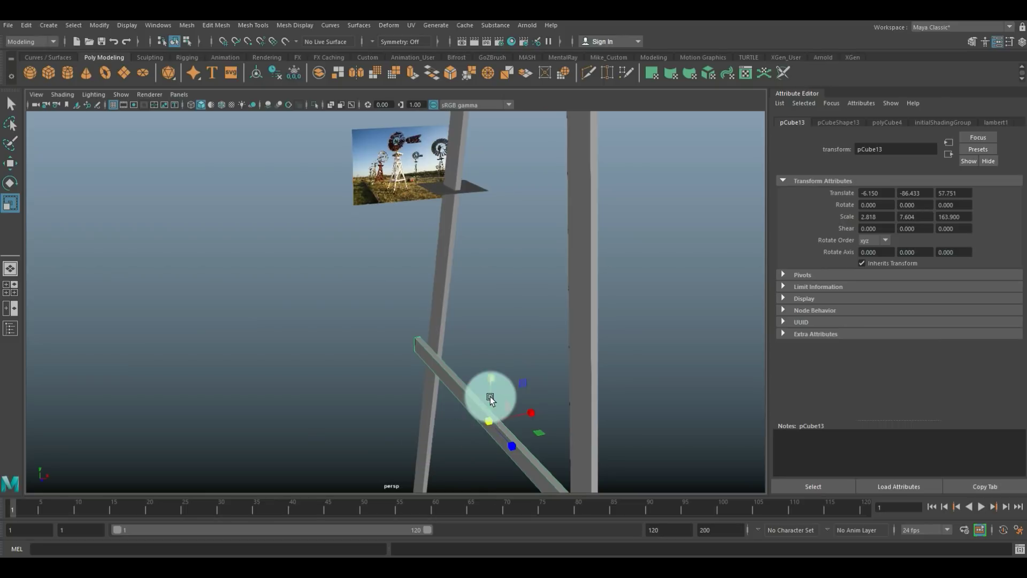
left_click_drag(493, 376, 307, 308)
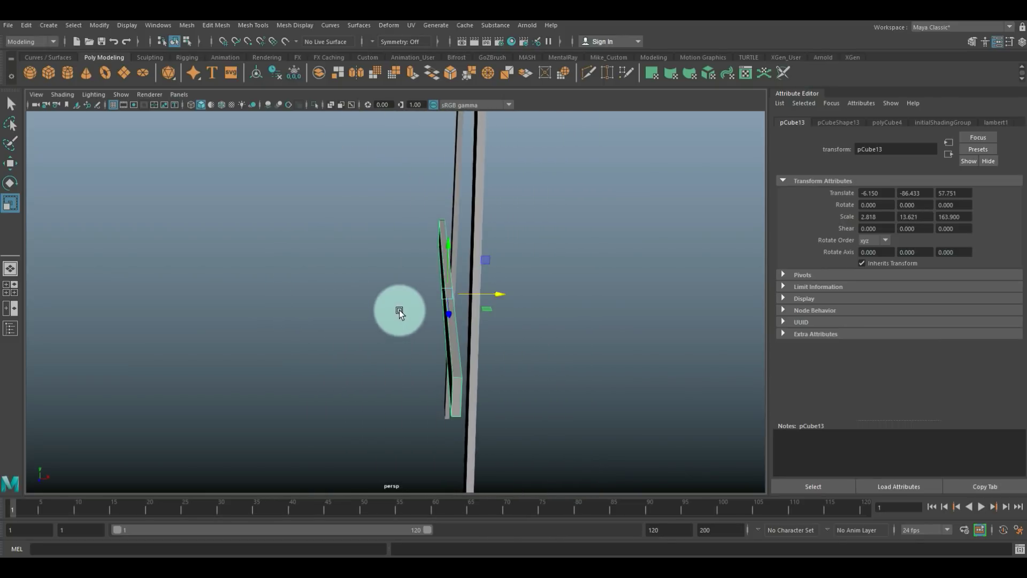
Step: Move the crossbar to X about -2.2 to meet the legs and thin its X scale to about 2.1
key("w")
left_click_drag(503, 296, 472, 359)
key("r")
key("w")
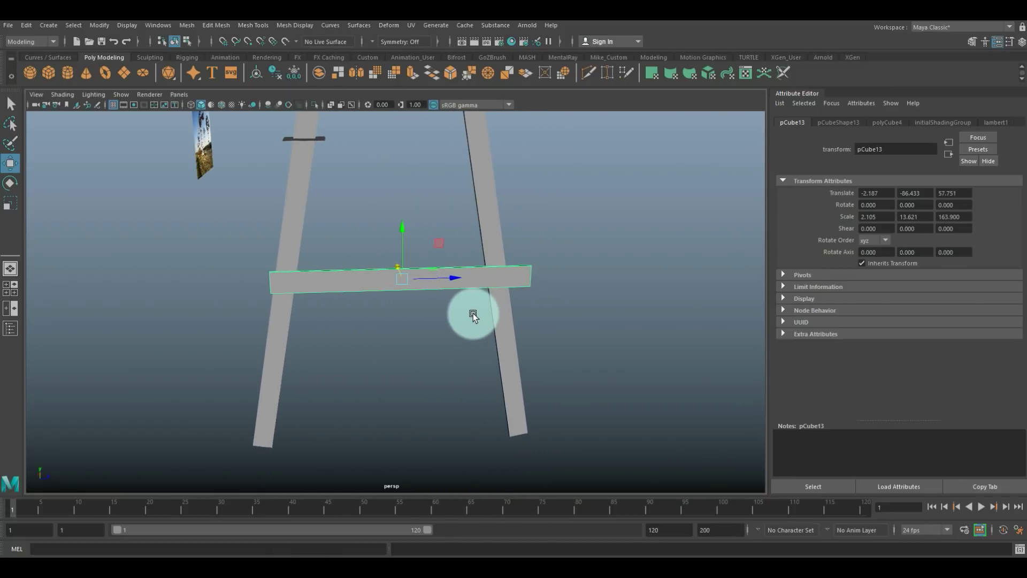
Step: Shorten the crossbar to a Z scale of about 154.5 and center it between the legs at Z about 51.8
key("r")
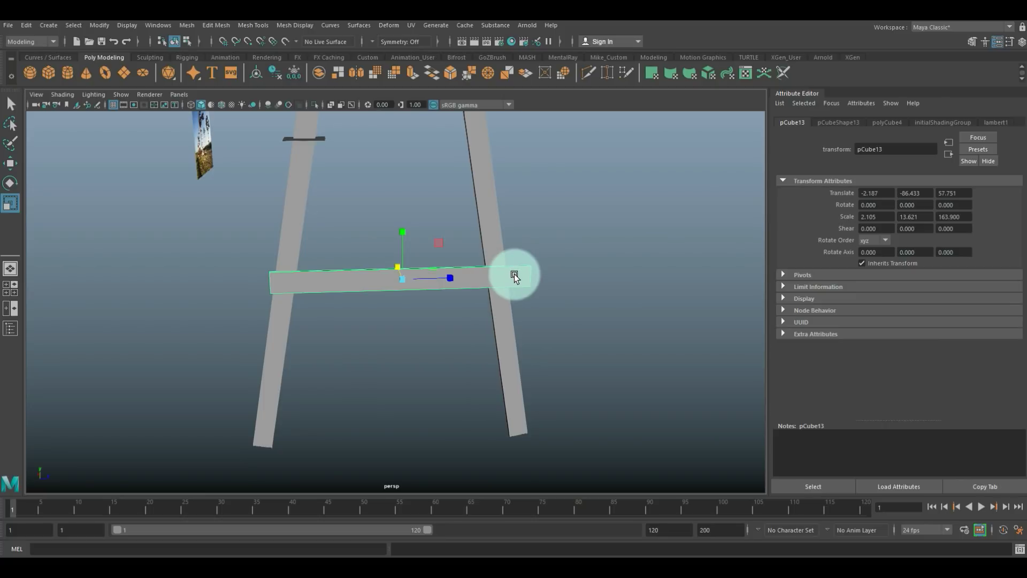
left_click(453, 279)
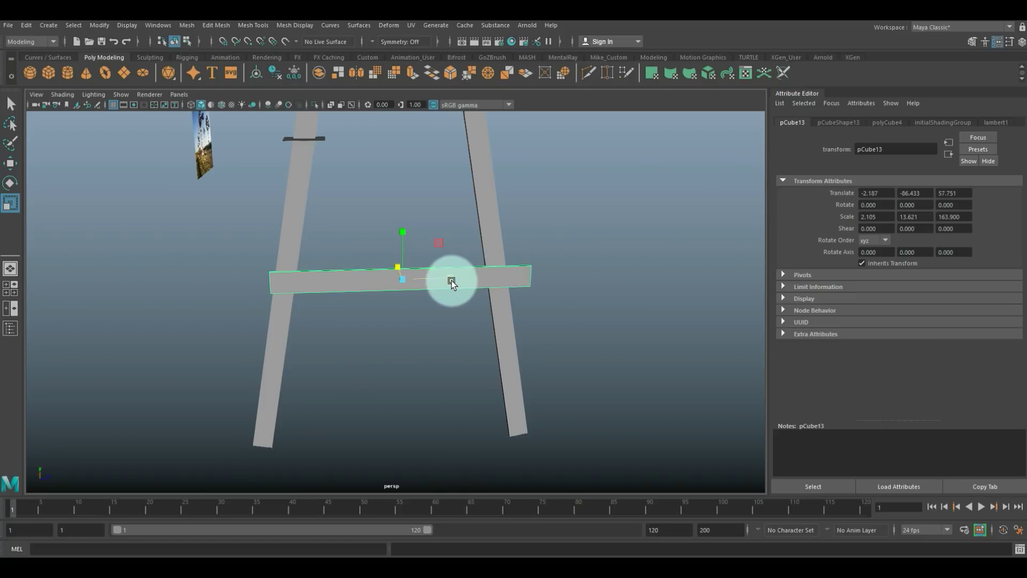
left_click_drag(451, 278, 447, 281)
key("w")
Step: Duplicate the crossbar twice up the legs, placing the copies at Y heights of about 83.6 and 146.2
scroll(527, 310, "down", 4)
left_click_drag(537, 317, 560, 388, "alt")
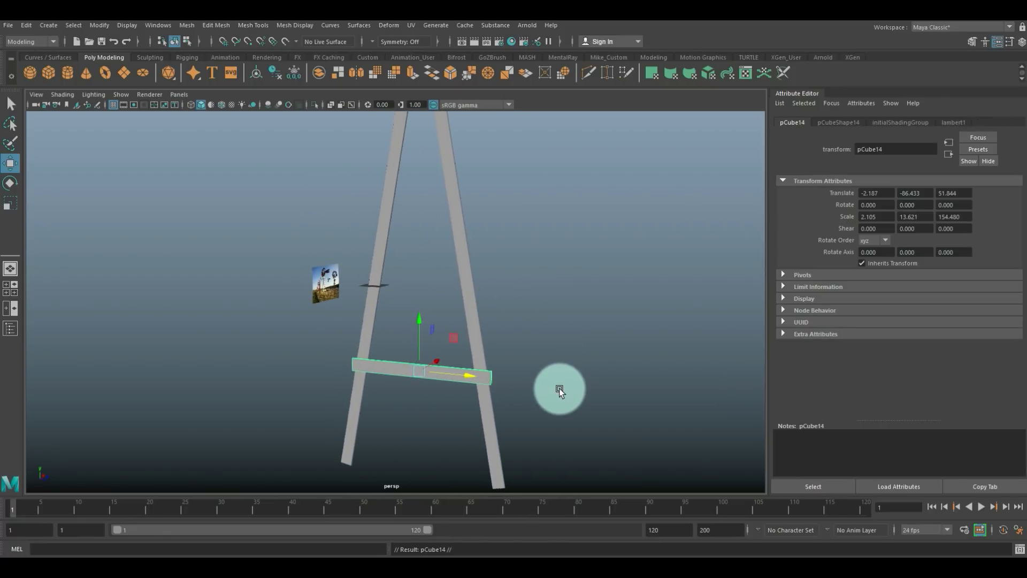
key("ctrl+d")
mouse_move(418, 316)
left_mouse_down()
mouse_move(434, 148)
mouse_move(505, 188)
left_mouse_up()
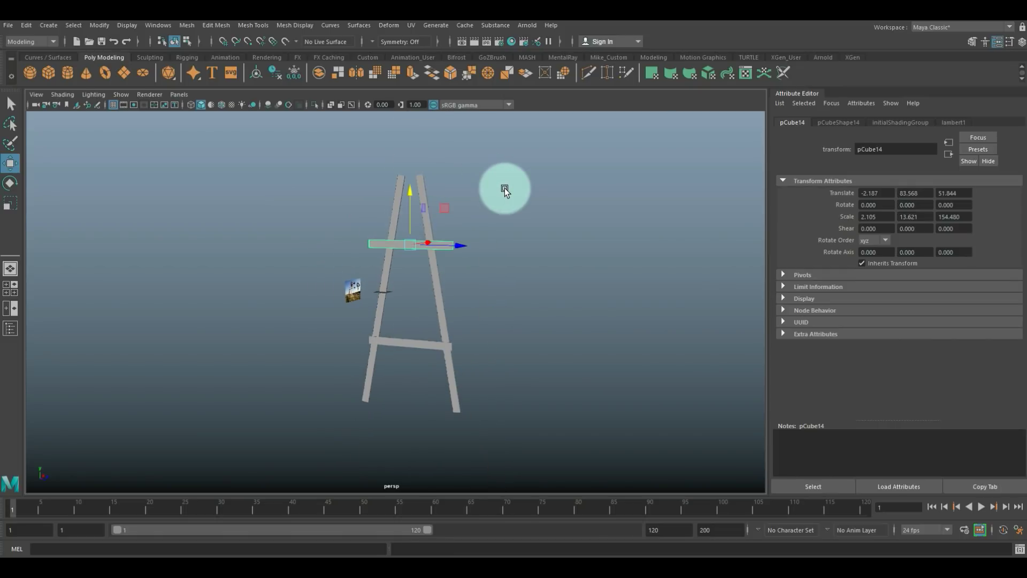
key("shift+d")
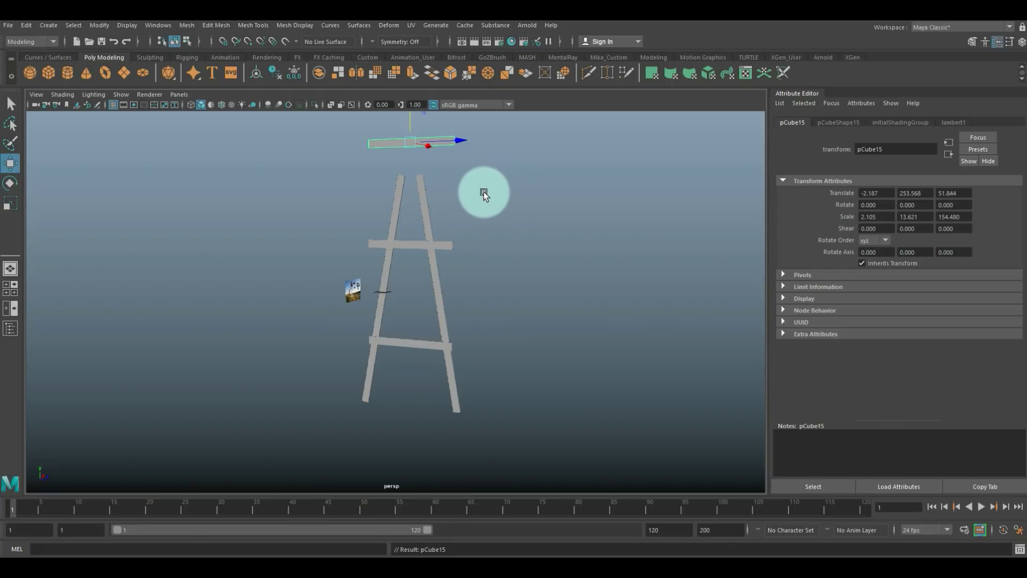
left_click_drag(410, 121, 415, 186)
Step: Narrow the two upper crossbars to fit between the legs, scaling the middle one to about 78.2 in Z
scroll(458, 201, "up", 5)
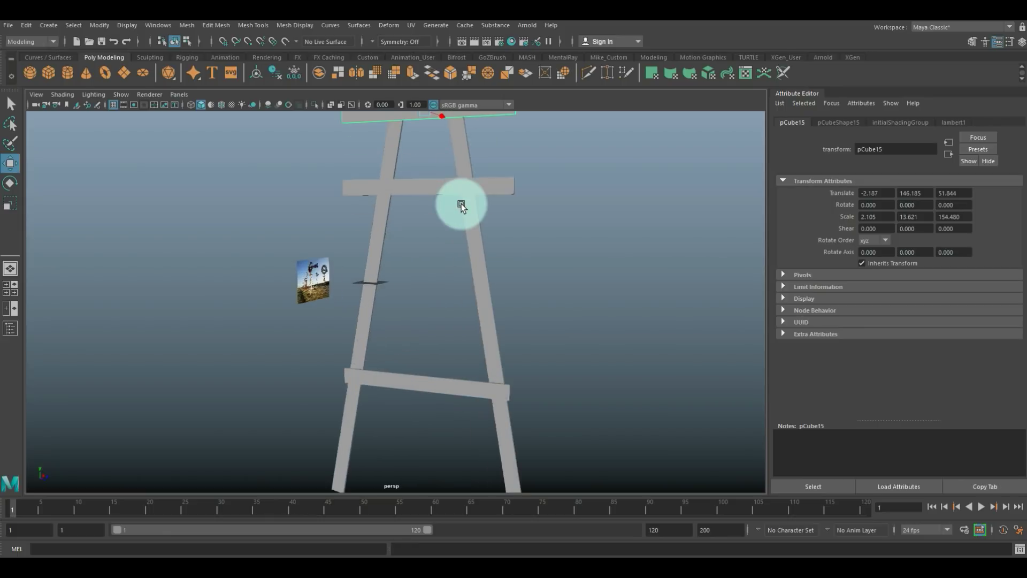
left_click_drag(317, 218, 305, 362, "alt")
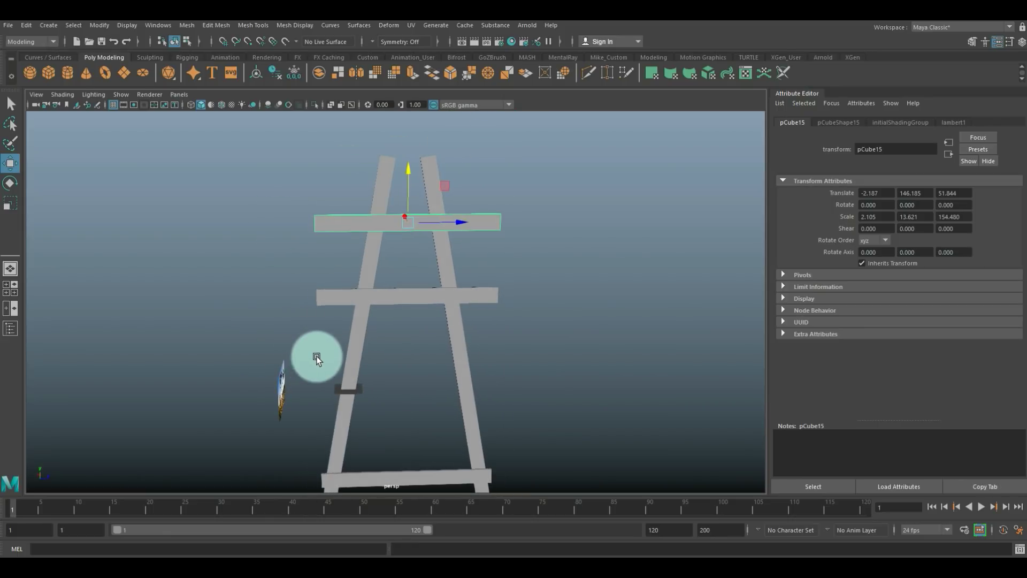
key("r")
left_click_drag(457, 222, 428, 229)
left_click(416, 304)
left_click_drag(453, 298, 430, 306)
scroll(435, 307, "down", 5)
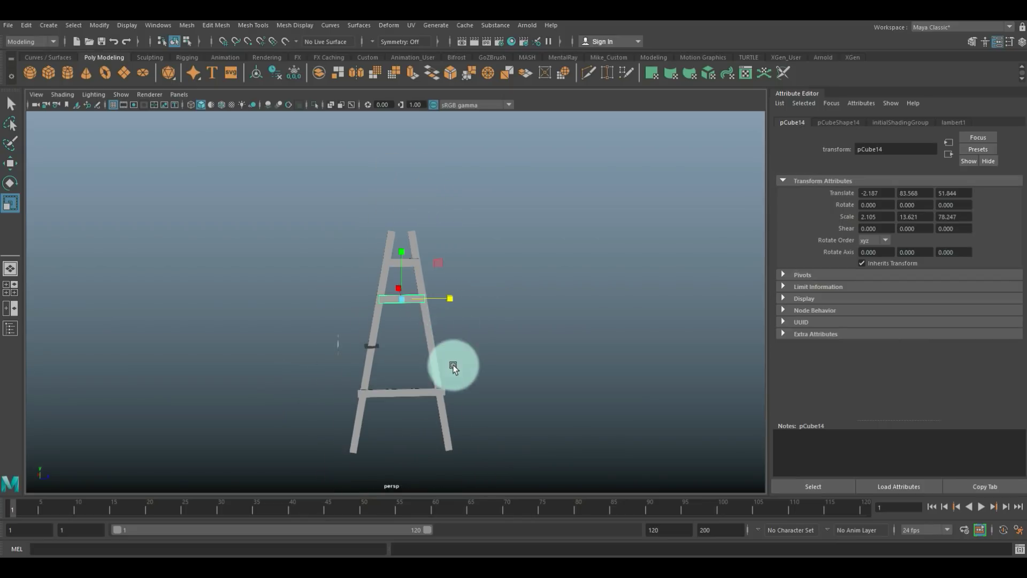
Step: Narrow the lowest crossbar to a Z scale of about 138.8 so its ends fit the legs
left_click(411, 394)
scroll(463, 434, "up", 4)
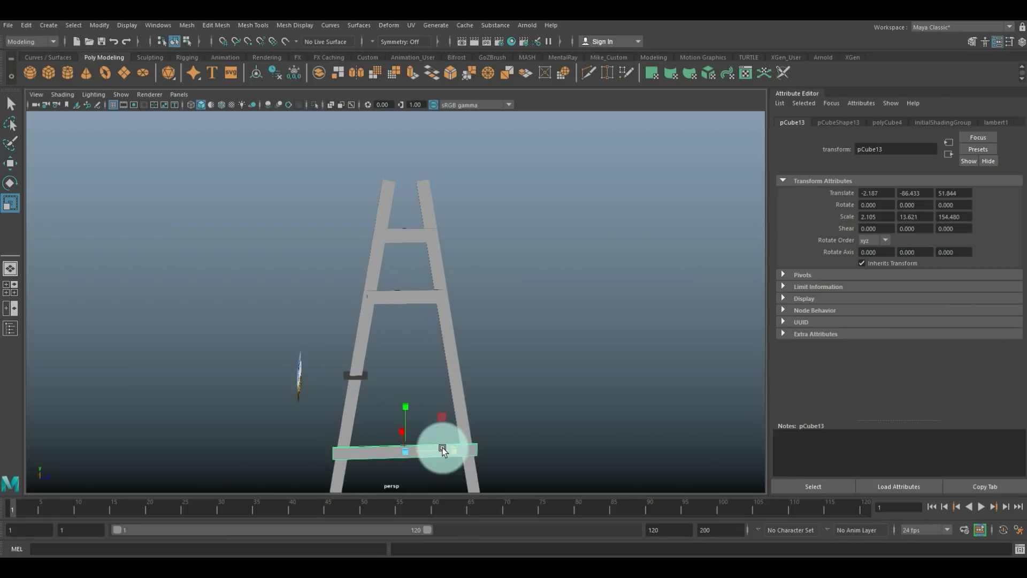
left_click_drag(451, 449, 447, 454)
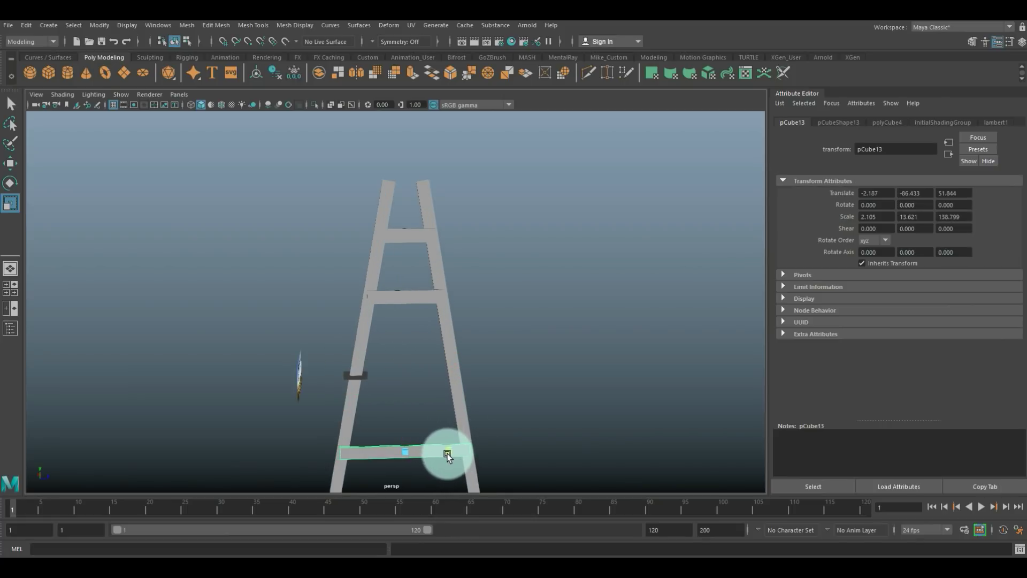
left_click(534, 415)
Step: Select both legs and all three crossbars, delete their history, and combine them into one mesh
scroll(534, 410, "down", 3)
left_click_drag(538, 408, 466, 387, "alt")
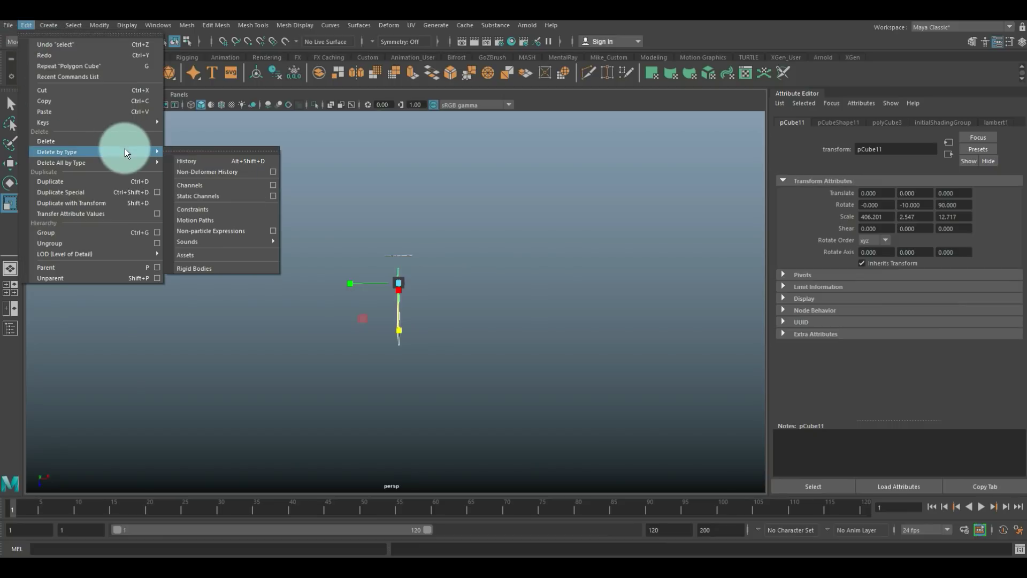
left_click(202, 158)
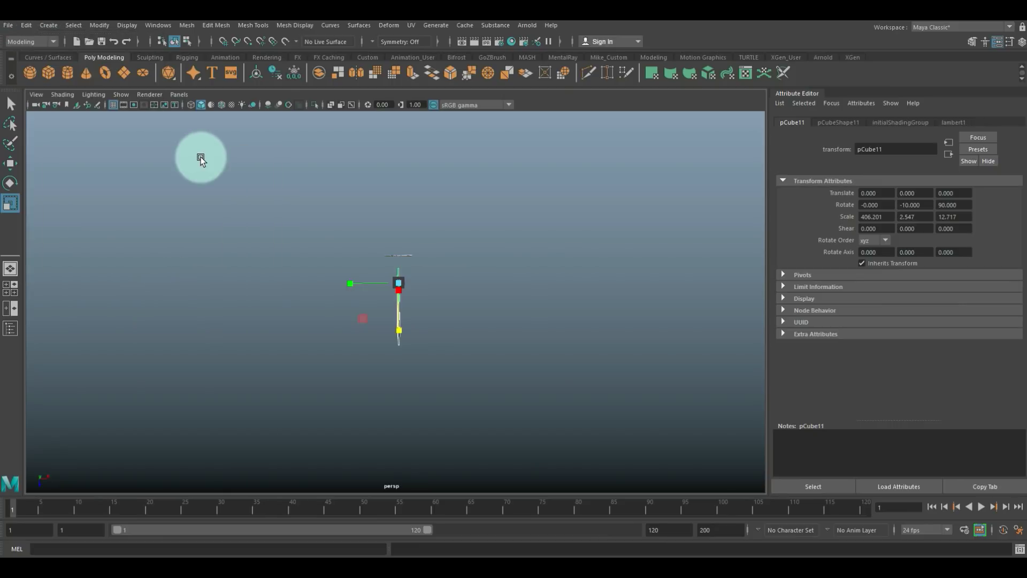
left_click(99, 27)
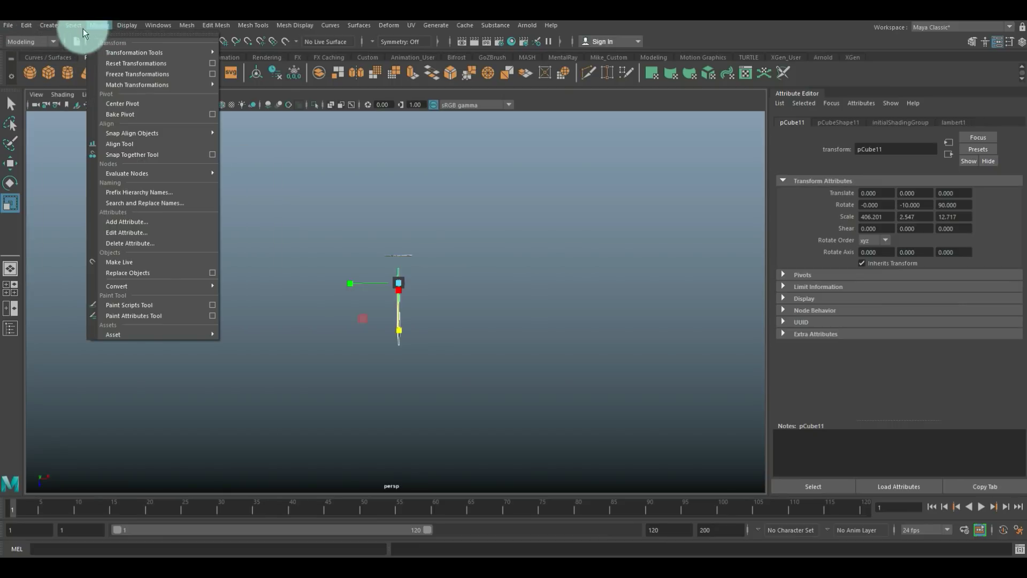
mouse_move(127, 27)
mouse_move(195, 39)
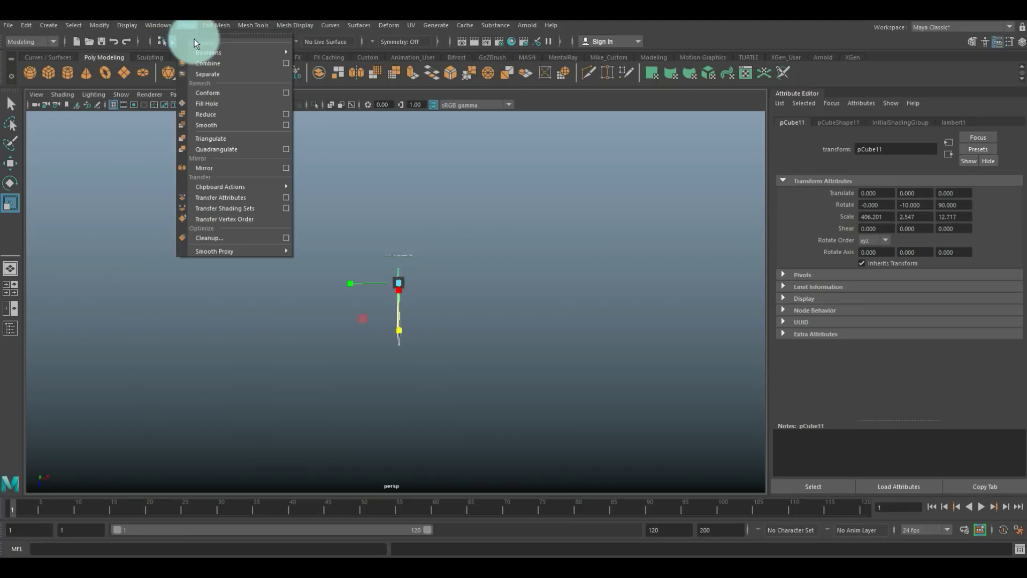
left_click(219, 63)
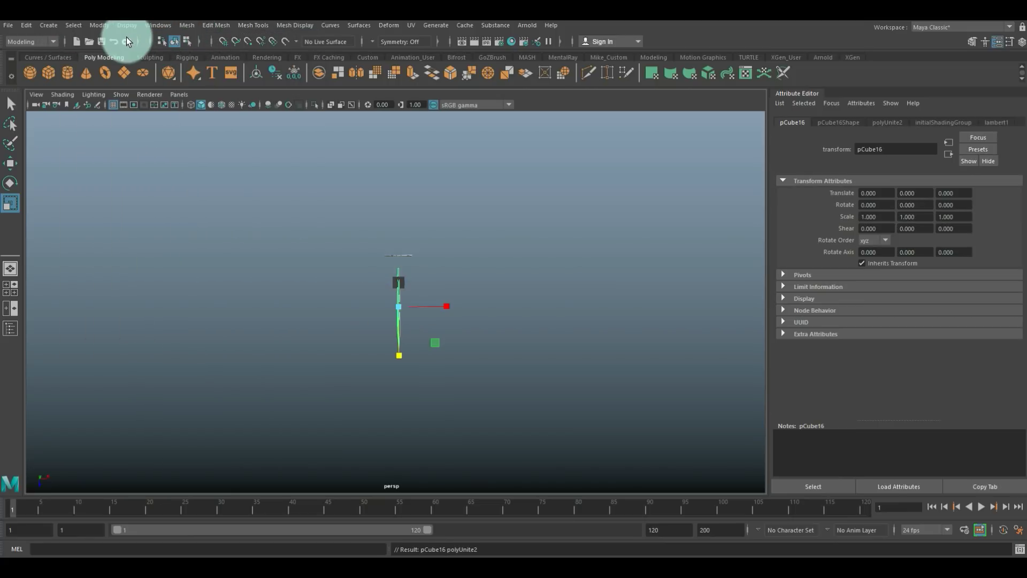
Step: Move the combined ladder frame's pivot down to the base, centred between the feet of its two legs
left_click_drag(234, 220, 246, 271, "alt")
left_click(18, 286)
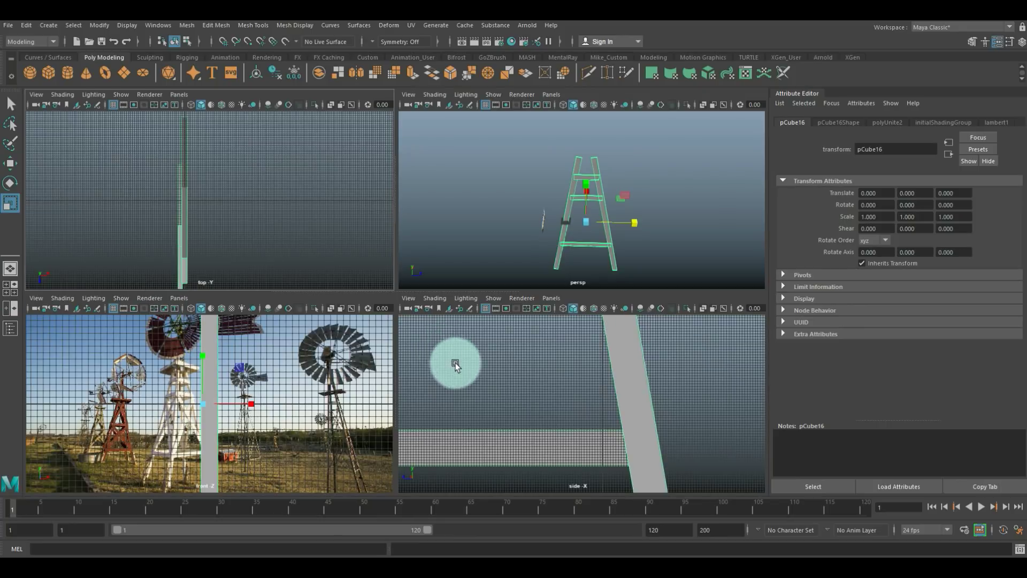
scroll(520, 369, "down", 5)
key("space")
right_click_drag(520, 373, 428, 396, "alt")
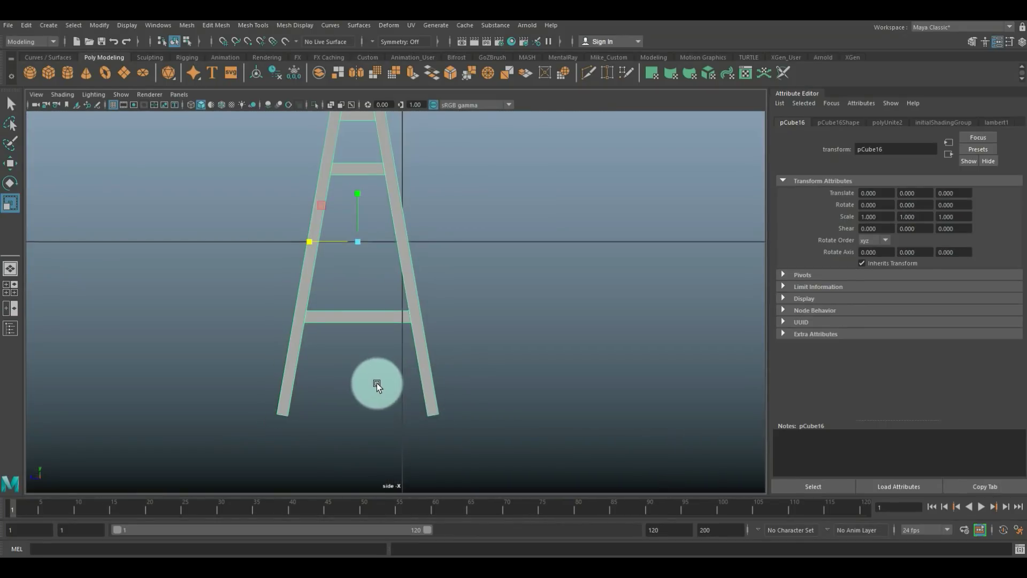
key("d")
left_click_drag(352, 195, 364, 363)
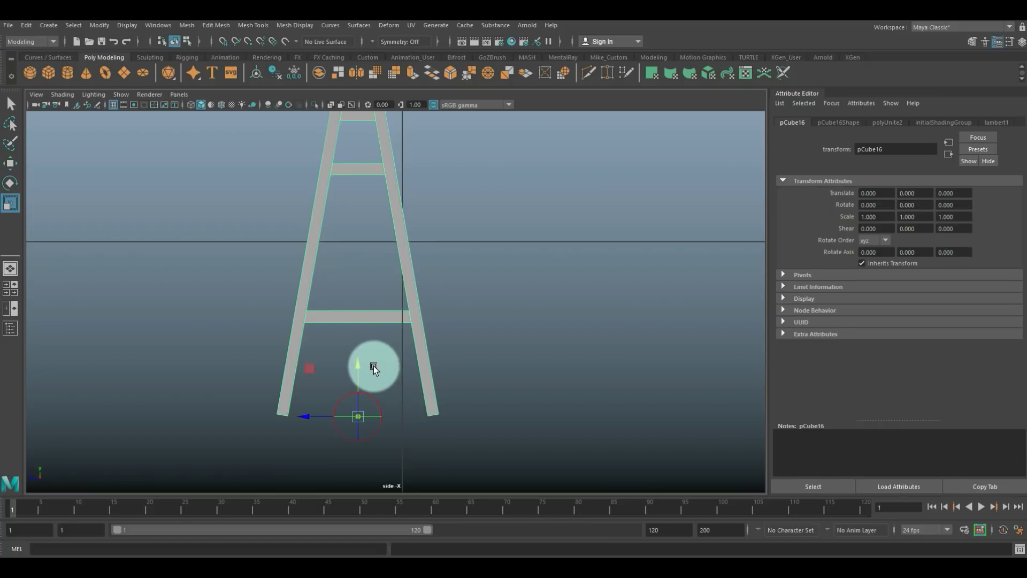
key("d")
Step: Tilt the ladder frame about its base pivot to a Z rotation of about -5.7 degrees
left_click(8, 284)
key("space")
scroll(512, 307, "up", 2)
left_click_drag(518, 350, 449, 294, "alt")
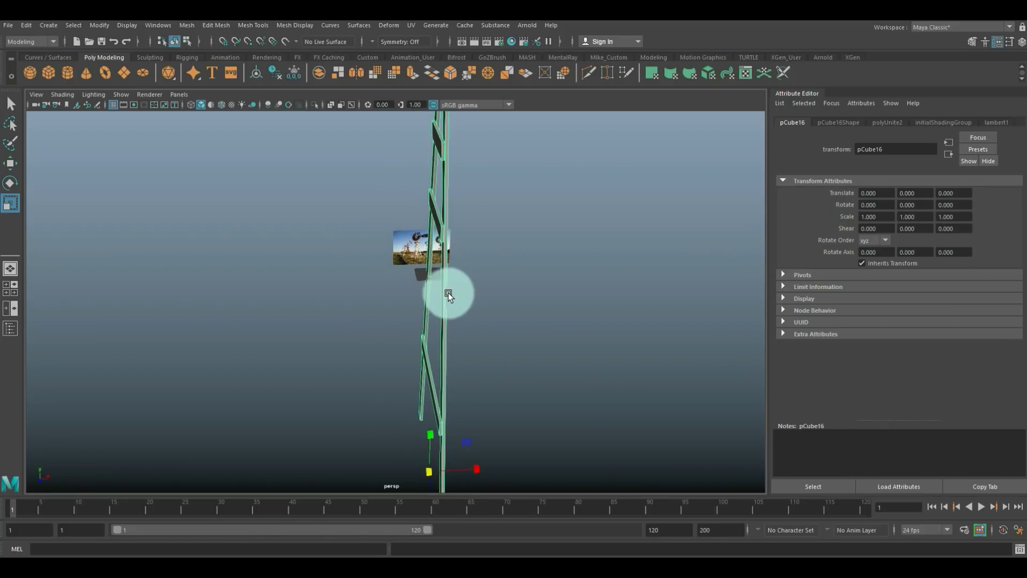
key("e")
left_click_drag(382, 345, 408, 337, "alt")
right_click_drag(575, 346, 552, 348, "alt")
mouse_move(552, 348)
left_mouse_down("alt")
mouse_move(539, 344)
mouse_move(537, 311)
mouse_move(541, 339)
mouse_move(561, 344)
mouse_move(548, 351)
left_mouse_up("alt")
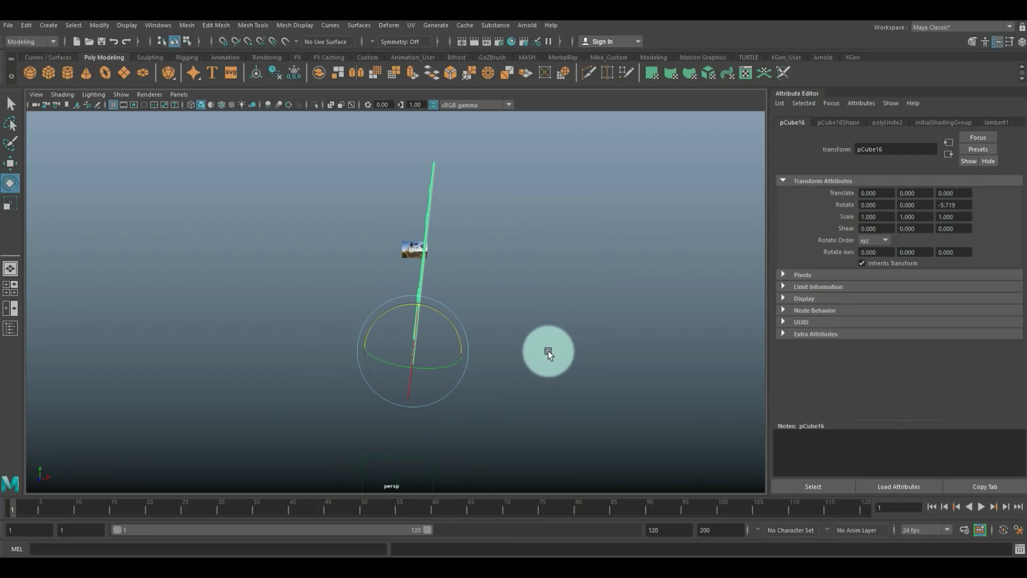
Step: Duplicate the tilted frame, turn the copy 180 degrees in Y, and move it to about 115.1 in X
key("ctrl+d")
key("e")
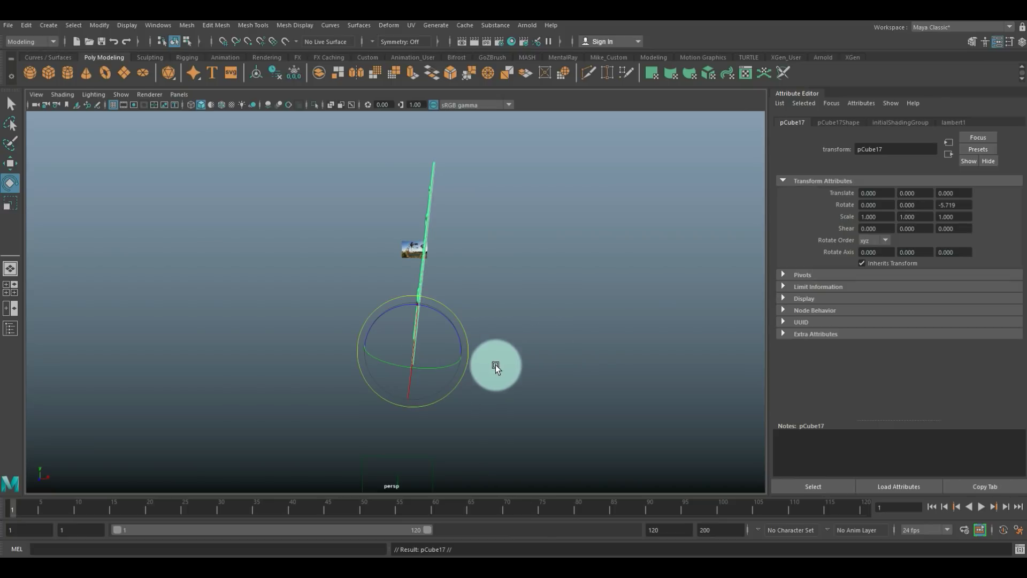
left_click_drag(431, 403, 518, 356)
key("w")
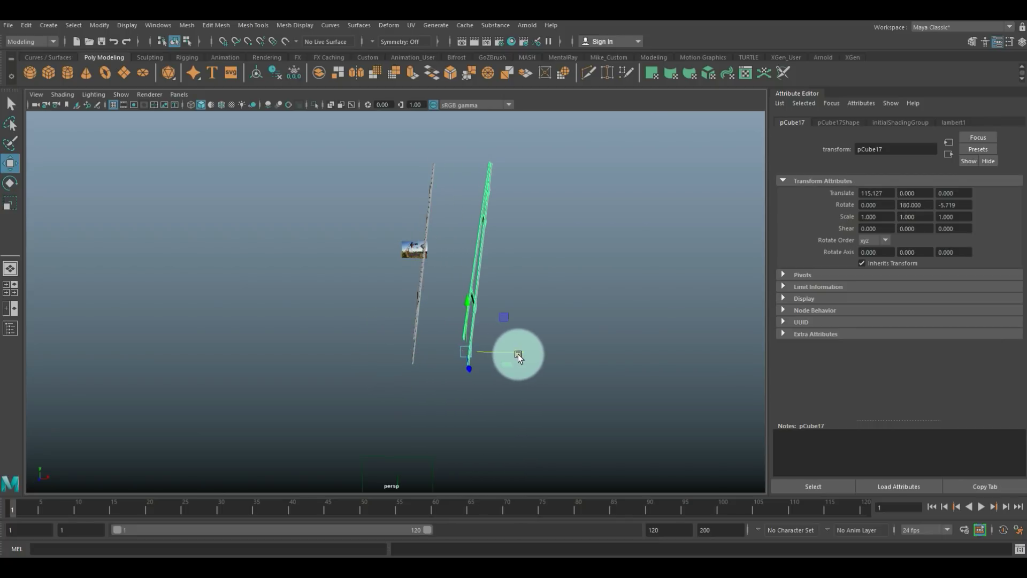
Step: Set the Z rotation to -6 on the original frame and to 6 on its duplicate so they lean in opposite directions
left_click(420, 284)
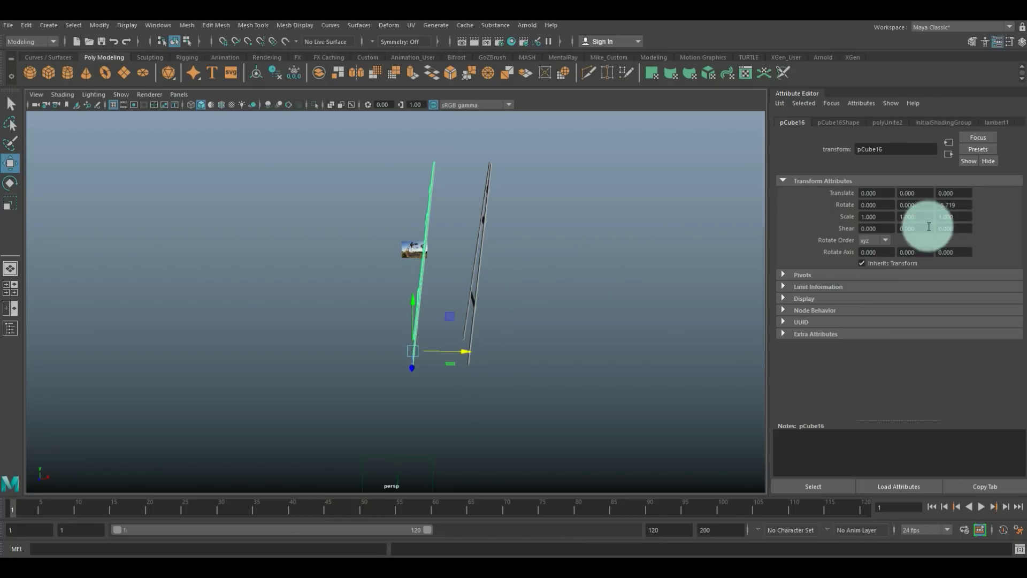
left_click(965, 208)
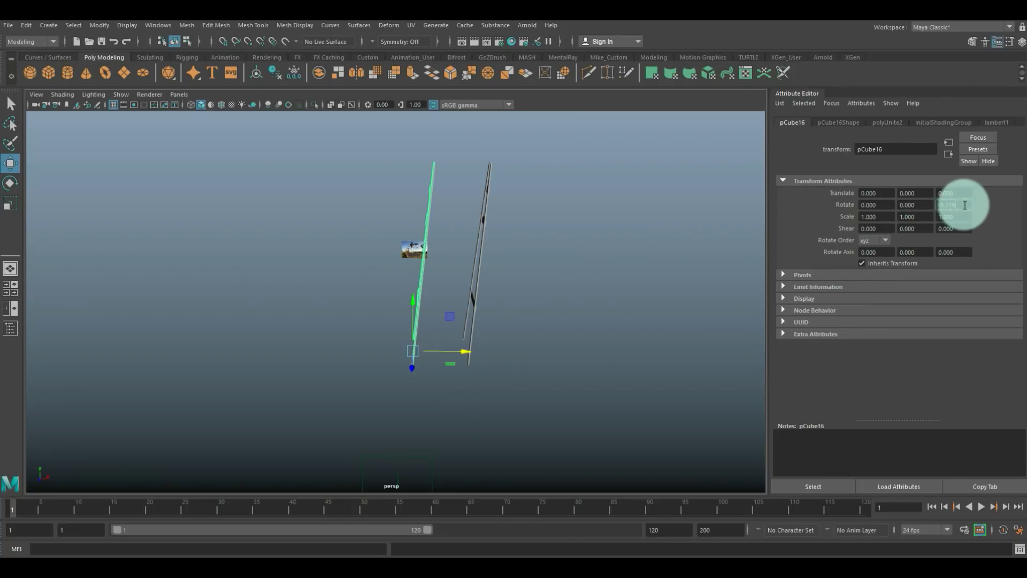
key("Return")
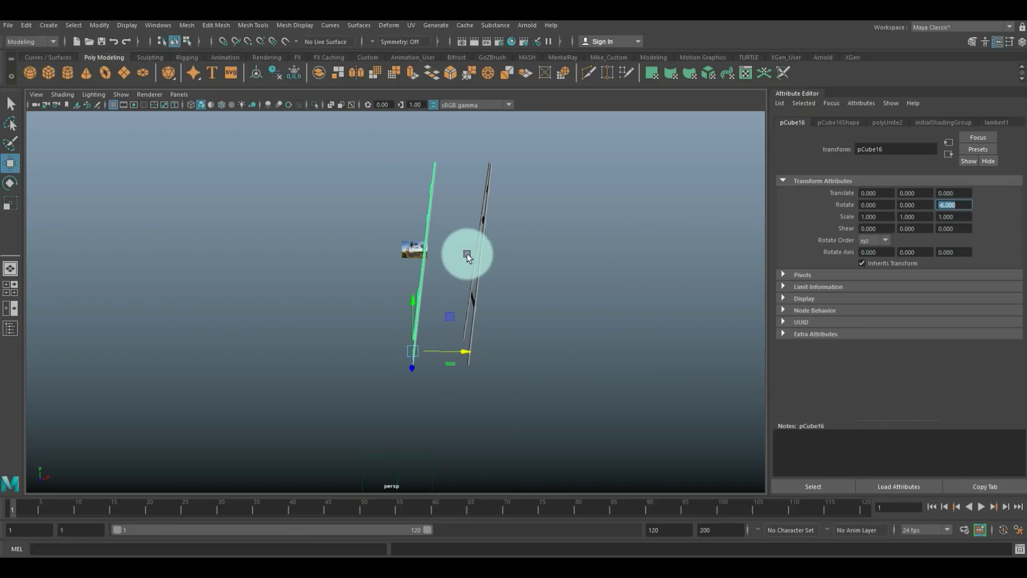
left_click(478, 268)
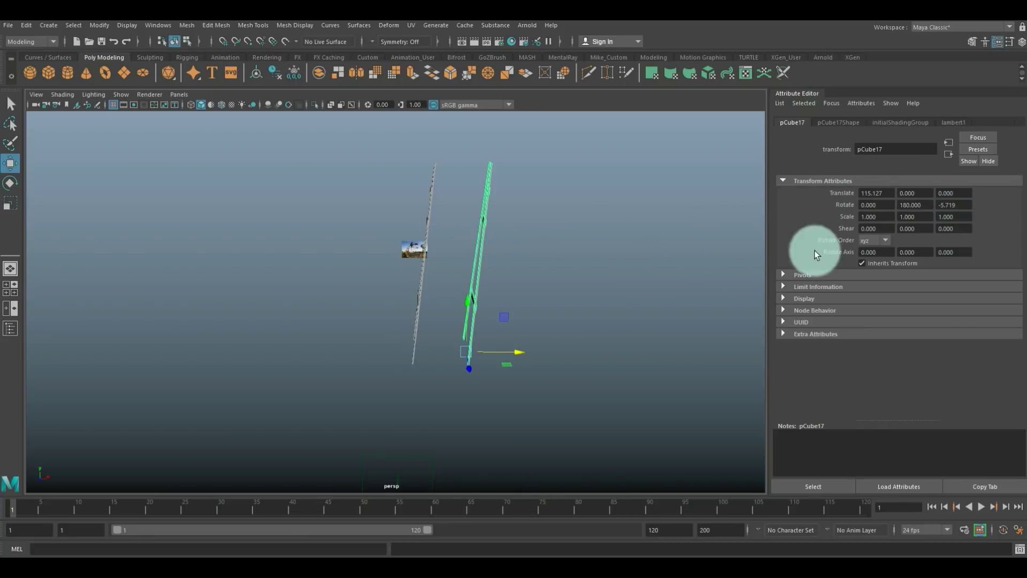
left_click(959, 206)
type("6")
key("Return")
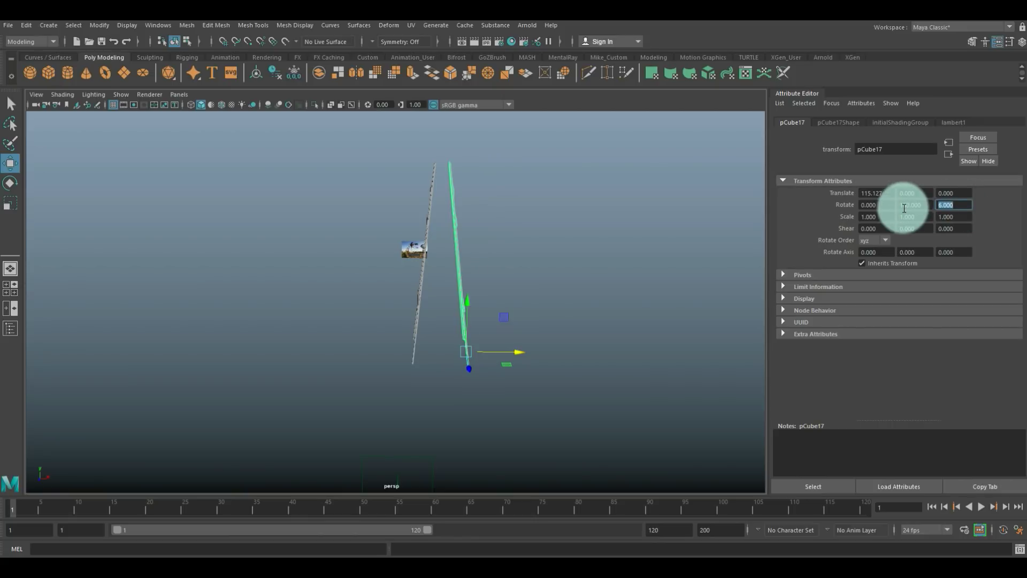
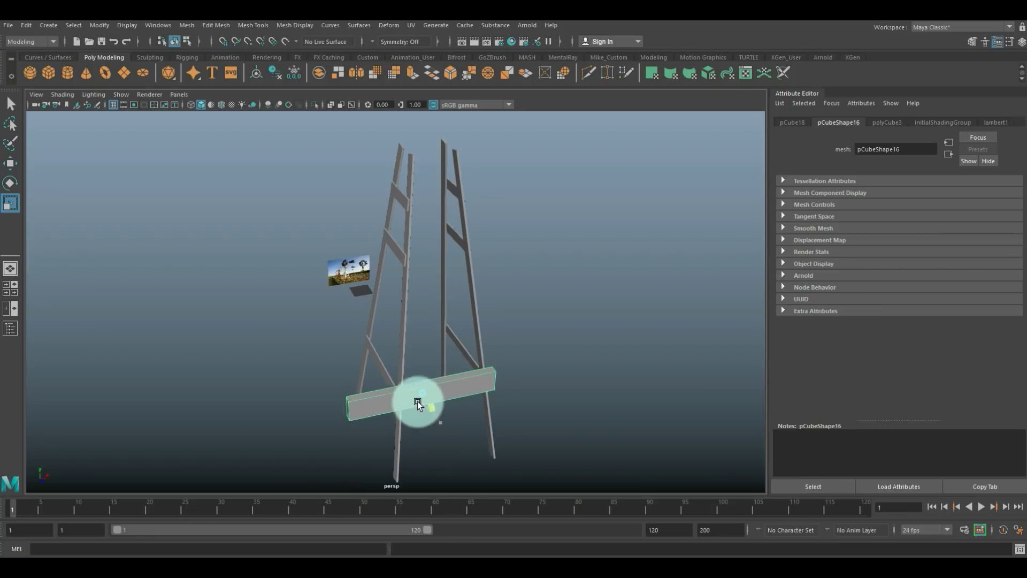
Step: Raise the new crossboard to the height of the uppermost rungs, just outside the legs of the two frames
key("w")
left_click_drag(424, 351, 433, 250)
left_click_drag(347, 304, 506, 332, "alt")
left_click_drag(577, 215, 428, 224)
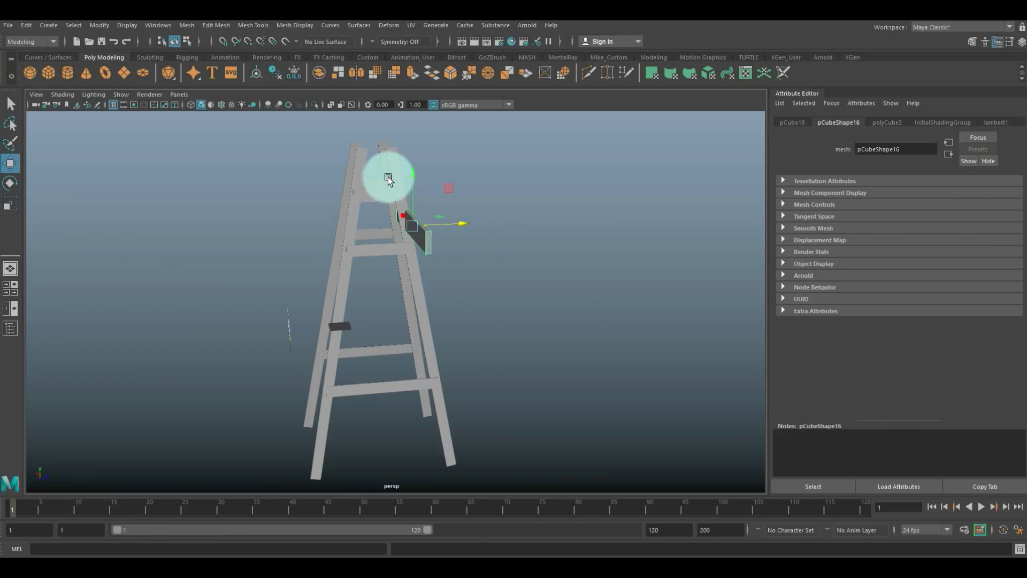
left_click_drag(415, 174, 412, 150)
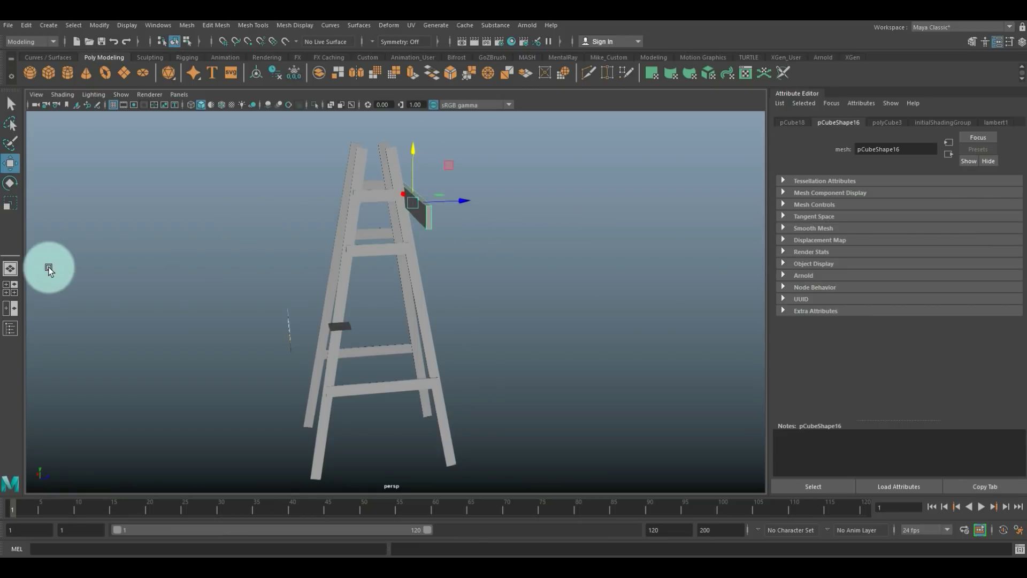
Step: Reduce the crossboard's vertical scale in the front view to match the height of the top rungs
left_click(14, 287)
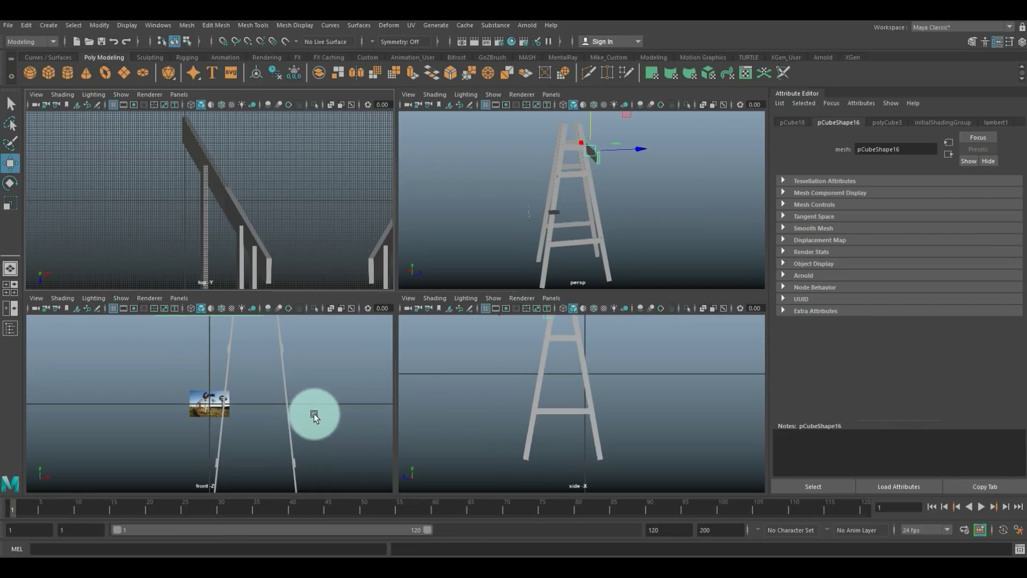
key("space")
scroll(457, 404, "down", 5)
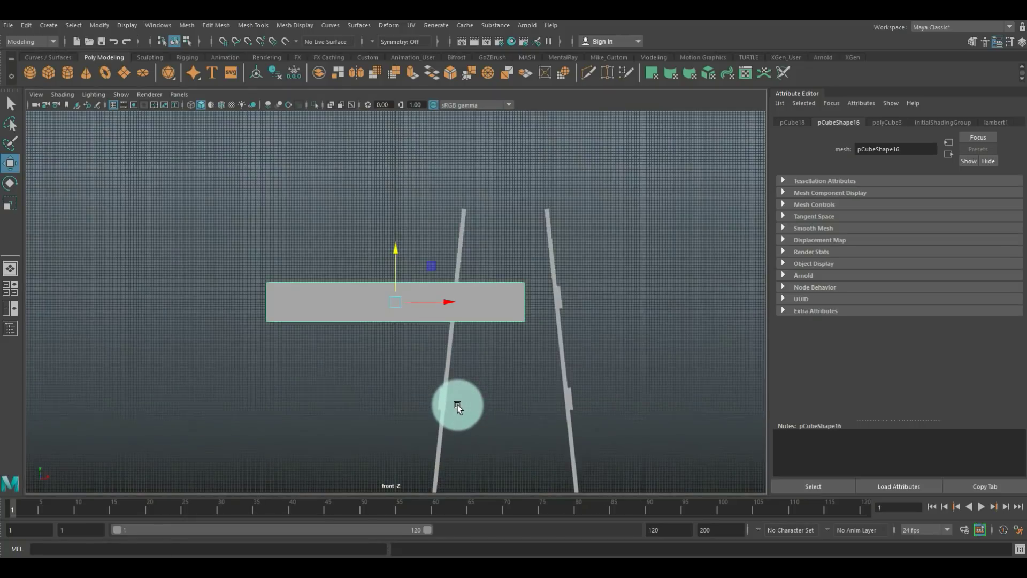
scroll(458, 404, "up", 3)
key("4")
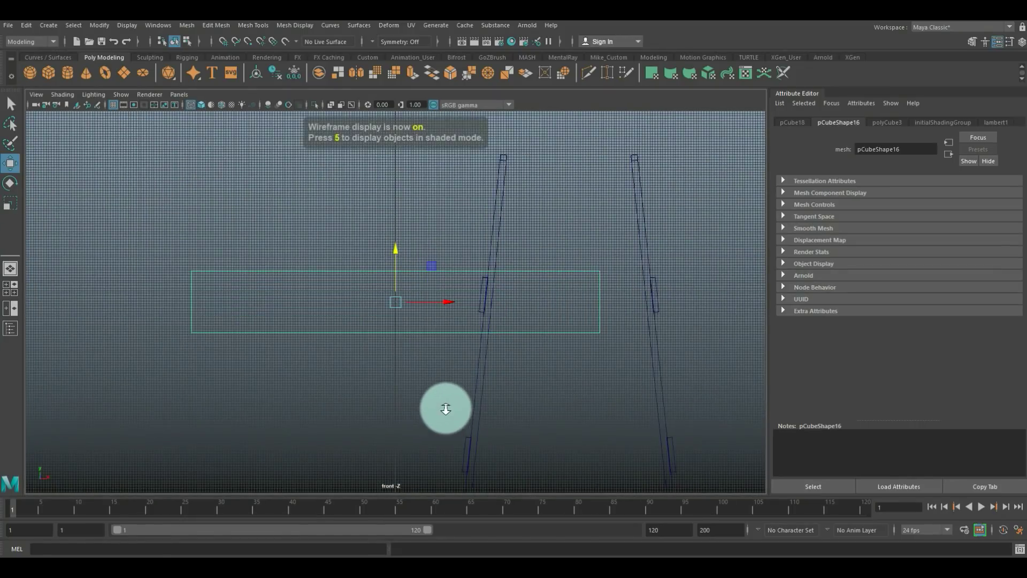
scroll(447, 409, "up", 2)
key("r")
left_click_drag(399, 252, 399, 268)
Step: Move the crossboard level with the top rungs and raise its lower-edge vertices to match the rungs' bottom edge
key("e")
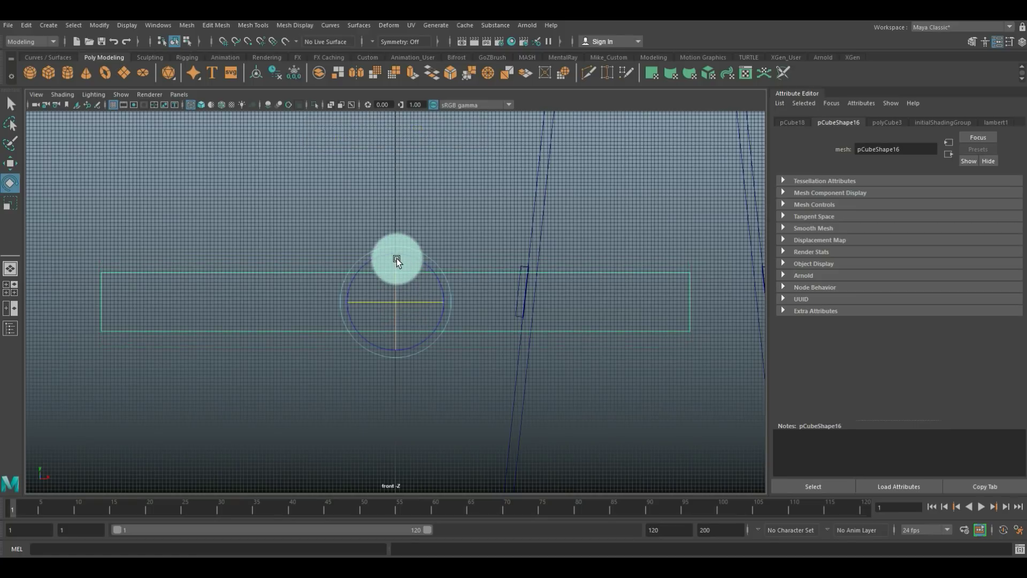
key("w")
left_click_drag(396, 258, 394, 245)
right_click_drag(453, 280, 396, 284)
left_click_drag(62, 312, 782, 381)
left_click_drag(394, 271, 395, 262)
Step: Move the crossboard's end vertices so that it spans from the outer edge of one leaning frame to the other
scroll(410, 286, "down", 2)
right_click_drag(519, 287, 545, 265)
left_click_drag(454, 297, 743, 320)
scroll(570, 391, "up", 2)
middle_click_drag(570, 391, 381, 371, "alt")
scroll(600, 298, "down", 2)
right_click_drag(688, 272, 649, 269)
left_click_drag(714, 229, 539, 294)
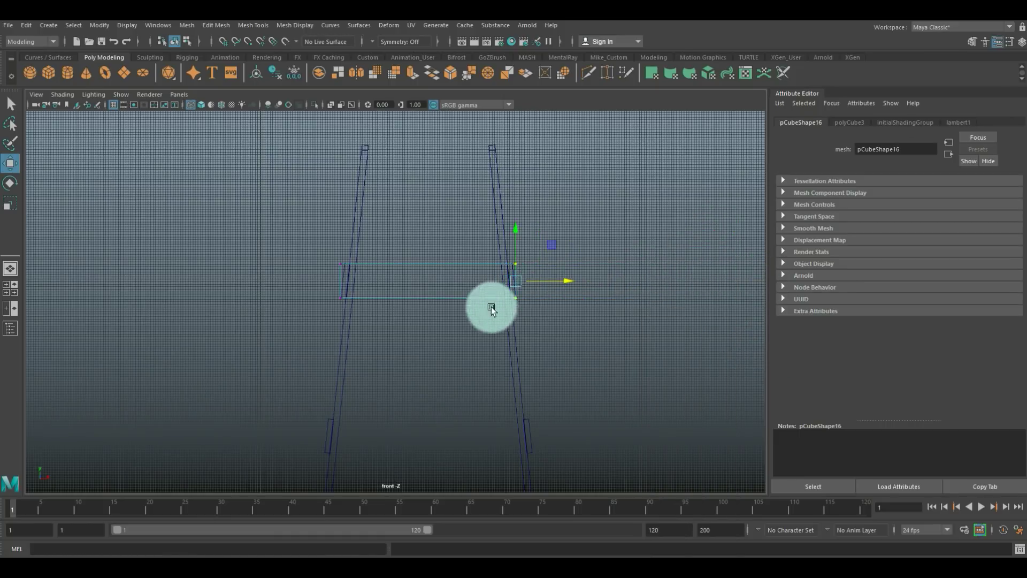
Step: Return the crossboard to object selection and scale it along Z into a thin plank
key("space")
key("space")
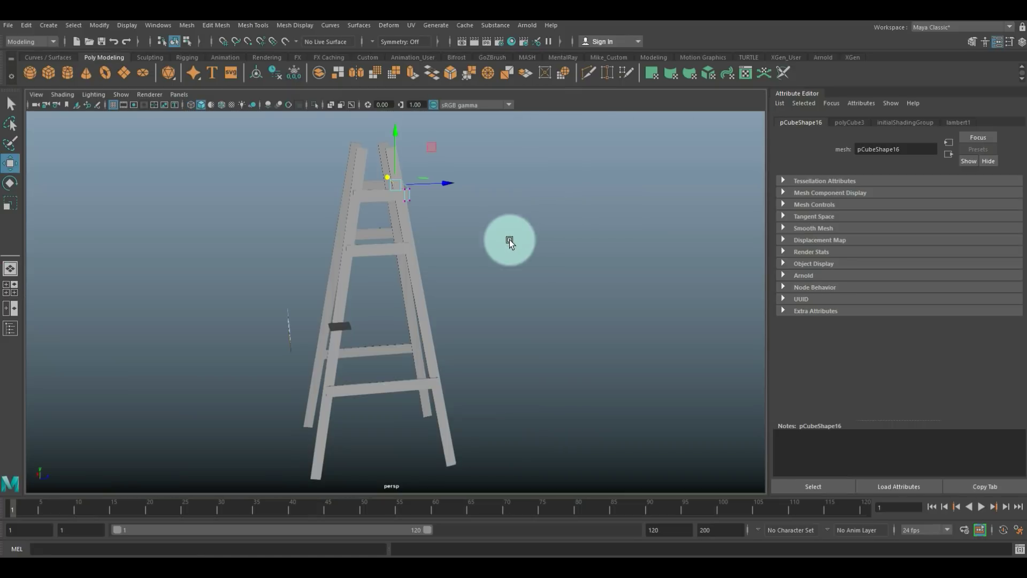
key("f")
scroll(412, 271, "down", 5)
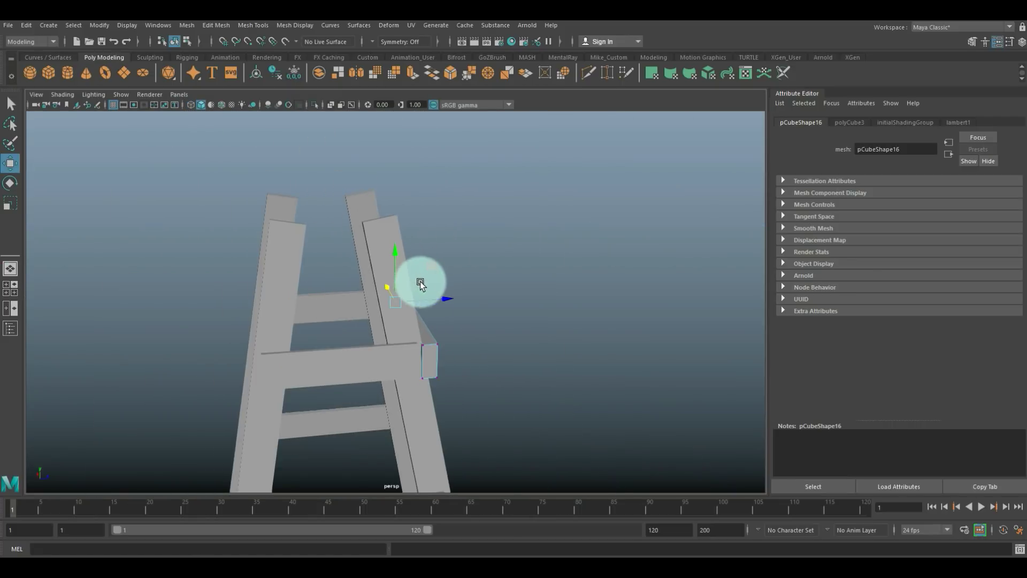
left_click_drag(508, 335, 496, 348, "alt")
right_click_drag(393, 321, 438, 263)
key("r")
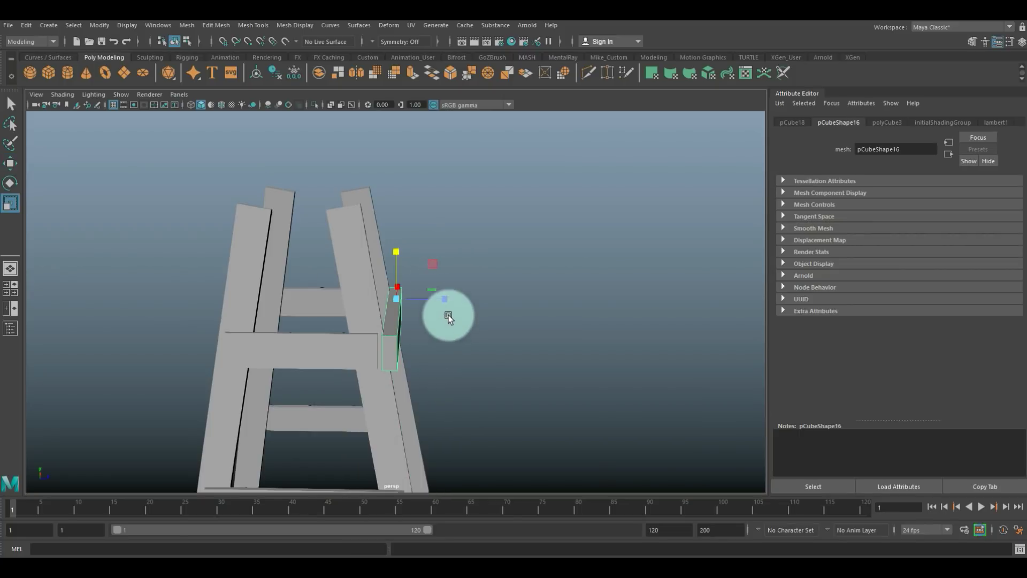
mouse_move(445, 296)
left_mouse_down()
mouse_move(419, 300)
mouse_move(483, 370)
mouse_move(464, 359)
mouse_move(420, 375)
mouse_move(422, 394)
mouse_move(433, 394)
mouse_move(470, 306)
mouse_move(436, 298)
mouse_move(586, 186)
left_mouse_up()
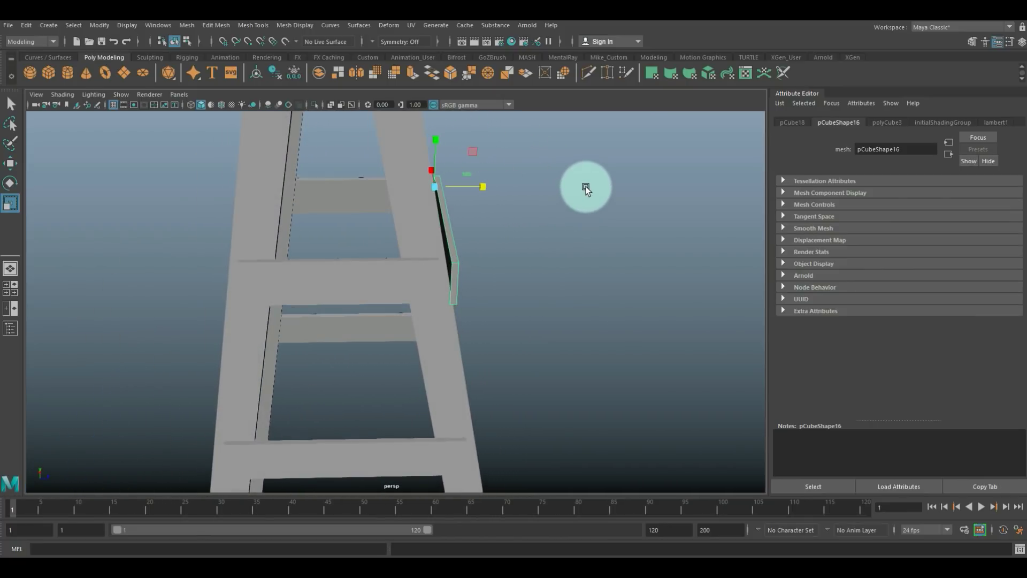
Step: Rotate the crossboard in the side view to match the leg's slant and place it flush against the leg's outer edge
left_click(11, 289)
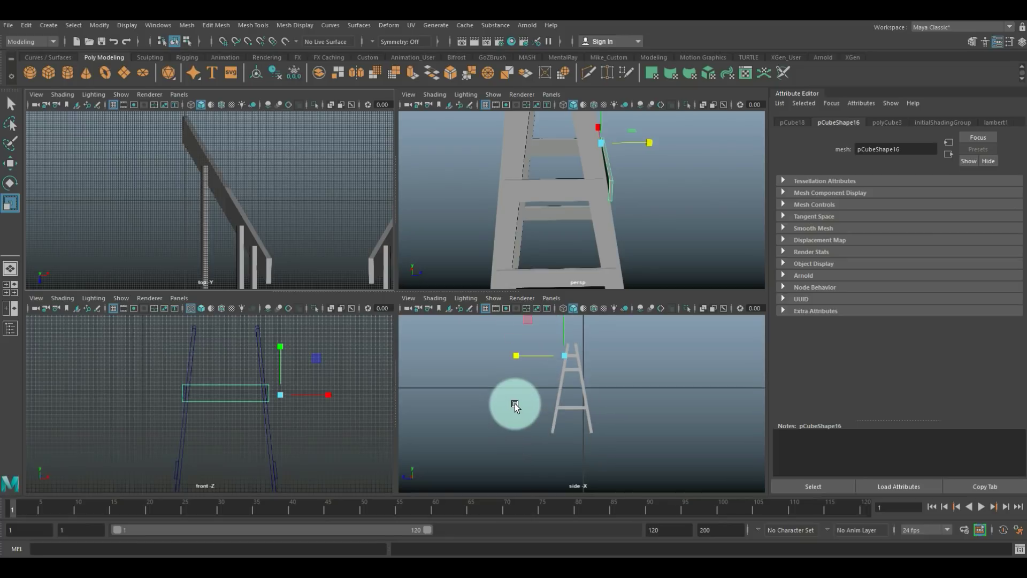
key("space")
key("f")
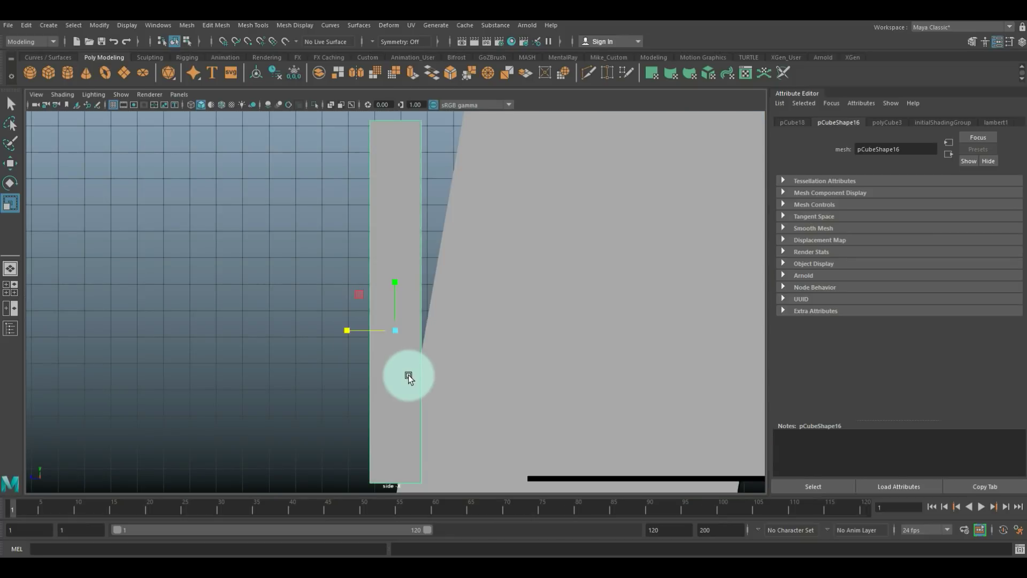
key("4")
scroll(409, 374, "down", 2)
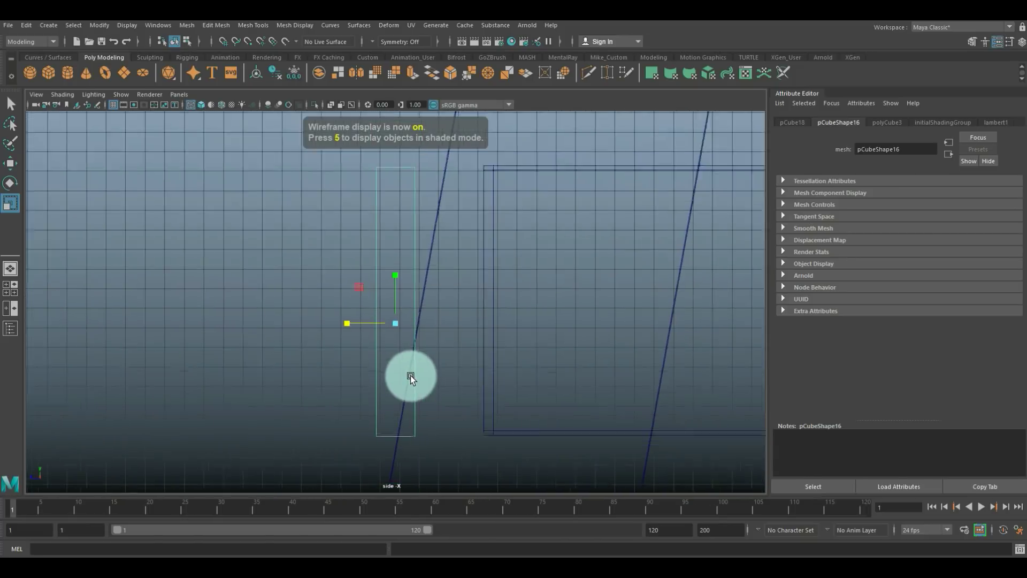
scroll(410, 377, "down", 3)
key("e")
left_click_drag(435, 291, 442, 321)
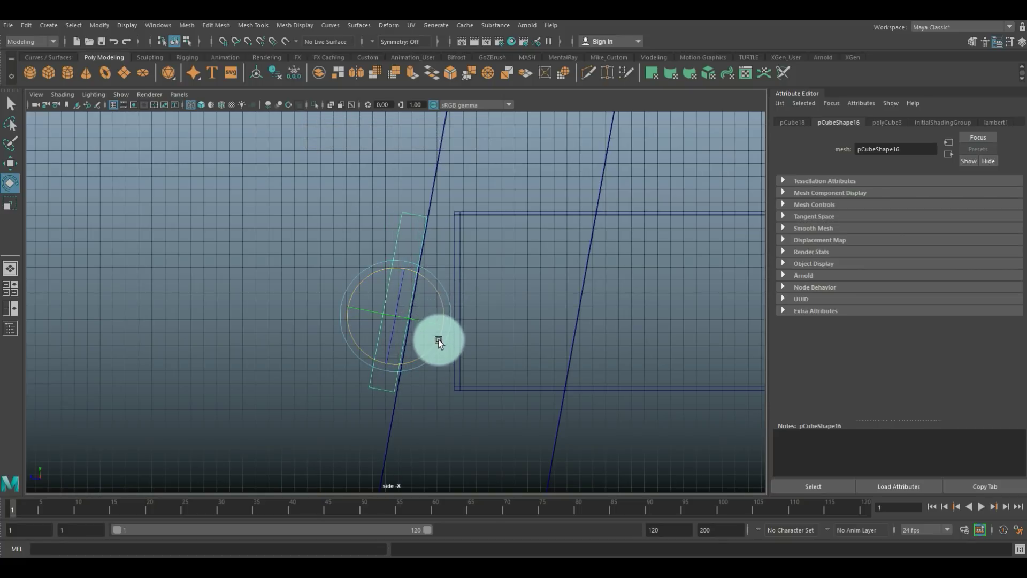
key("w")
left_click_drag(398, 256, 396, 257)
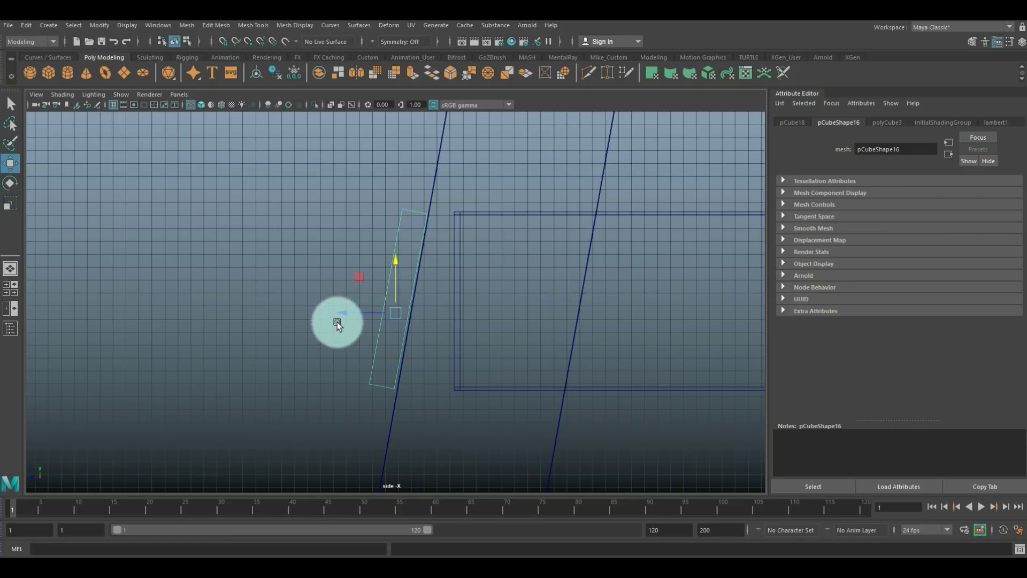
left_click(339, 313)
Step: Duplicate the top crossboard and lower the copy to the height of the second rungs
left_click(12, 289)
key("space")
right_click_drag(631, 221, 618, 325, "alt")
left_click_drag(618, 326, 573, 310, "alt")
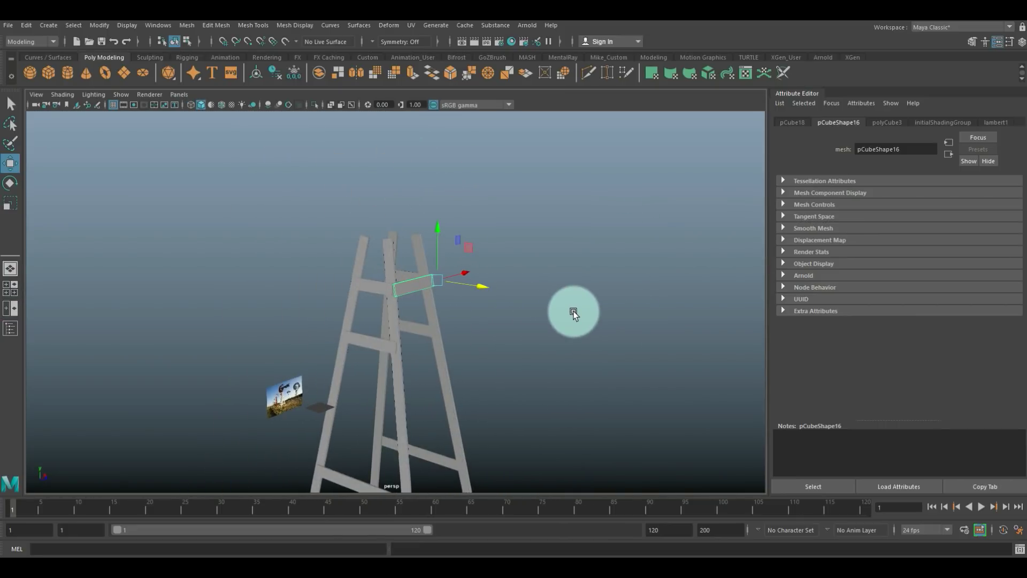
key("ctrl+d")
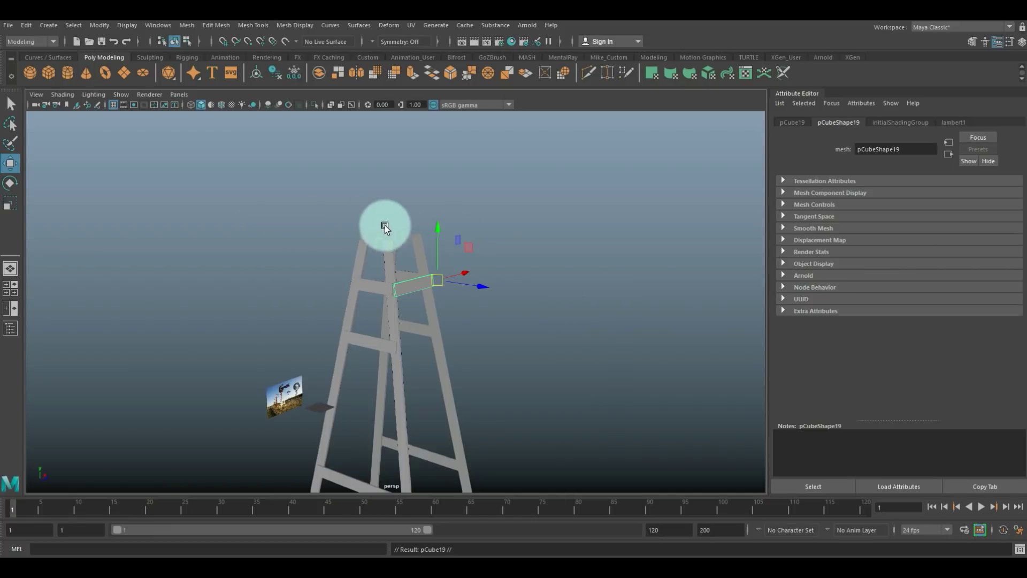
left_click_drag(428, 229, 188, 301)
left_click(10, 288)
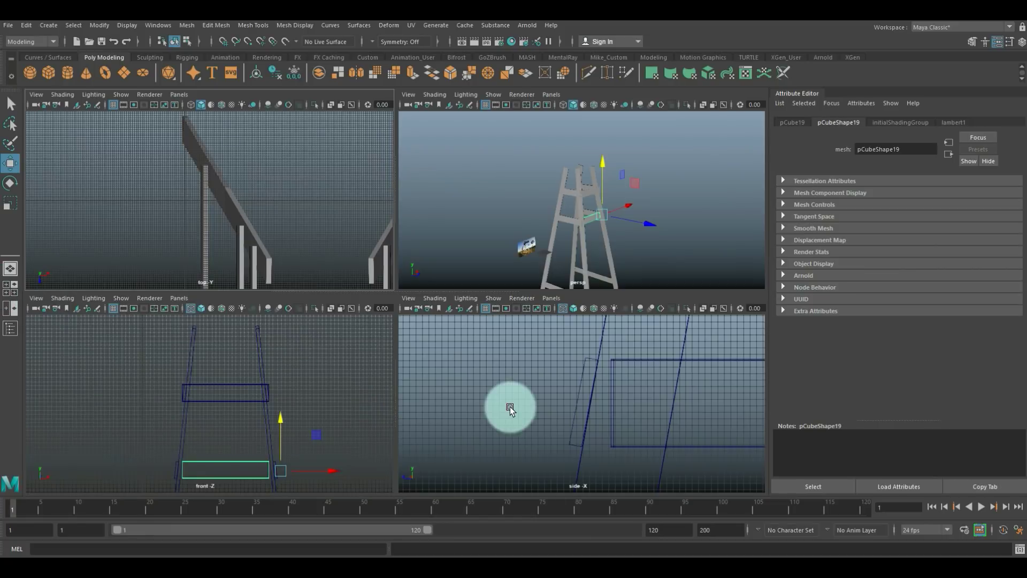
key("space")
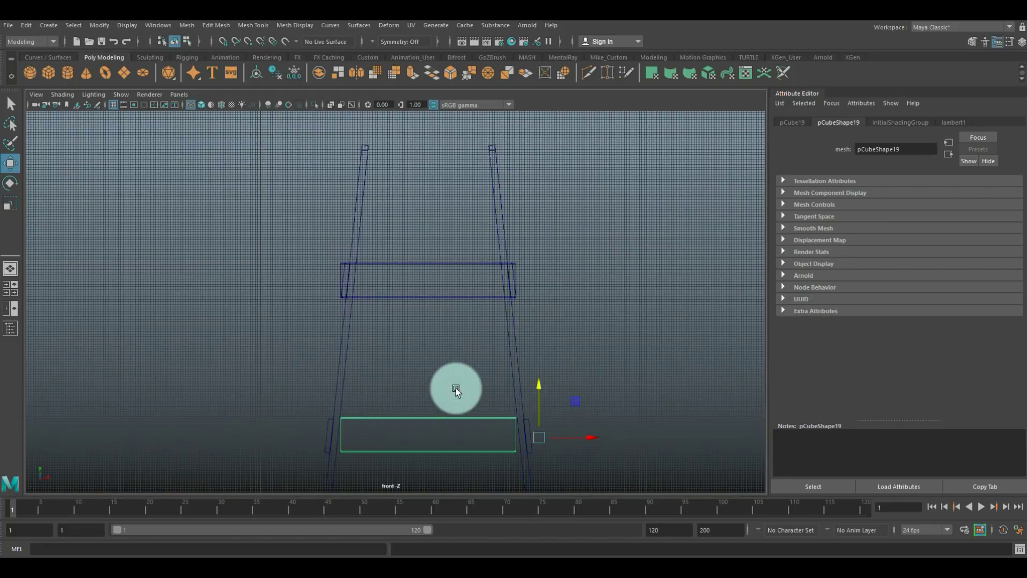
left_click_drag(542, 389, 538, 389)
Step: Move the second crossboard outward along Z in the side view until it rests against the leg's outer edge
left_click(10, 309)
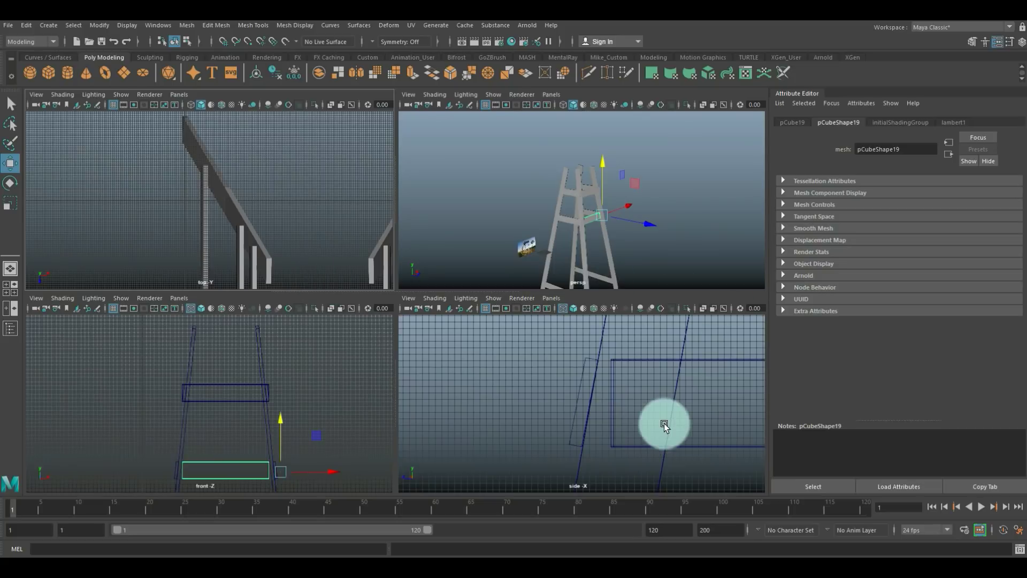
key("space")
key("f")
scroll(406, 342, "down", 3)
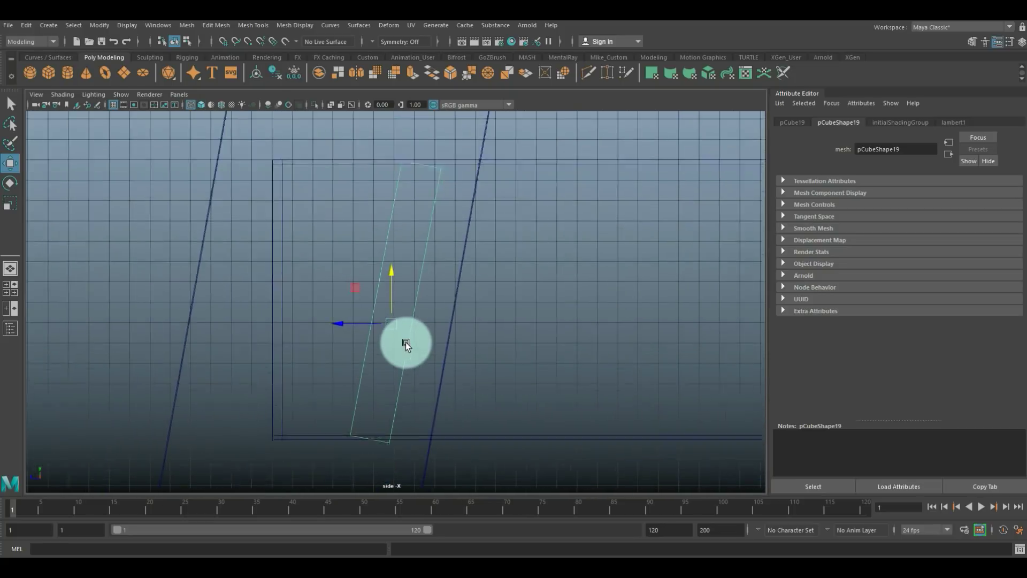
scroll(412, 345, "down", 5)
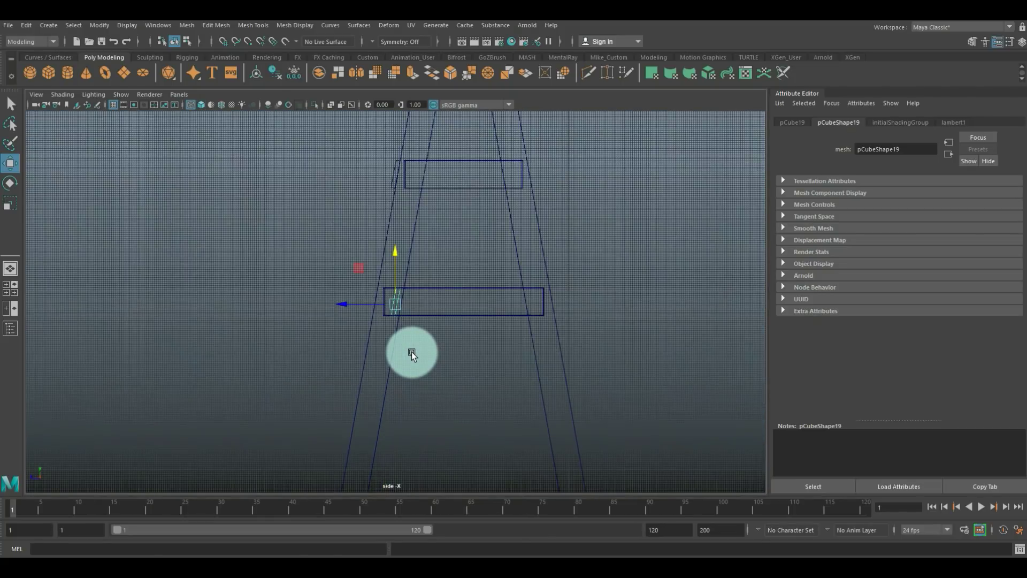
scroll(412, 354, "up", 6)
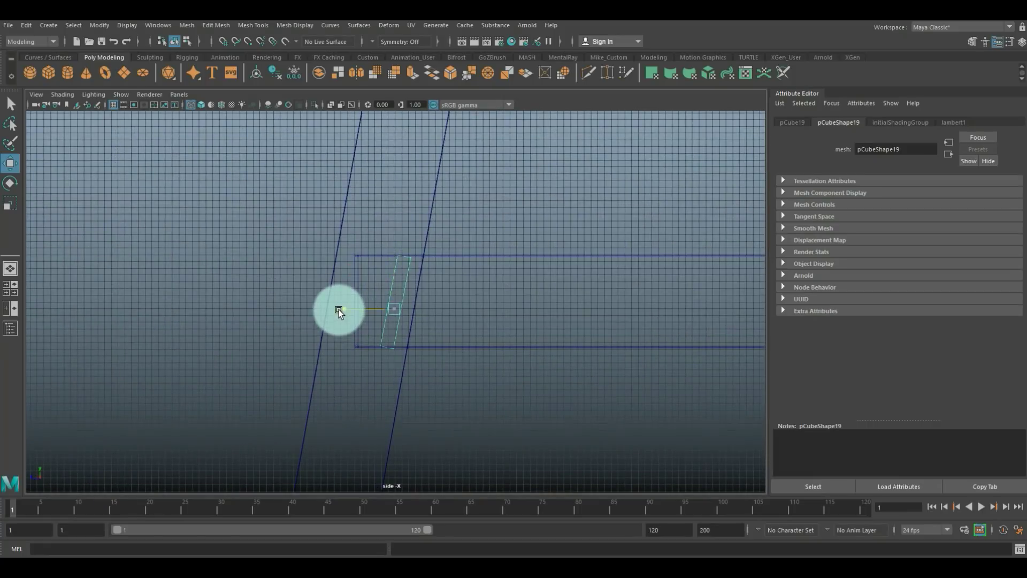
left_click_drag(267, 305, 73, 332)
scroll(354, 390, "down", 10)
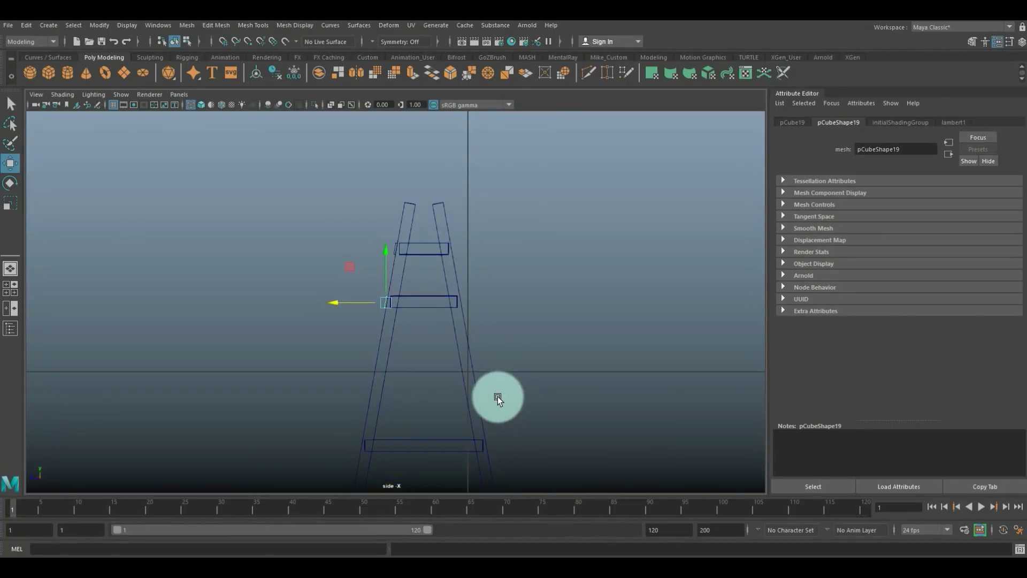
Step: Duplicate the second crossboard, lower the copy to the lowest rungs, and set it against the leg's outer edge
key("ctrl+d")
left_click_drag(380, 253, 394, 392)
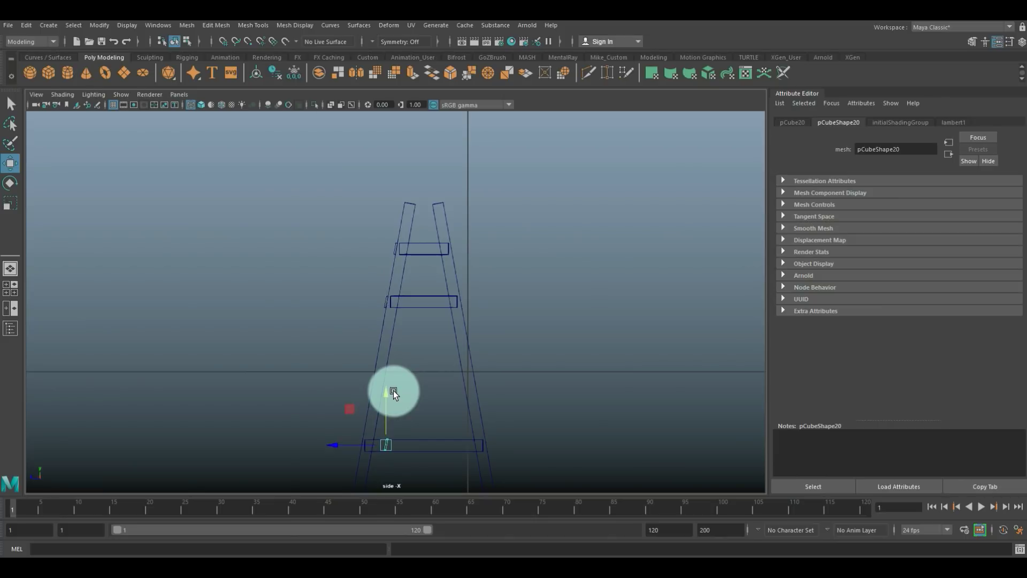
key("f")
left_click_drag(343, 312, 51, 358)
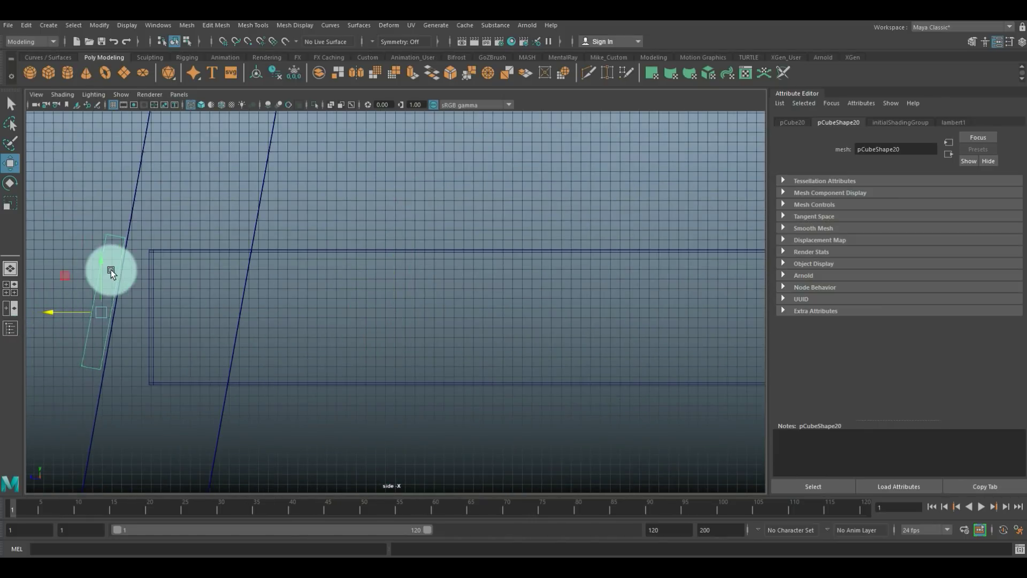
left_click_drag(104, 265, 102, 276)
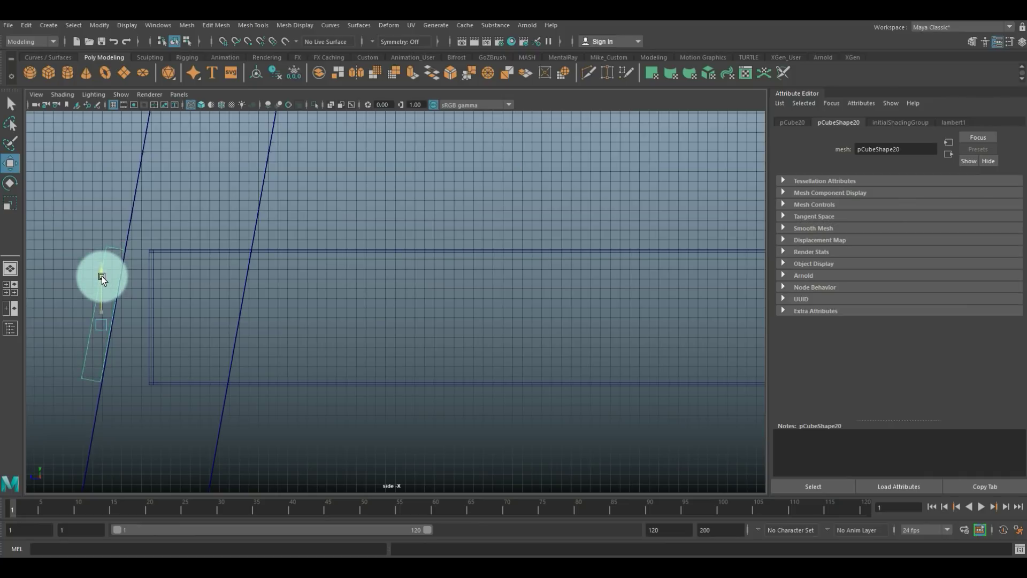
Step: Extend one end of the lowest crossboard to its leg in the front view and select the opposite end's vertices
left_click(9, 290)
key("space")
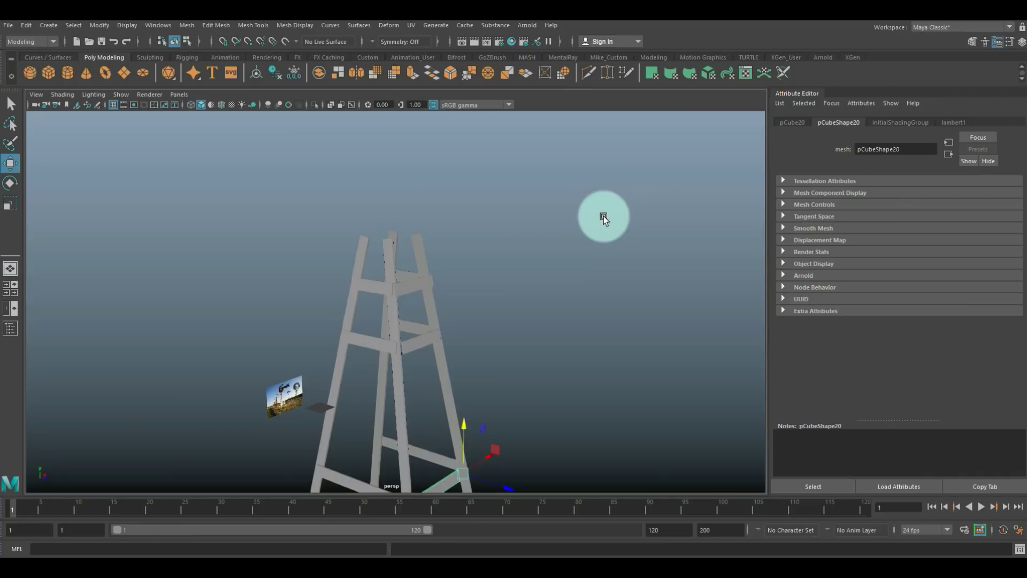
left_click_drag(576, 262, 527, 242, "alt")
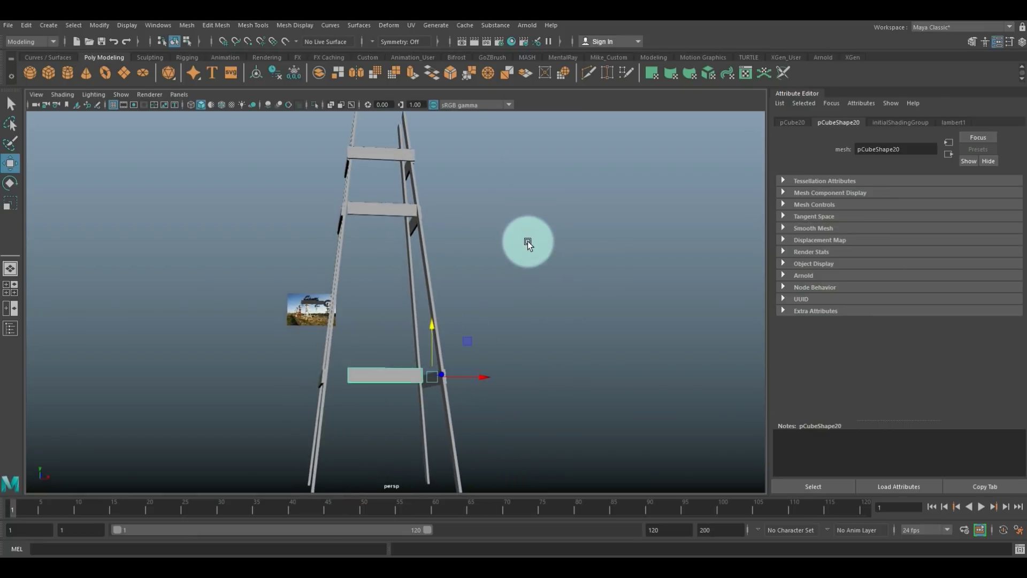
left_click(10, 292)
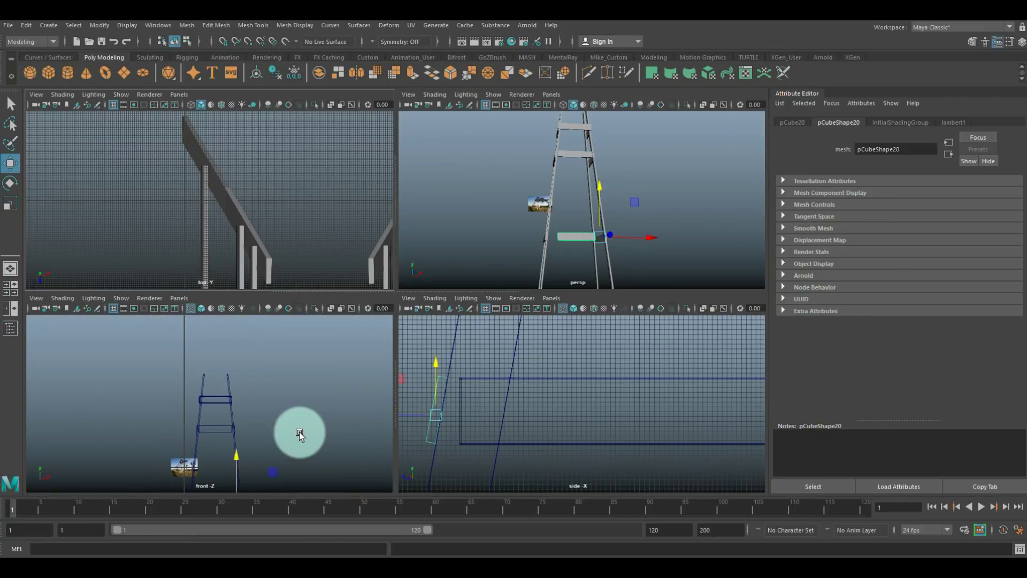
key("space")
key("f")
scroll(339, 415, "down", 2)
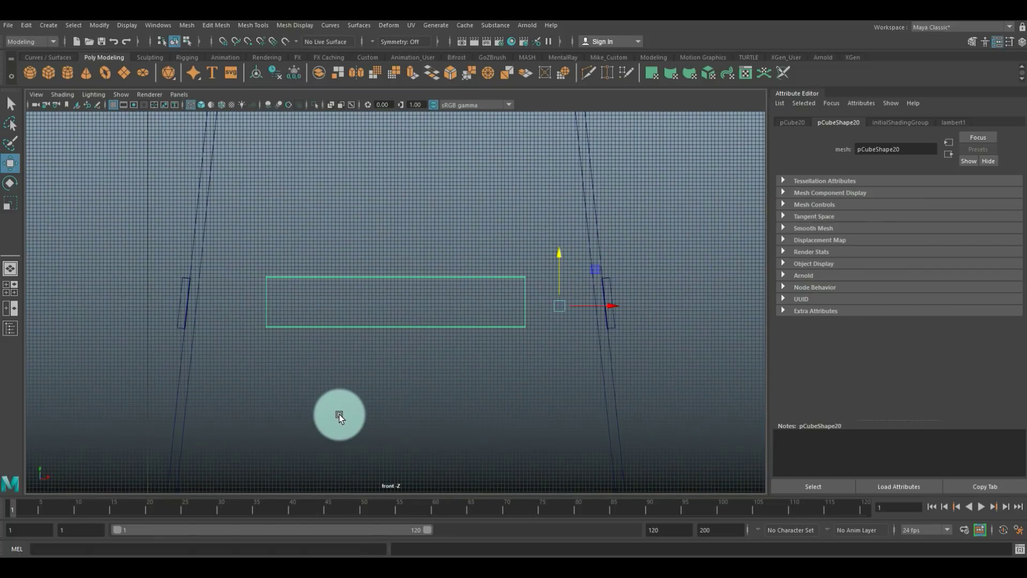
key("r")
left_click_drag(610, 306, 624, 306)
right_click_drag(489, 277, 461, 271)
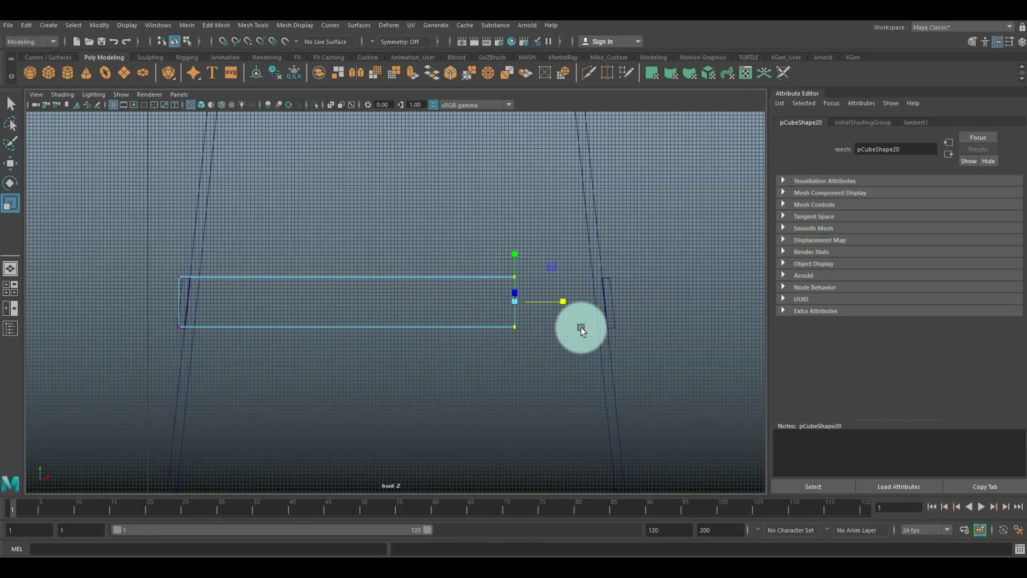
Step: Stretch the lowest crossboard's other end to the opposite leg and adjust the first end's vertices to fit its leg
key("w")
left_click_drag(567, 301, 660, 303)
left_click_drag(158, 265, 195, 360)
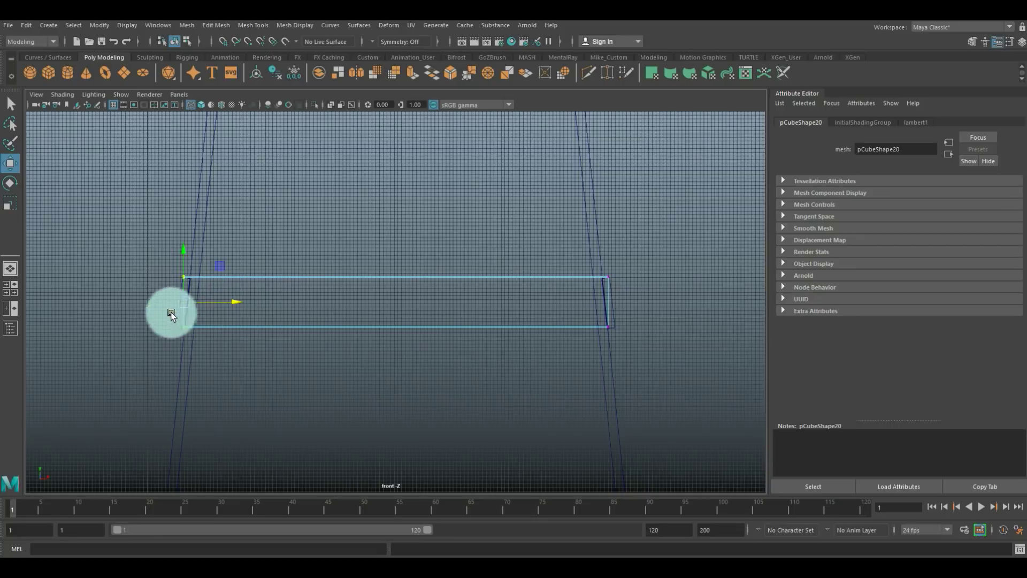
left_click(10, 288)
key("space")
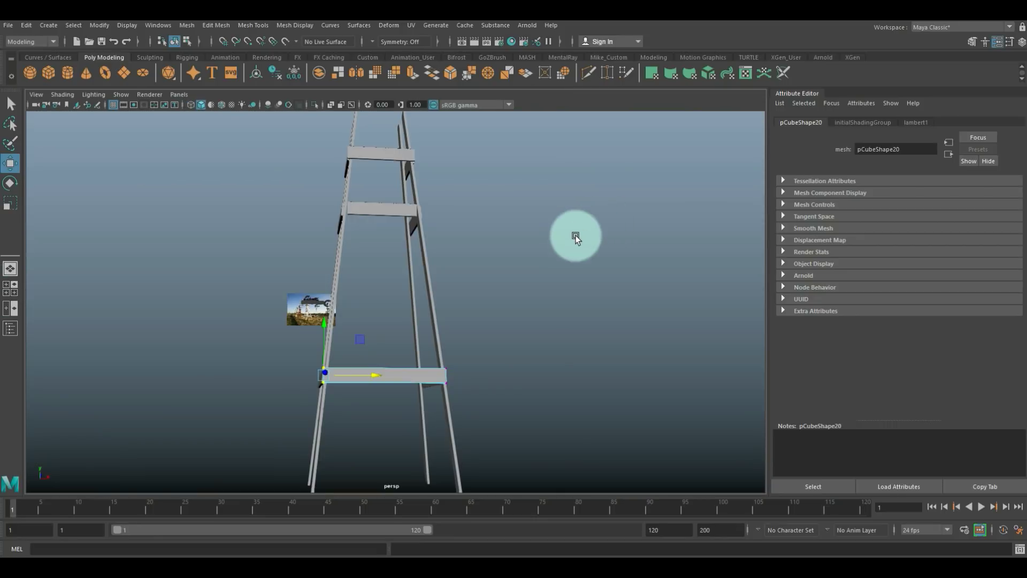
Step: Combine the three crossboards on the tower's front face into one mesh and center its pivot
key("f")
left_click(164, 313)
left_click_drag(164, 313, 413, 204, "alt")
right_click_drag(413, 204, 443, 193)
left_click(415, 203)
left_click(408, 241)
left_click(403, 326)
left_click(187, 26)
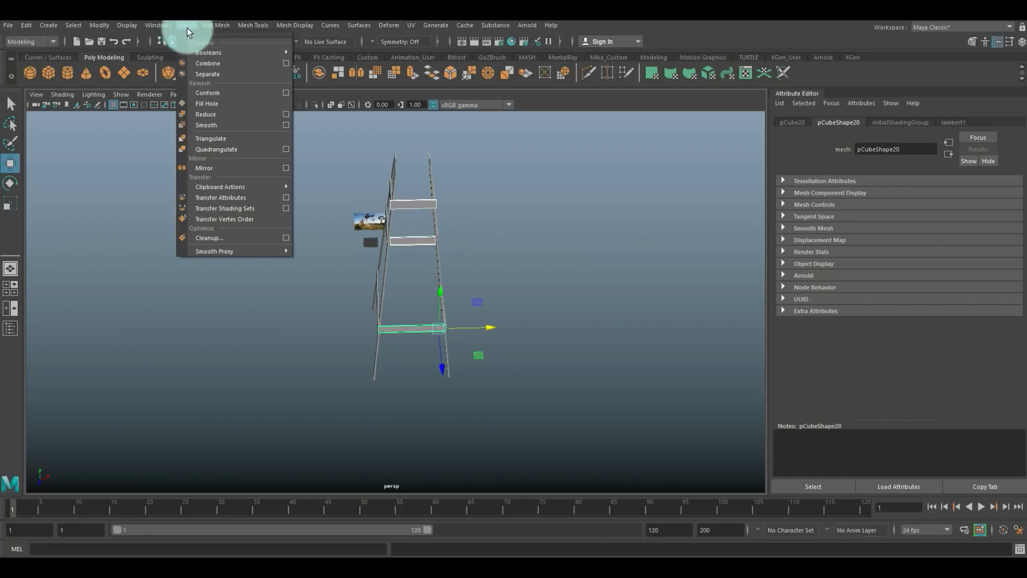
left_click(220, 64)
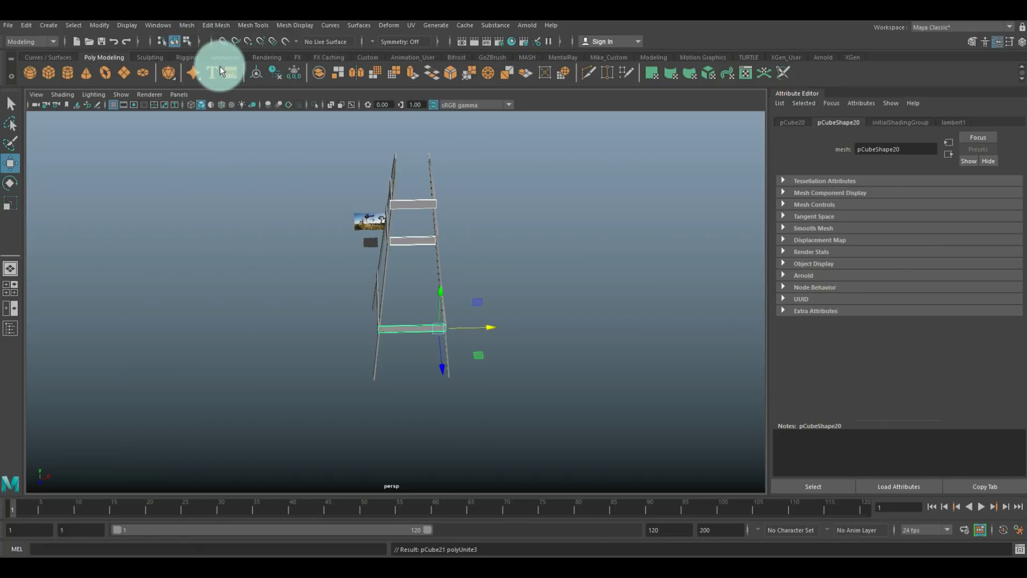
left_click(101, 26)
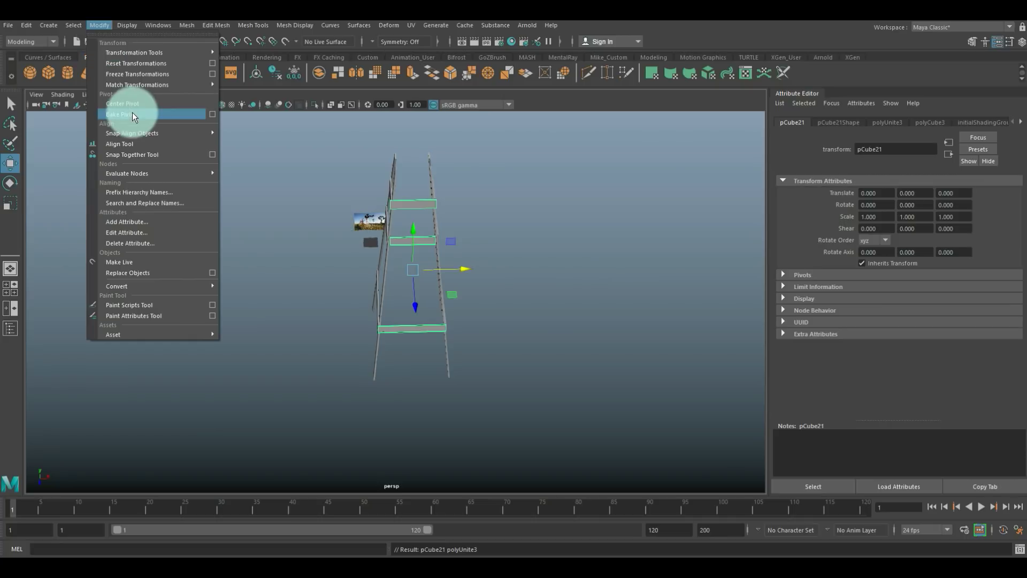
left_click(135, 105)
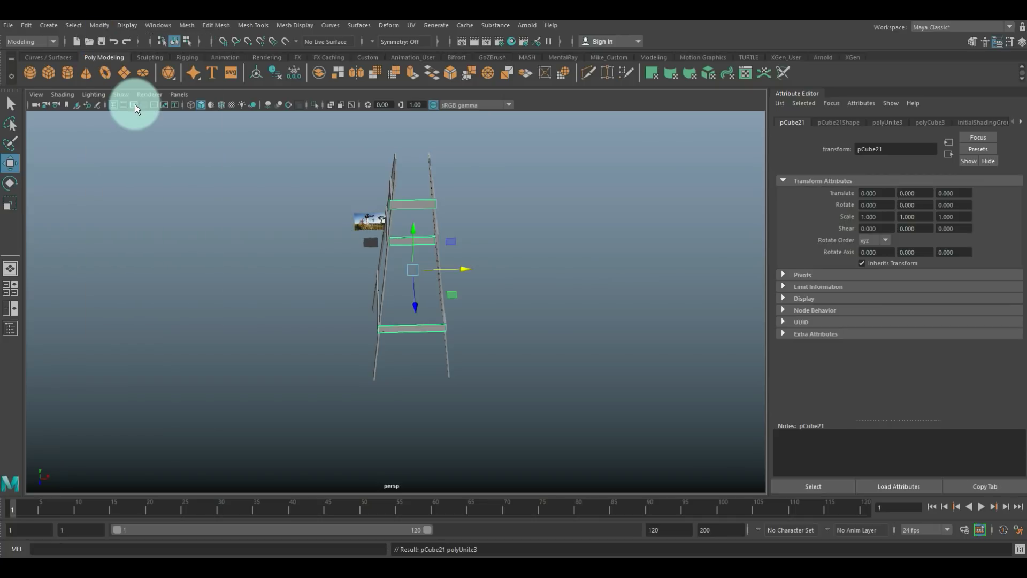
Step: Group all the tower's parts and snap the group by its centered pivot to the grid origin in the top view
left_click(12, 288)
key("space")
scroll(390, 259, "down", 10)
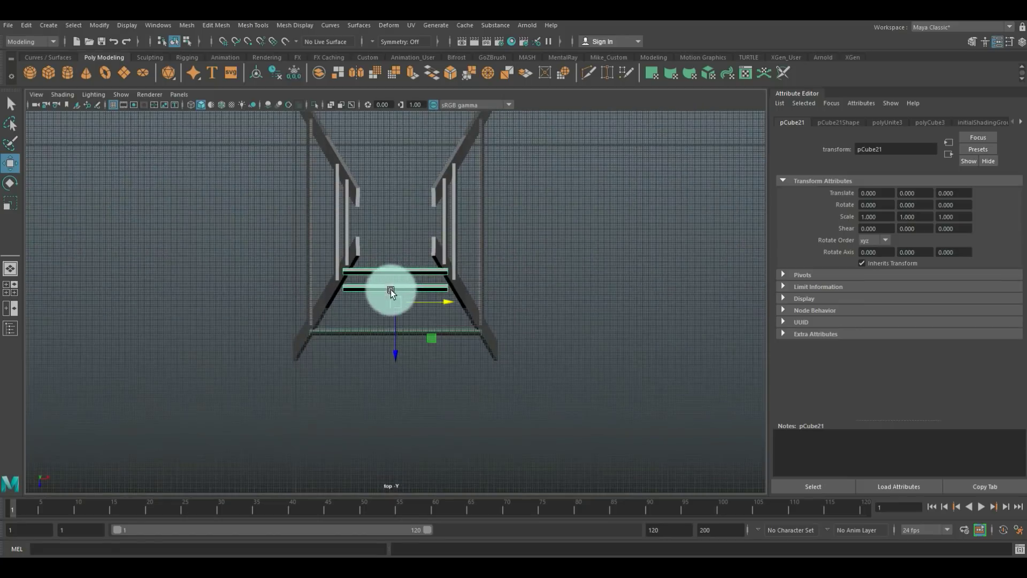
scroll(397, 319, "down", 3)
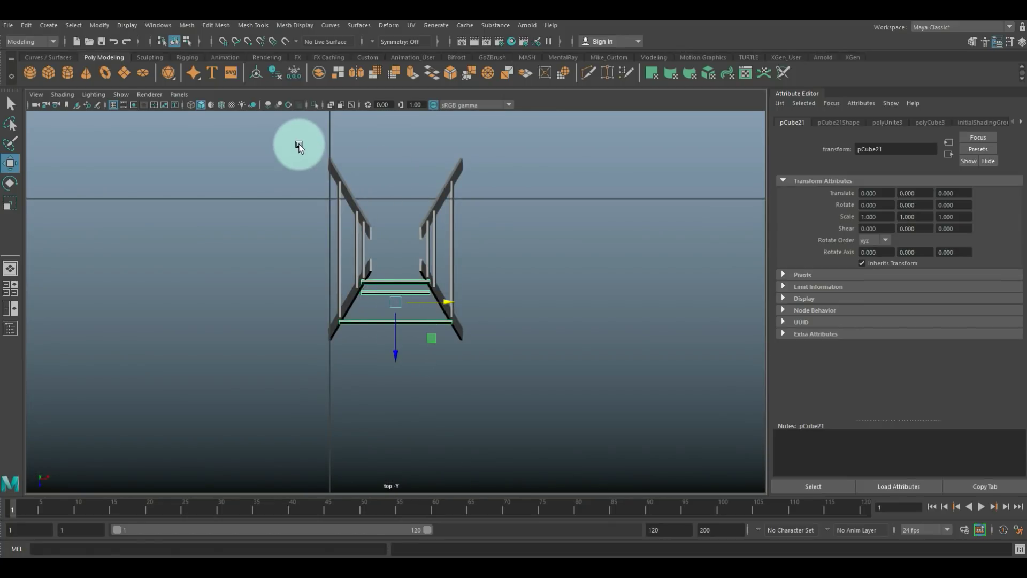
left_click_drag(387, 185, 572, 423)
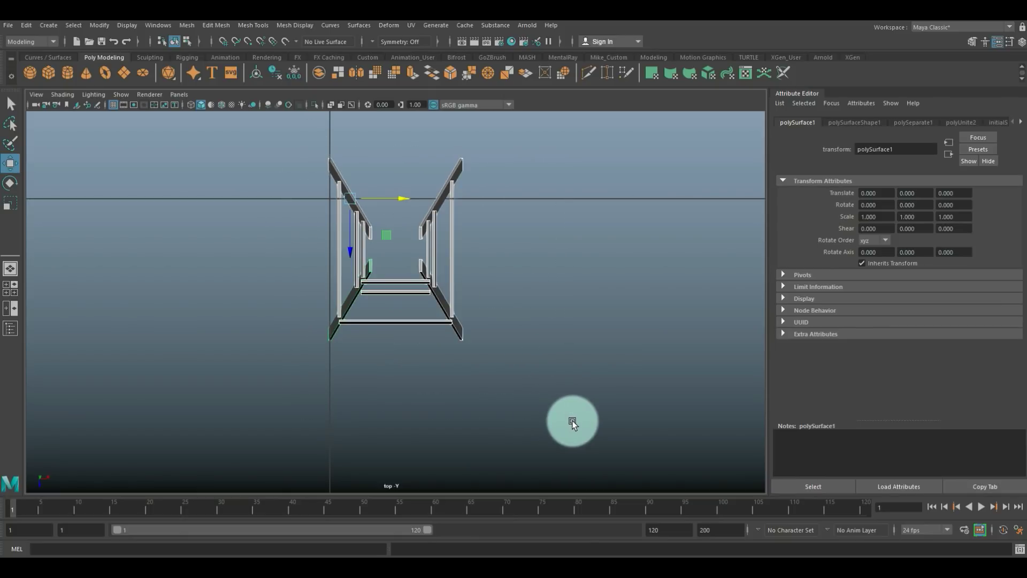
key("ctrl+g")
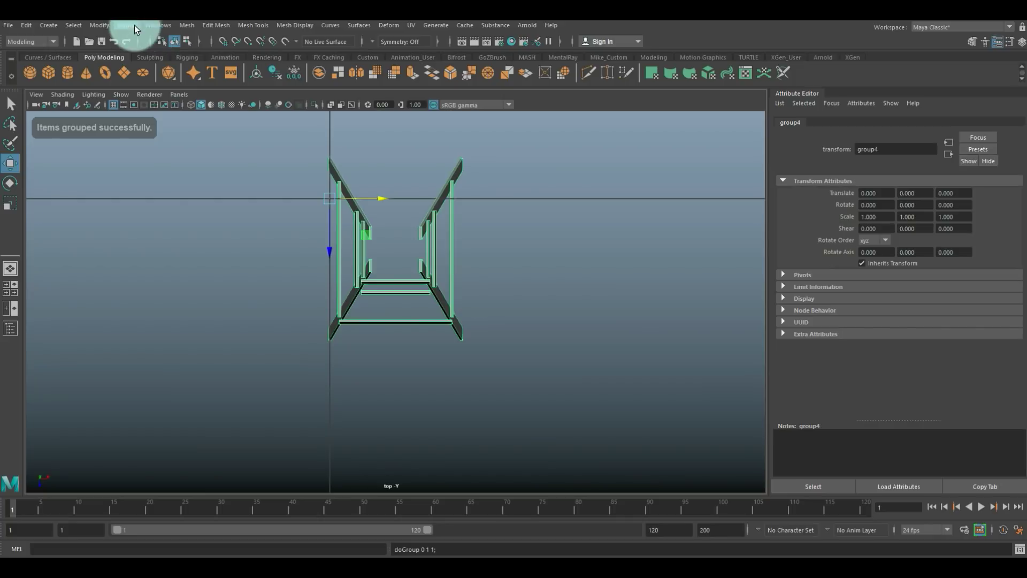
left_click(101, 26)
left_click(148, 107)
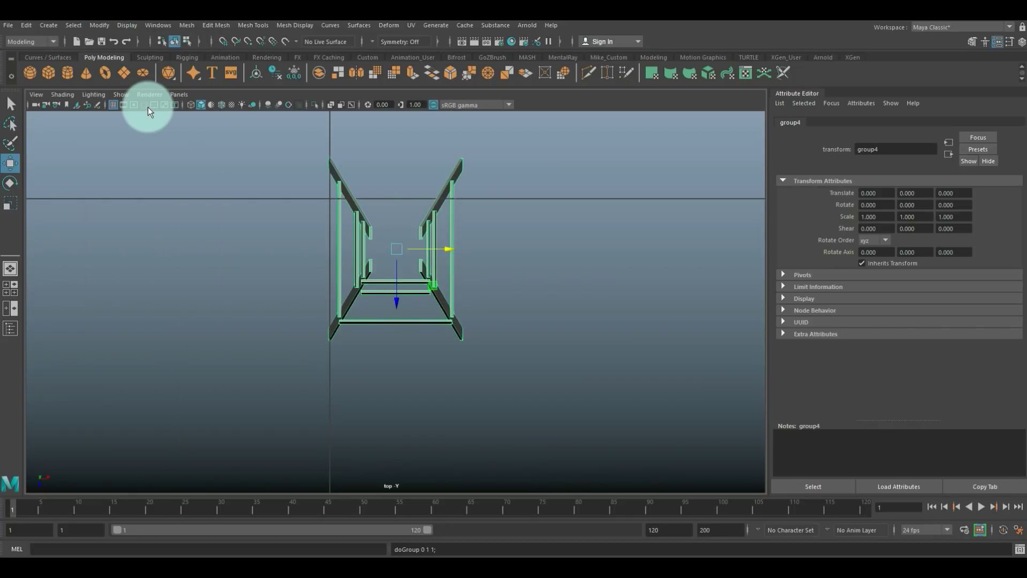
left_click_drag(398, 248, 340, 251)
key("x")
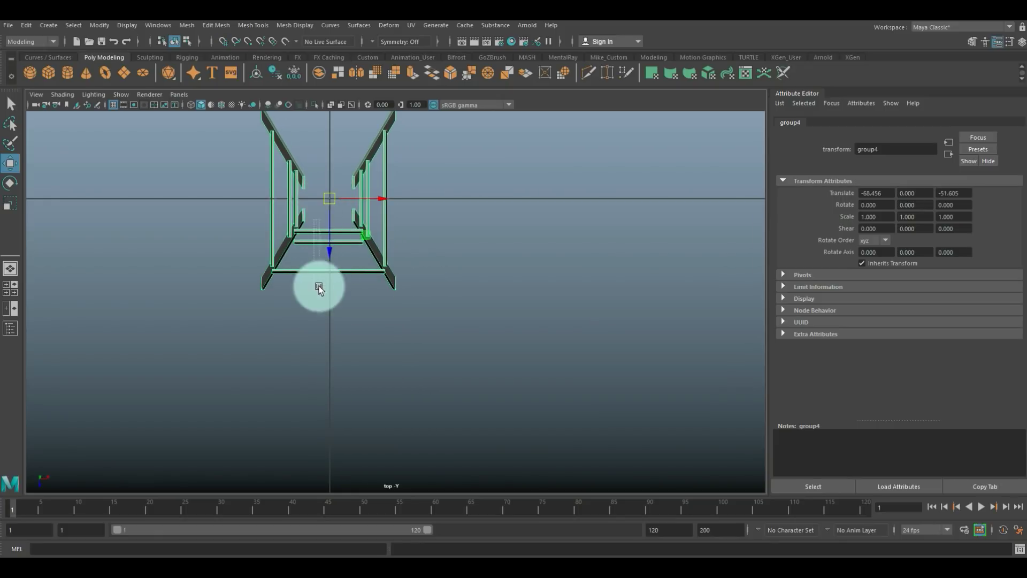
Step: Center the combined crossboards' pivot and snap that pivot to the grid origin in the top view
left_click(319, 273)
left_click(326, 316)
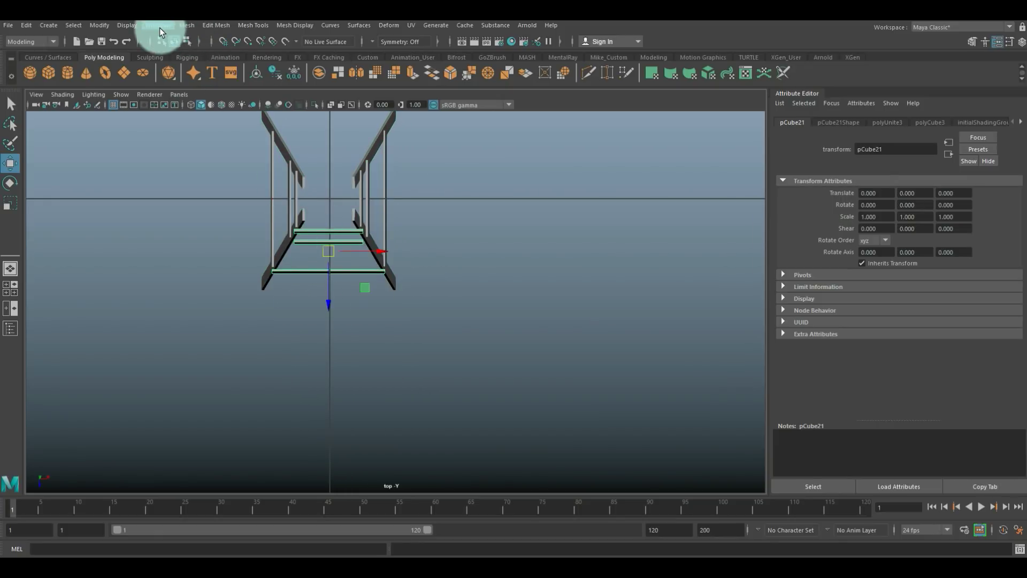
left_click(95, 26)
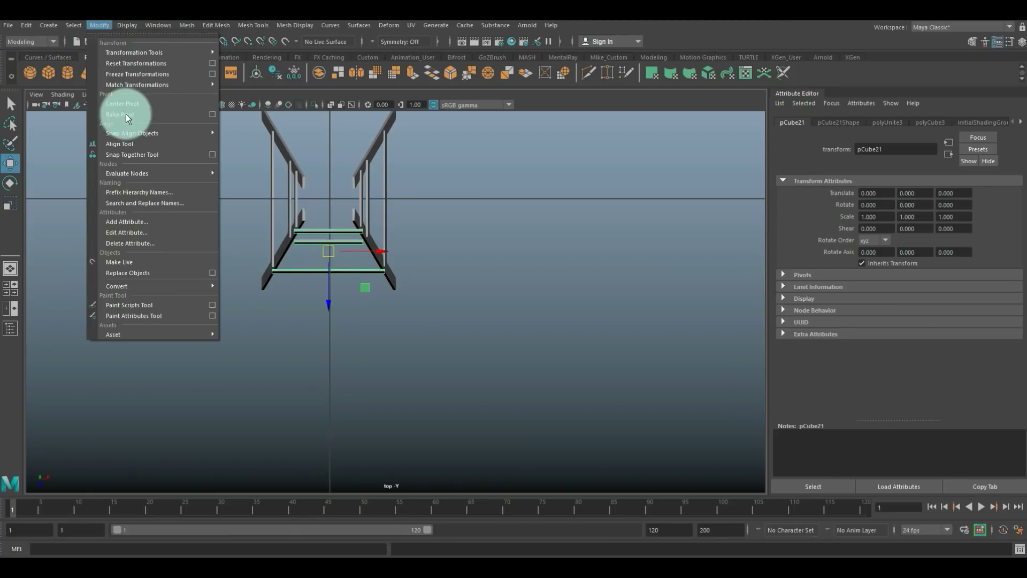
left_click(136, 104)
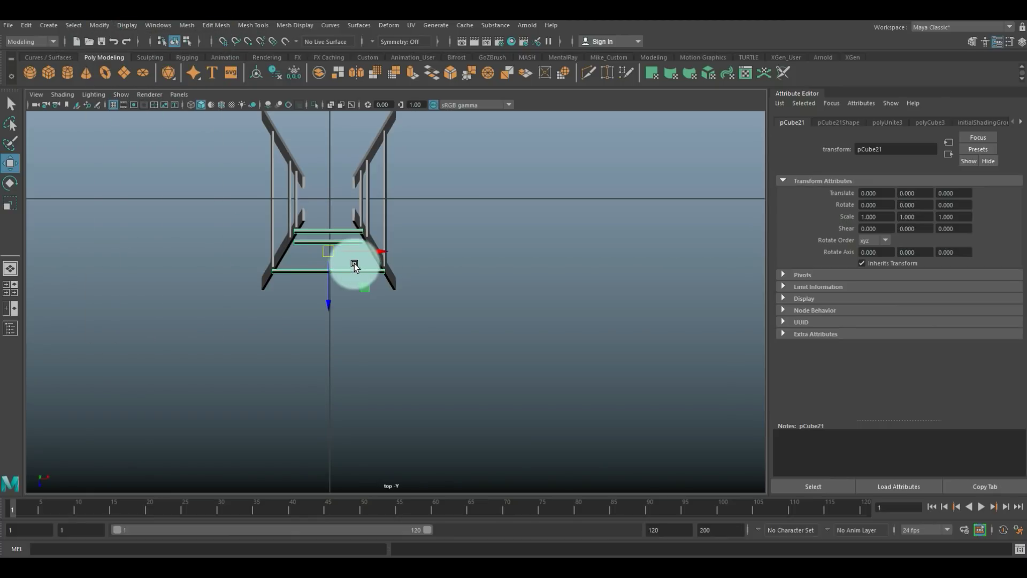
key("d")
key("x")
left_click_drag(325, 304, 336, 200)
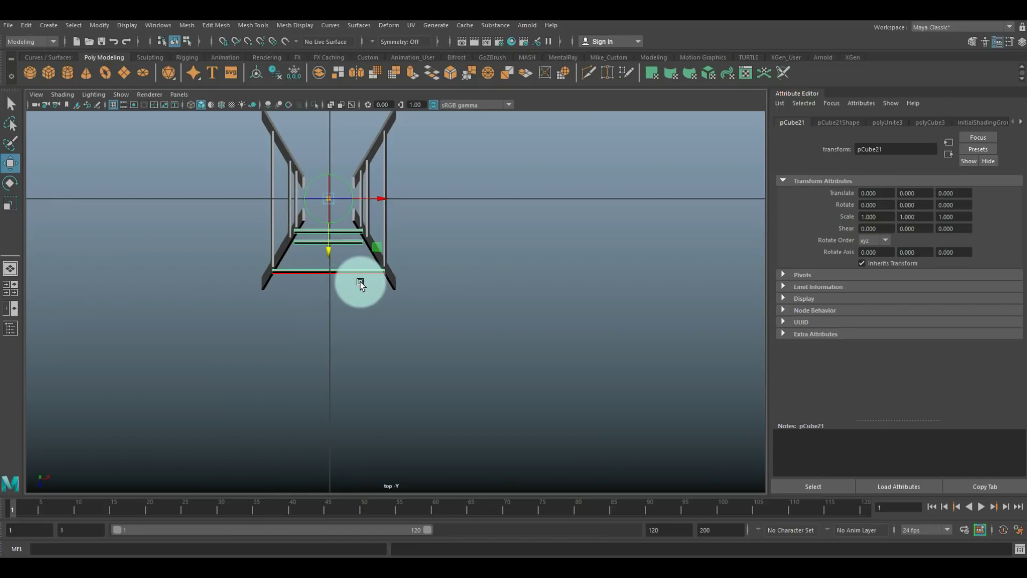
key("d")
Step: Duplicate the combined crossboards and rotate the copy -180 degrees about Y onto the tower's opposite face
key("ctrl+d")
key("e")
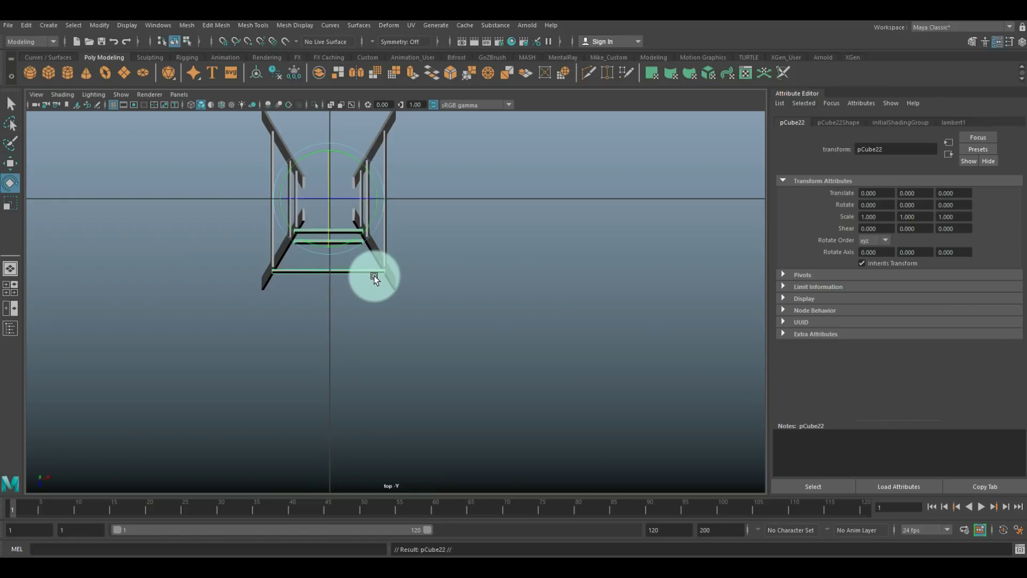
middle_click_drag(346, 153, 390, 236)
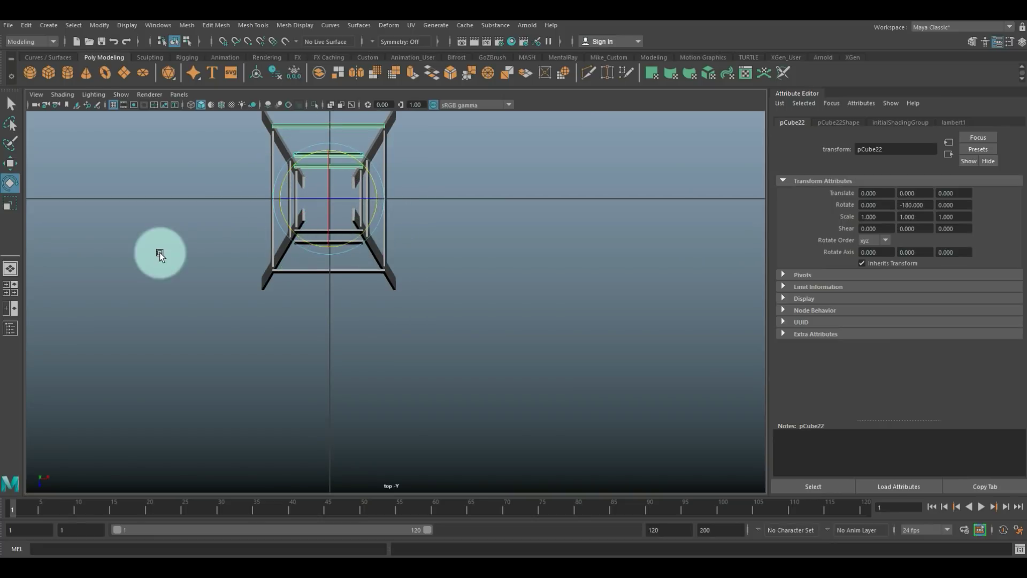
Step: Move the reference image plane outward in the perspective view so it stands clear of the tower
left_click(10, 288)
key("space")
left_click(589, 257)
scroll(482, 269, "up", 6)
left_click_drag(479, 270, 434, 332, "alt")
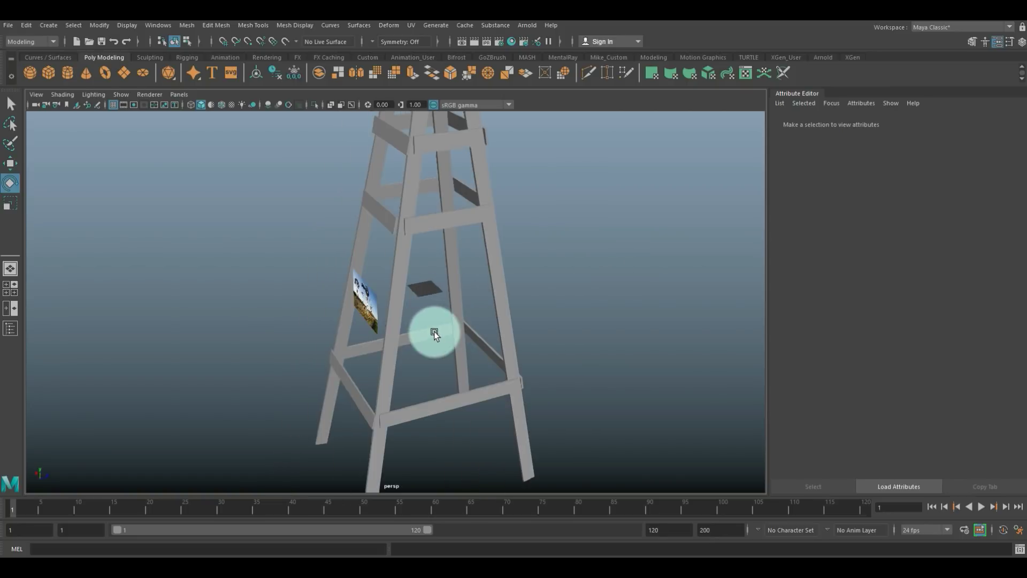
left_click(363, 293)
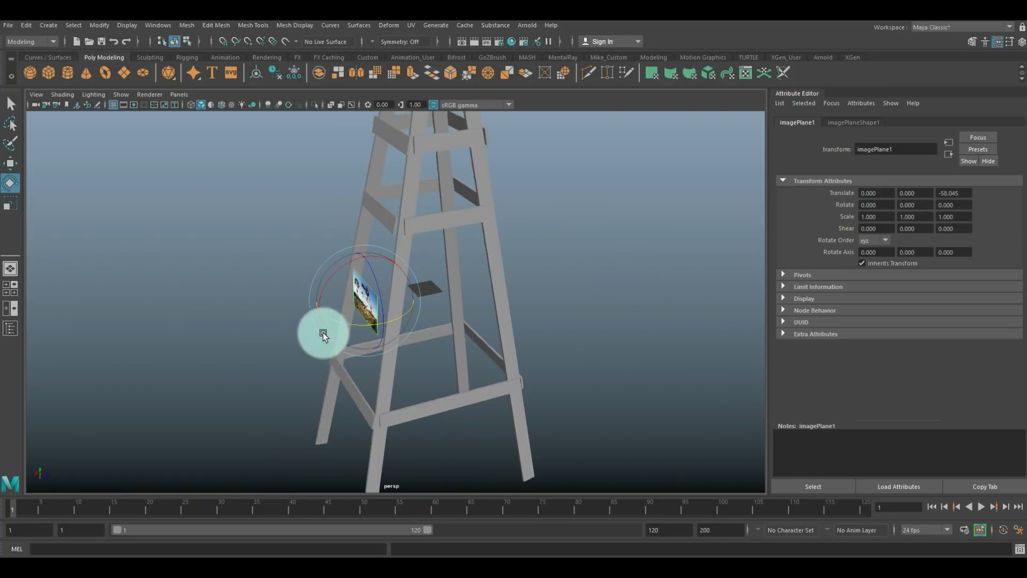
key("w")
left_click_drag(409, 293, 172, 347)
Step: Select both combined crossboard sets and scale them to about 1.1 in X so the boards reach past the legs
scroll(284, 326, "down", 4)
scroll(343, 297, "up", 4)
left_click_drag(345, 299, 474, 325, "alt")
left_click_drag(505, 254, 480, 367, "alt")
left_click(464, 365)
left_click(372, 302)
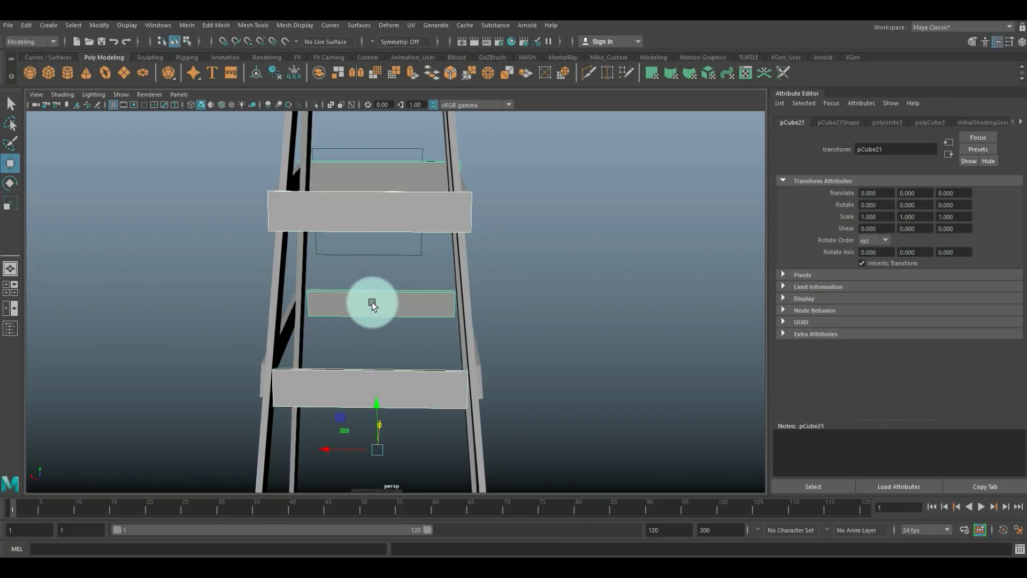
key("r")
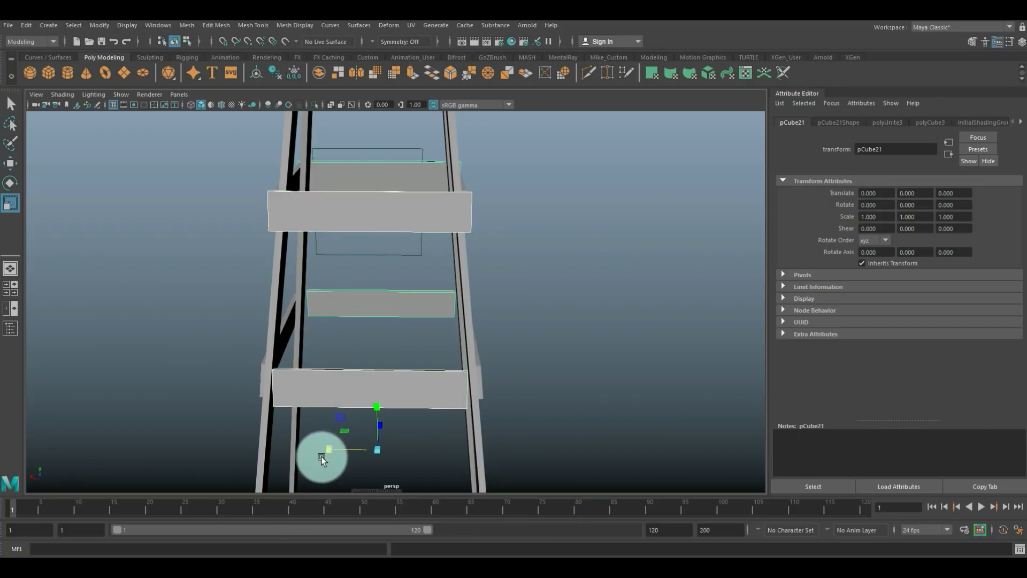
left_click_drag(327, 449, 322, 451)
left_click_drag(213, 414, 300, 337, "alt")
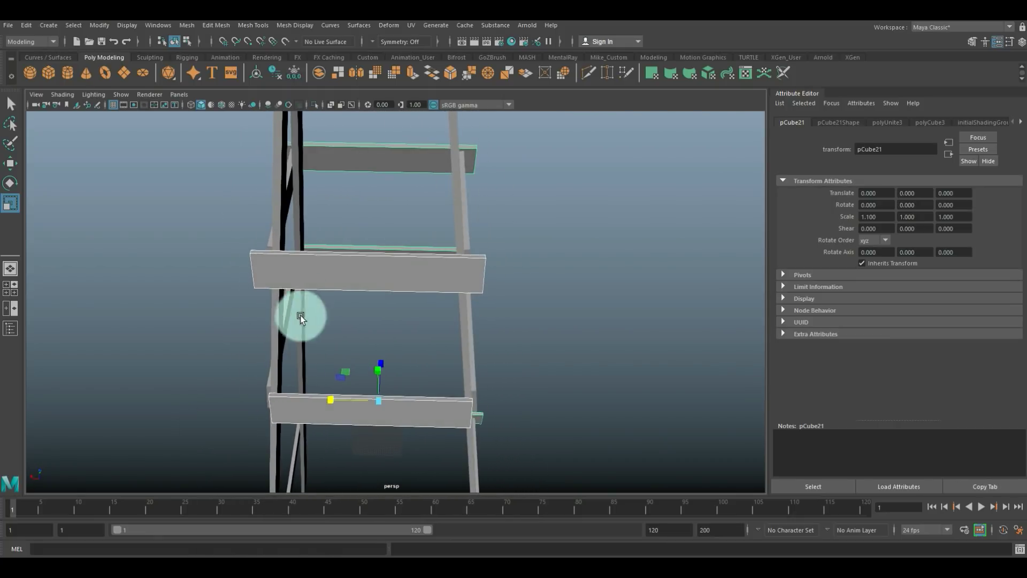
Step: Separate both combined crossboard sets back into individual boards
left_click(589, 223)
left_click(393, 154)
left_click(383, 267, "shift")
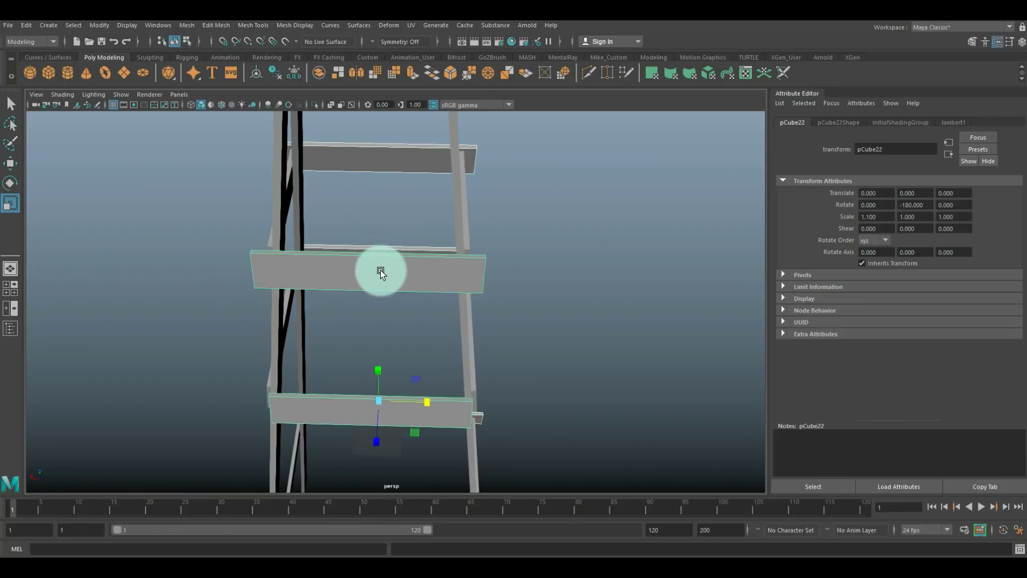
scroll(518, 290, "down", 3)
left_click_drag(518, 291, 266, 89, "alt")
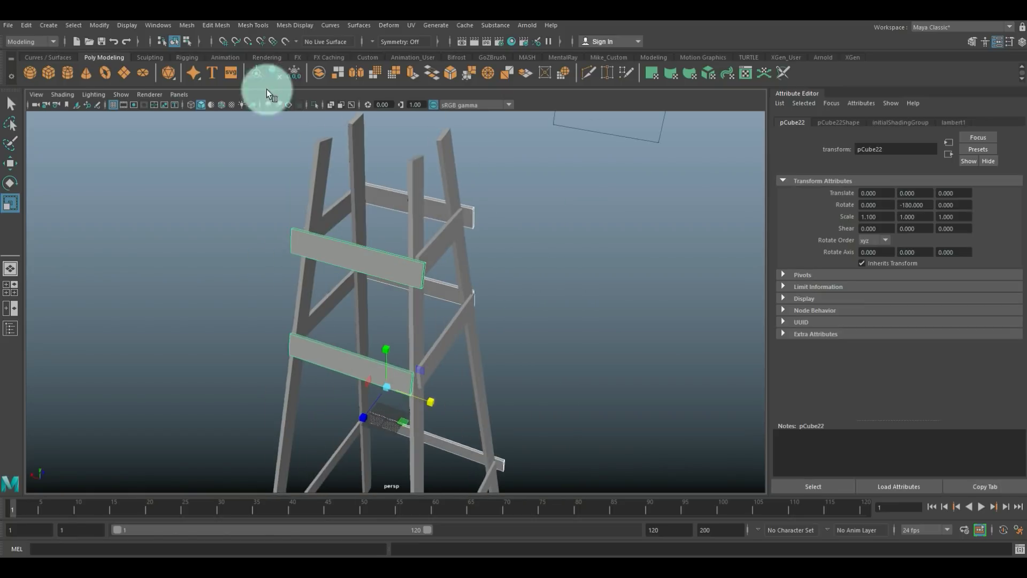
left_click(184, 27)
left_click(213, 77)
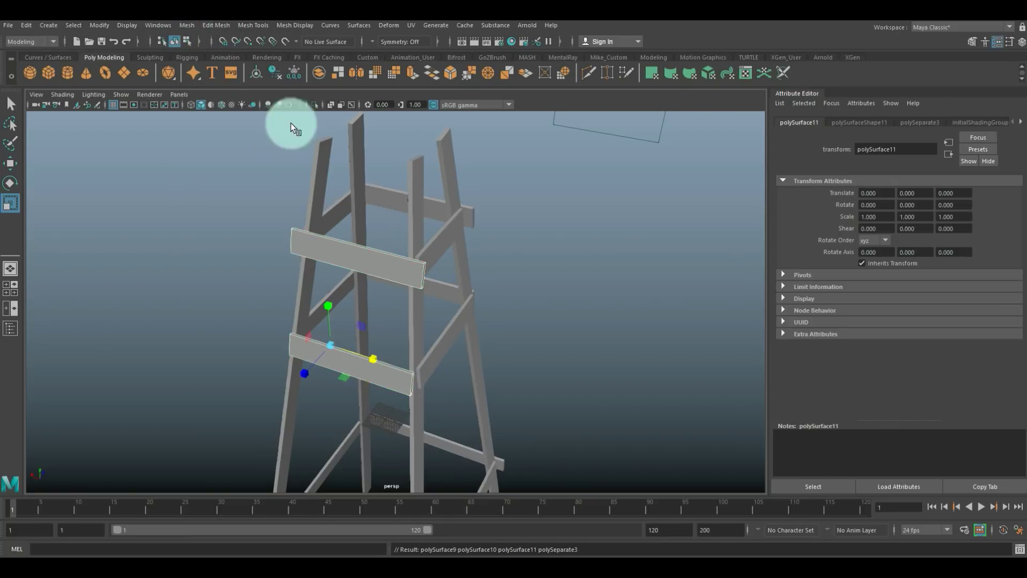
Step: Center the pivots of the two highest separated crossboards and shorten them to about 0.865 in X
left_click(384, 198)
left_click(359, 253, "shift")
left_click_drag(235, 315, 303, 319, "alt")
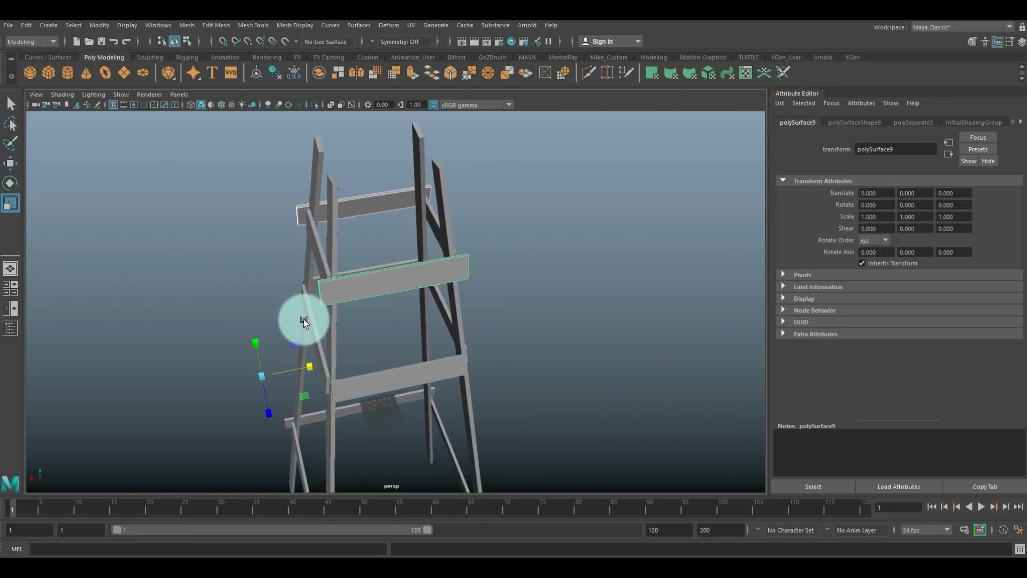
left_click(103, 26)
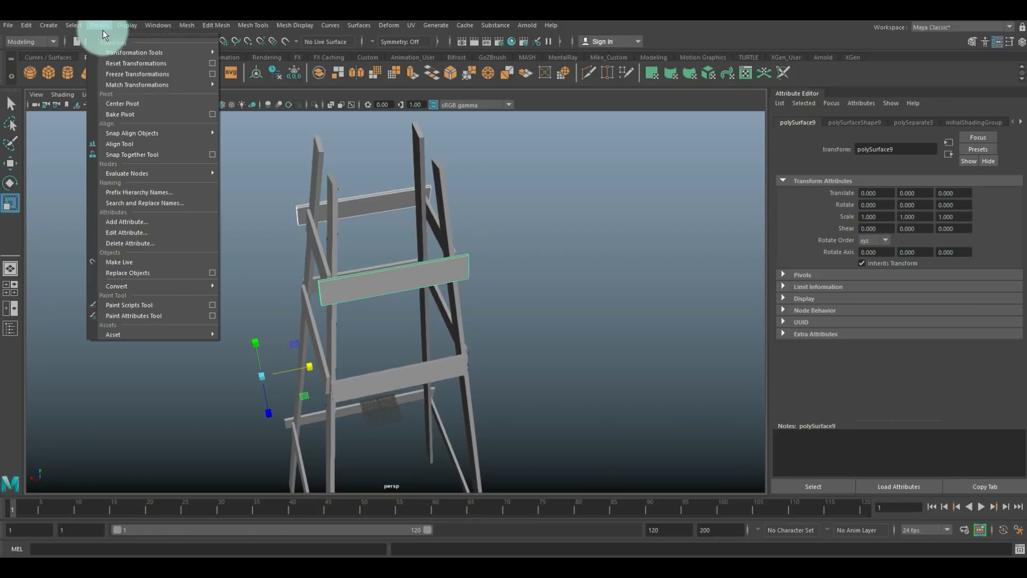
left_click(136, 101)
left_click_drag(440, 266, 436, 278)
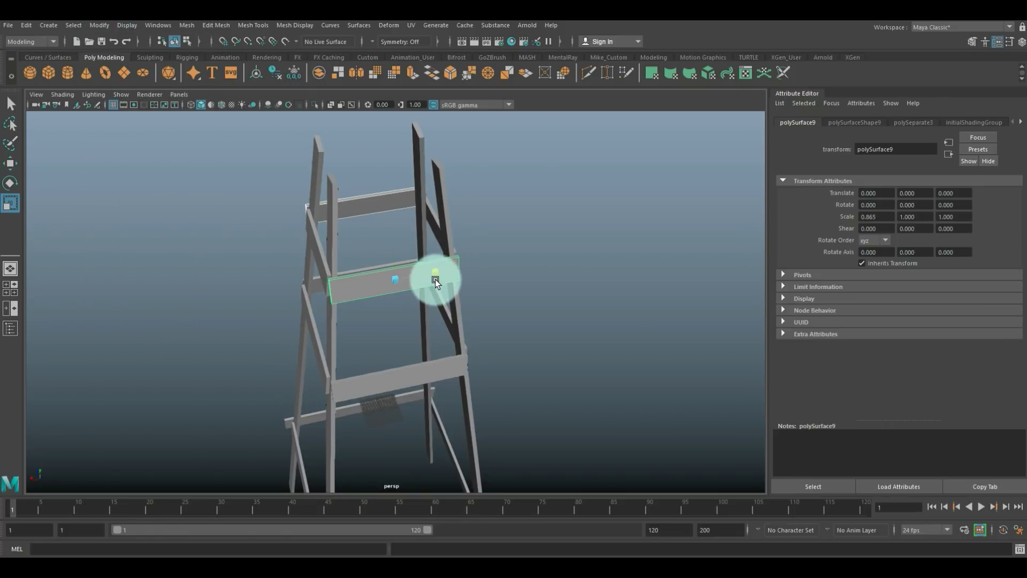
Step: Center the pivots of the two lowest crossboards and shorten them to about 0.877 in X to fit the legs
left_click(204, 260)
left_click_drag(203, 260, 265, 239, "alt")
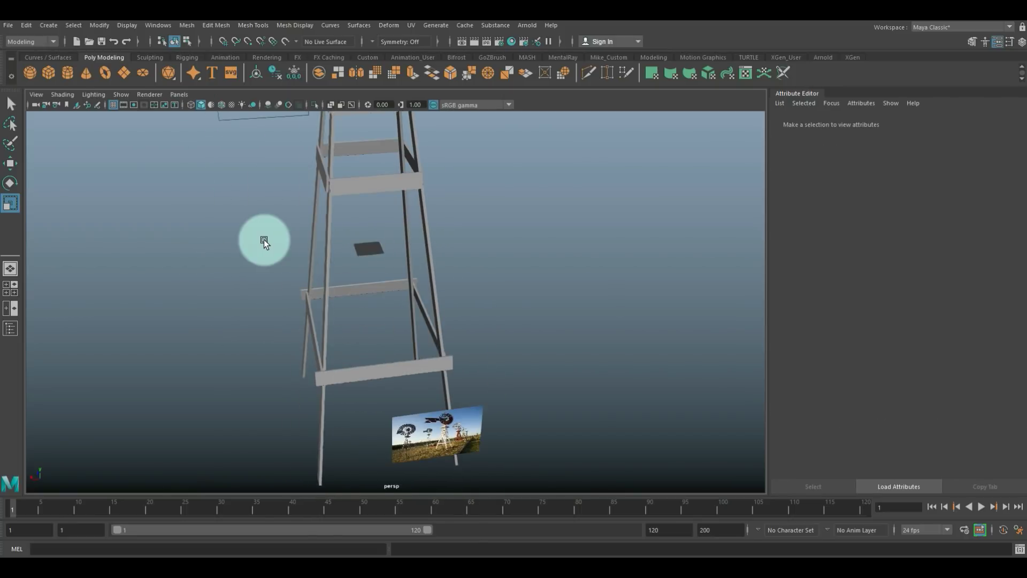
left_click(353, 283)
left_click(384, 365, "shift")
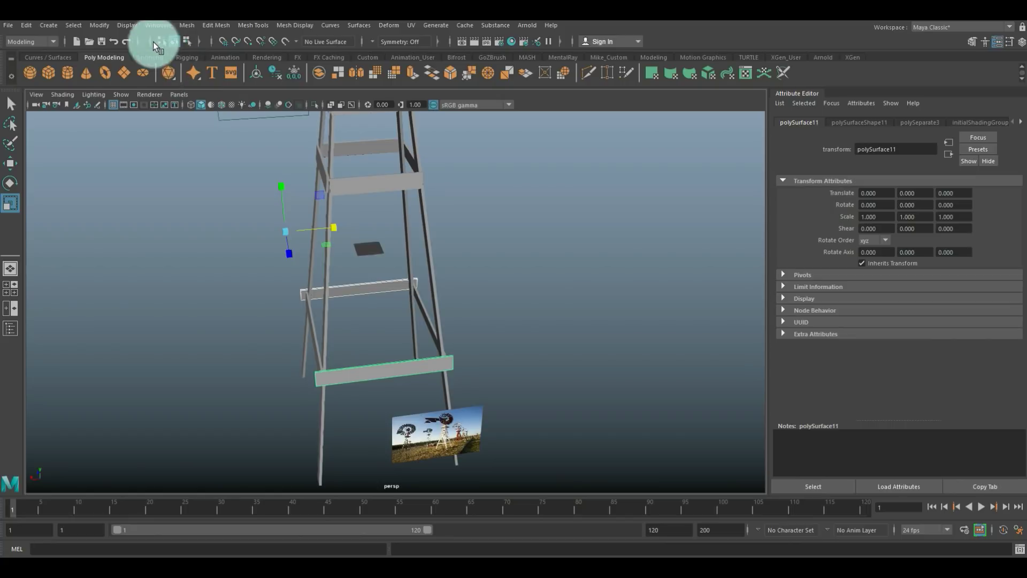
left_click(100, 25)
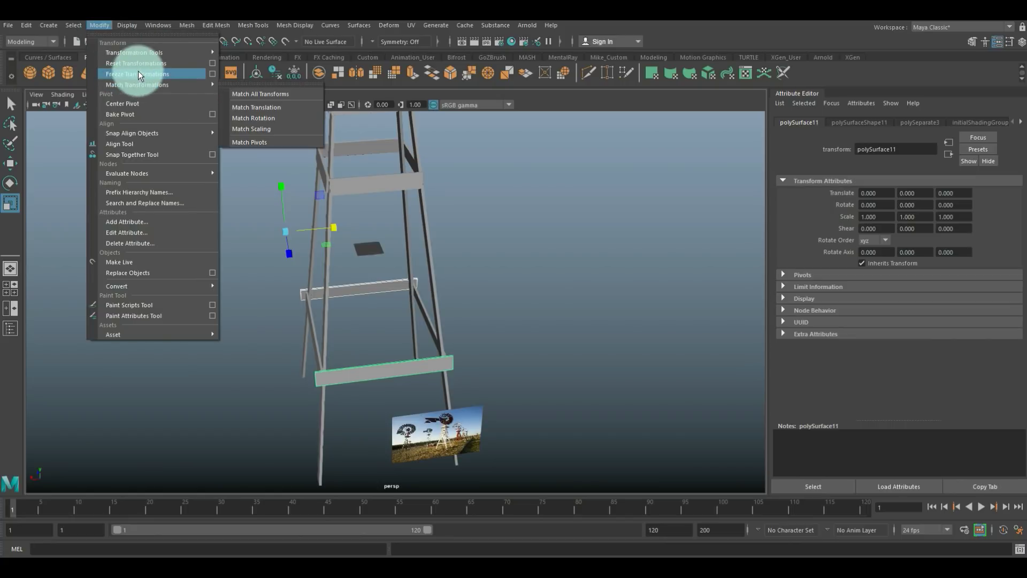
left_click(136, 105)
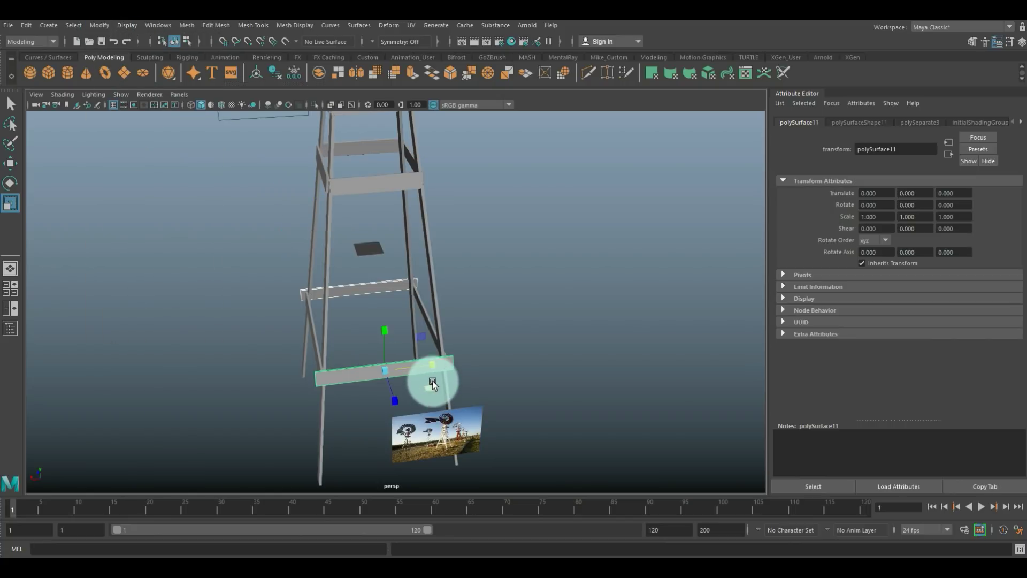
left_click_drag(433, 366, 428, 374)
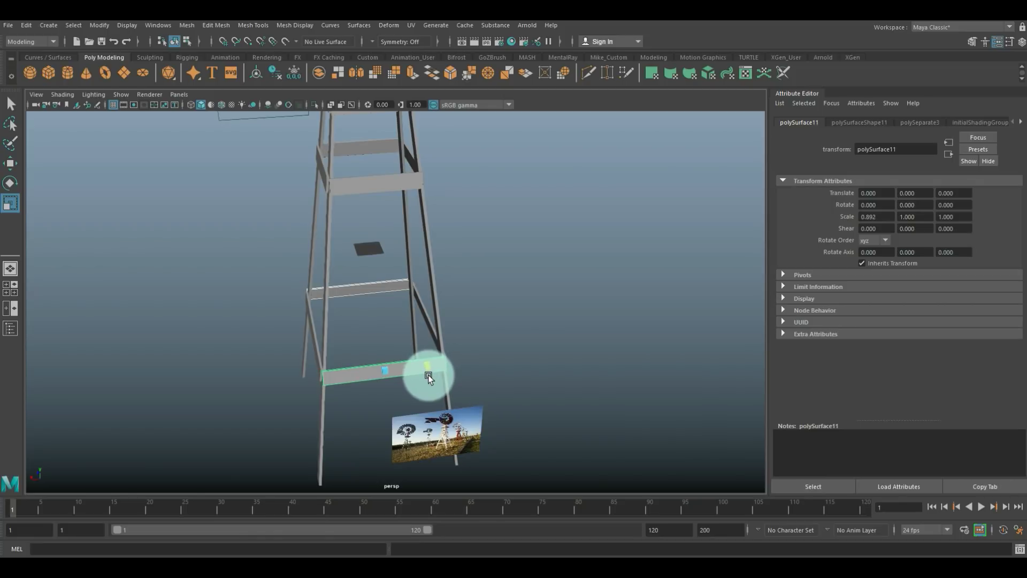
Step: Duplicate the shortened lowest crossboard and raise the copy about 134 units in Y
left_click(532, 317)
scroll(532, 308, "down", 4)
left_click_drag(521, 311, 493, 278, "alt")
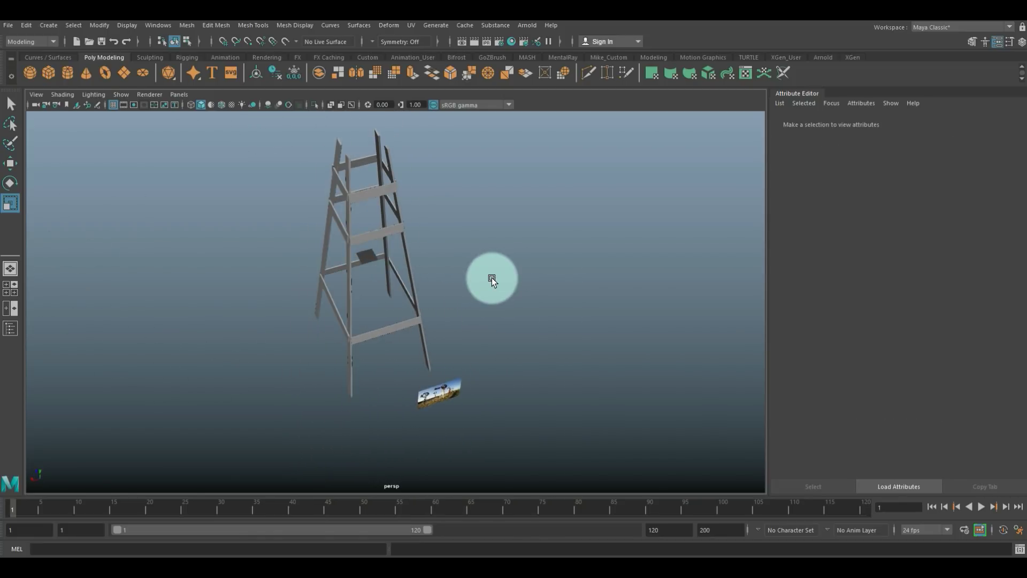
scroll(499, 284, "up", 4)
left_click(404, 340)
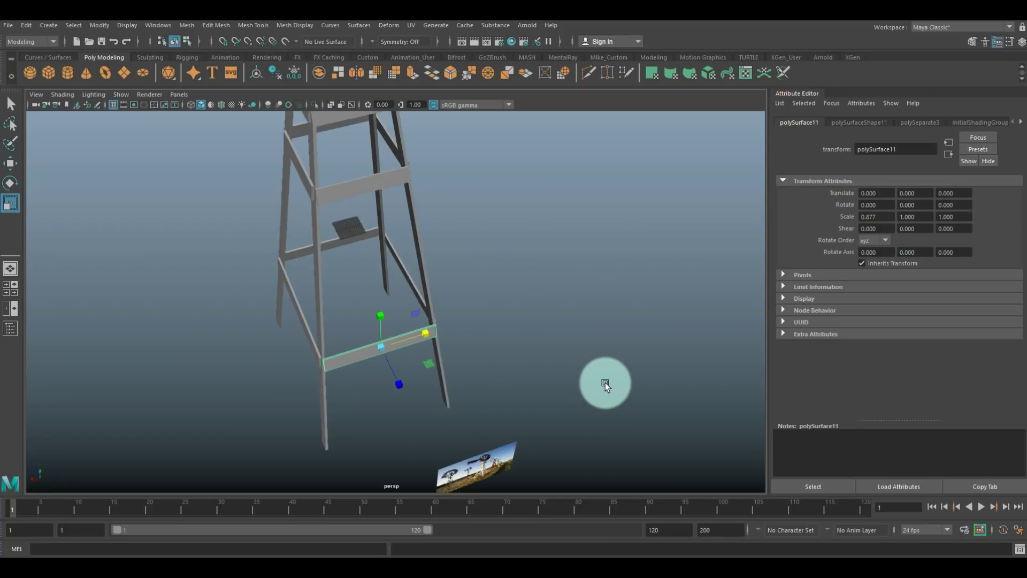
key("ctrl+d")
key("w")
left_click_drag(375, 313, 365, 191)
Step: Position the duplicated board in front of the second-lowest crossboard, at about 176.9 in Y and -28.5 in Z
mouse_move(354, 268)
left_mouse_down("alt")
mouse_move(331, 261)
mouse_move(335, 272)
left_mouse_up("alt")
middle_click_drag(335, 272, 361, 345, "alt")
scroll(396, 333, "up", 3)
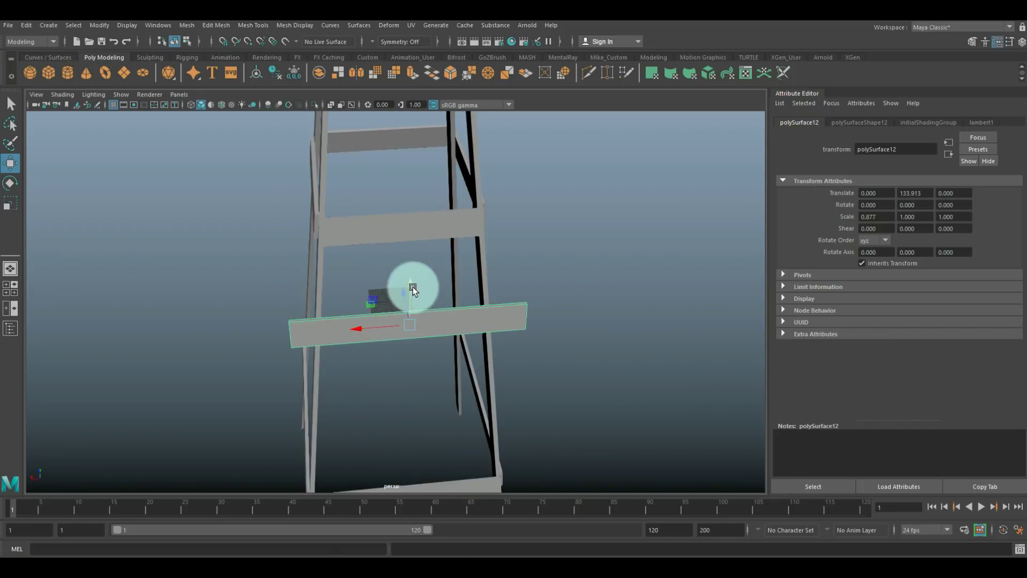
left_click_drag(410, 282, 321, 227)
scroll(391, 348, "up", 3)
left_click_drag(390, 349, 482, 305, "alt")
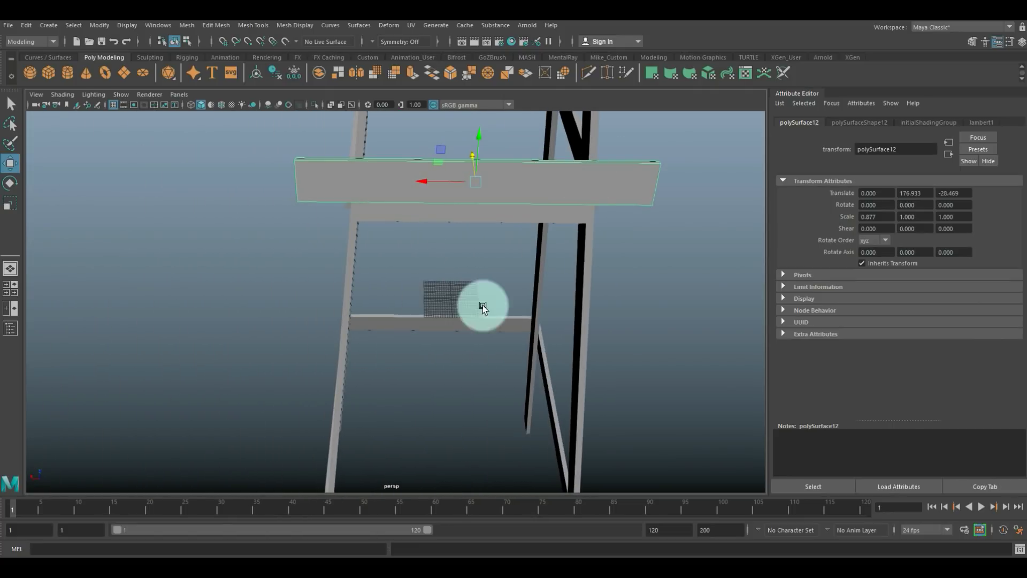
Step: Lower the vertices at one end of the duplicated board toward the lowest crossboard, turning it into a diagonal brace
right_click_drag(612, 179, 584, 182)
left_click_drag(627, 139, 500, 273)
left_click_drag(438, 128, 434, 383)
Step: In the front view, line up the brace's lower-end vertices vertically with the end of the lowest crossboard
key("space")
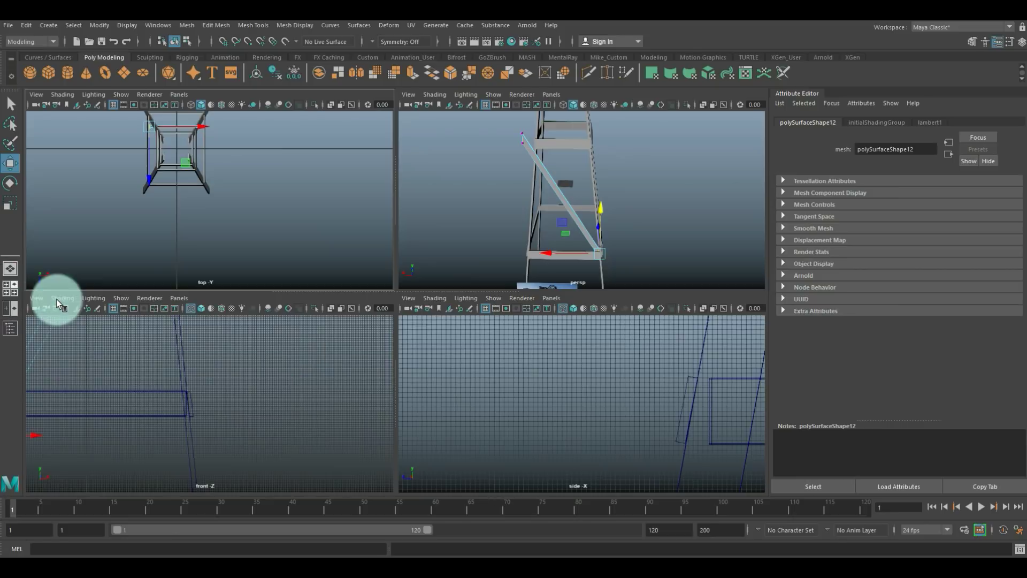
key("space")
key("f")
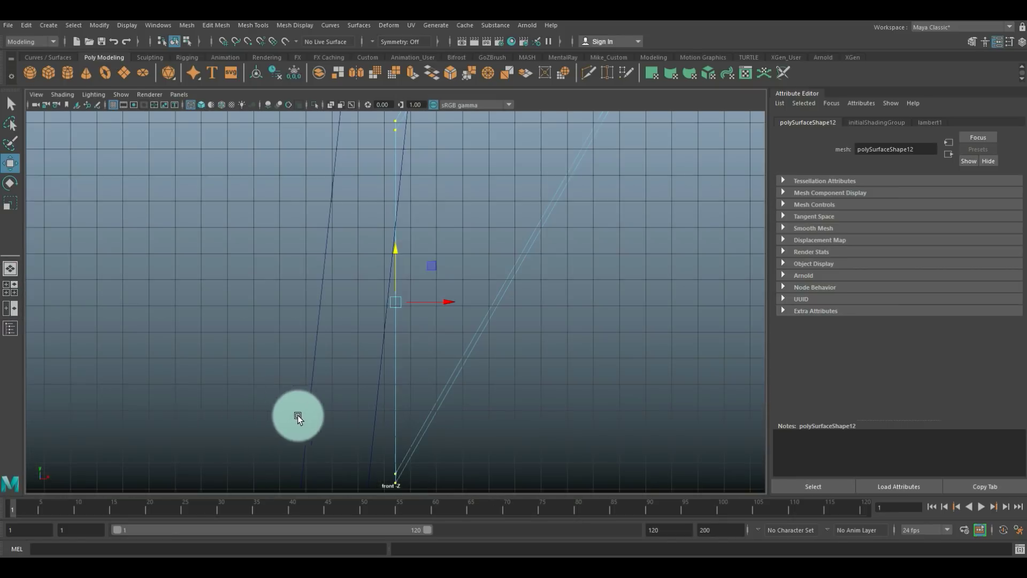
scroll(287, 415, "down", 10)
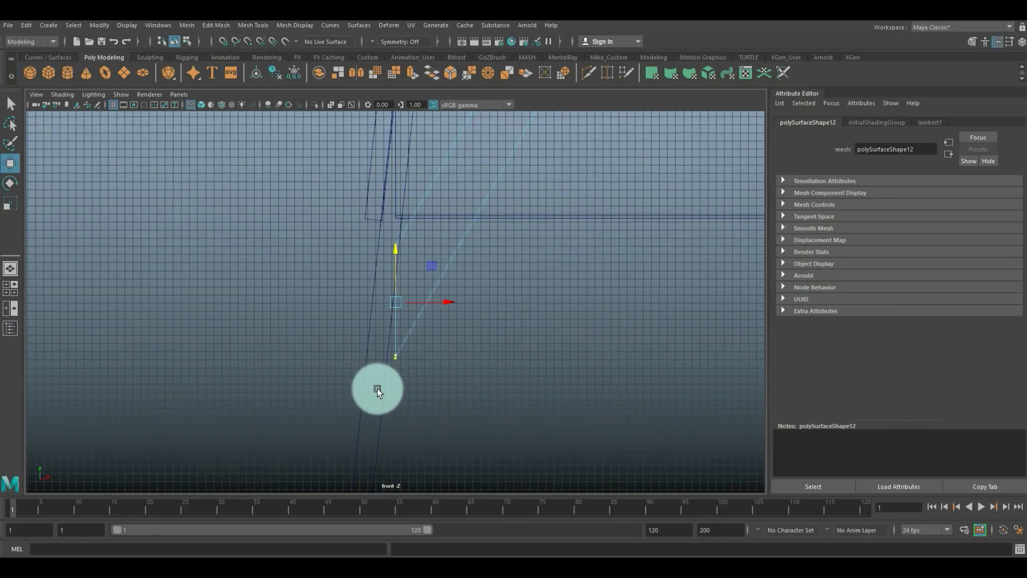
scroll(464, 363, "down", 4)
middle_click_drag(471, 357, 464, 412, "alt")
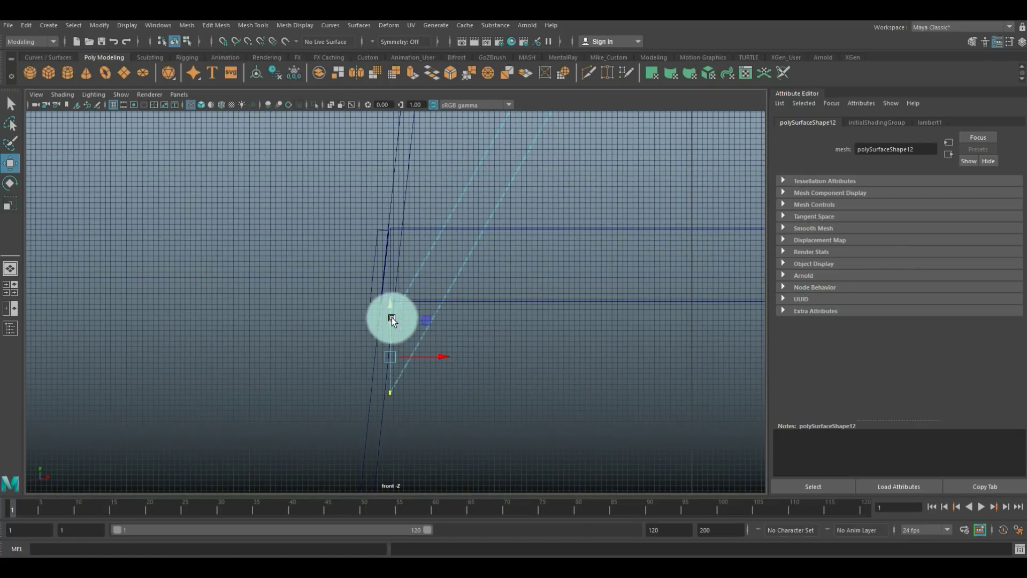
left_click_drag(389, 303, 395, 213)
middle_click_drag(497, 202, 332, 429, "alt")
scroll(427, 313, "down", 3)
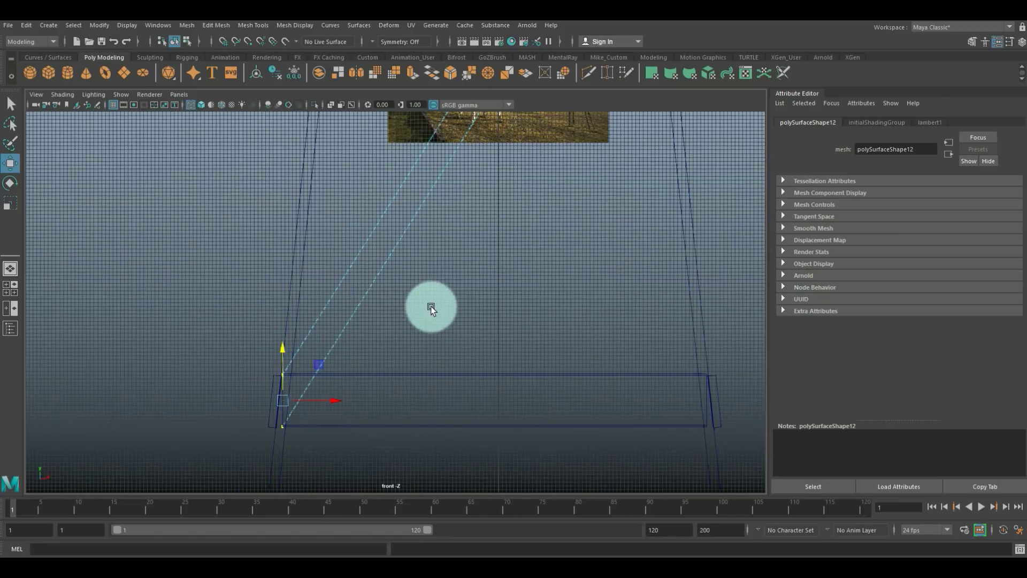
Step: Move the brace's upper-end vertices onto the leg joint at the end of the second-lowest crossboard
middle_click_drag(474, 213, 450, 406, "alt")
middle_click_drag(539, 231, 337, 504, "alt")
left_click_drag(434, 219, 468, 360)
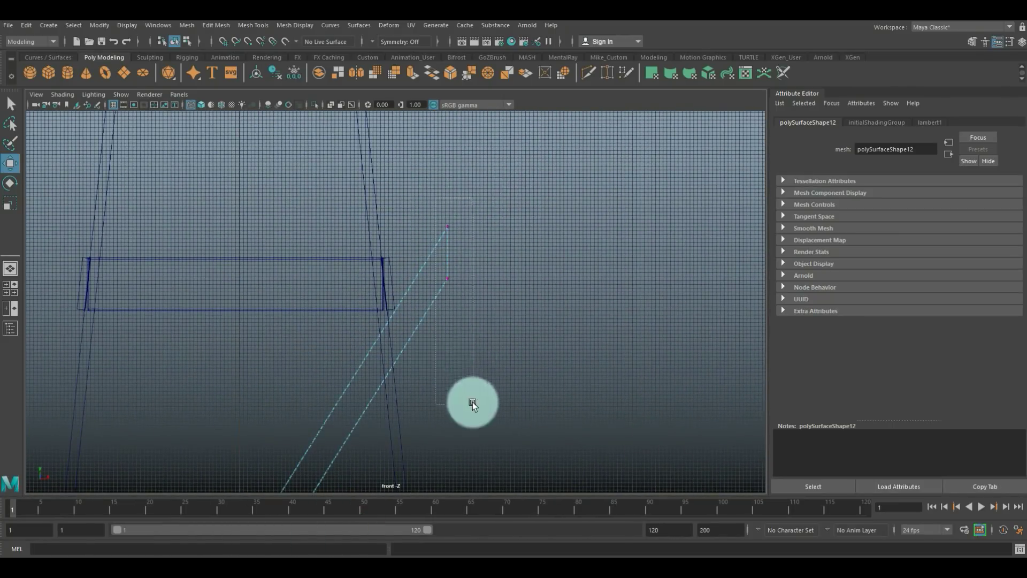
left_click_drag(445, 252, 378, 286)
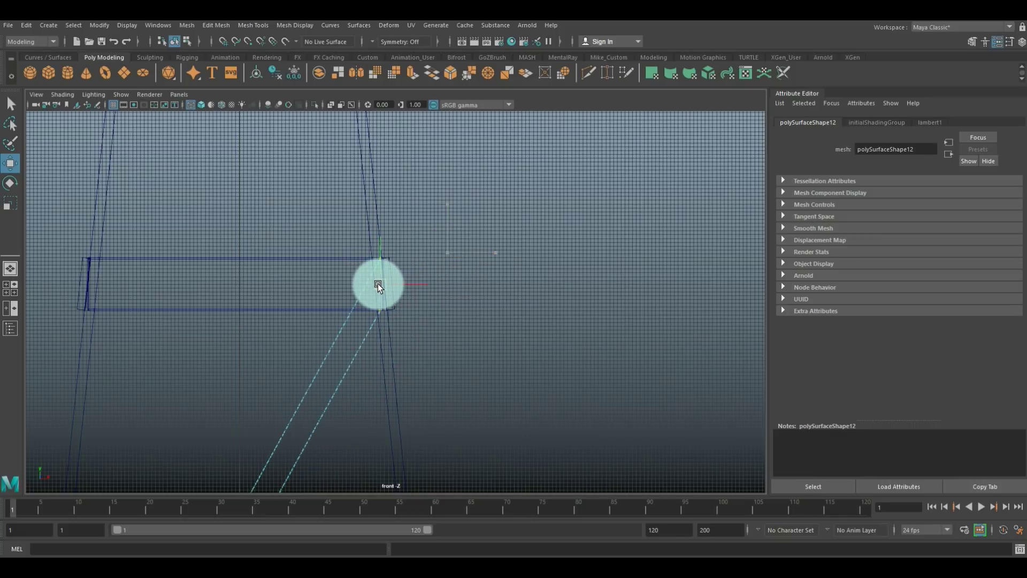
Step: In the perspective view, shift the brace's upper-end vertices in Z so they sit against the second-lowest crossboard
left_click(10, 289)
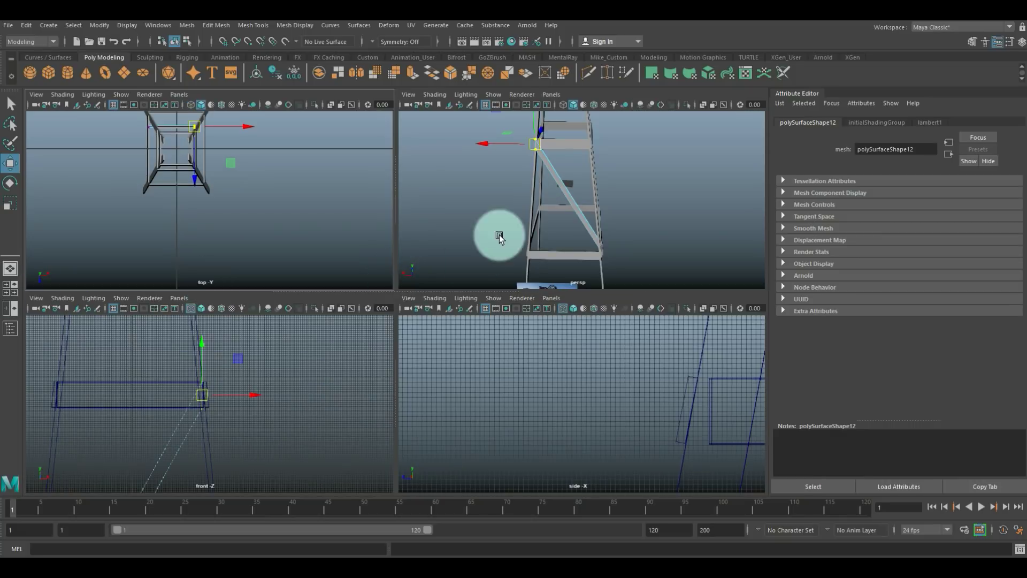
key("space")
key("f")
scroll(422, 317, "down", 5)
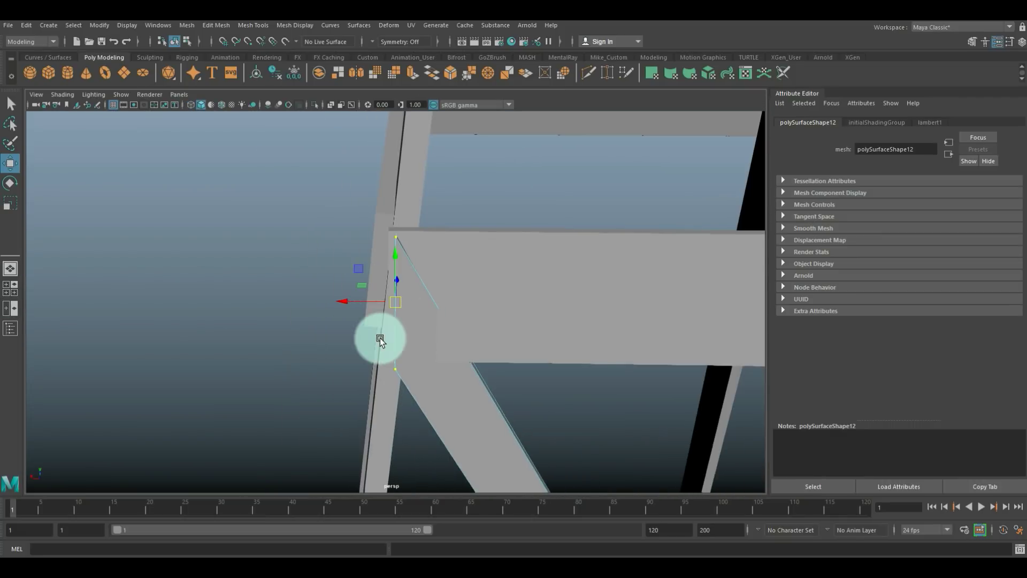
left_click_drag(316, 346, 360, 384, "alt")
scroll(423, 371, "up", 3)
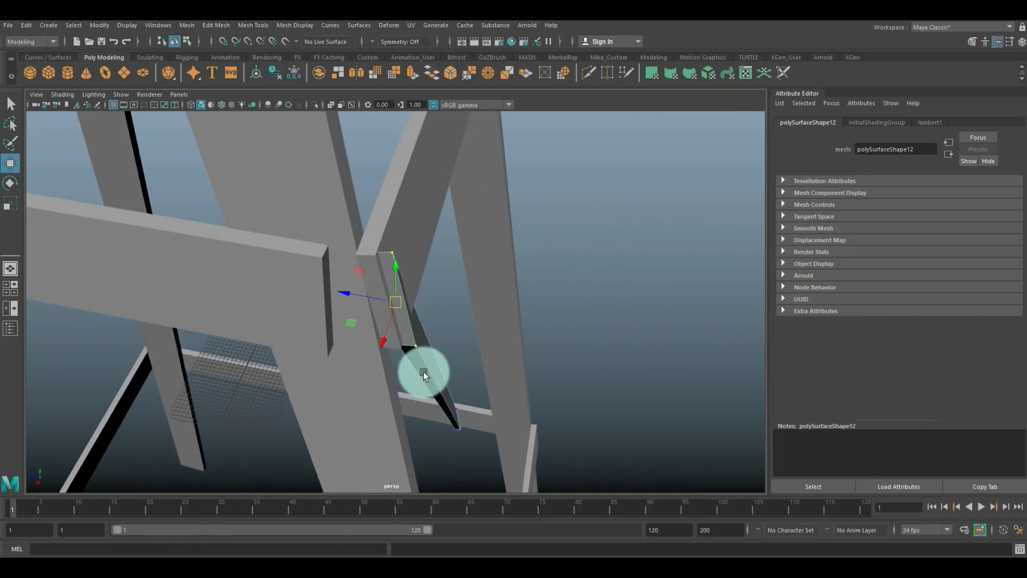
left_click_drag(342, 289, 344, 288)
middle_click_drag(345, 289, 347, 292)
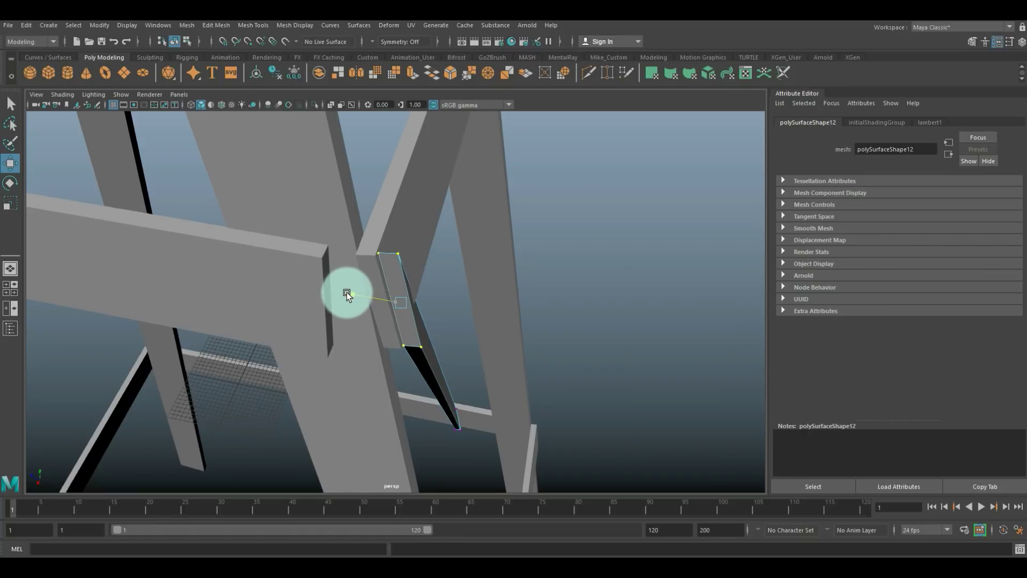
left_click_drag(347, 292, 488, 355, "alt")
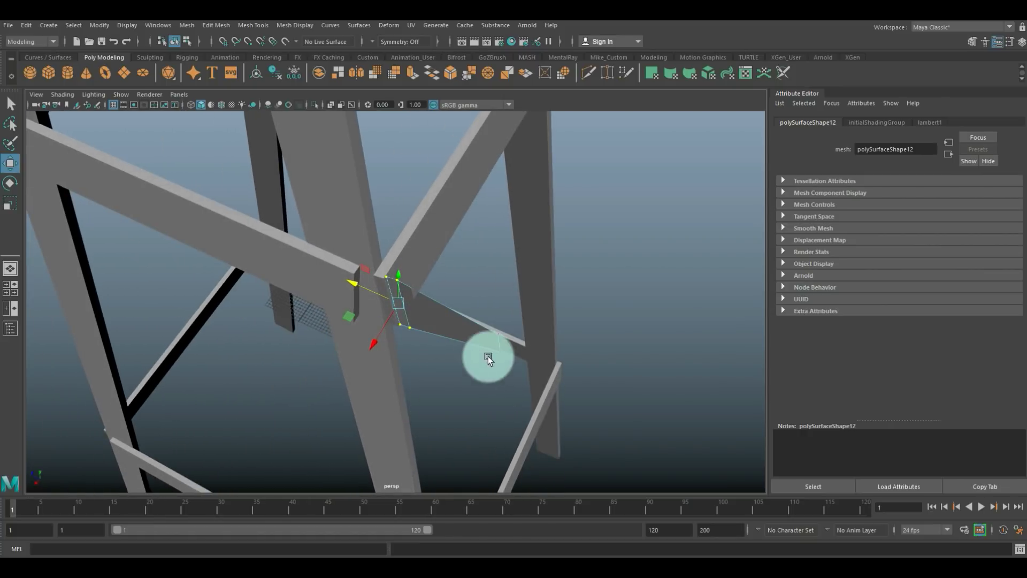
Step: Shift the brace's lower-end vertices in Z to meet the lowest crossboard at the leg
left_click_drag(470, 295, 539, 429)
middle_click_drag(450, 320, 507, 384)
left_click_drag(506, 384, 473, 359, "alt")
scroll(472, 358, "down", 5)
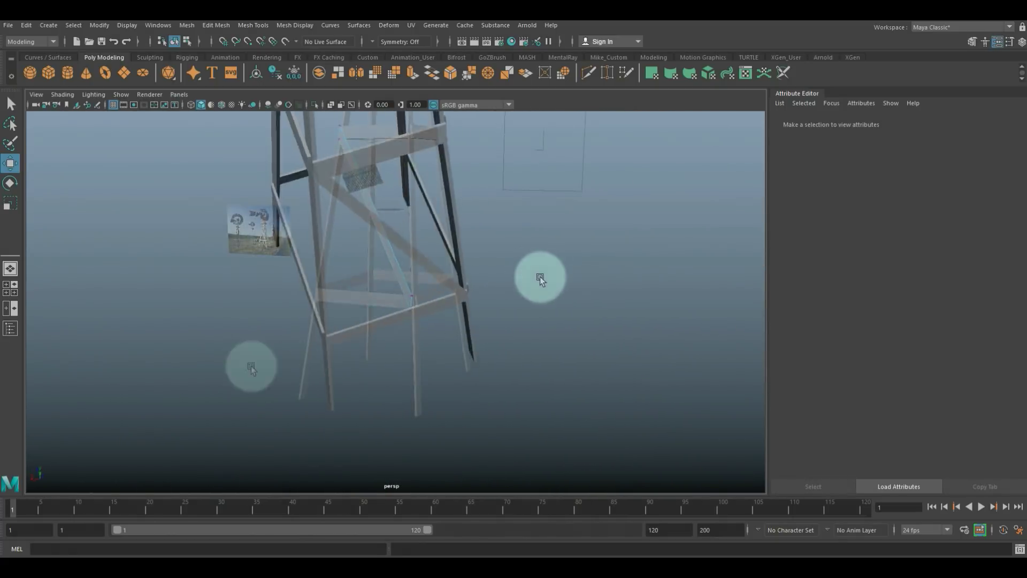
left_click_drag(540, 277, 505, 262, "alt")
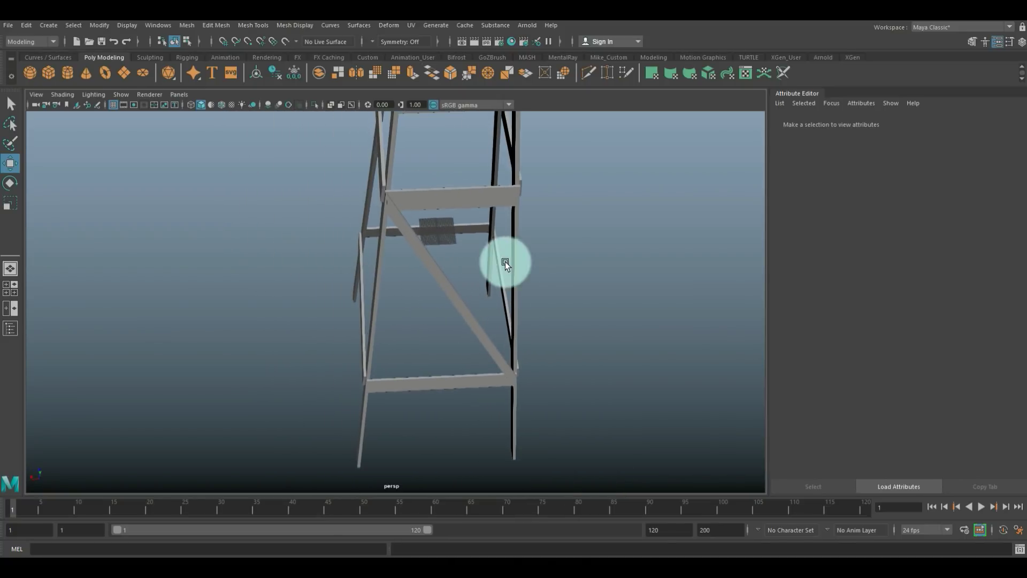
Step: Duplicate the second-lowest crossboard on the braced face and offset the copy slightly outward in Z
left_click(472, 199)
key("ctrl+d")
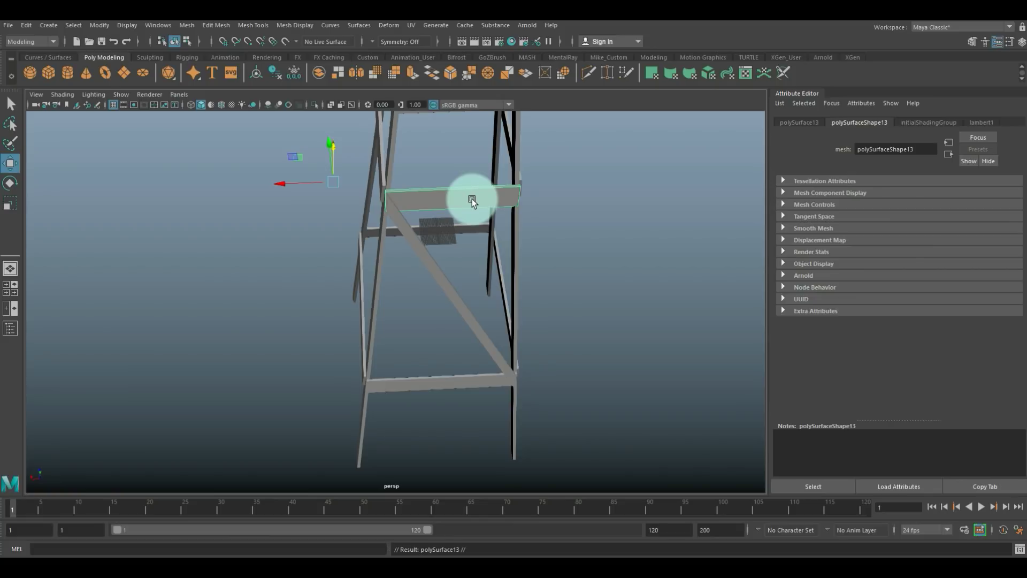
left_click_drag(310, 236, 397, 252, "alt")
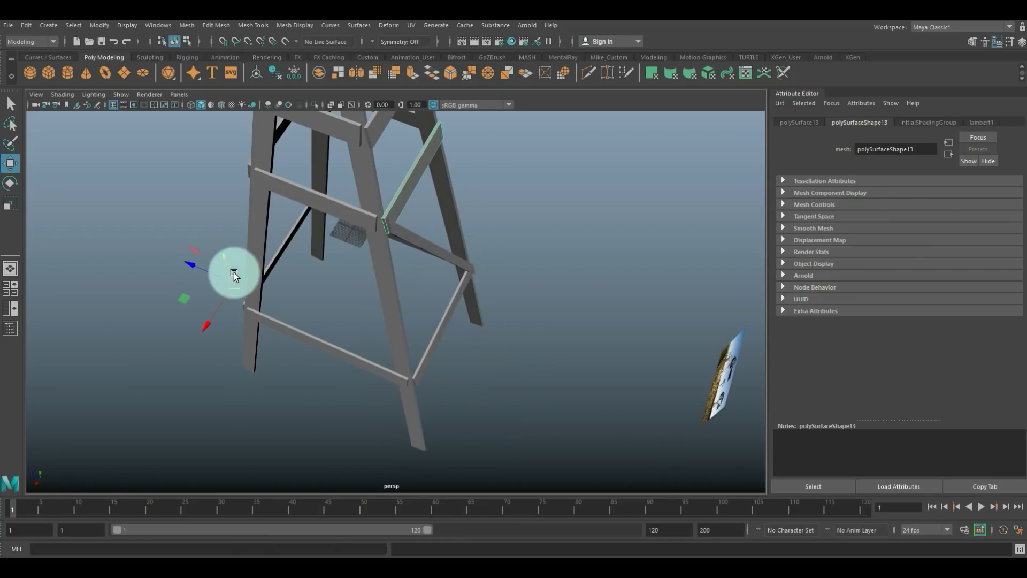
left_click_drag(188, 263, 192, 266)
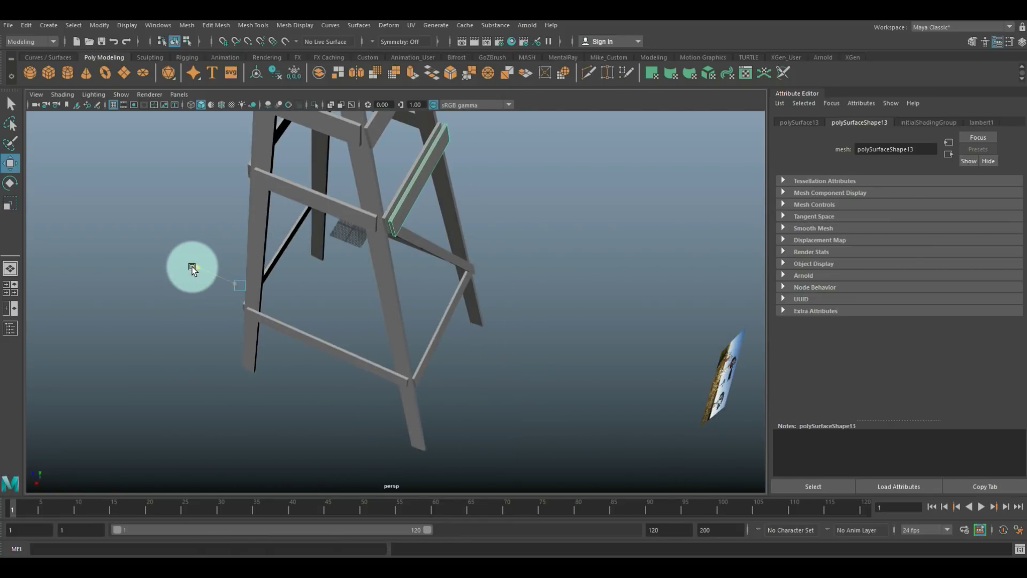
Step: Center the new copy's pivot and adjust its Z position just outside the first brace
left_click(191, 24)
left_click(100, 24)
left_click(171, 125)
scroll(489, 171, "up", 3)
middle_click_drag(489, 171, 489, 297, "alt")
left_click_drag(489, 298, 517, 291, "alt")
left_click_drag(397, 217, 390, 219)
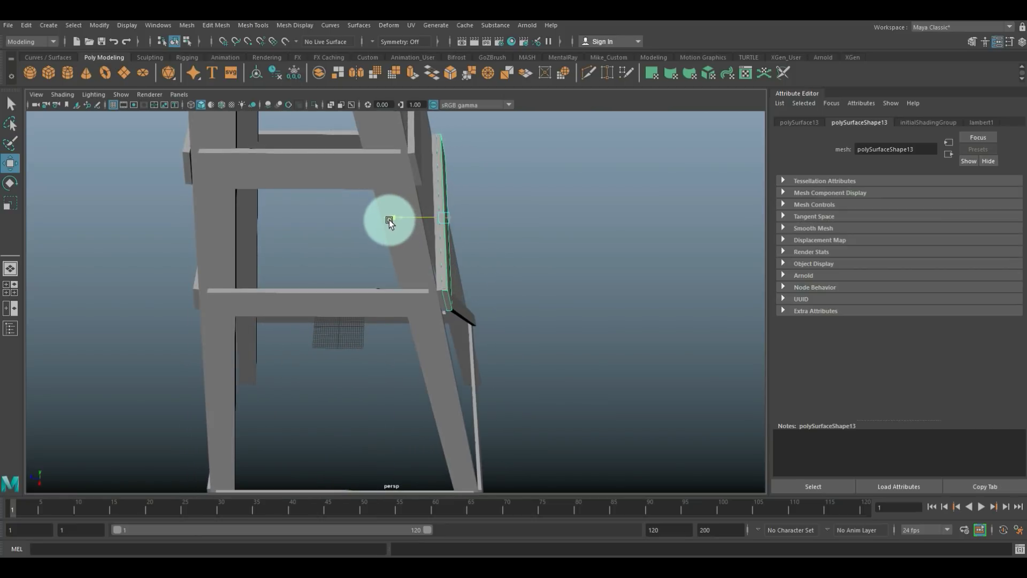
Step: Lower the copy's end vertices on the first brace's upper side to the lowest crossboard and pull them outward, forming a crossing diagonal
left_click_drag(512, 290, 405, 284, "alt")
right_click_drag(438, 194, 352, 209)
left_click_drag(351, 282, 298, 291)
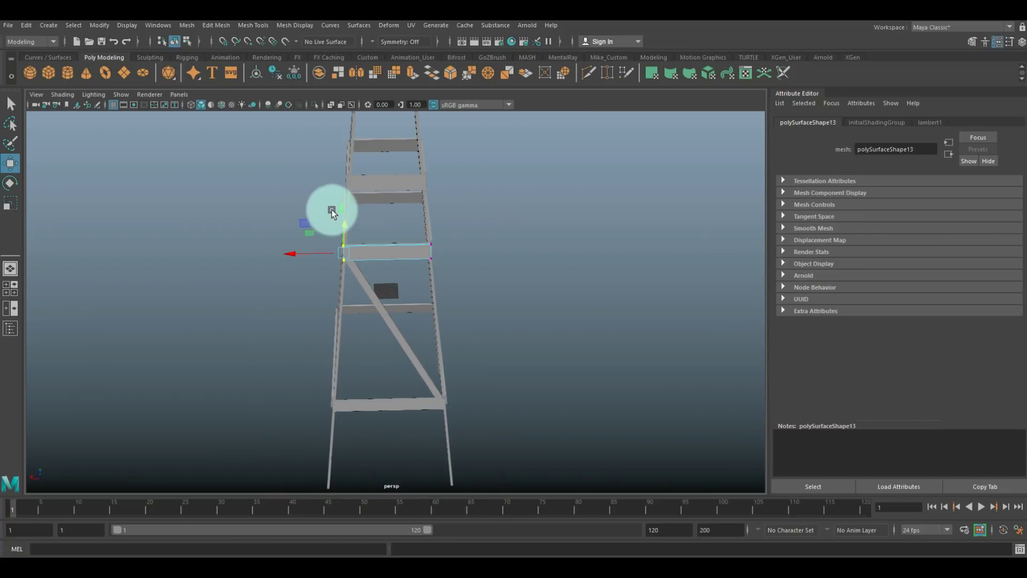
left_click_drag(338, 206, 332, 374)
right_click_drag(321, 371, 341, 377, "alt")
middle_click_drag(334, 342, 314, 254, "alt")
left_click_drag(314, 255, 380, 335, "alt")
left_click_drag(258, 419, 307, 433)
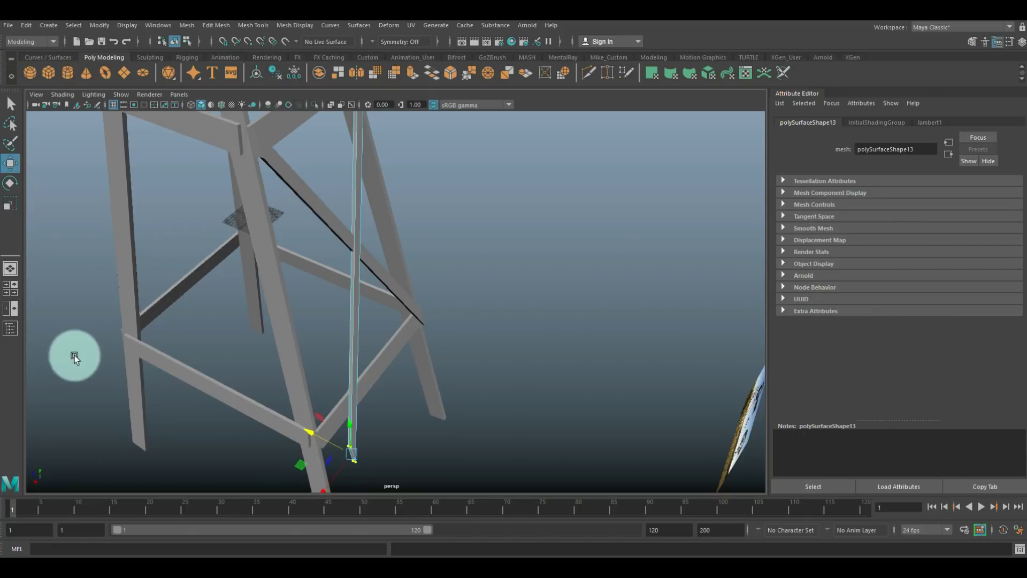
Step: Fit the second brace's lower-end vertices against the leg at the end of the lowest crossboard
key("space")
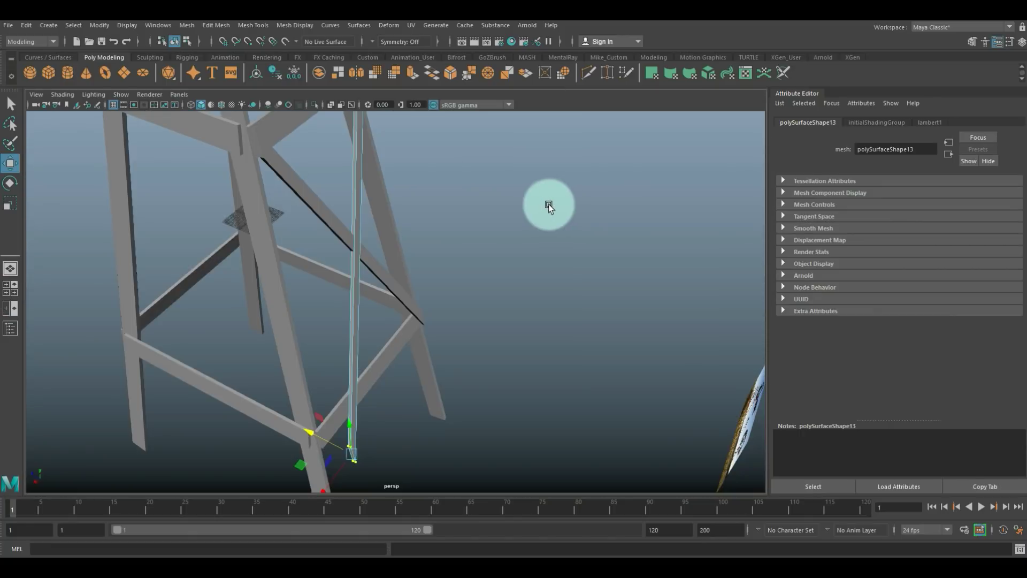
key("f")
scroll(446, 308, "down", 5)
middle_click_drag(334, 295, 414, 317)
left_click_drag(413, 318, 413, 300, "alt")
middle_click_drag(453, 254, 314, 171)
left_click_drag(314, 172, 331, 224, "alt")
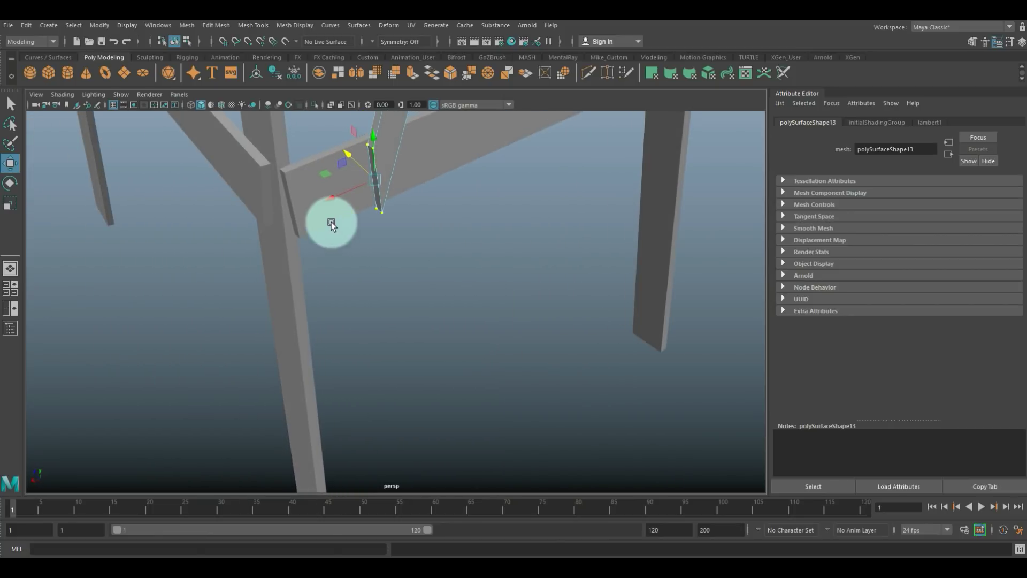
middle_click_drag(328, 194, 238, 207)
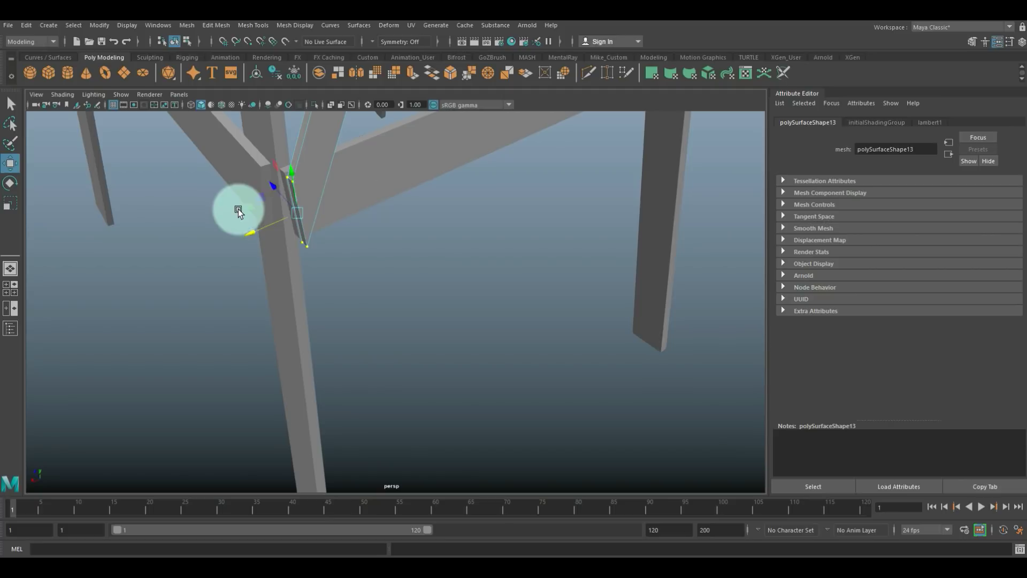
middle_click_drag(300, 169, 294, 166)
Step: Combine the two crossing diagonal braces into one object and center its pivot
left_click_drag(314, 213, 503, 287, "alt")
scroll(552, 283, "up", 5)
left_click_drag(228, 349, 143, 356, "alt")
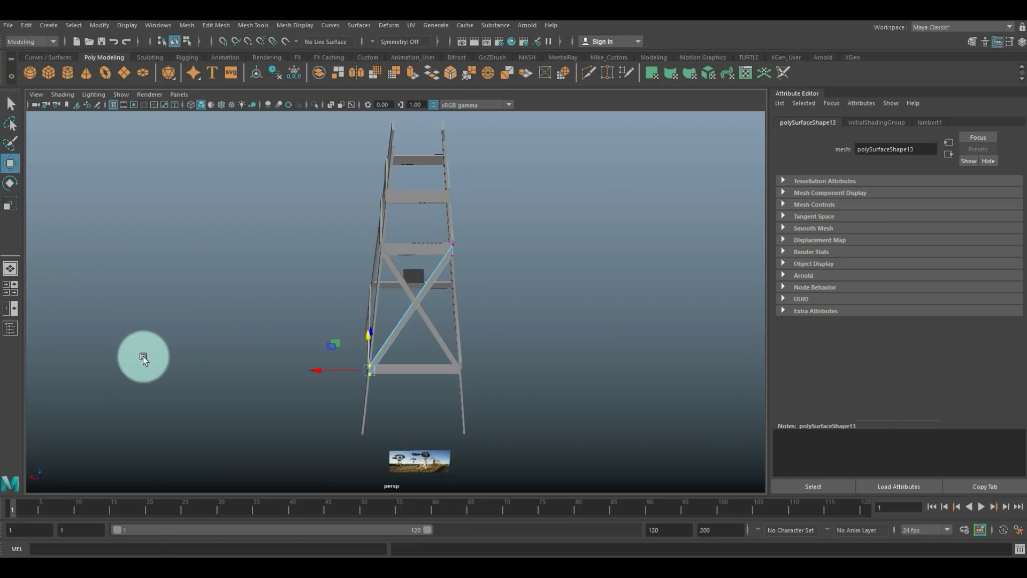
scroll(323, 391, "up", 3)
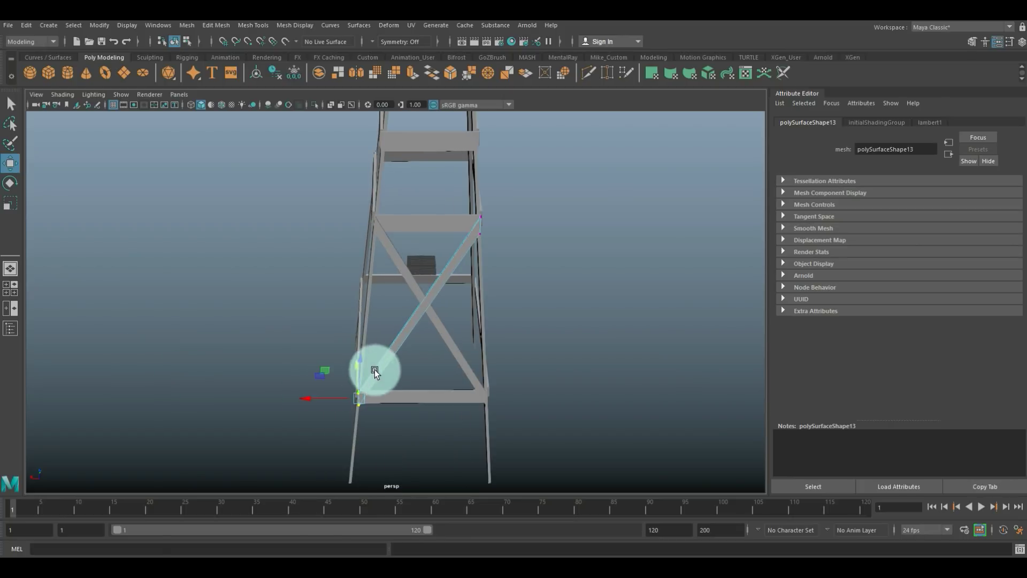
left_click(398, 266)
left_click(462, 256, "shift")
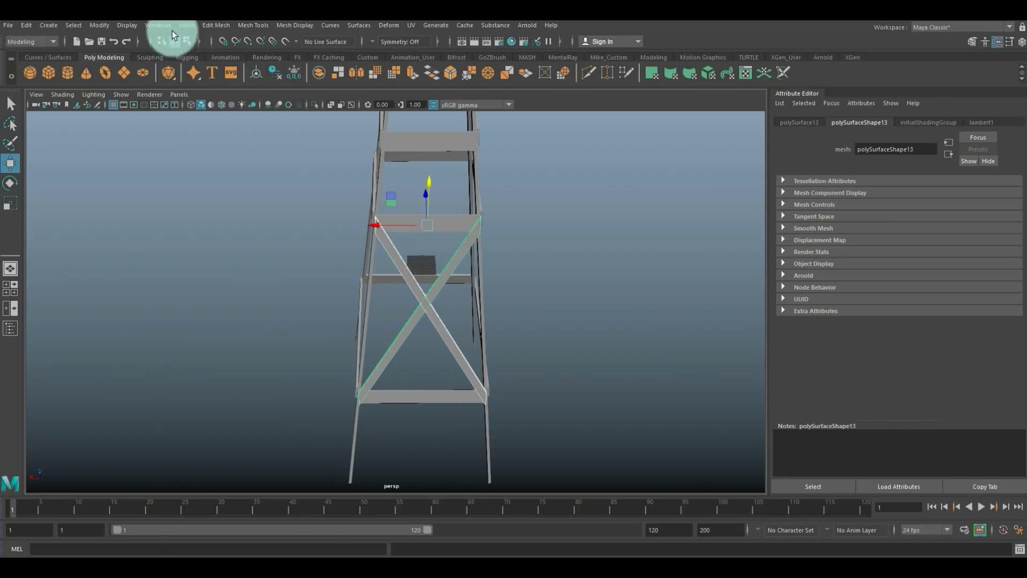
left_click(187, 25)
left_click(222, 63)
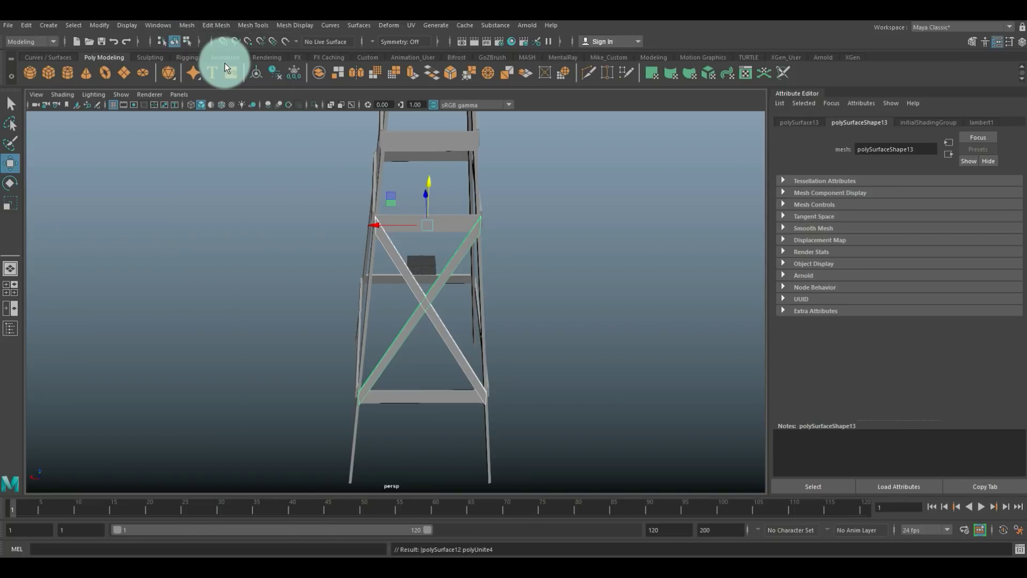
left_click(108, 30)
left_click(146, 104)
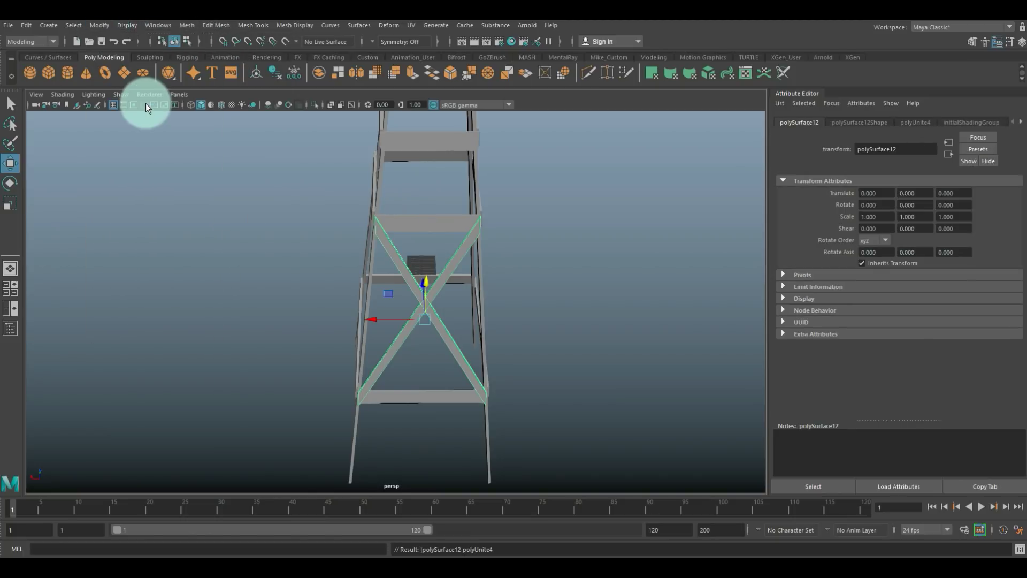
Step: In the top view, snap the combined X-brace's pivot to the grid origin at the tower's center
left_click(6, 285)
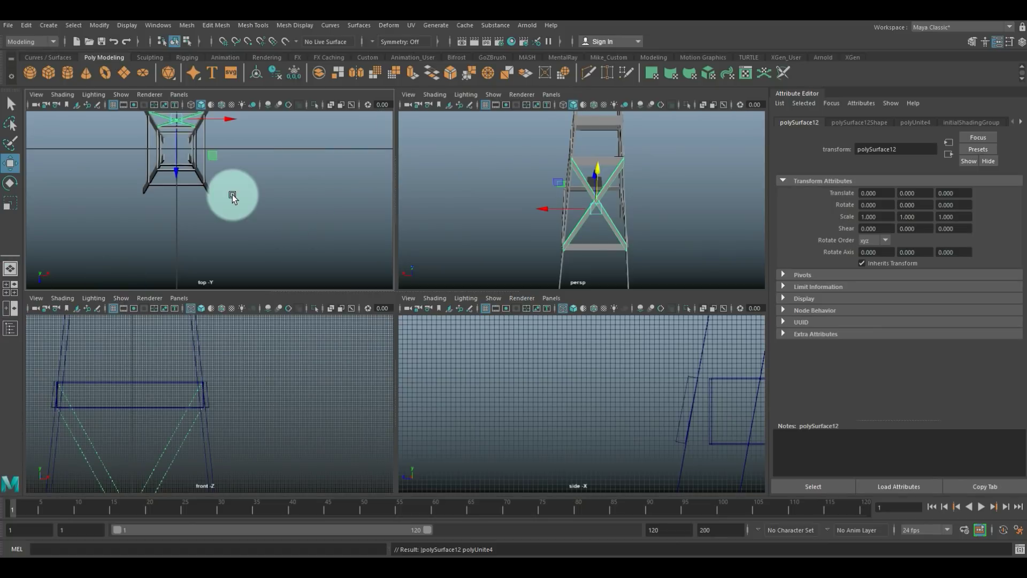
key("space")
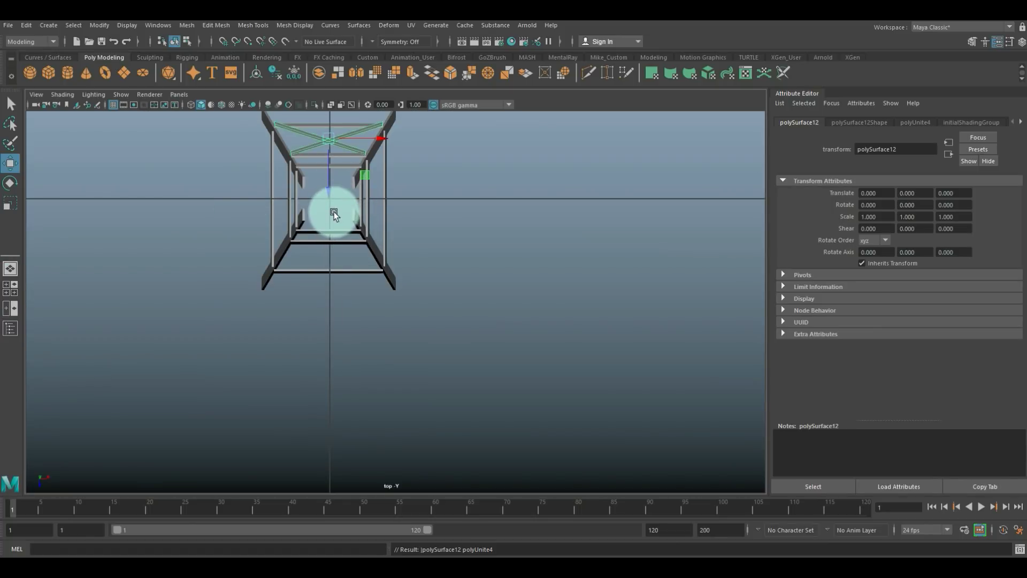
key("d")
key("x")
mouse_move(330, 193)
left_mouse_down()
mouse_move(329, 209)
mouse_move(331, 198)
left_mouse_up()
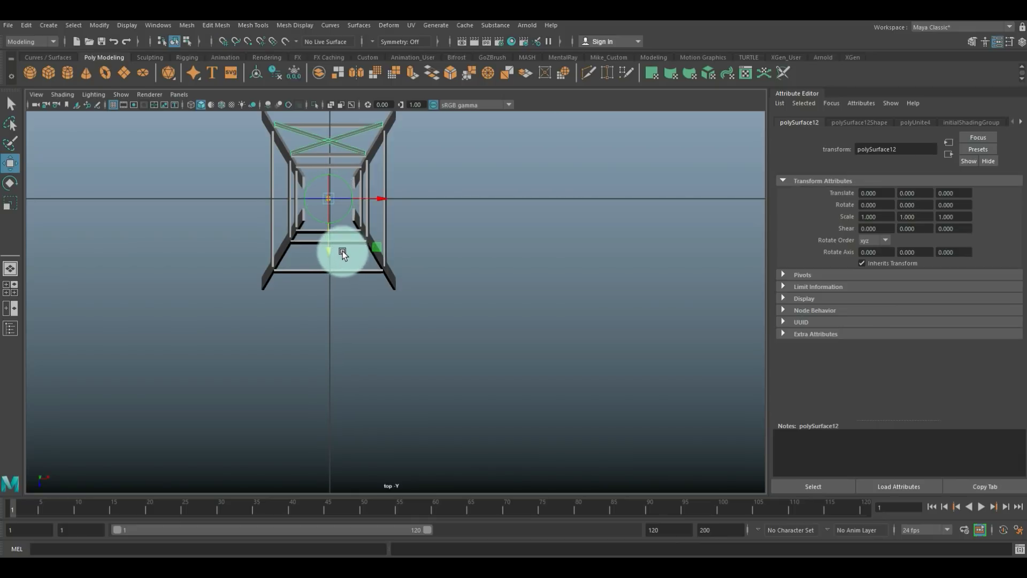
Step: Try duplicating the X-brace, rotating the copy -90° about the tower's center and repeating the duplication around the tower
key("d")
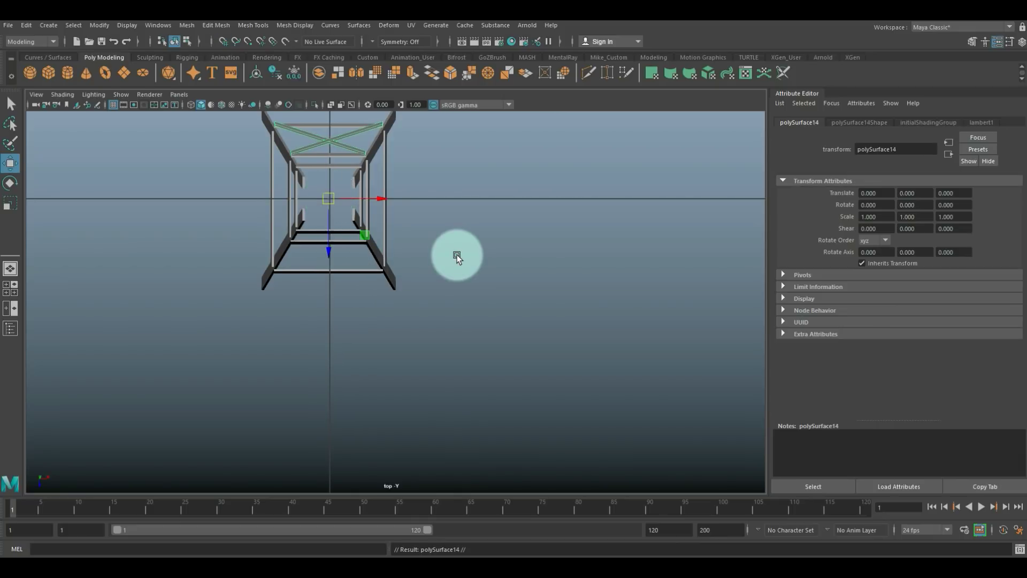
key("e")
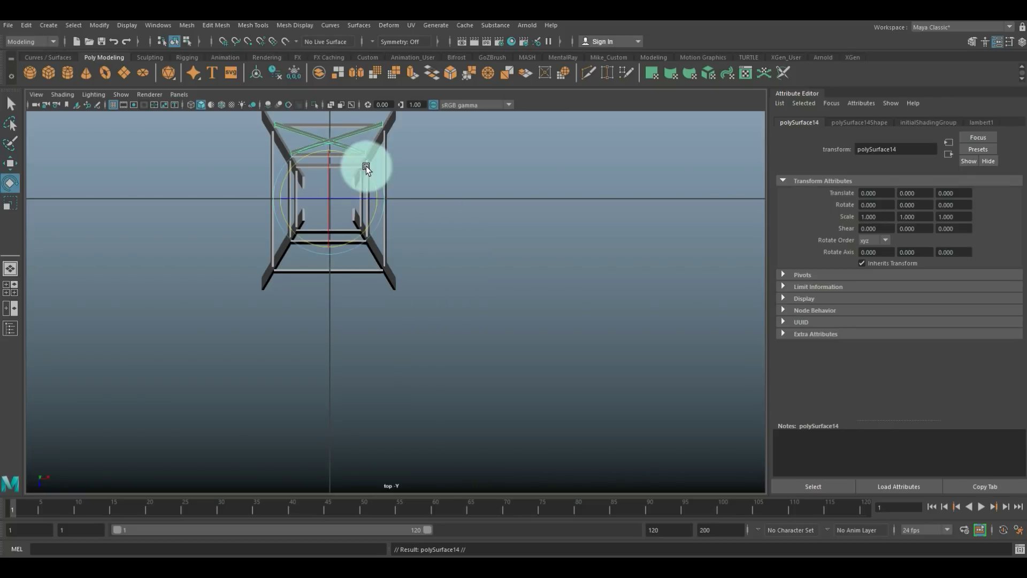
left_click_drag(354, 154, 387, 217)
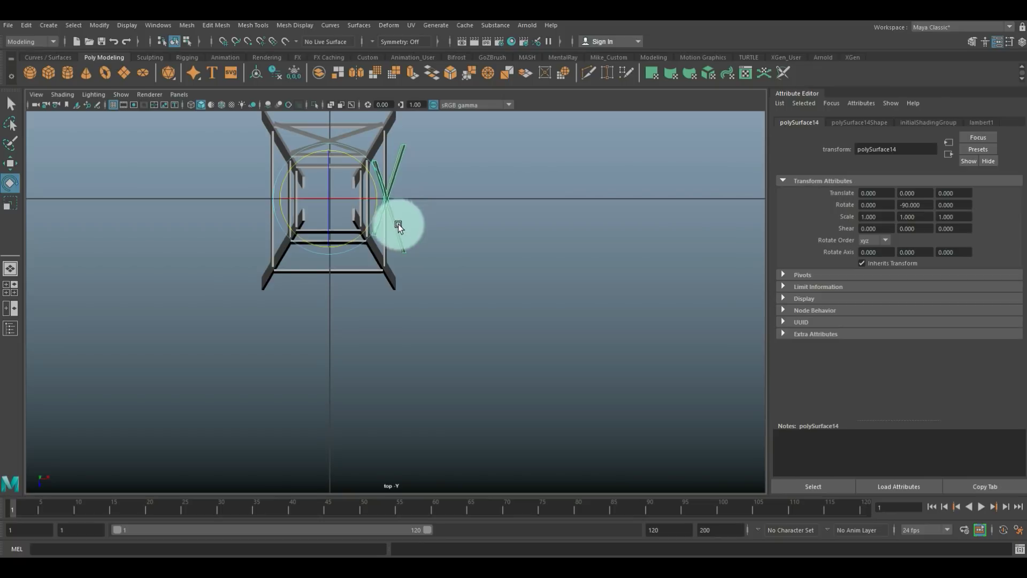
key("shift+d")
key("shift+d")
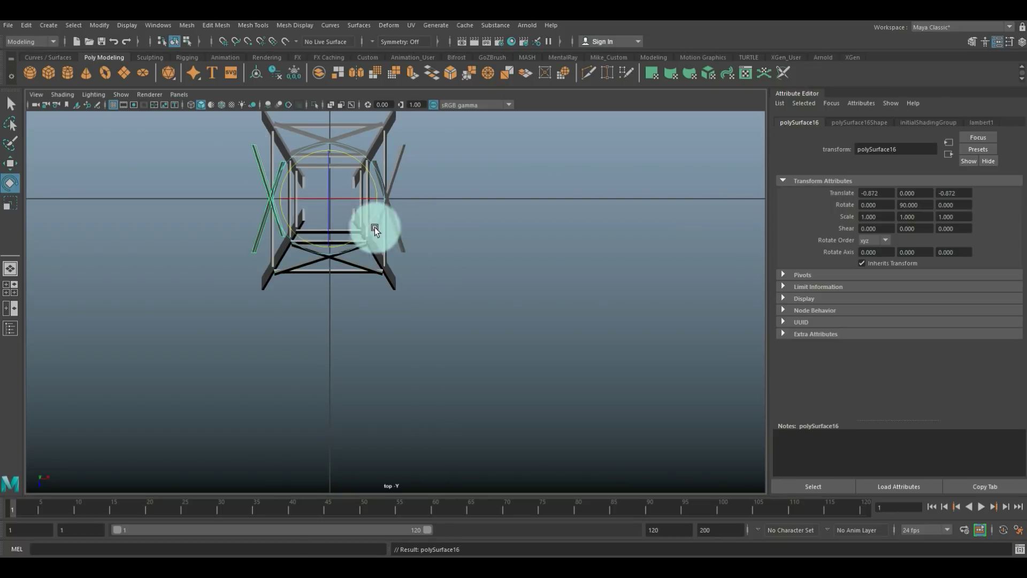
Step: In the perspective view, try to slide the rotated X-brace copy inward against the tower's side legs
left_click(10, 291)
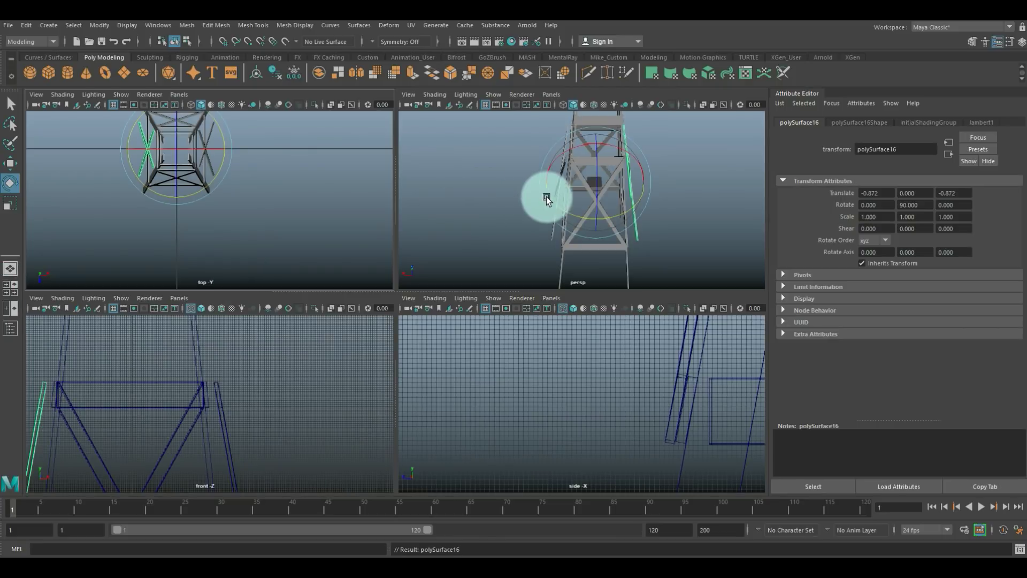
key("space")
left_click_drag(550, 212, 557, 290, "alt")
right_click_drag(557, 290, 492, 310, "alt")
left_click(454, 273)
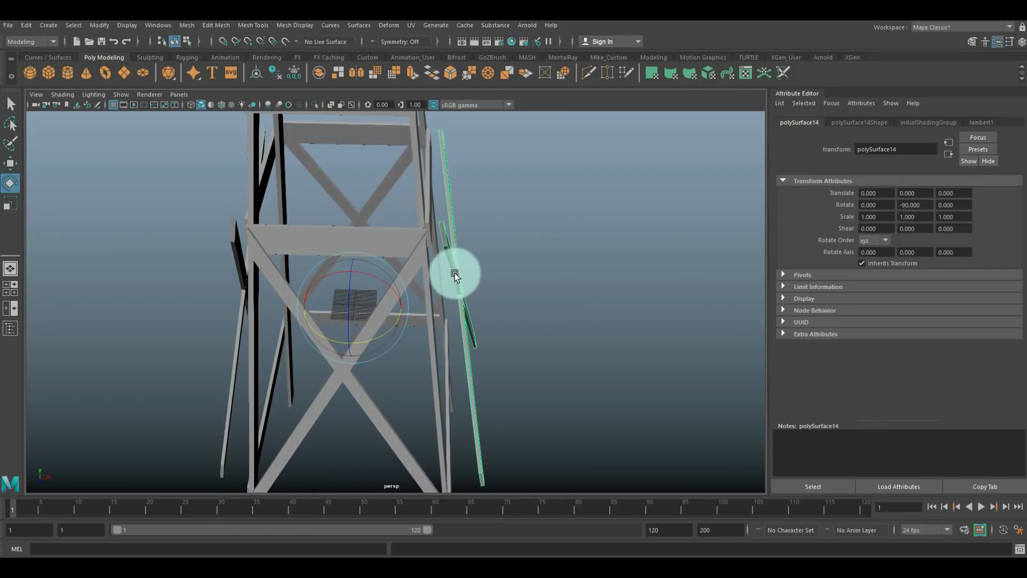
key("w")
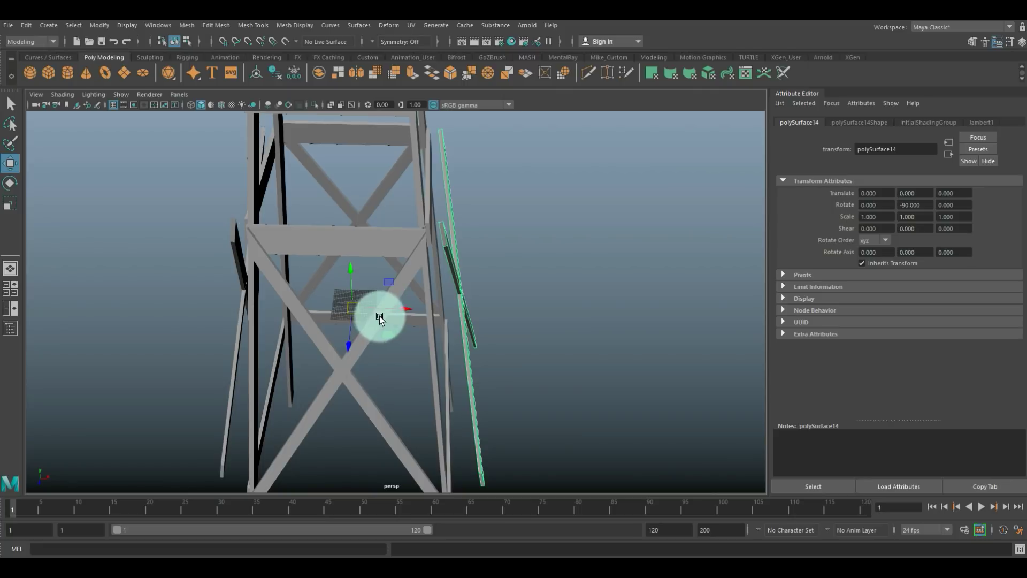
left_click_drag(401, 308, 394, 307)
left_click_drag(440, 332, 486, 281, "alt")
Step: Undo the copy's move, the repeated duplicates and the quarter-turn rotation of the X-brace
key("ctrl+z")
key("ctrl+z")
key("ctrl+z")
key("ctrl+z")
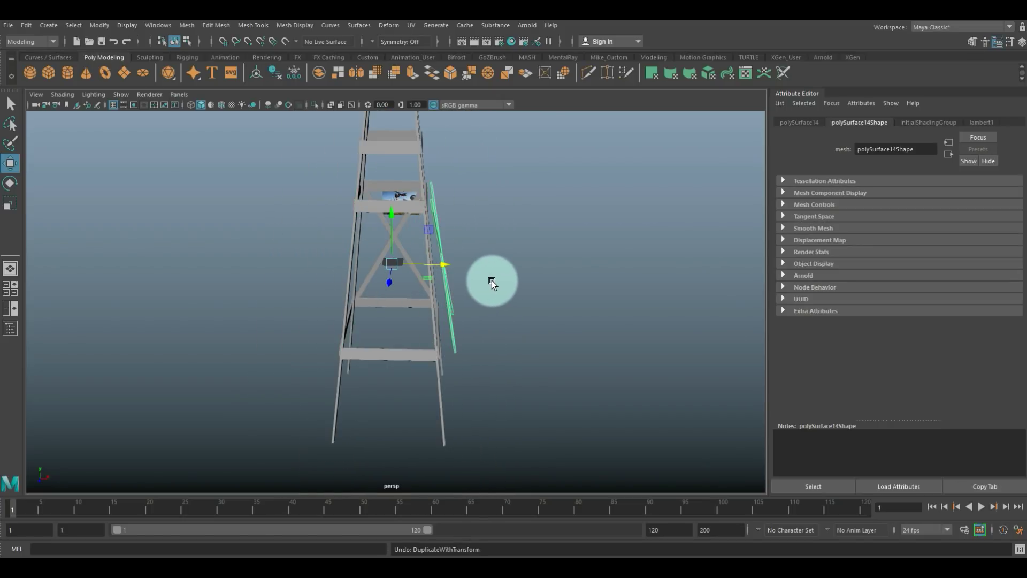
left_click_drag(493, 281, 464, 294, "alt")
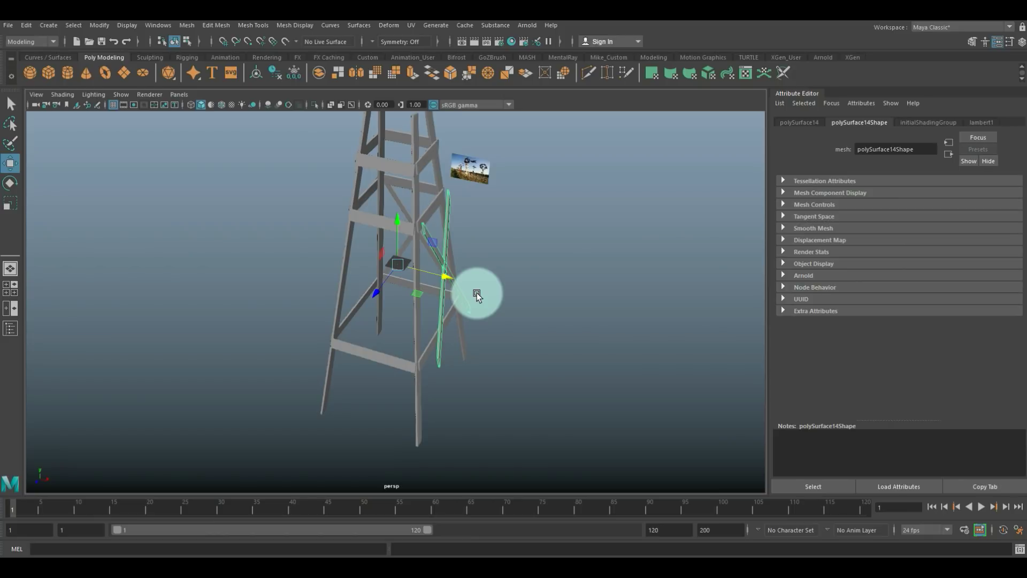
key("ctrl+z")
Step: Duplicate the X-brace and rotate the copy about the tower's center onto the opposite face
scroll(545, 292, "up", 2)
left_click_drag(541, 300, 484, 308, "alt")
scroll(480, 300, "down", 5)
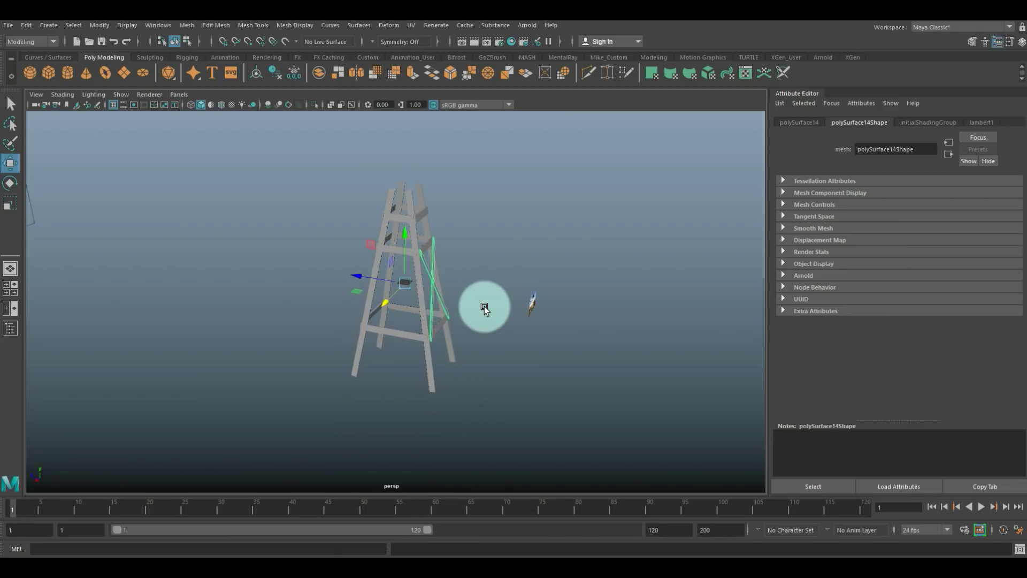
scroll(491, 306, "up", 5)
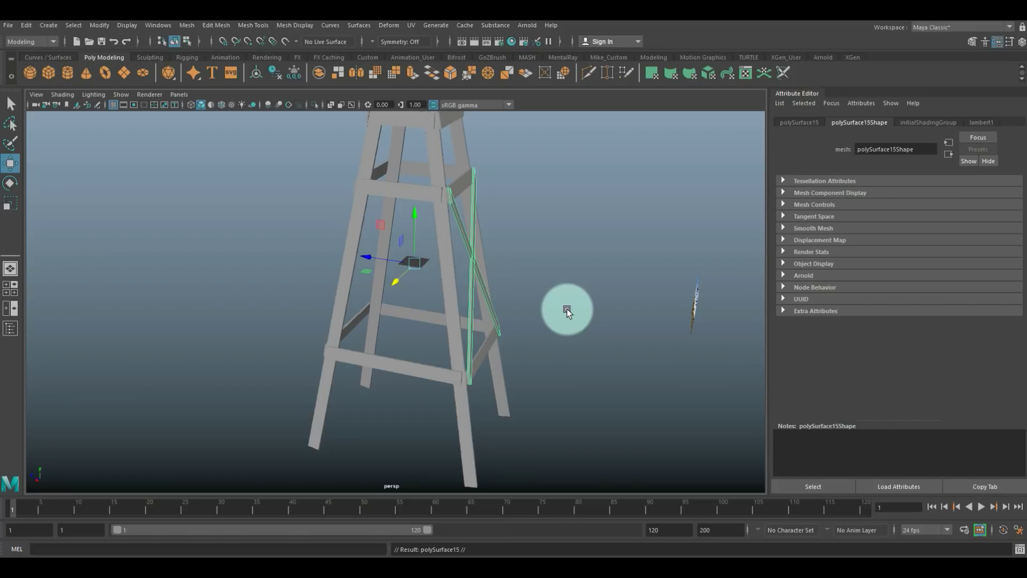
key("e")
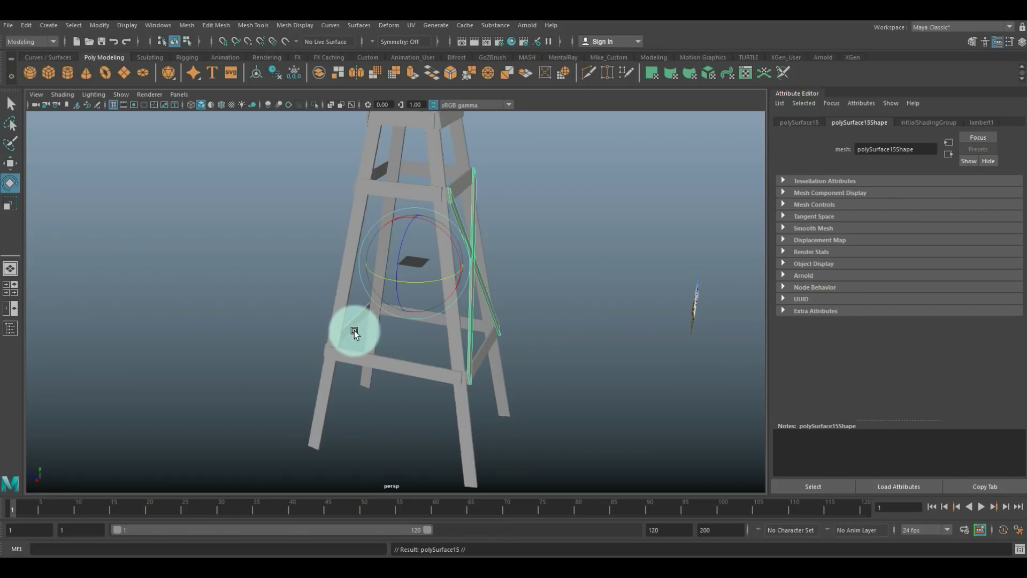
left_click_drag(425, 277, 551, 256)
left_click_drag(30, 325, 200, 141, "alt")
Step: Separate the combined legs and crossboards of an unbraced side face into individual pieces
left_click(440, 173)
left_click(193, 25)
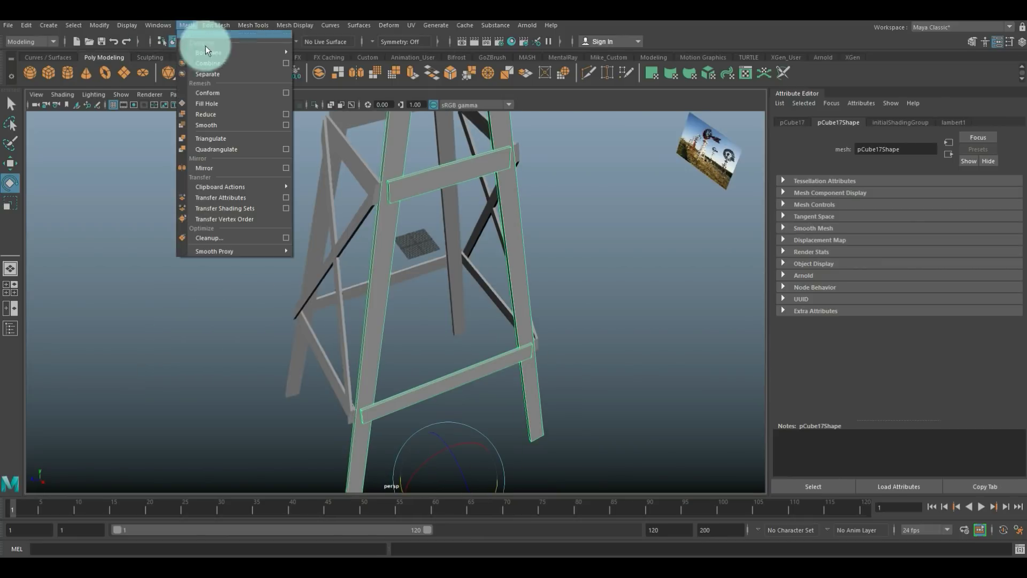
left_click(217, 73)
Step: Duplicate the side face's crossboard above the lowest one and move the copy outward to about -2.06 in X
left_click(462, 180)
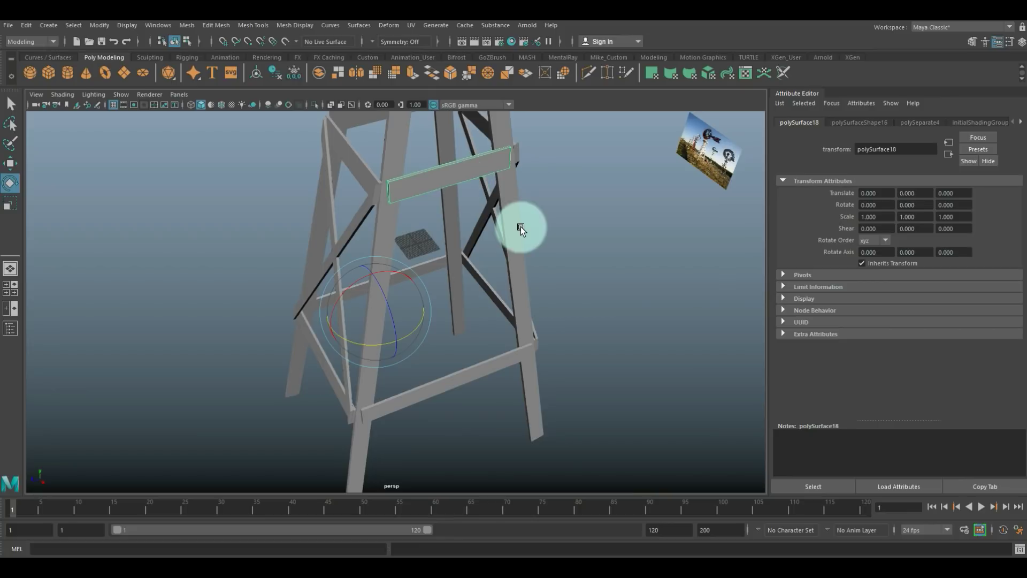
key("ctrl+d")
key("w")
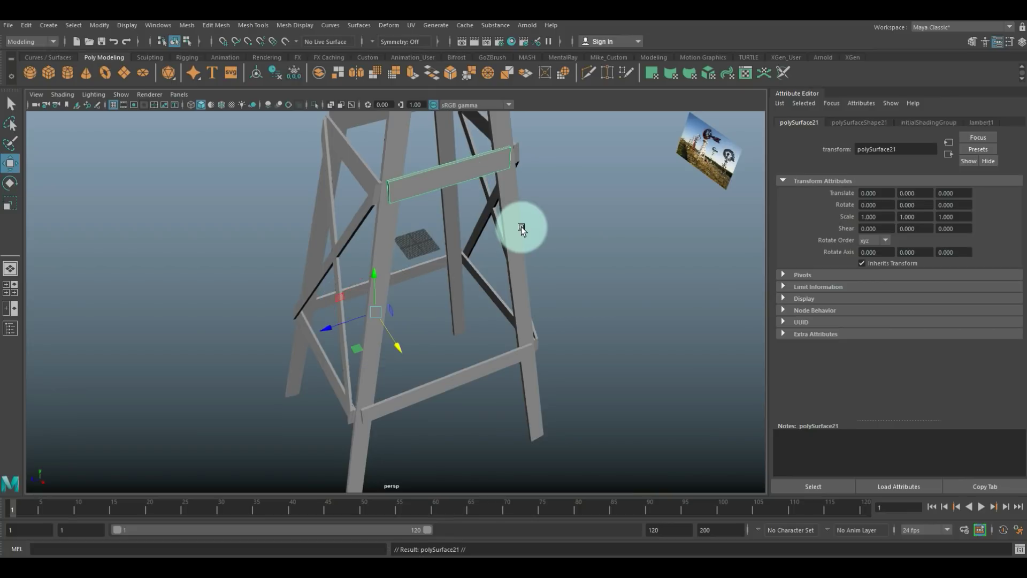
middle_click_drag(433, 342, 404, 349)
left_click_drag(403, 349, 403, 348)
scroll(465, 323, "up", 2)
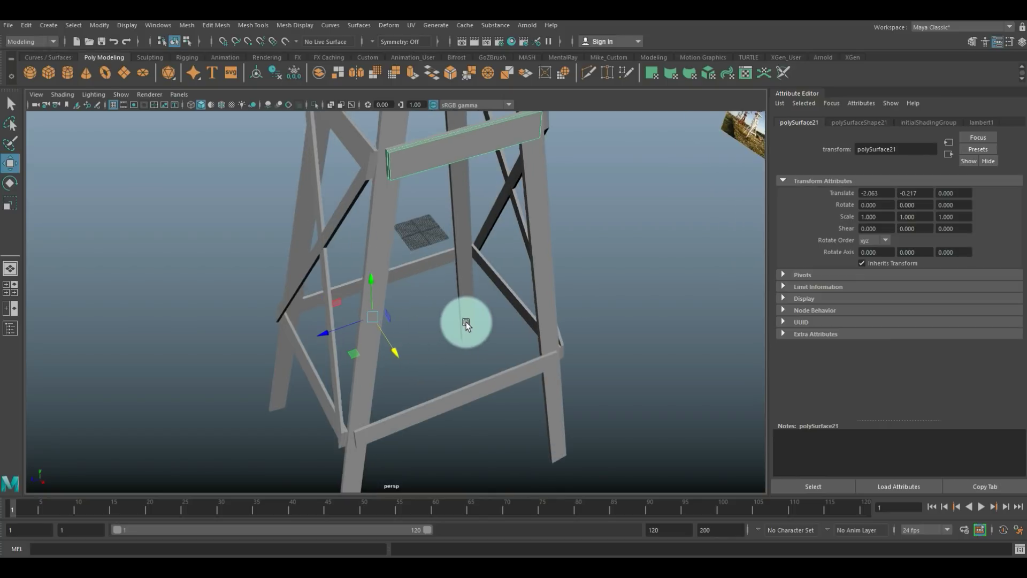
Step: Lower the copied board's vertices at one end to the lowest crossboard, turning it into a diagonal brace
left_click_drag(467, 322, 497, 326, "alt")
right_click_drag(453, 169, 407, 170)
left_click(418, 159)
left_click_drag(436, 143, 425, 425)
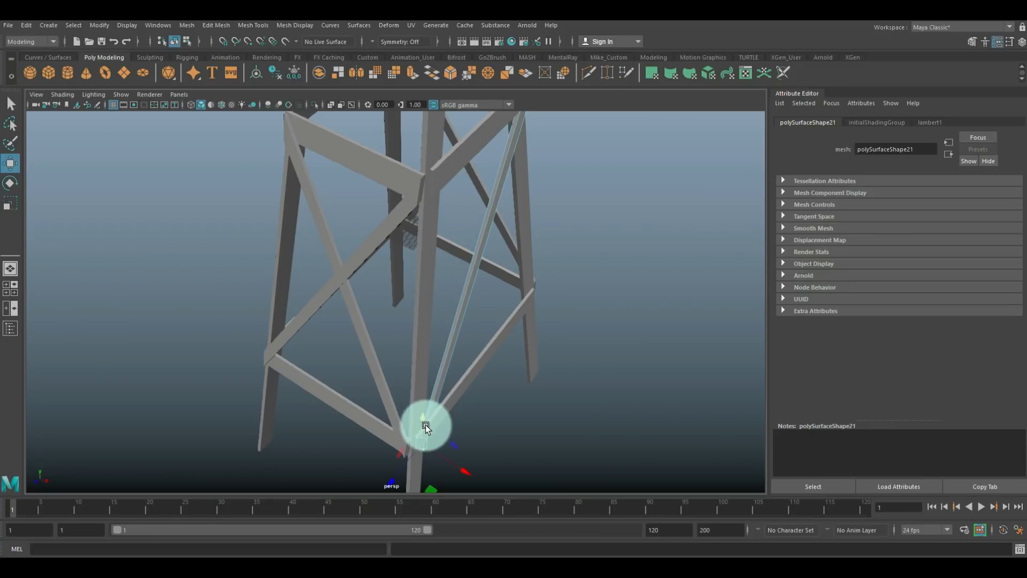
Step: Pull the diagonal brace's lower-end vertices outward so they sit in front of the lowest crossboard
key("f")
scroll(466, 315, "down", 5)
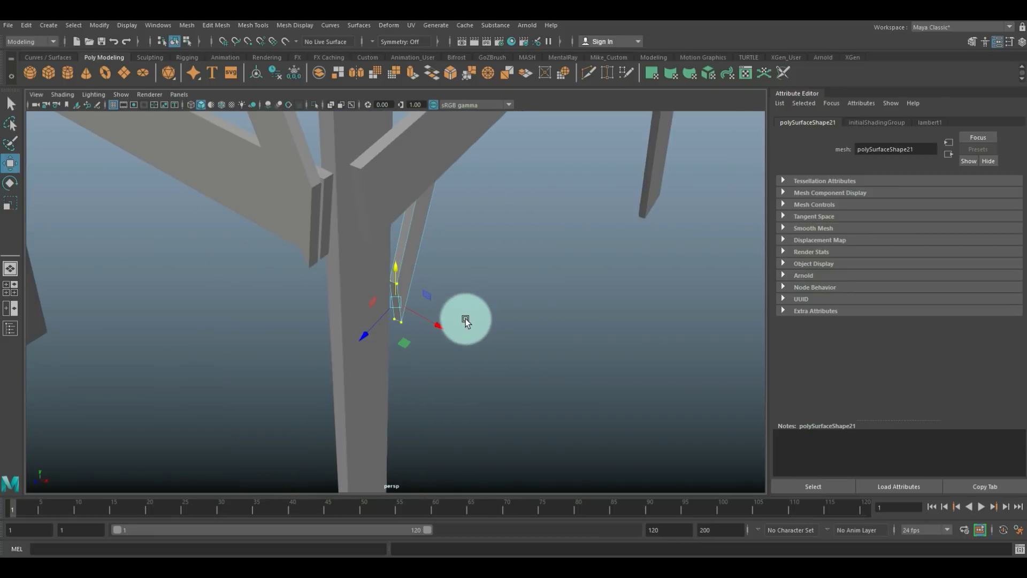
left_click_drag(396, 346, 400, 371, "alt")
left_click_drag(436, 330, 491, 338)
left_click_drag(454, 310, 439, 113)
scroll(482, 321, "down", 5)
left_click_drag(483, 325, 490, 338, "alt")
left_click_drag(477, 258, 484, 254)
Step: Slide the brace's lower-end vertices sideways onto the leg and raise them to the lowest crossboard's end
left_click_drag(458, 341, 390, 348, "alt")
left_click_drag(353, 309, 275, 320)
right_click_drag(306, 358, 351, 394, "alt")
left_click_drag(351, 394, 370, 375, "alt")
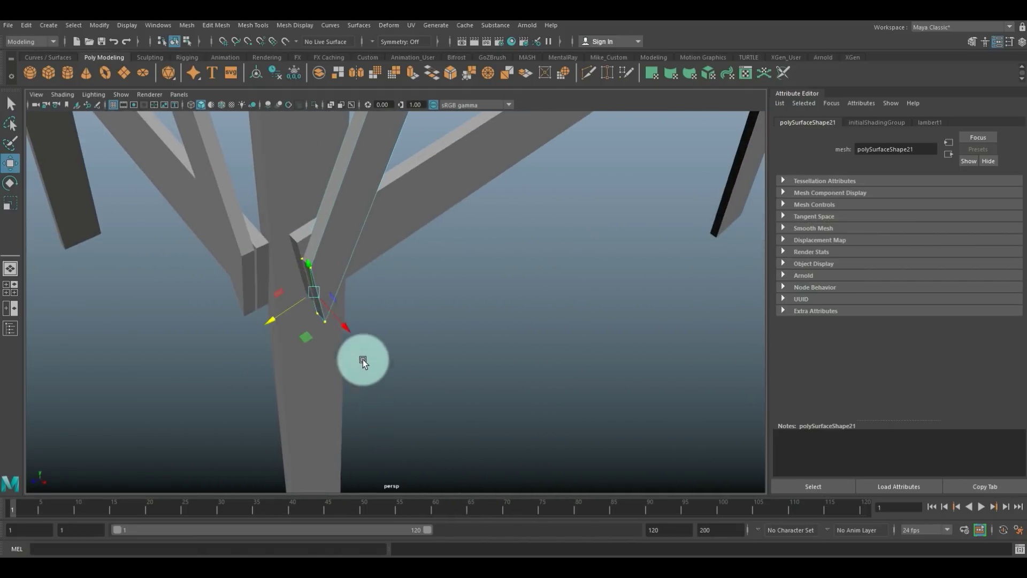
left_click_drag(306, 265, 301, 249)
Step: Center the pivot of the crossboard above the brace, then duplicate it and move the copy outward to about -2.29 in X
scroll(373, 336, "down", 10)
left_click_drag(502, 218, 444, 295, "alt")
scroll(467, 288, "up", 10)
left_click_drag(490, 227, 424, 412, "alt")
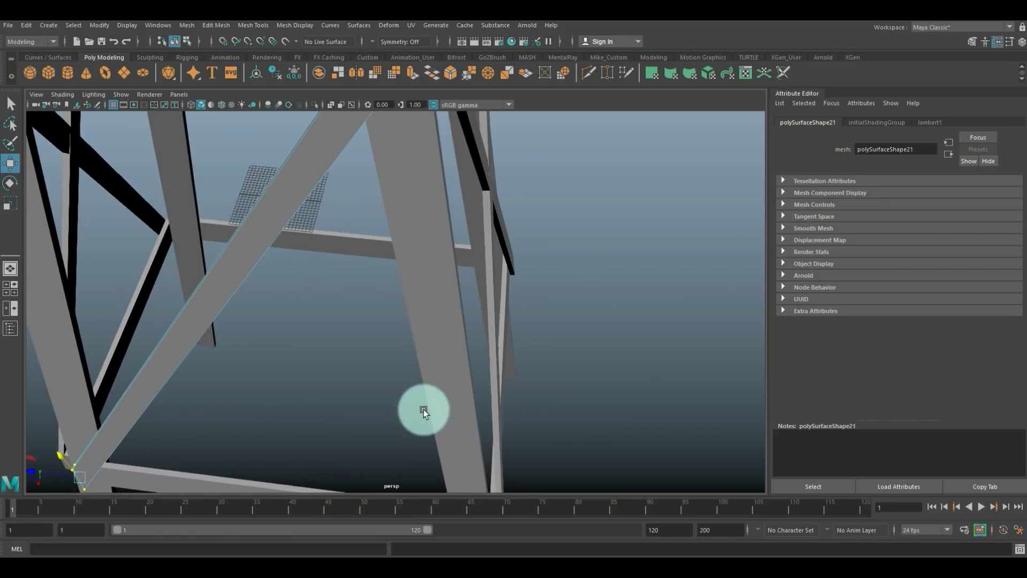
left_click_drag(442, 257, 465, 319, "alt")
scroll(484, 319, "down", 4)
left_click(367, 239)
left_click_drag(260, 292, 344, 306, "alt")
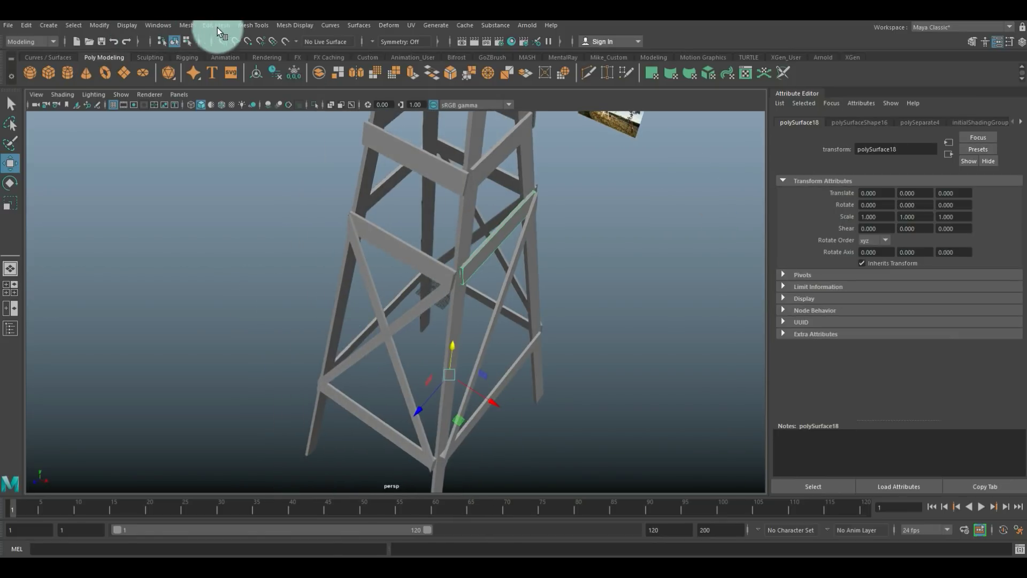
left_click(100, 25)
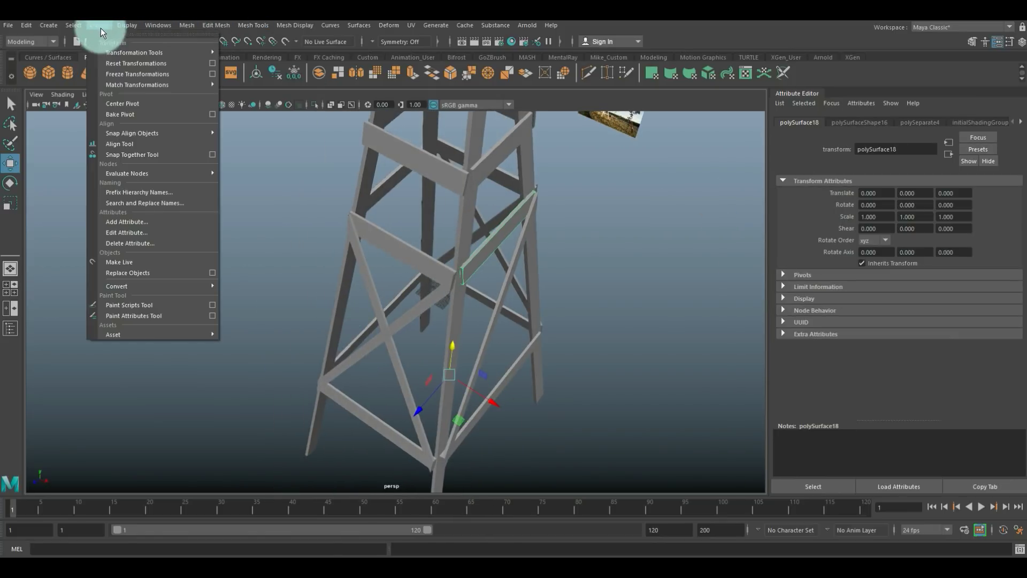
left_click(148, 107)
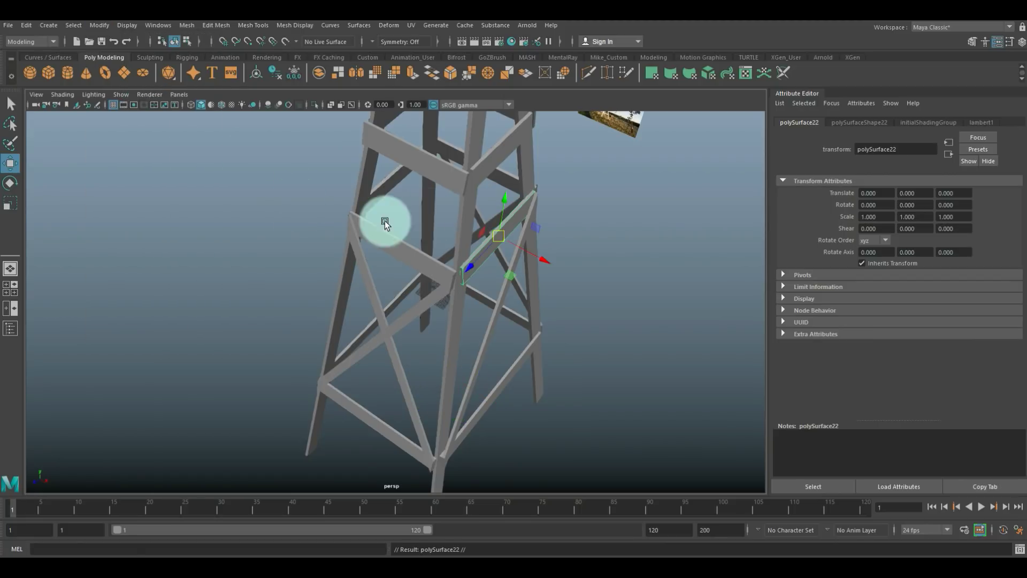
middle_click_drag(543, 258, 548, 261)
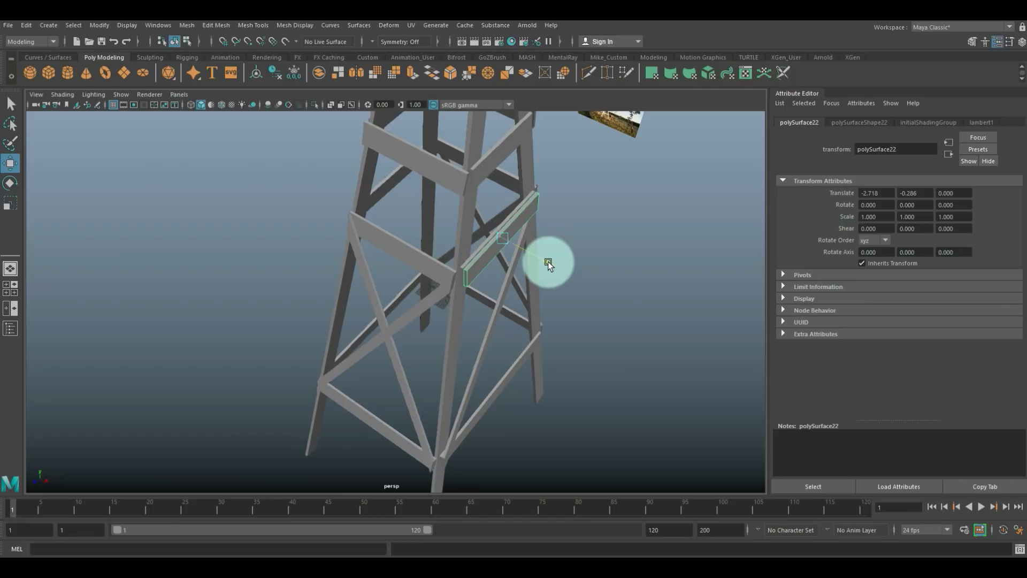
Step: Lower the new copy's vertices at the opposite end to the lowest crossboard, forming the crossing diagonal
right_click_drag(533, 205, 485, 202)
left_click(515, 171)
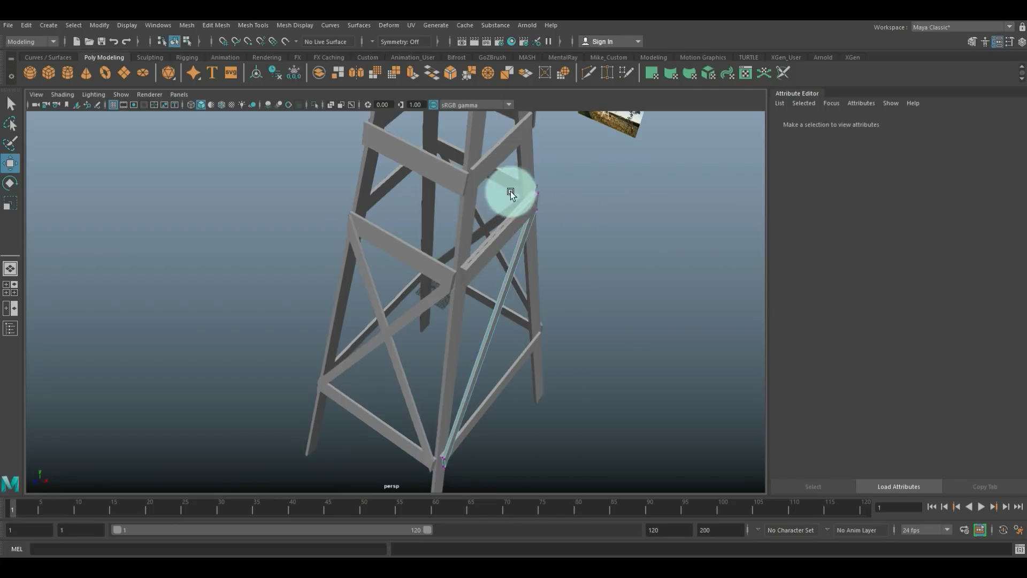
left_click(490, 248)
right_click_drag(489, 248, 436, 241)
left_click(525, 171)
left_click_drag(525, 170, 577, 373)
Step: Adjust the depth of the crossing diagonal's lower-end vertices against the face of the lowest crossboard
key("f")
scroll(499, 351, "down", 5)
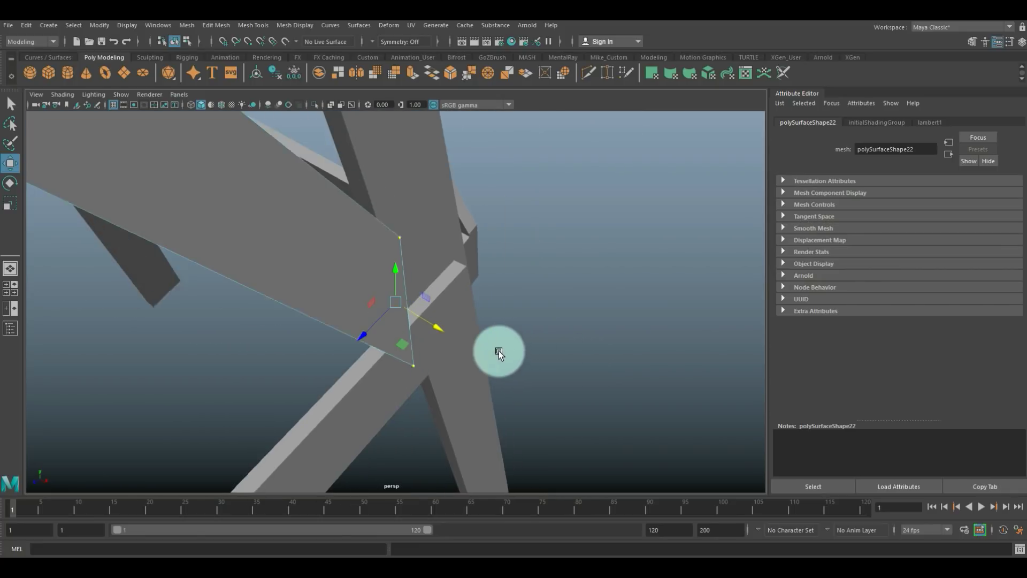
left_click(428, 356)
left_click(400, 294)
left_click(428, 268, "shift")
left_click_drag(551, 319, 445, 323, "alt")
right_click_drag(375, 234, 332, 213)
left_click_drag(463, 417, 463, 417)
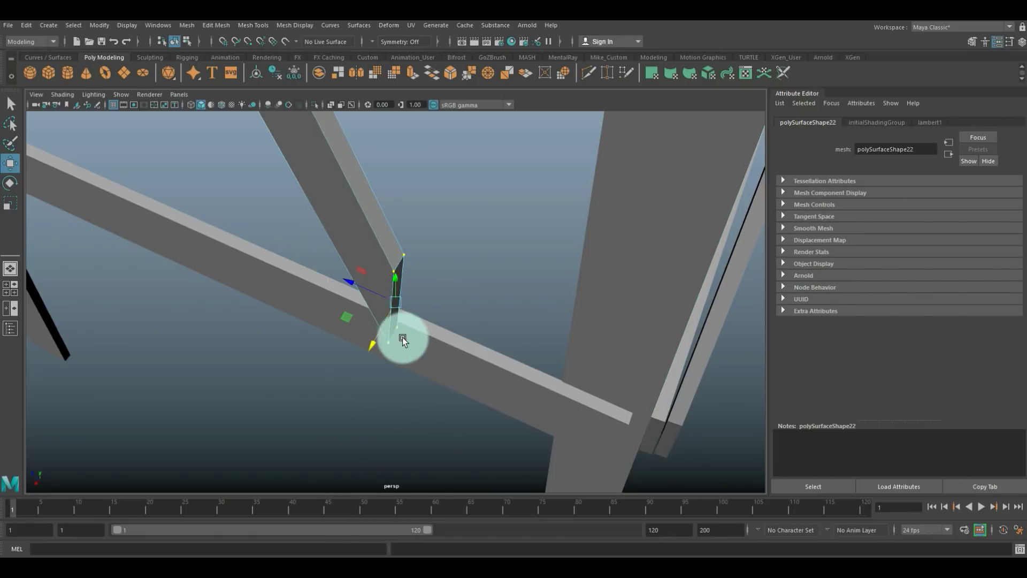
Step: Slide the crossing diagonal's lower-end vertices along the lowest crossboard and fit them against the leg
left_click_drag(348, 281, 435, 336, "alt")
left_click_drag(338, 322, 470, 274, "alt")
left_click_drag(471, 349, 486, 371, "alt")
left_click_drag(486, 241, 483, 280)
mouse_move(432, 333)
left_mouse_down()
mouse_move(406, 342)
mouse_move(445, 319)
left_mouse_up()
left_click_drag(466, 281, 464, 303)
left_click_drag(400, 324, 402, 381, "alt")
left_click(358, 332)
scroll(347, 308, "down", 10)
Step: Center the pivots of the side face's two crossing diagonals and combine them into one X-brace
left_click_drag(339, 324, 449, 246, "alt")
right_click_drag(450, 247, 477, 232)
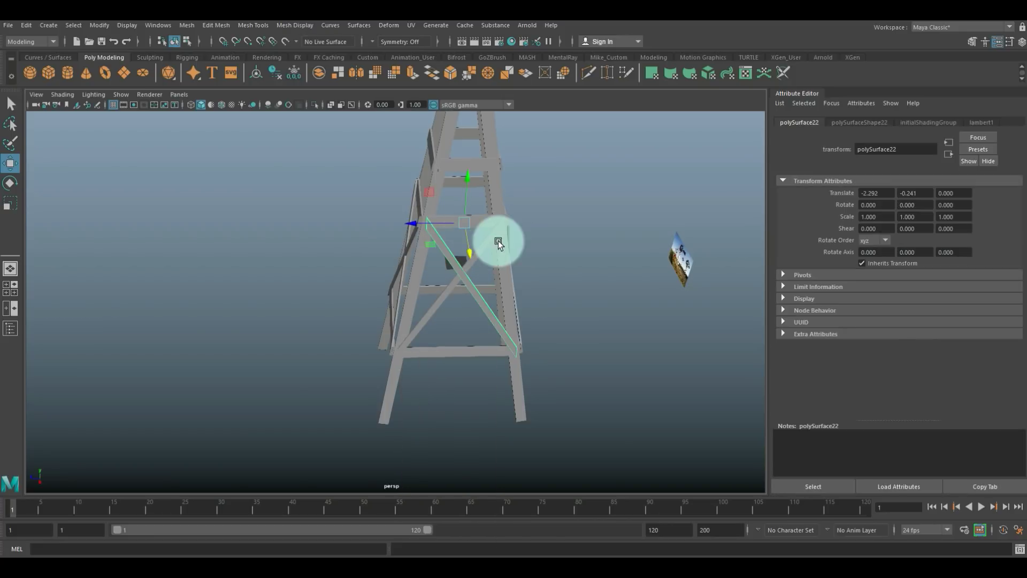
left_click(496, 234)
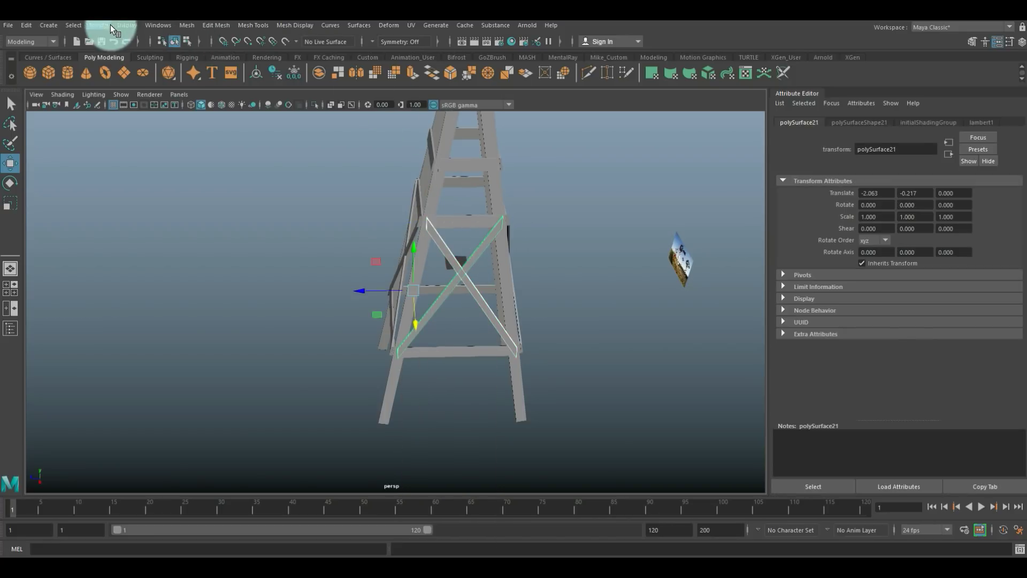
left_click(96, 26)
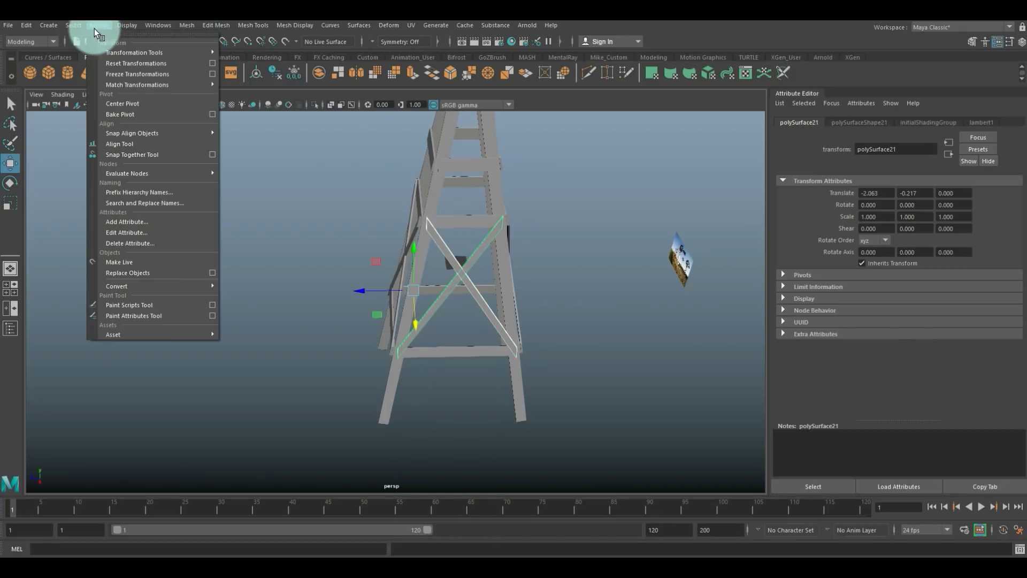
left_click(149, 104)
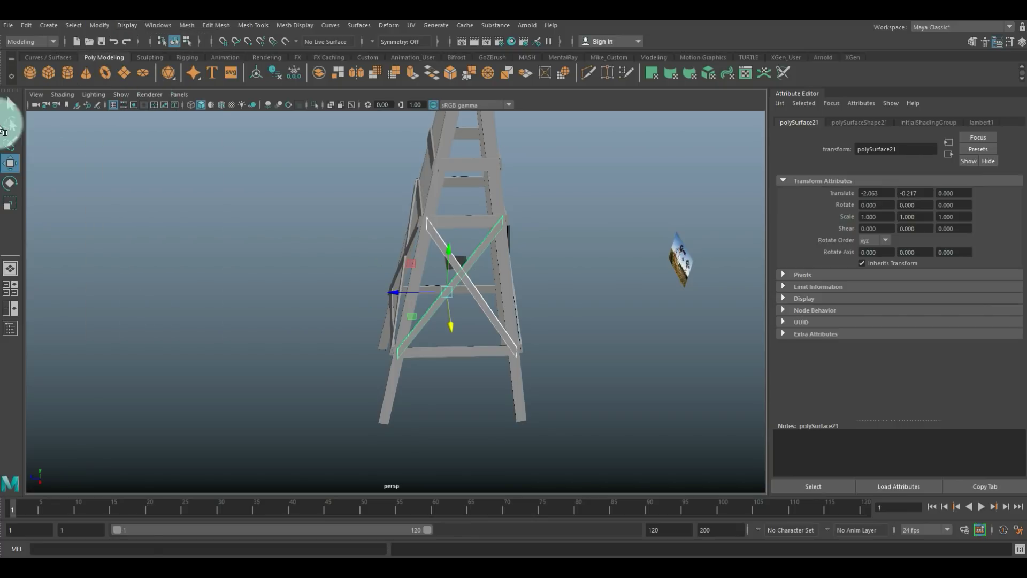
left_click(11, 286)
key("space")
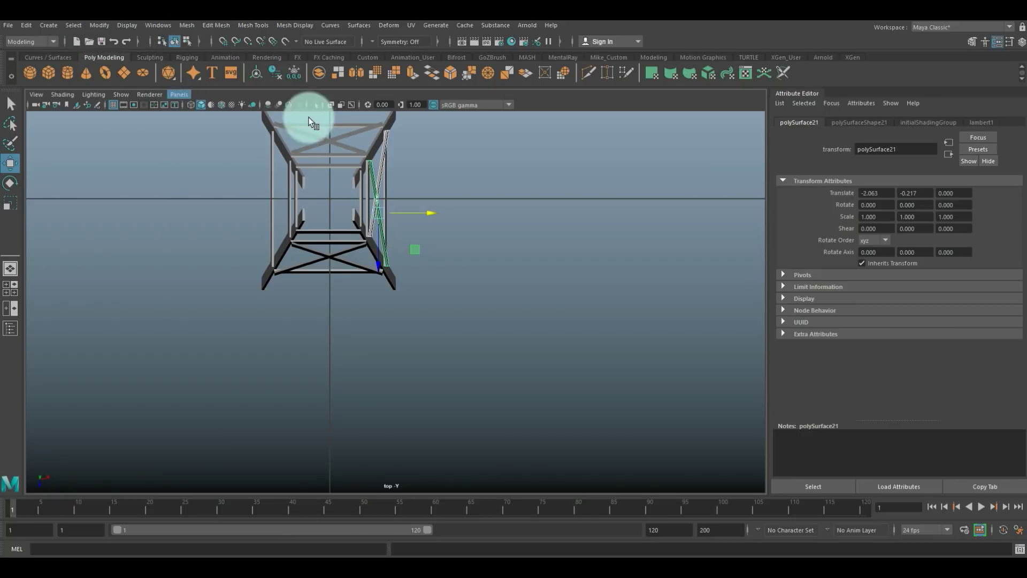
left_click(184, 28)
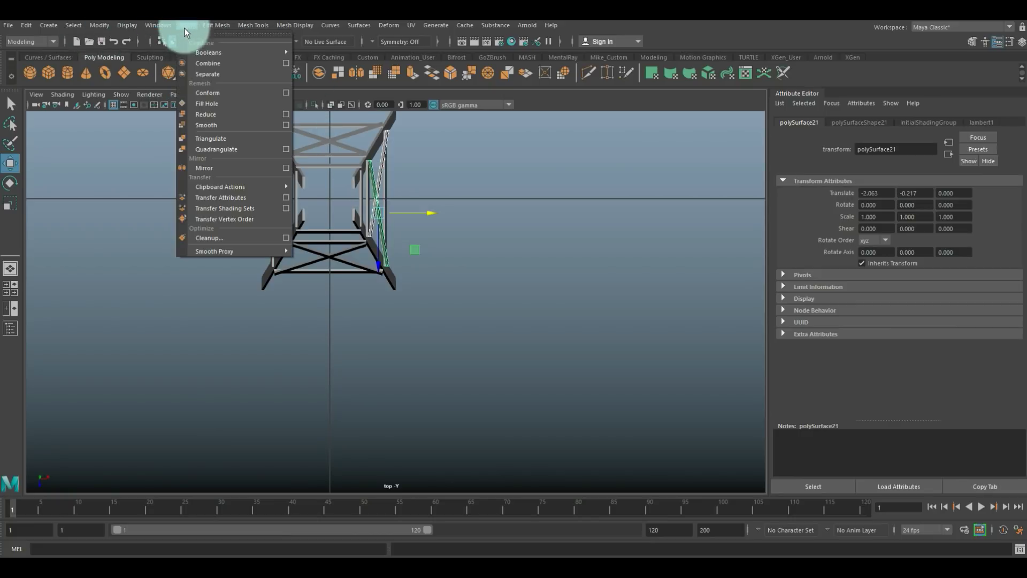
left_click(216, 63)
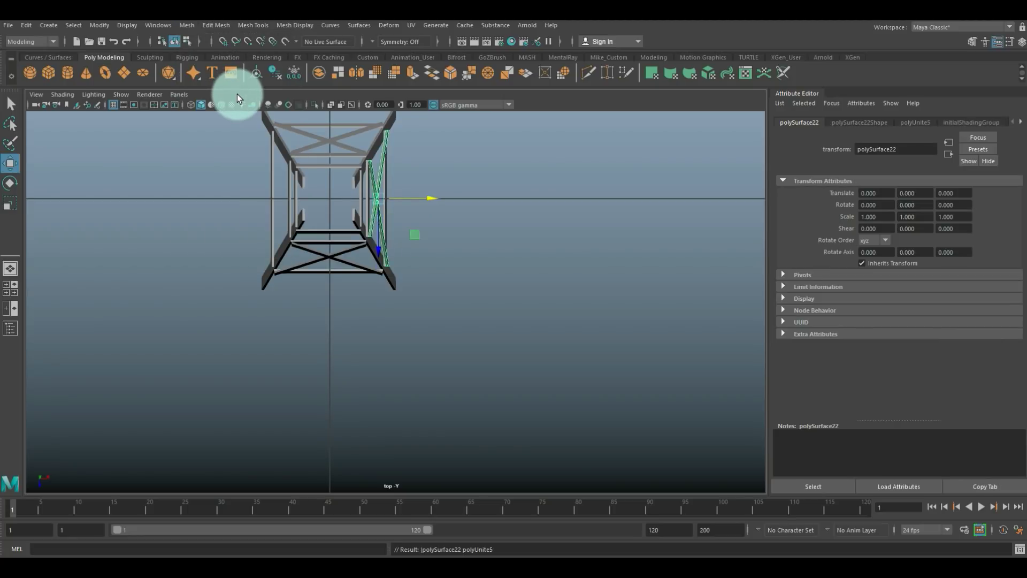
Step: Snap the side X-brace's pivot to the grid origin at the tower's center in the top view
key("d")
left_click_drag(431, 197, 331, 200)
key("x")
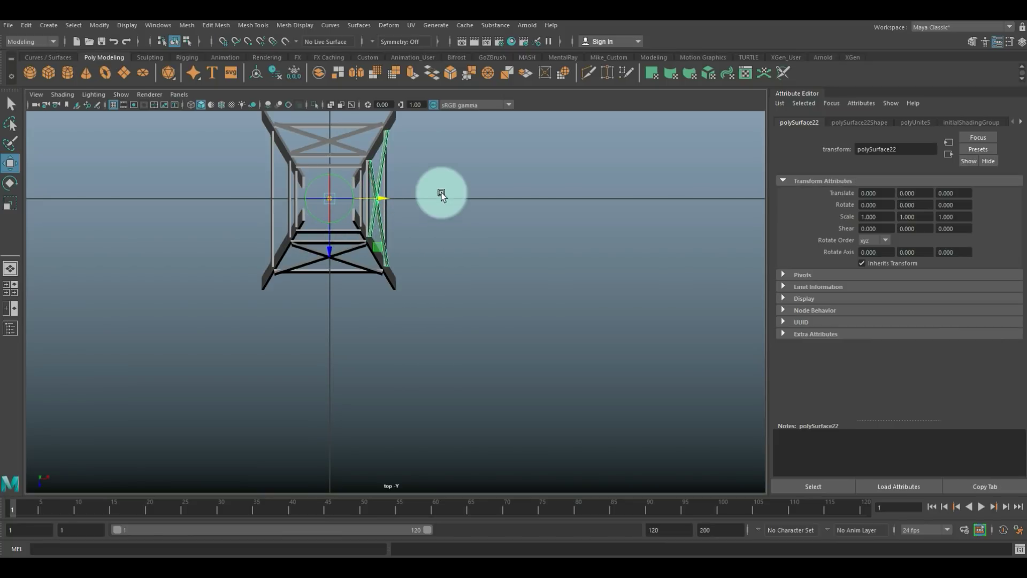
Step: Duplicate the side X-brace and rotate the copy 180° about Y onto the opposite face of the tower
key("d")
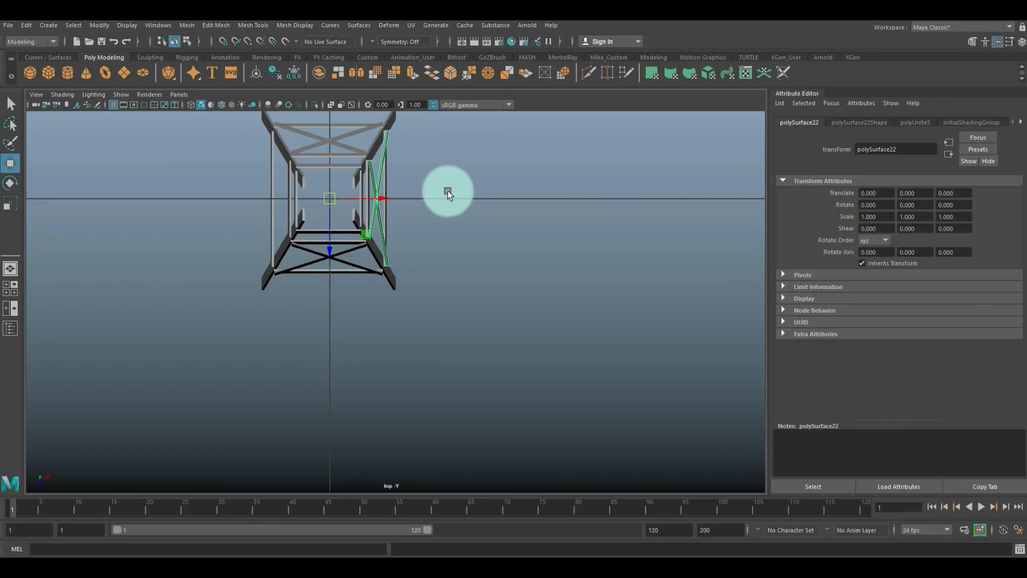
key("ctrl+d")
key("e")
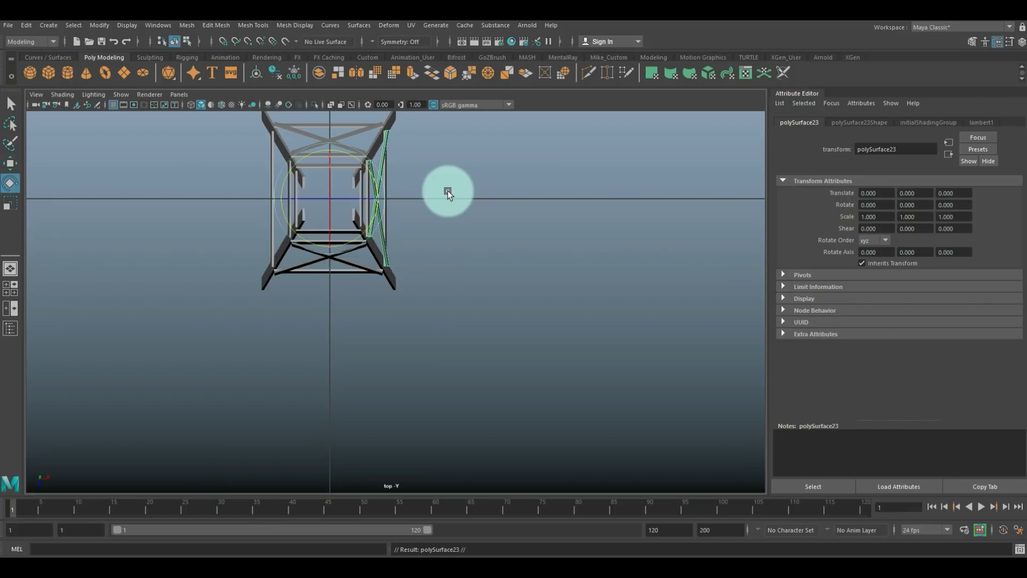
left_click_drag(283, 178, 295, 266)
left_click_drag(285, 211, 324, 263)
left_click_drag(287, 216, 110, 259)
left_click(20, 286)
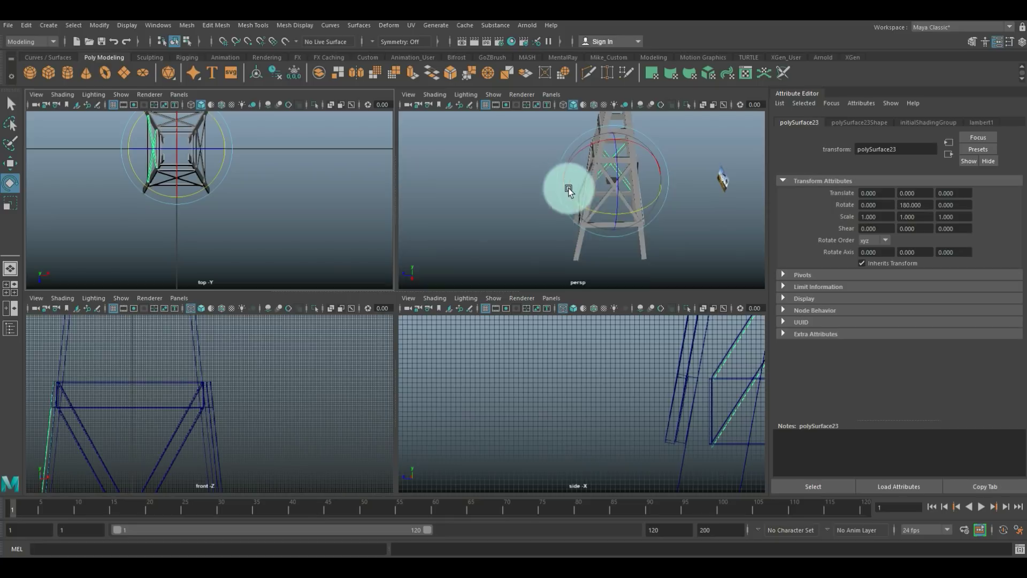
Step: Combine all the tower's legs, crossboards and X-braces into one mesh and center its pivot
key("space")
left_click(283, 290)
scroll(284, 290, "down", 5)
scroll(284, 290, "up", 5)
left_click_drag(284, 290, 470, 331, "alt")
left_click_drag(465, 454, 464, 454)
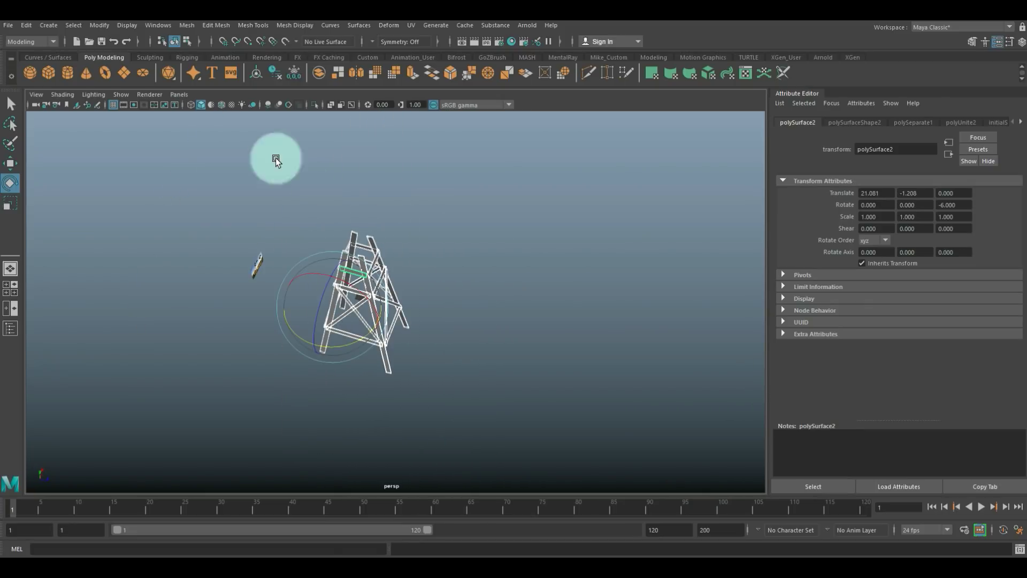
left_click(105, 27)
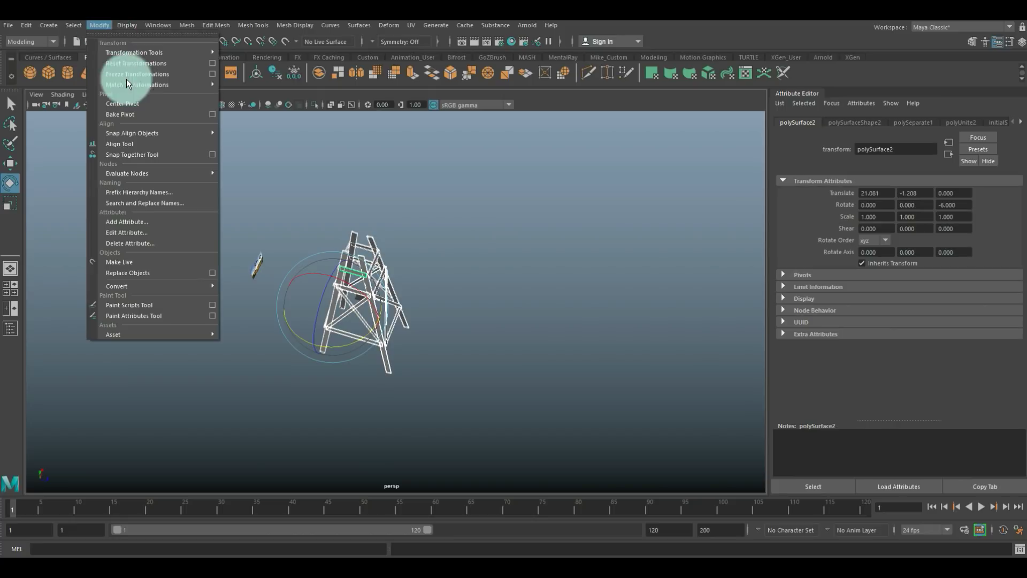
left_click(183, 24)
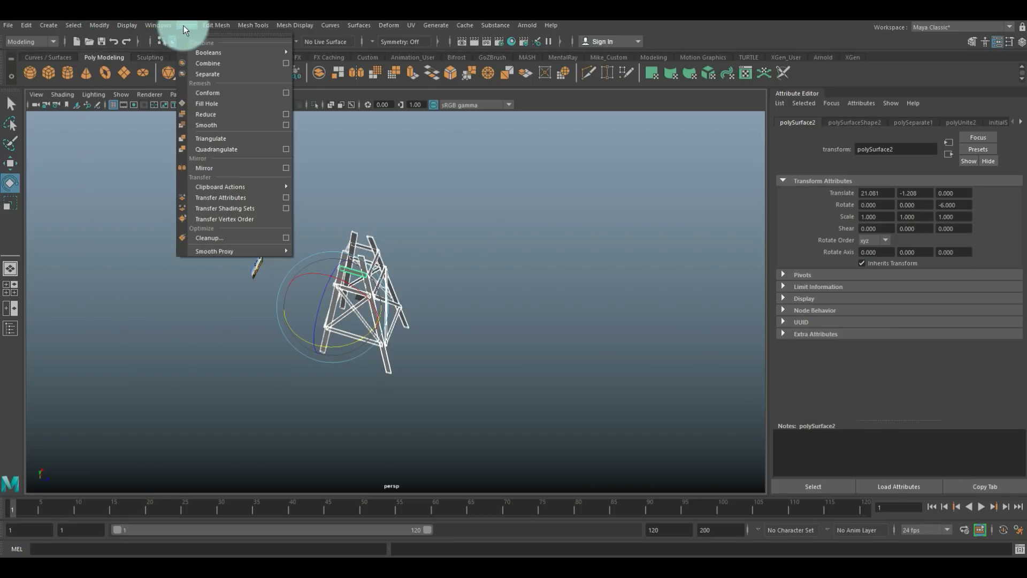
left_click(223, 64)
left_click(96, 27)
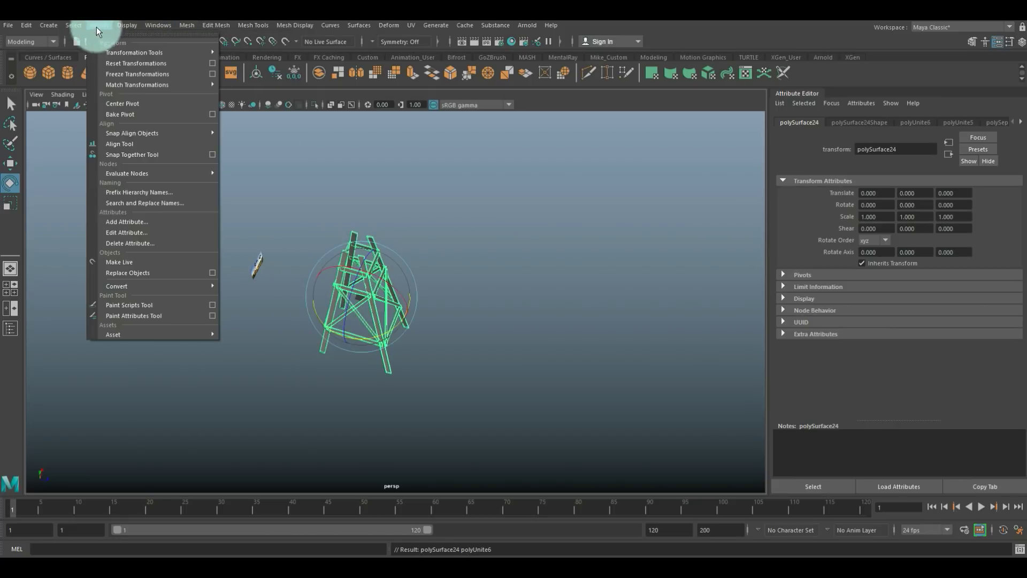
left_click(154, 106)
Step: Delete the combined tower's history and freeze its transformations
left_click(21, 24)
mouse_move(119, 150)
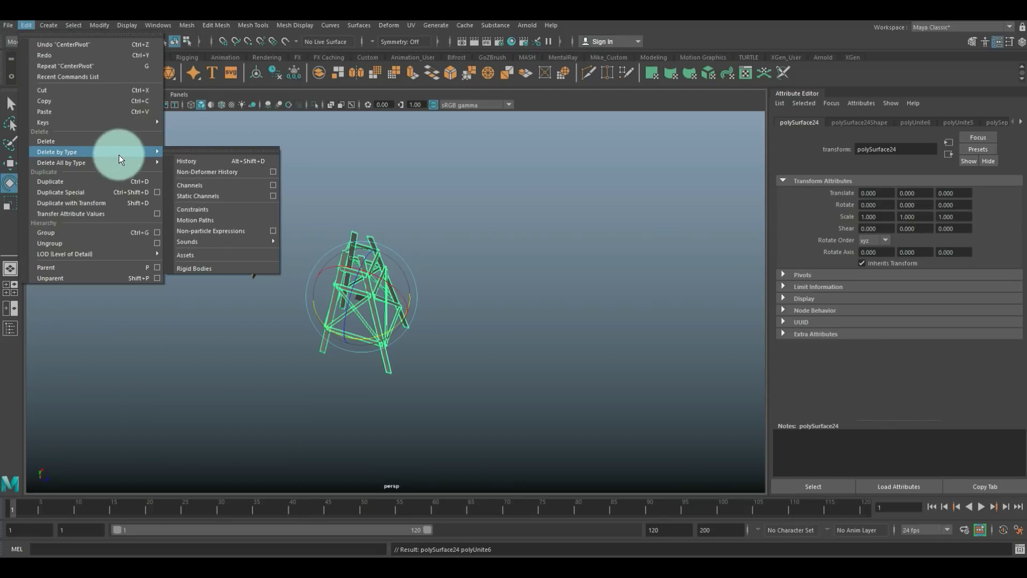
left_click(189, 157)
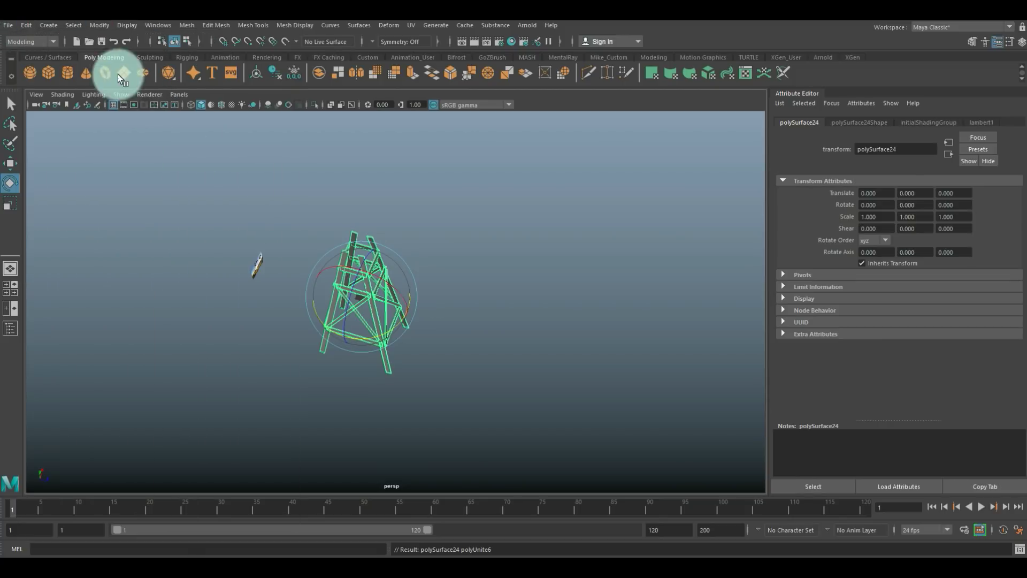
left_click(96, 26)
left_click(162, 76)
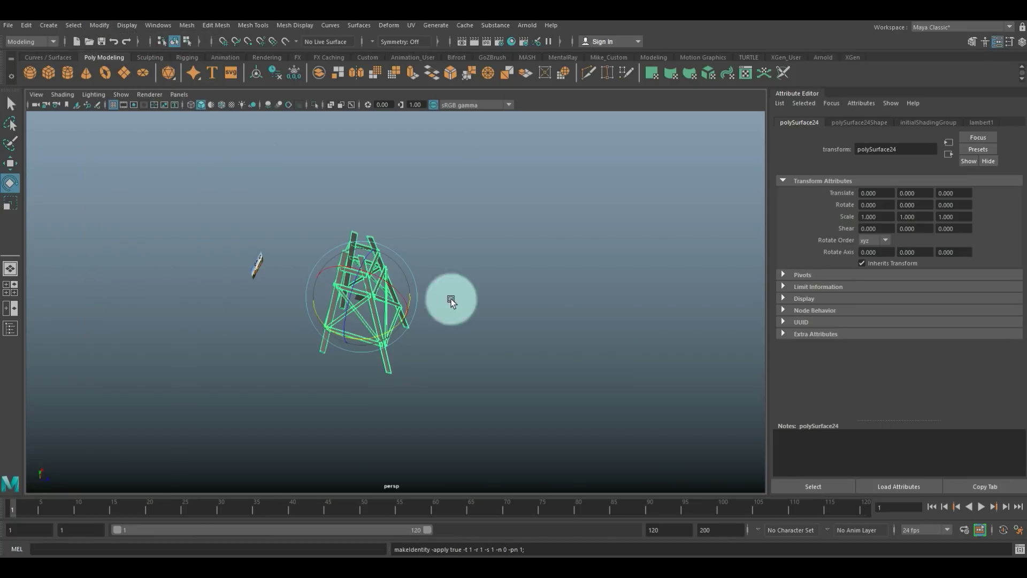
left_click(537, 335)
scroll(518, 336, "up", 5)
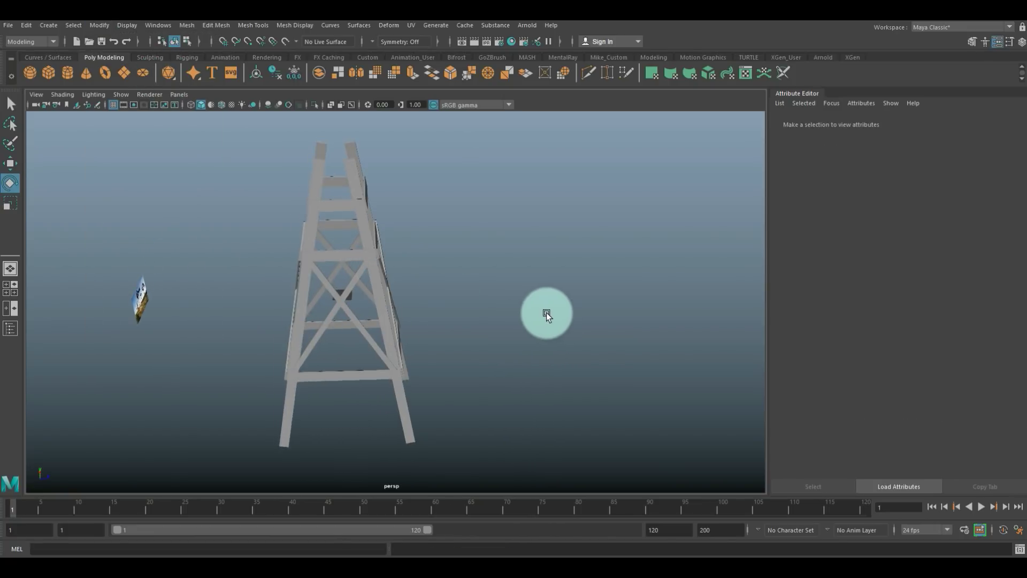
left_click_drag(475, 216, 437, 215, "alt")
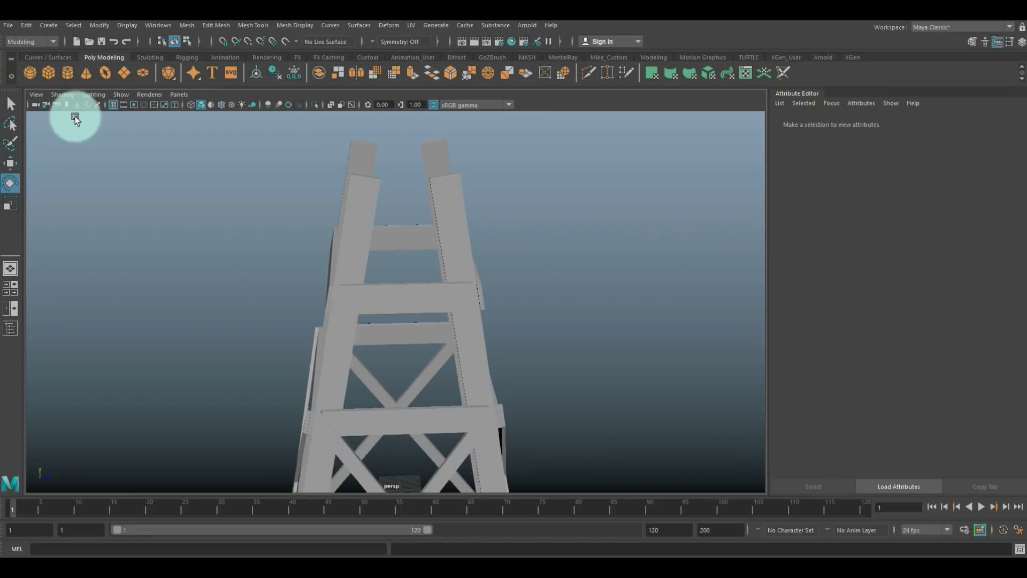
Step: Create a polygon cube at the tower's center and scale it up uniformly to about the tower's width
key("ctrl+z")
scroll(265, 259, "down", 7)
left_click_drag(274, 340, 428, 400, "alt")
key("r")
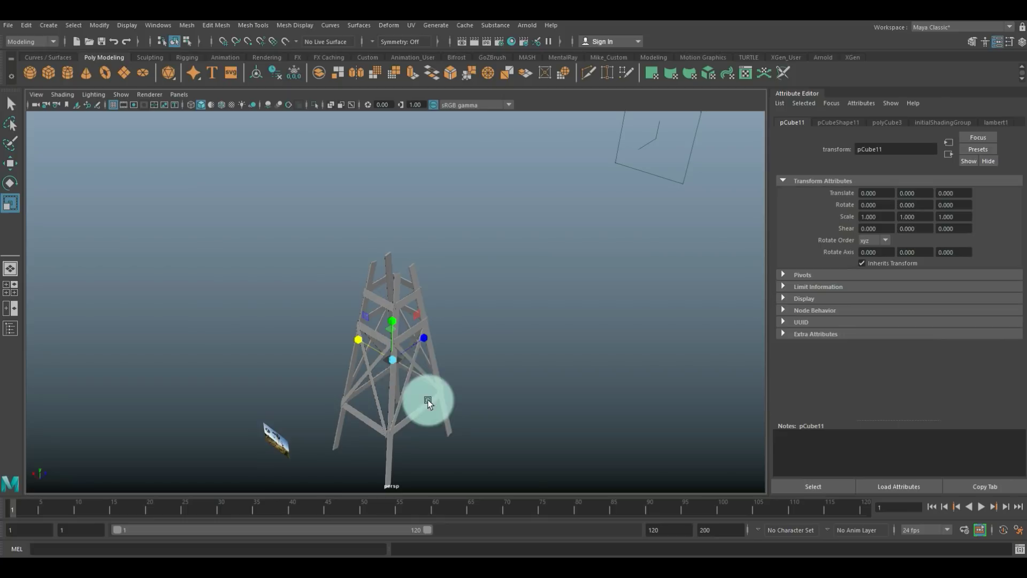
left_click_drag(395, 360, 472, 374)
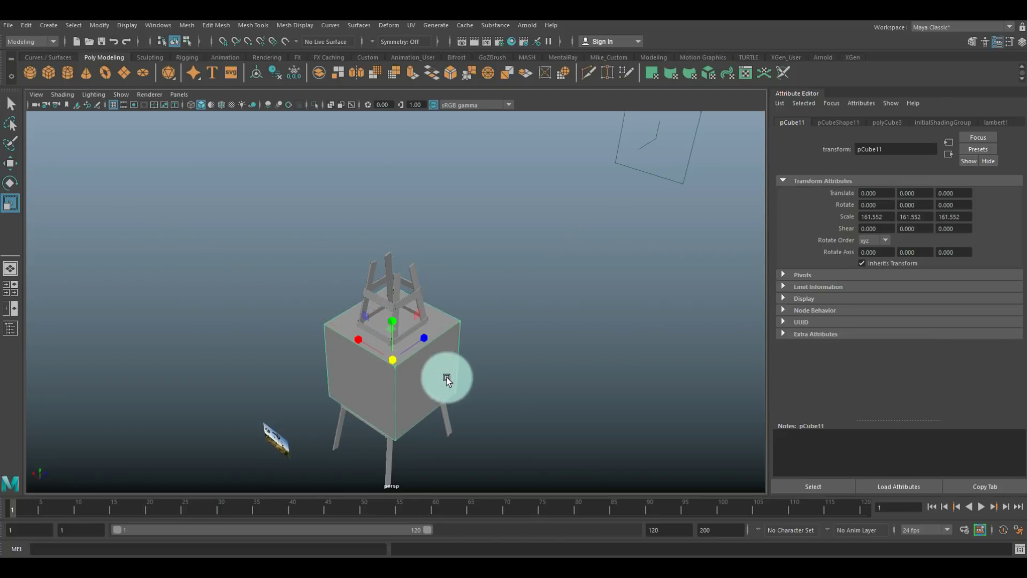
Step: Raise the cube to about 175 in Y near the leg tops and flatten it into a platform scaled about 85.14 × 2.39 × 85.14
key("w")
left_click_drag(393, 315, 357, 281)
key("r")
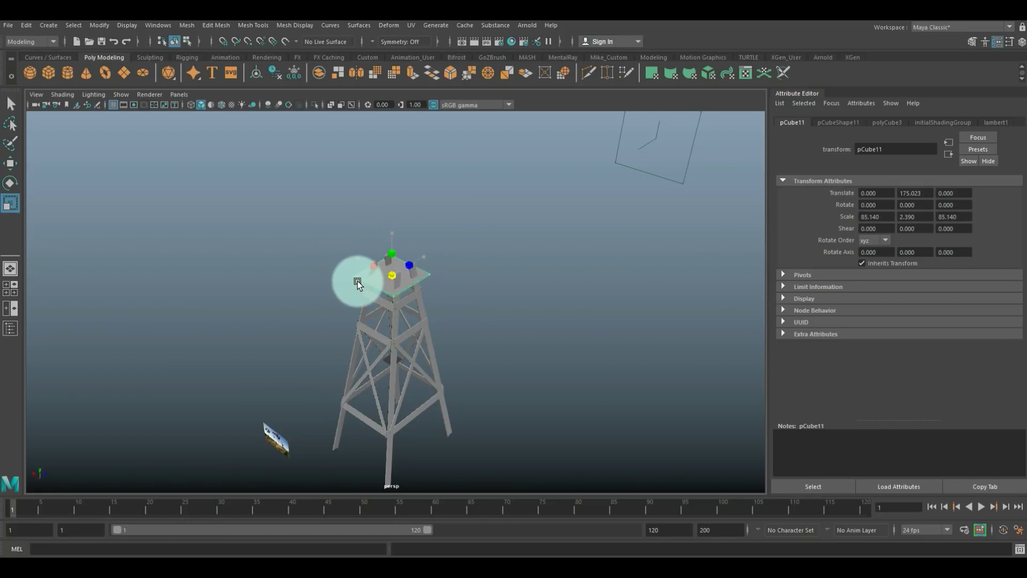
right_click_drag(358, 281, 494, 348, "alt")
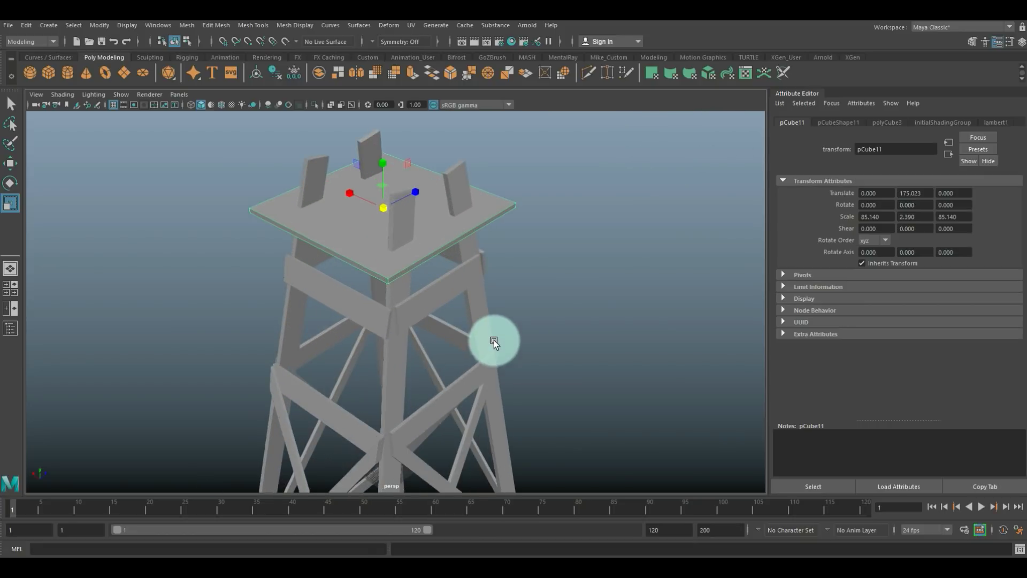
left_click_drag(489, 364, 428, 351, "alt")
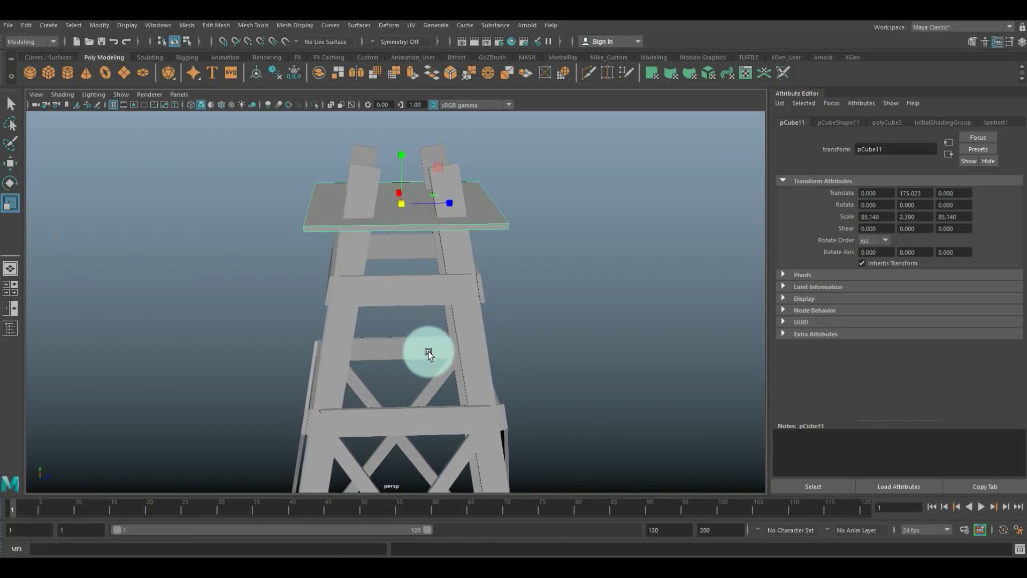
Step: Extrude the platform's top and bottom faces with an offset of 5.7 and delete the inner faces to leave a square frame
right_click_drag(392, 204, 392, 230)
left_click(391, 213)
left_click_drag(507, 264, 500, 214, "alt")
left_click(384, 208, "shift")
left_click_drag(581, 227, 599, 274, "alt")
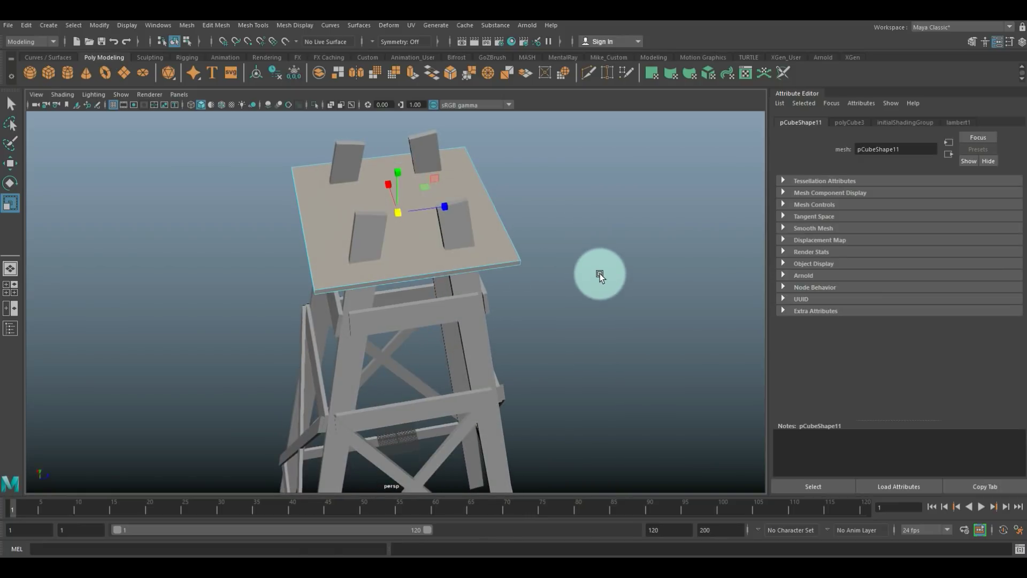
key("ctrl+e")
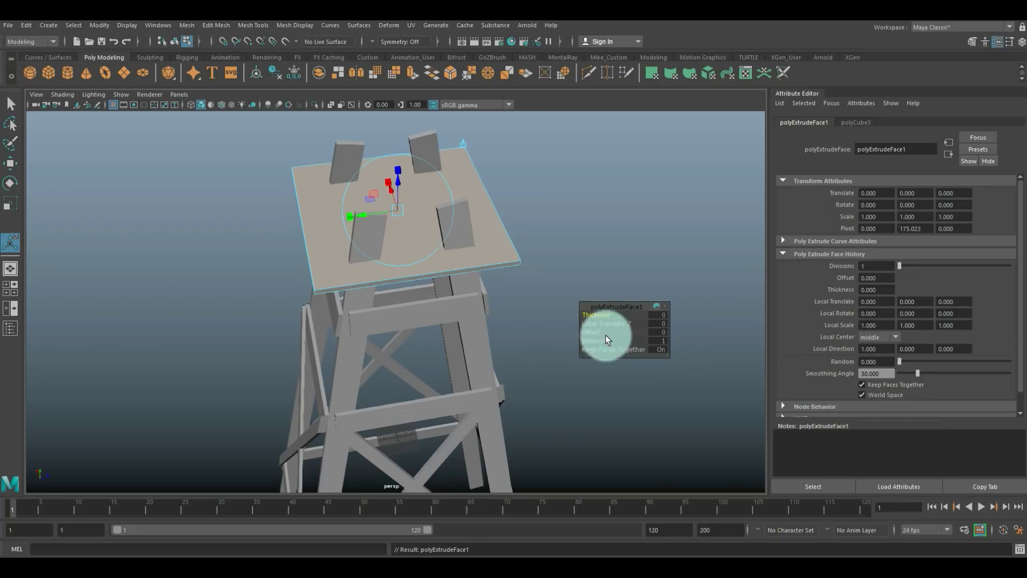
left_click_drag(593, 334, 624, 340)
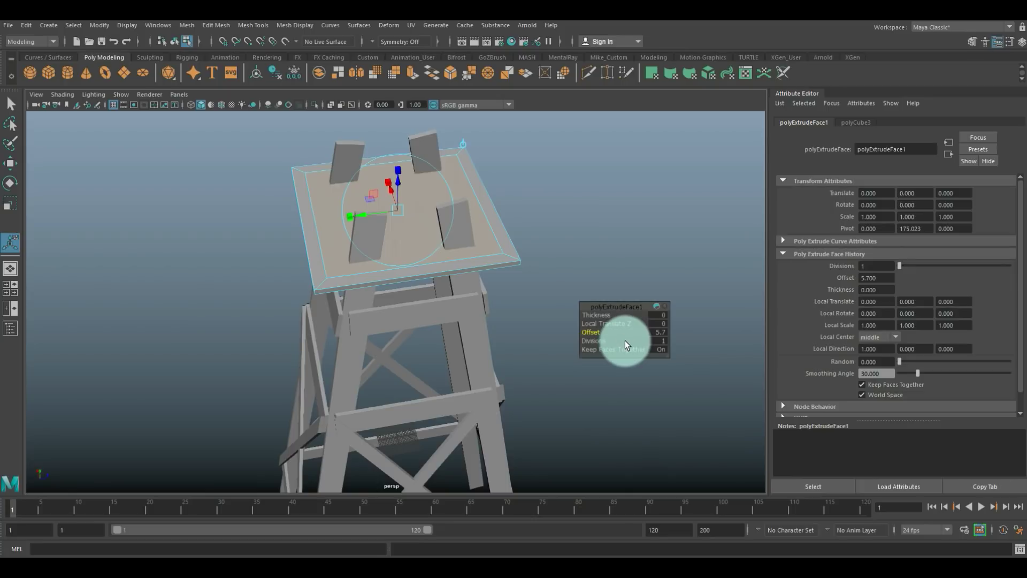
key("Delete")
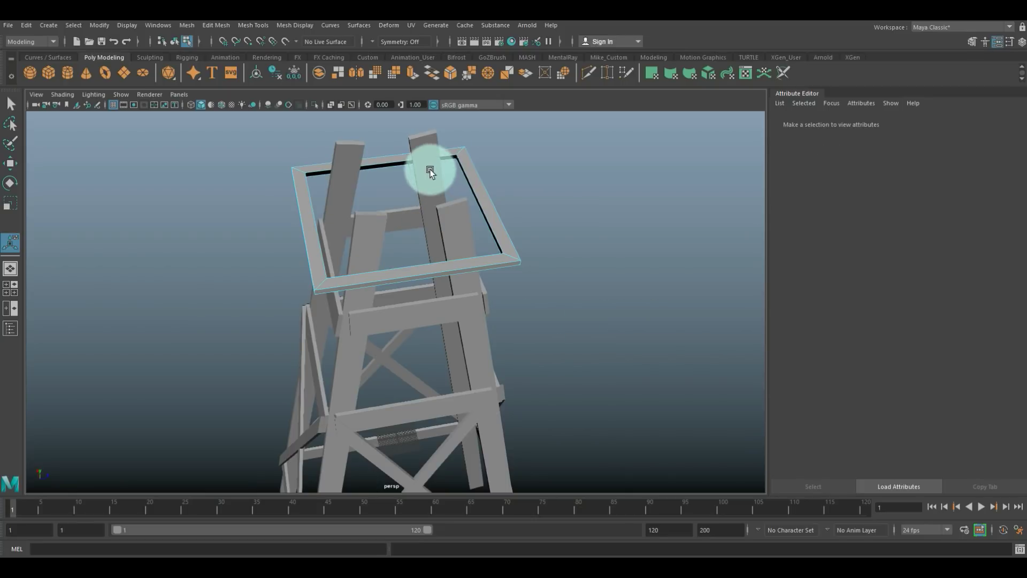
Step: Bridge the top and bottom inner edges on one side of the frame using a linear path with 1 division
right_click_drag(402, 159, 402, 137)
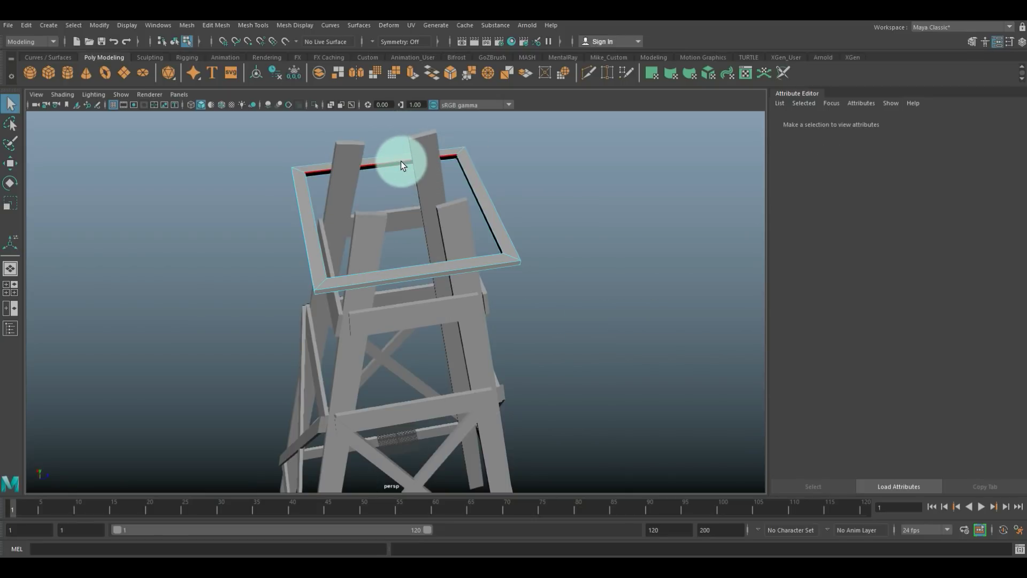
left_click(400, 159)
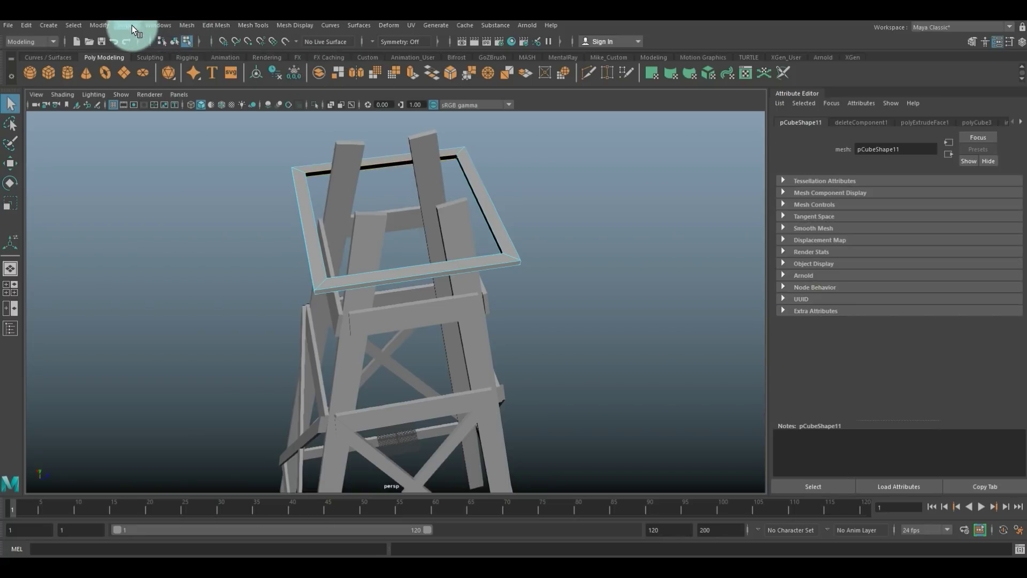
left_click(213, 25)
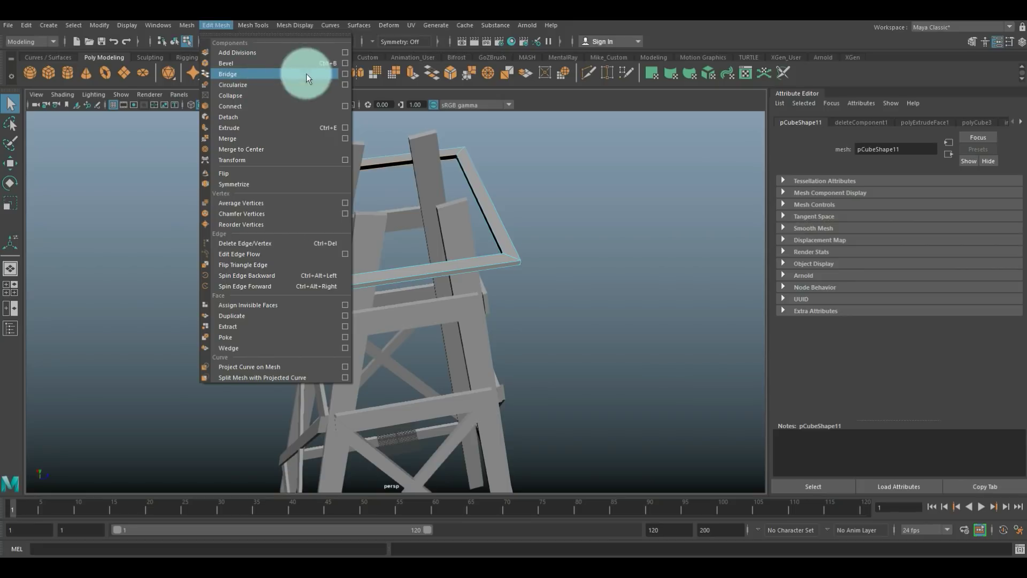
left_click(344, 73)
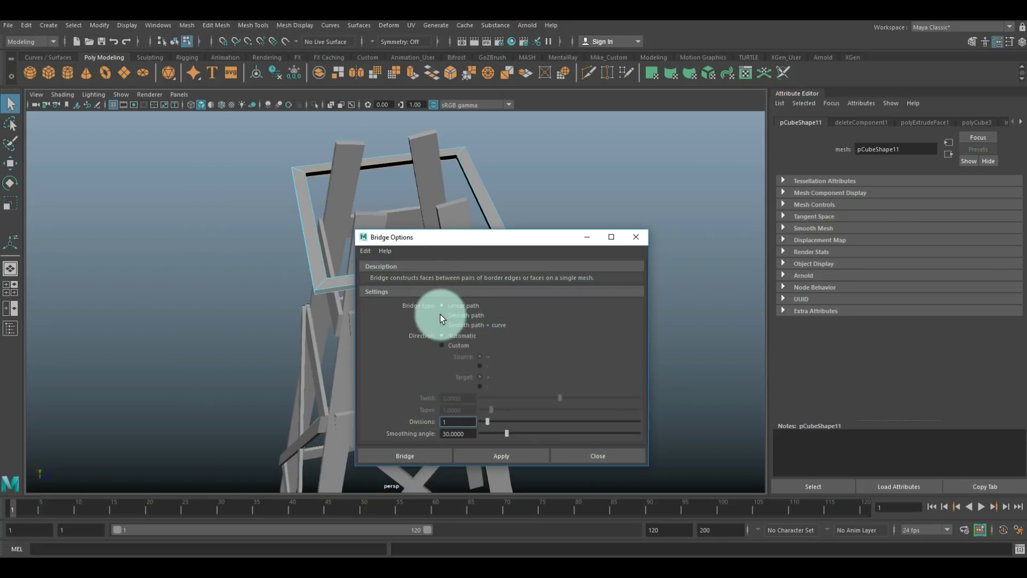
left_click(419, 455)
Step: Bridge the top and bottom inner edges on the frame's remaining three sides with the same settings
left_click_drag(554, 196, 456, 206, "alt")
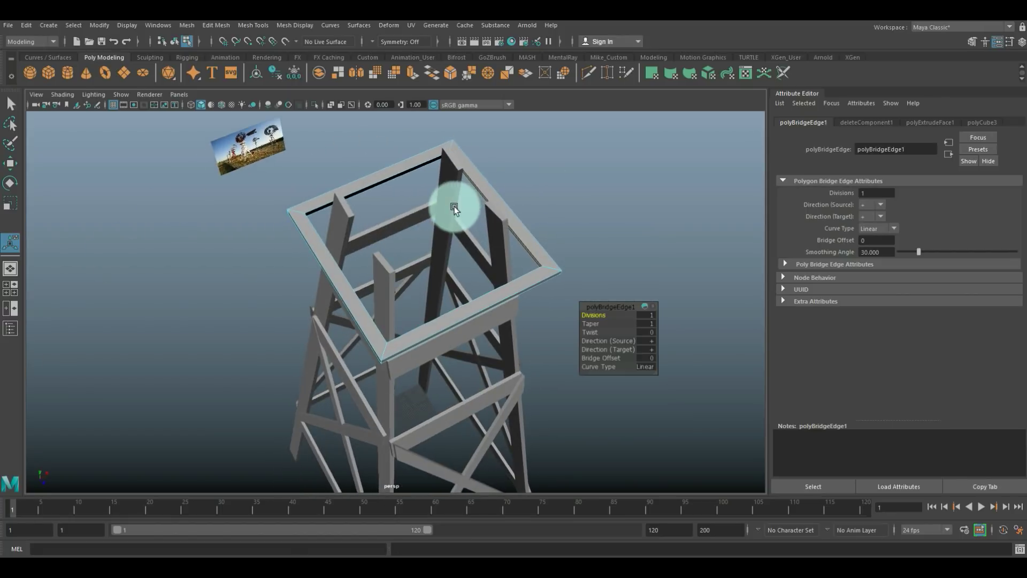
left_click(402, 169)
left_click(403, 173, "shift")
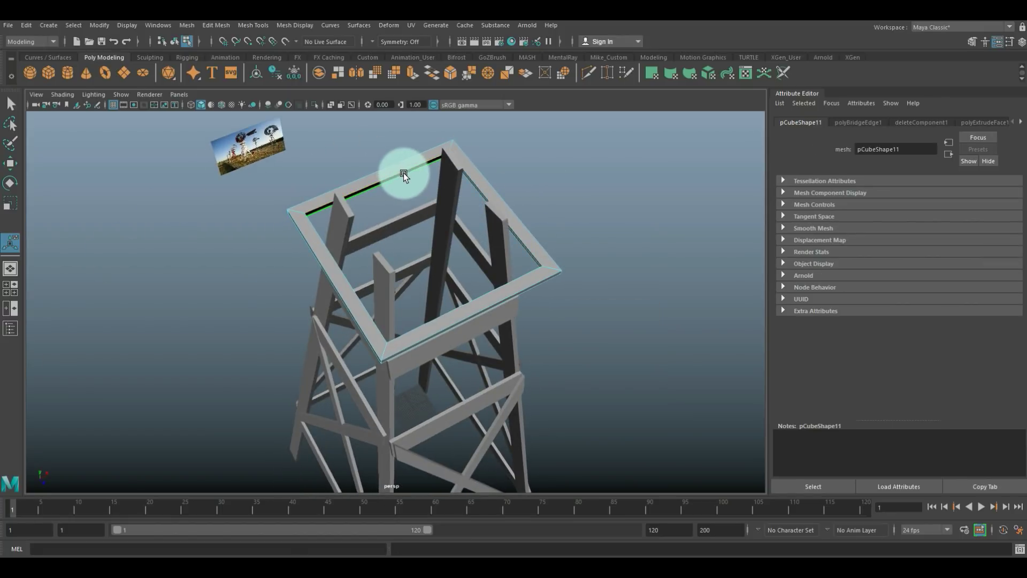
key("g")
left_click_drag(416, 208, 362, 208, "alt")
left_click(368, 198)
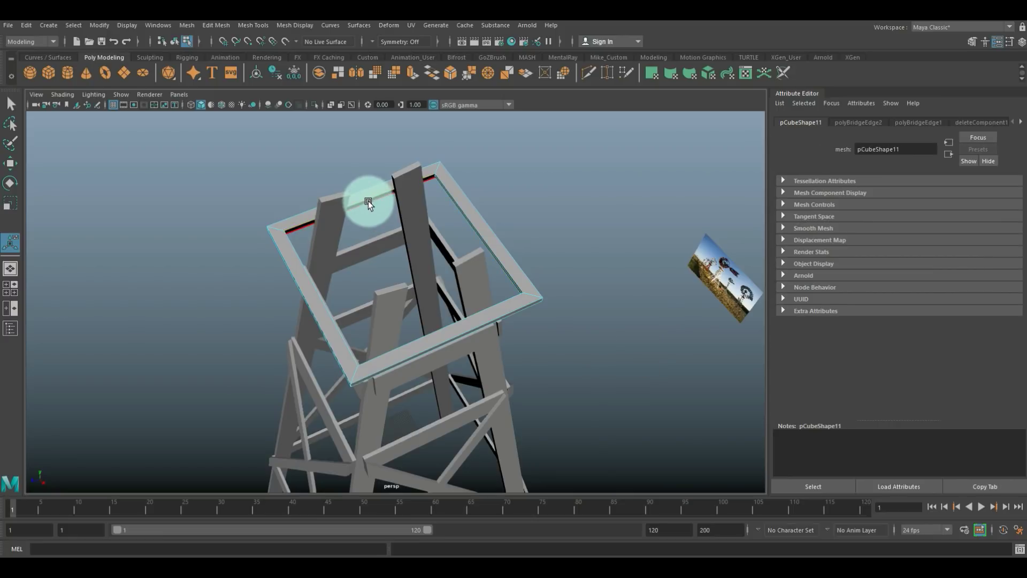
key("g")
left_click_drag(367, 211, 349, 199, "alt")
left_click(349, 181)
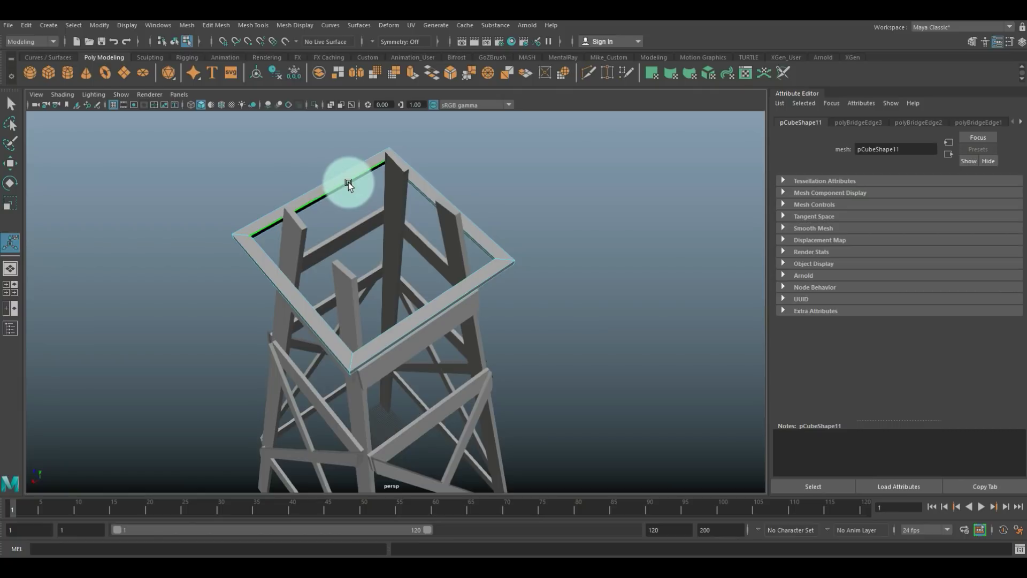
key("g")
Step: Merge all of the frame's vertices with a distance threshold of 0.01 and reselect the frame as an object
scroll(349, 184, "down", 3)
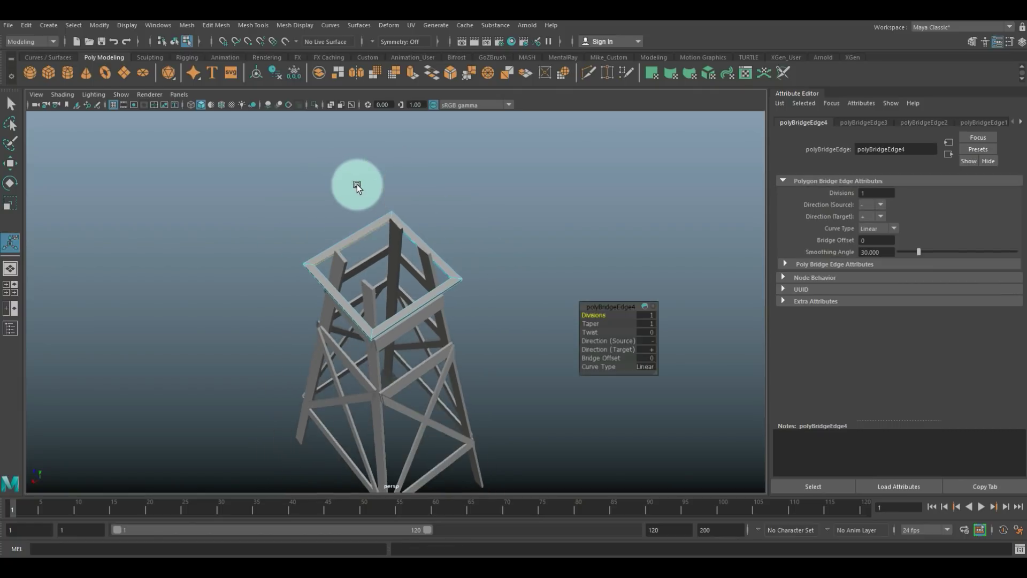
right_click_drag(376, 218, 326, 221)
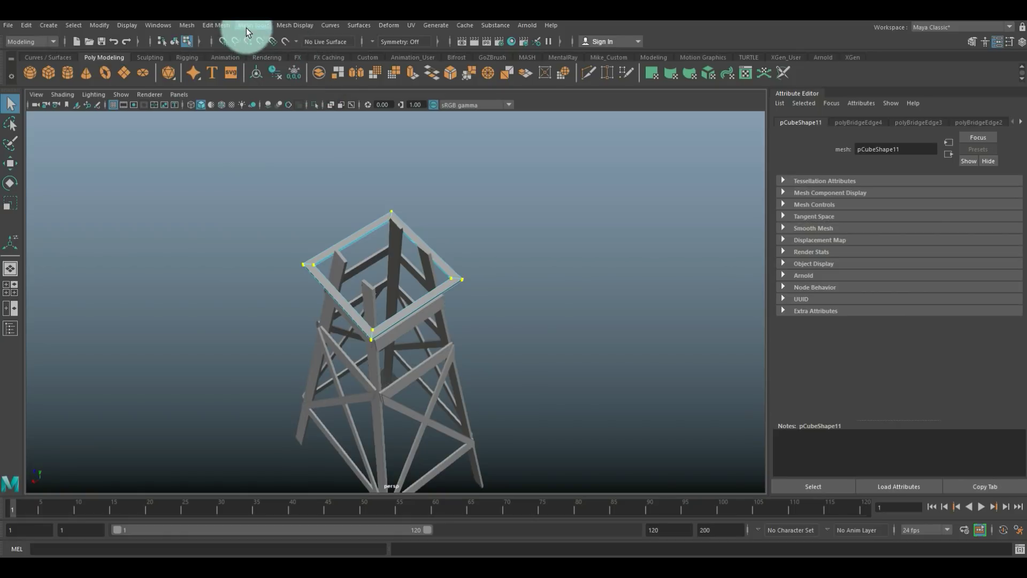
left_click(191, 24)
mouse_move(211, 24)
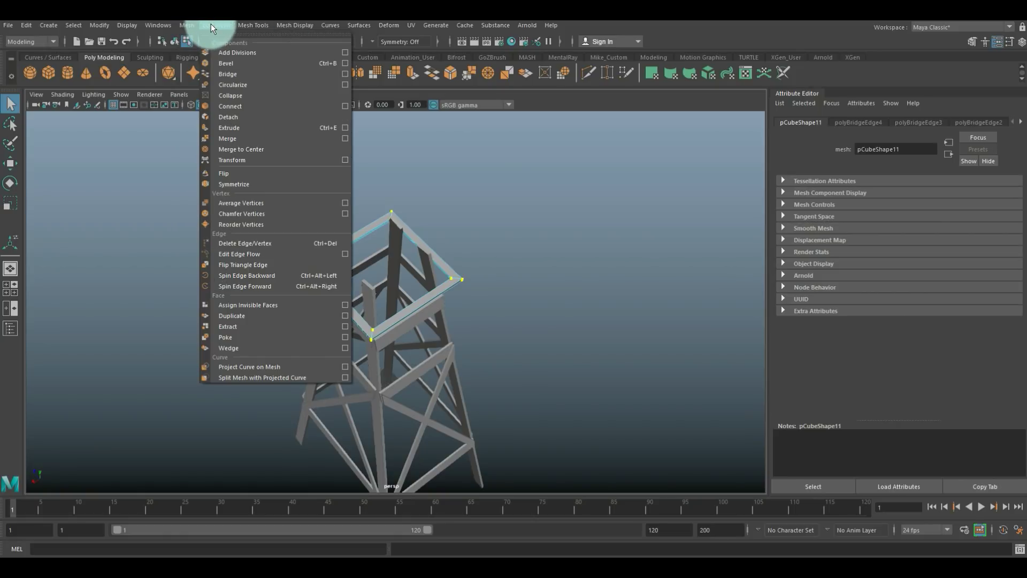
left_click(246, 139)
left_click(651, 315)
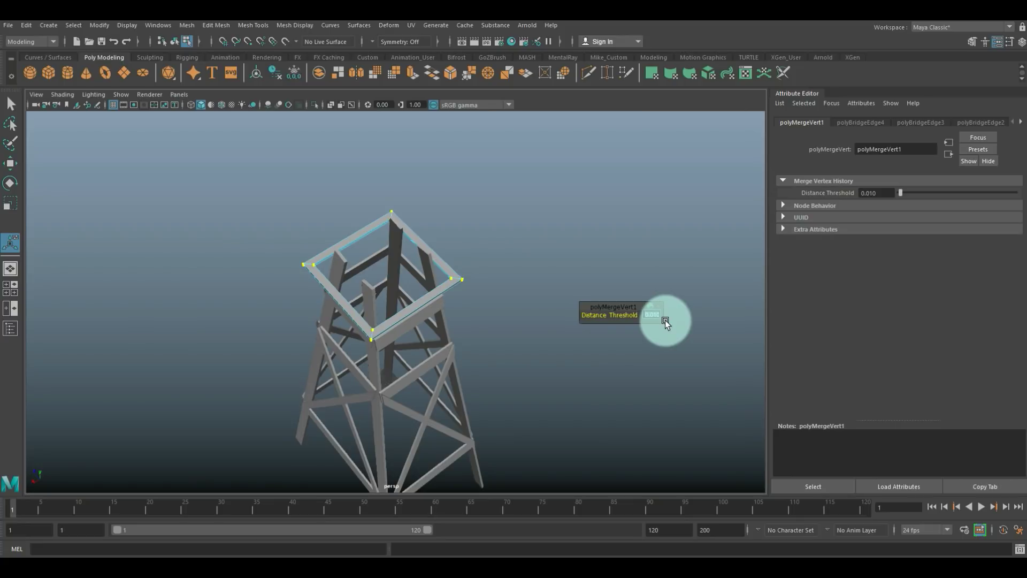
left_click(636, 359)
scroll(471, 262, "up", 5)
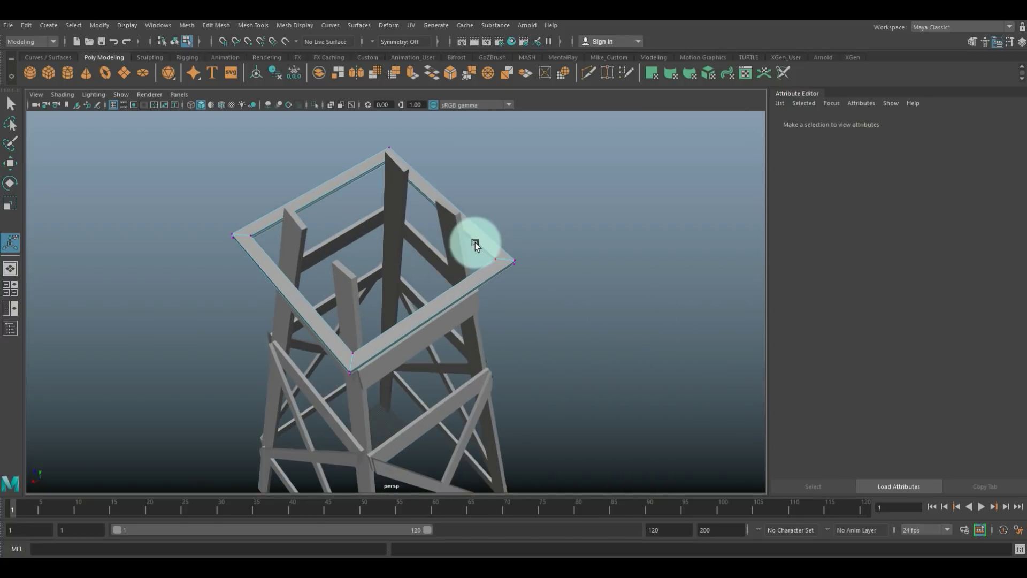
right_click_drag(483, 238, 519, 222)
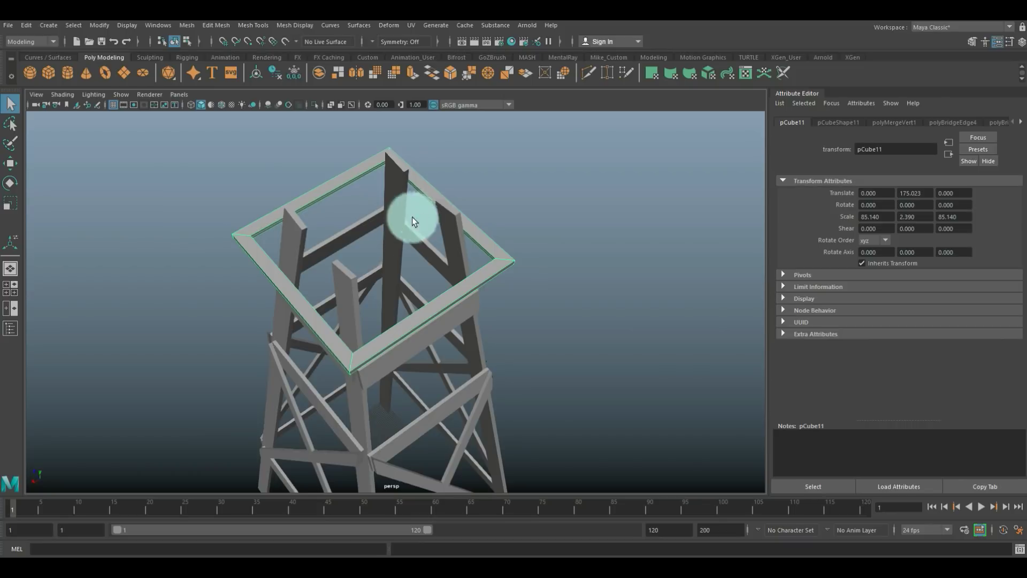
Step: Scale the square frame down uniformly to about 64.58 in X and Z so it fits closer around the tower legs
key("r")
left_click_drag(369, 245, 371, 301)
scroll(371, 301, "up", 5)
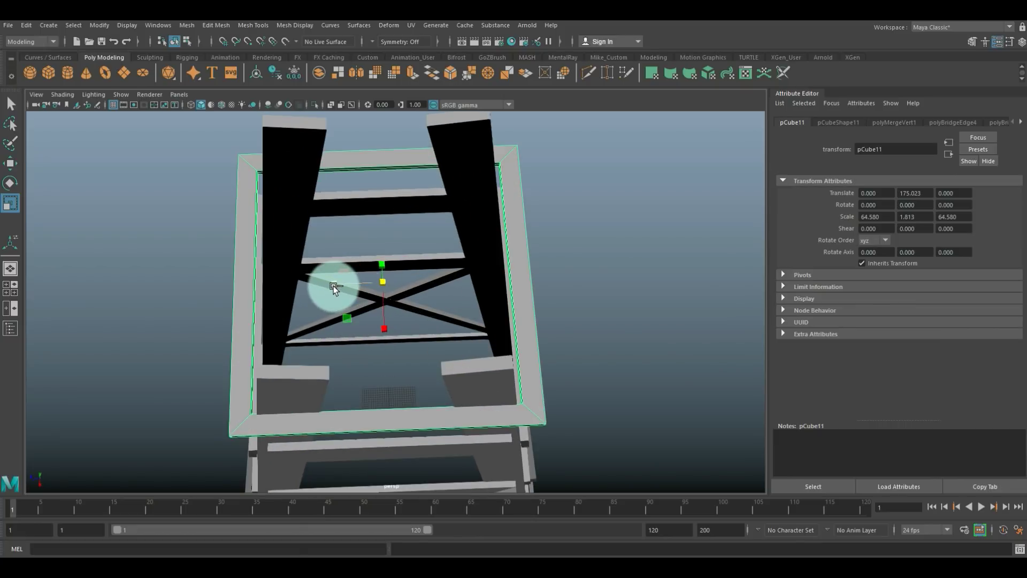
left_click_drag(333, 286, 312, 292)
left_click(150, 281)
left_click_drag(182, 275, 313, 291, "alt")
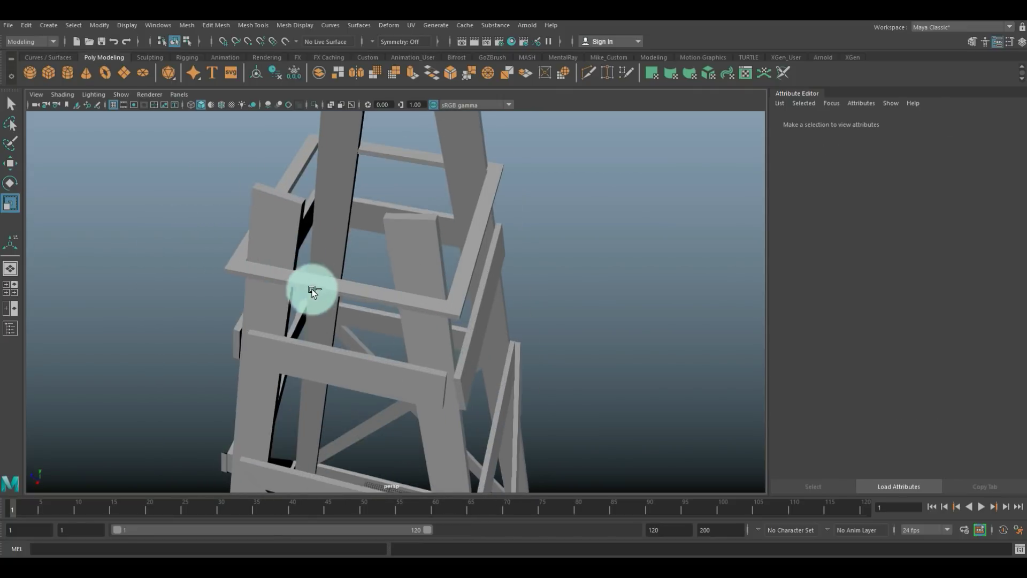
right_click(478, 253)
left_click(438, 249)
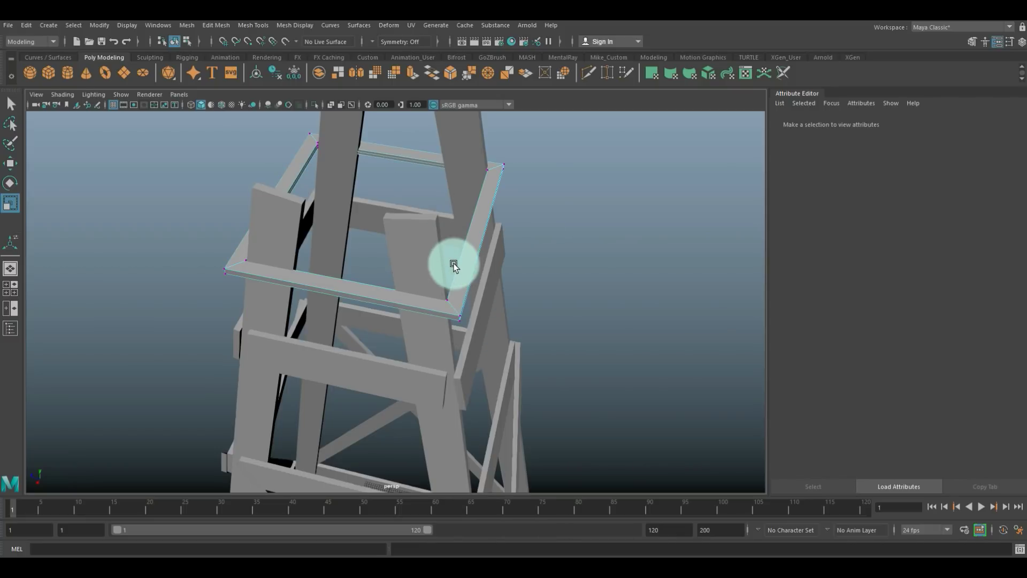
right_click_drag(463, 265, 435, 279)
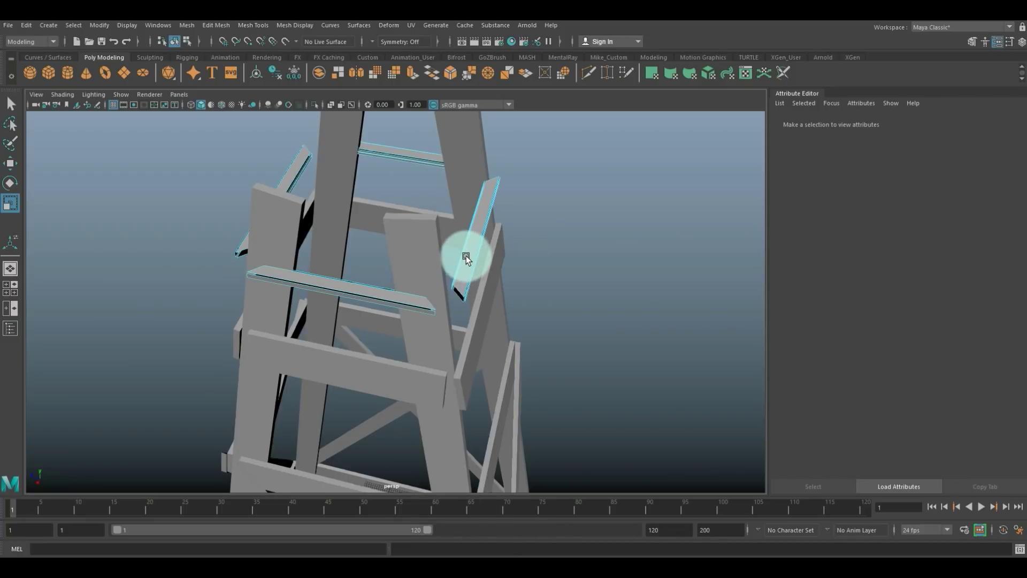
key("ctrl+z")
key("ctrl+z")
Step: Select the frame's outer side faces and extrude them outward with a thickness of 3.3
left_click(479, 247)
right_click_drag(479, 246, 484, 278)
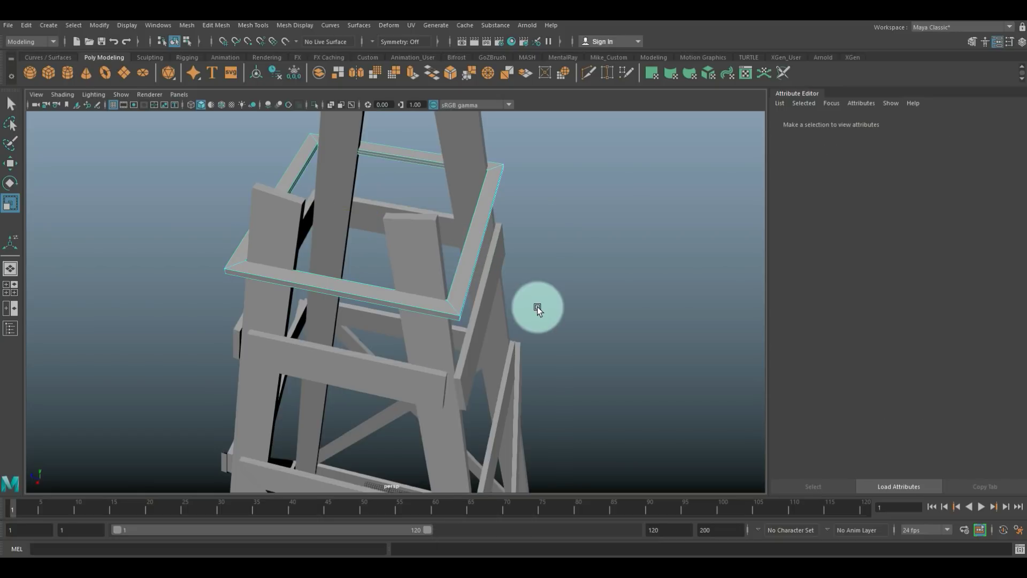
scroll(539, 332, "up", 3)
left_click_drag(538, 332, 396, 225, "alt")
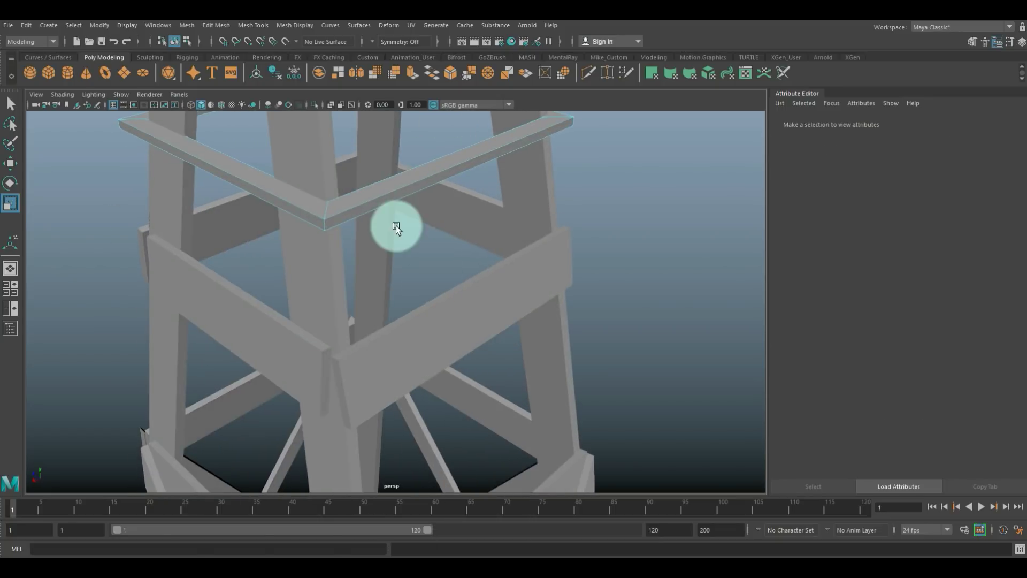
left_click(366, 207)
left_click(297, 210, "shift")
left_click_drag(190, 258, 317, 288, "alt")
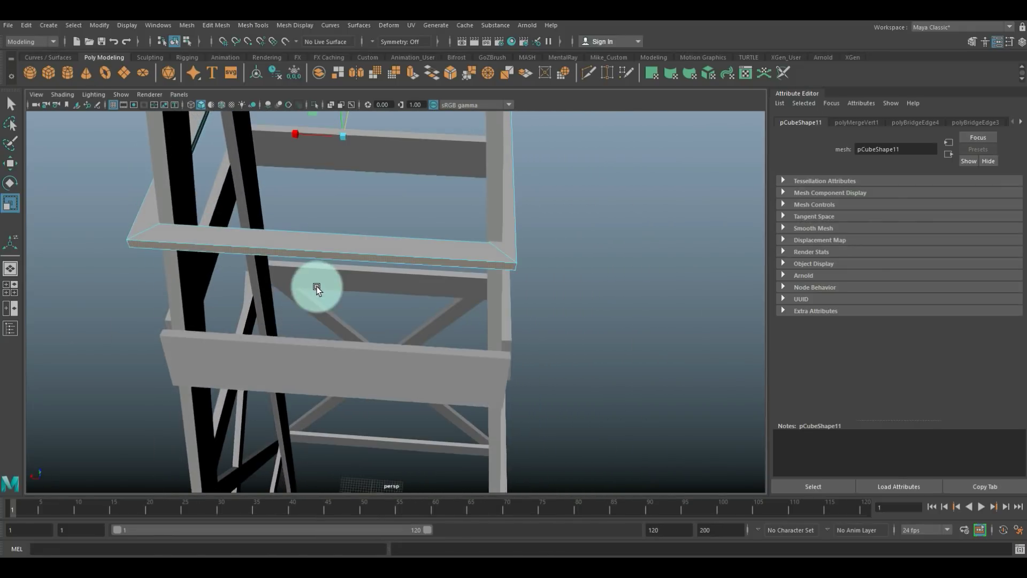
scroll(321, 289, "down", 5)
key("ctrl+e")
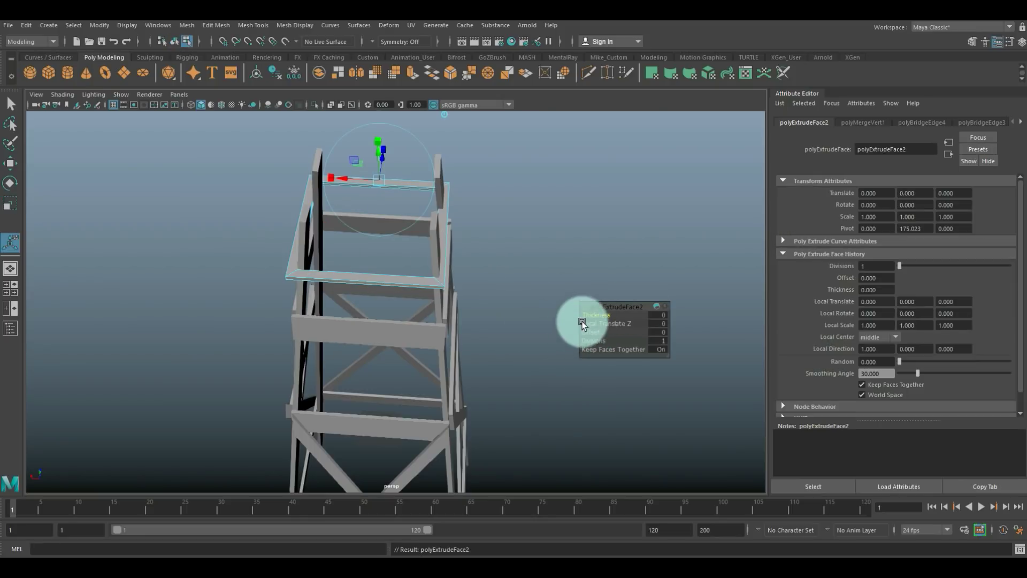
left_click_drag(598, 313, 615, 313)
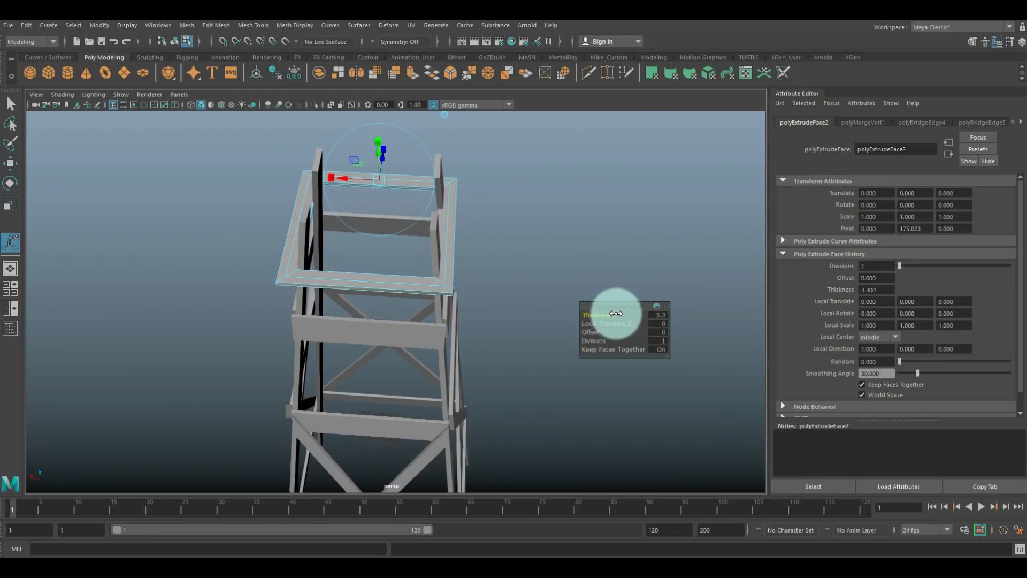
Step: Extrude the top faces of the frame's outer band and move them up to form a raised rim
left_click_drag(461, 386, 331, 314, "alt")
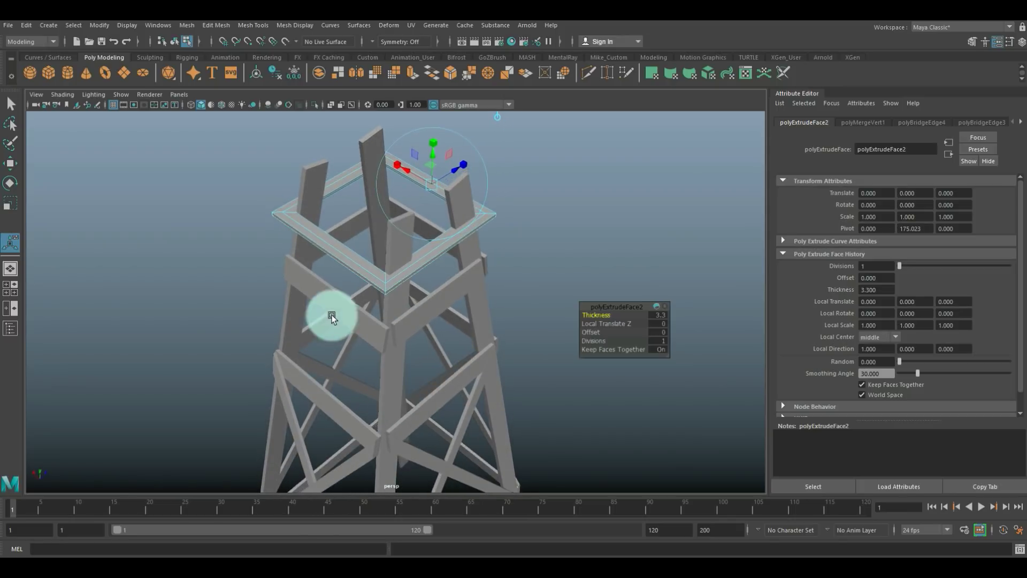
left_click(343, 256)
left_click(411, 270, "shift")
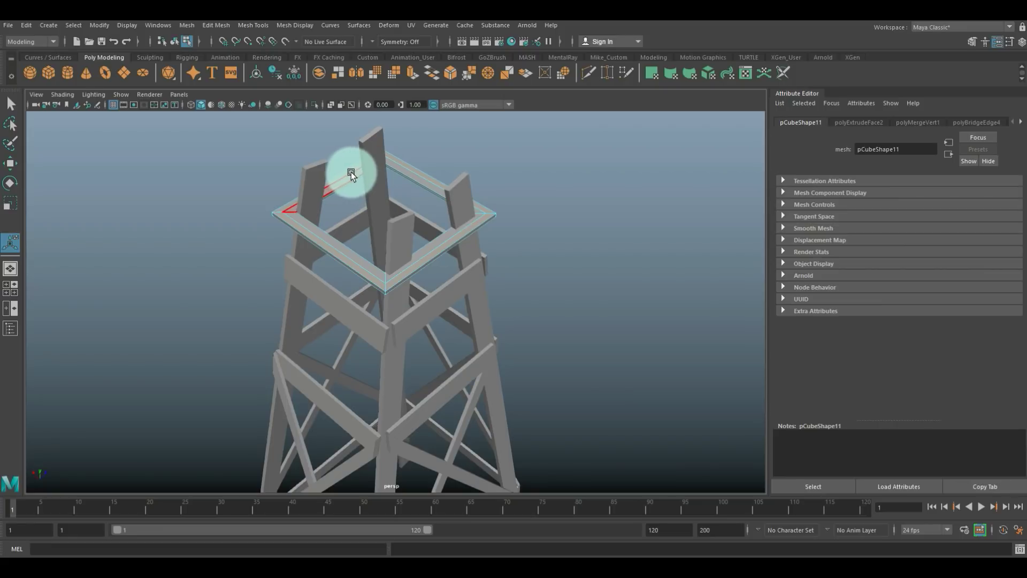
key("ctrl+e")
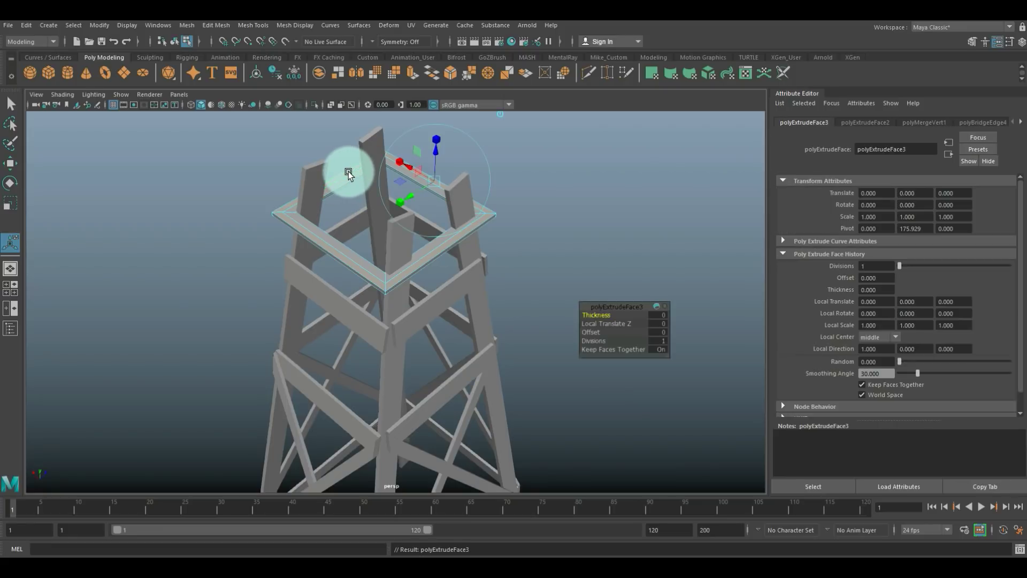
key("w")
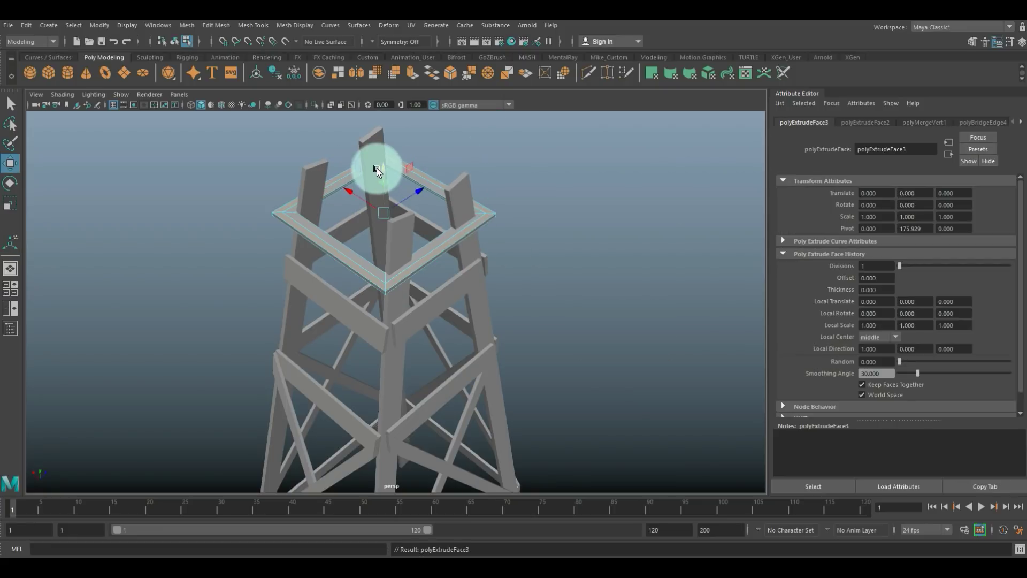
left_click_drag(385, 166, 384, 153)
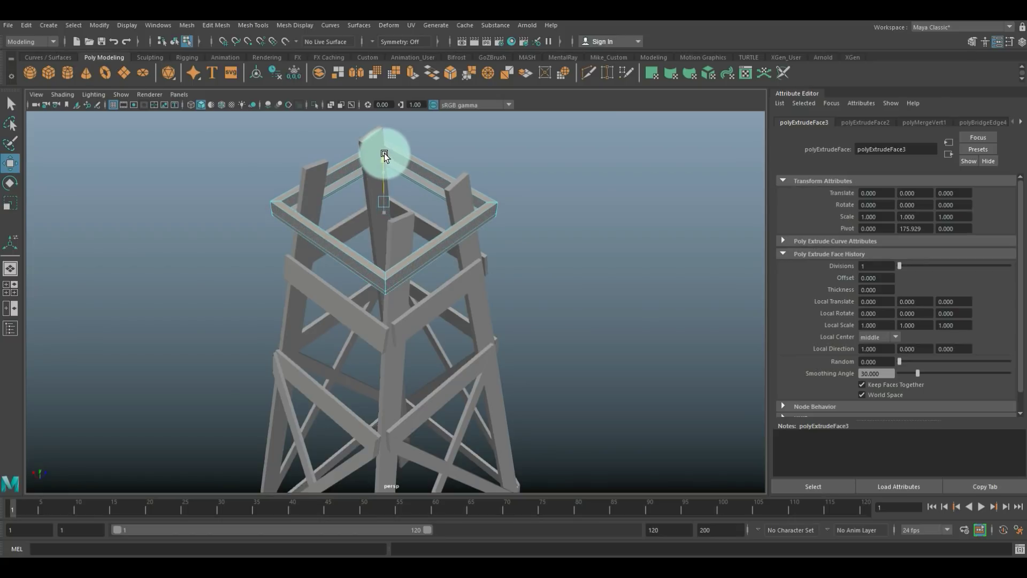
left_click(580, 249)
scroll(581, 248, "down", 3)
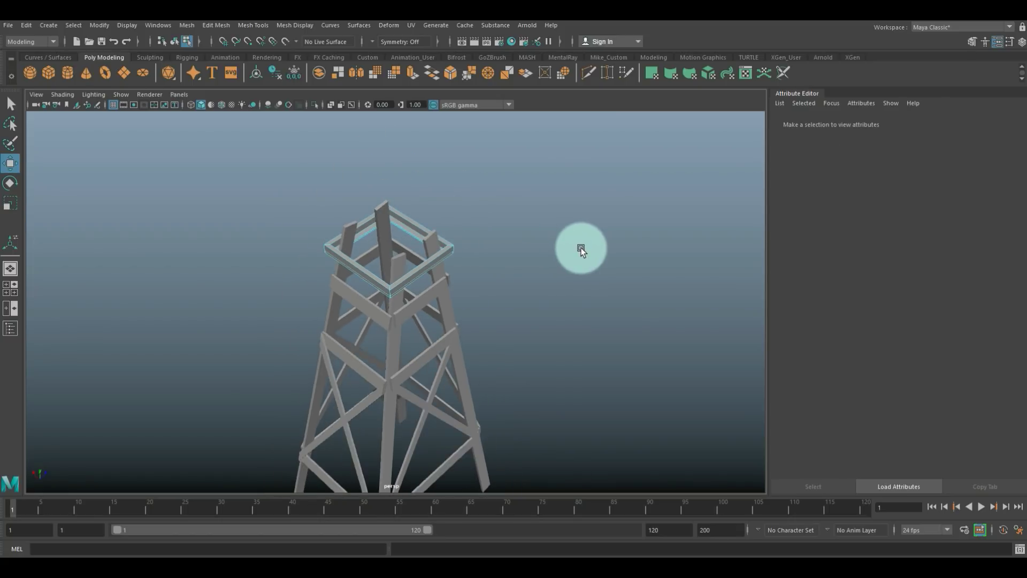
Step: Return the frame to object mode, select the reference image plane and scale it uniformly to about 5.395
scroll(581, 249, "down", 4)
left_click_drag(541, 288, 364, 288, "alt")
scroll(363, 288, "up", 10)
left_click_drag(136, 116, 370, 232, "alt")
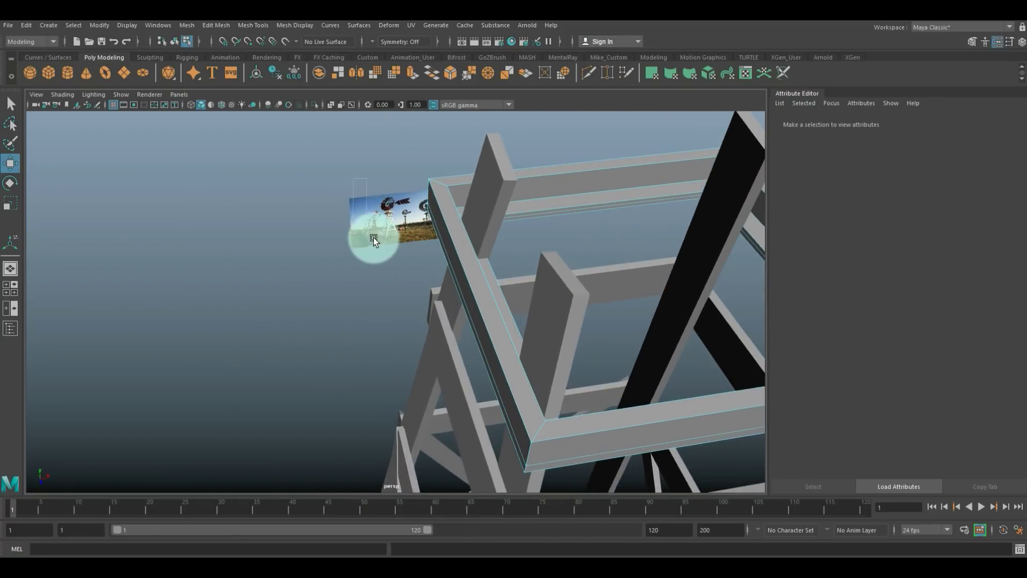
right_click(371, 222)
right_click_drag(467, 253, 503, 240)
left_click(357, 219)
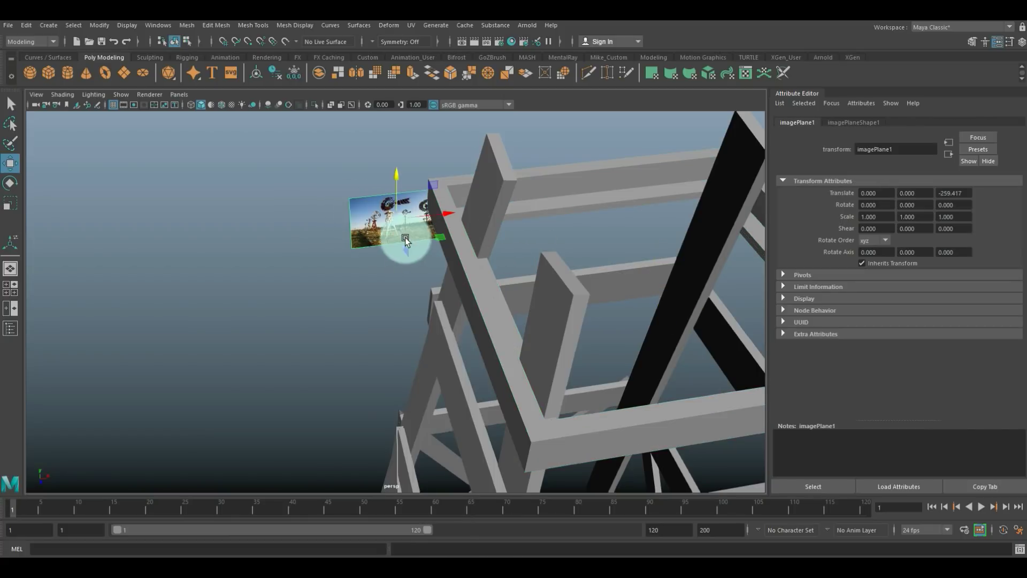
key("r")
left_click_drag(395, 216, 644, 203)
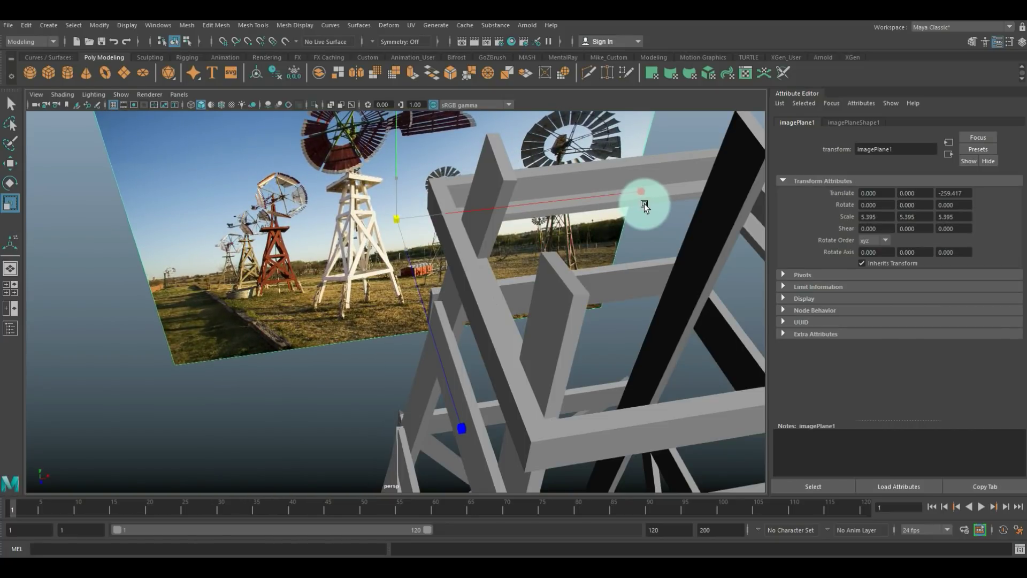
Step: Create a polygon cylinder in the tower's centre and stretch it into a tall pole scaled about 9.13 × 133.42 × 9.13
scroll(342, 308, "down", 8)
left_click_drag(319, 363, 333, 394, "alt")
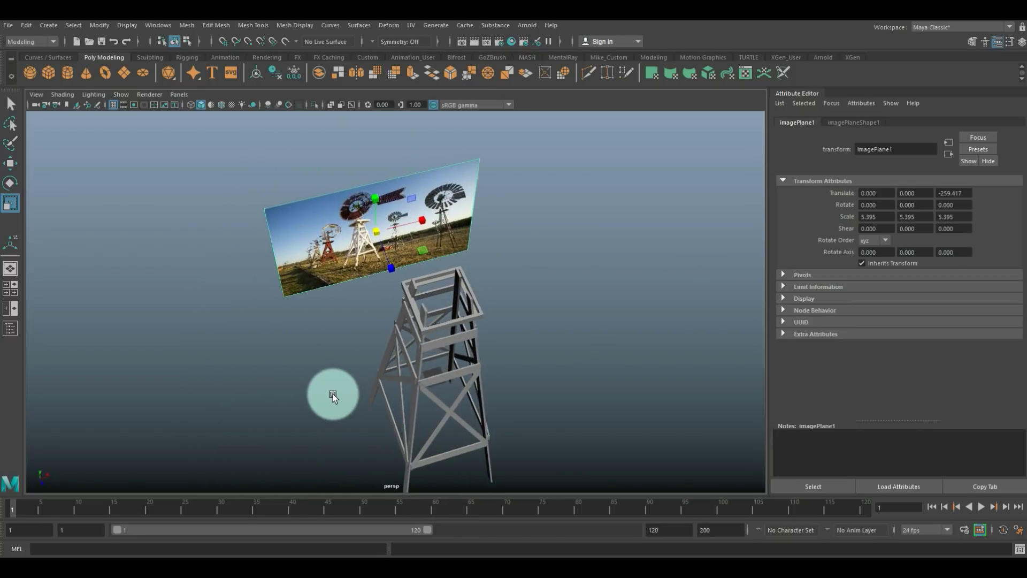
left_click(67, 74)
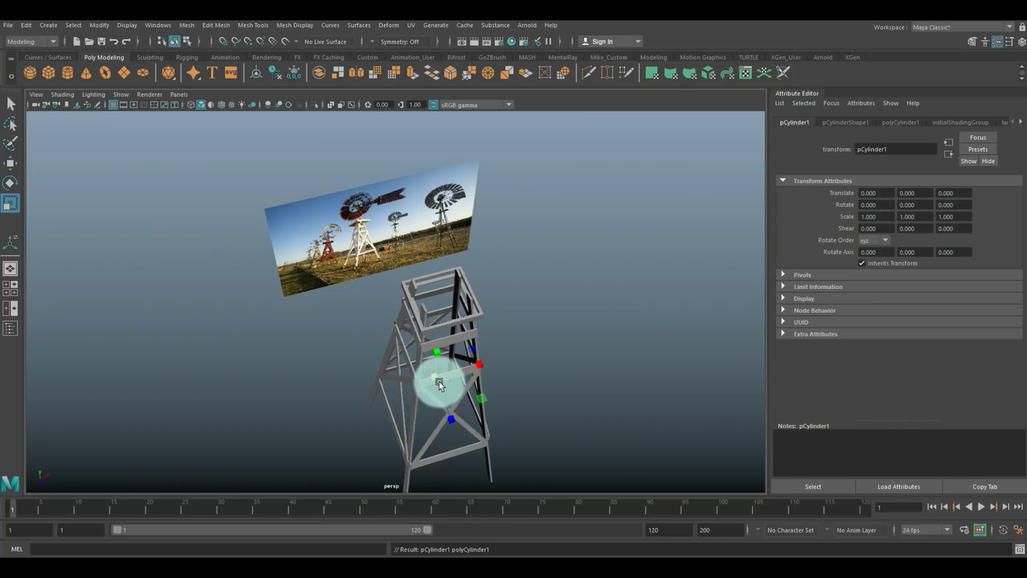
left_click_drag(436, 378, 448, 251)
left_click_drag(441, 352, 448, 229)
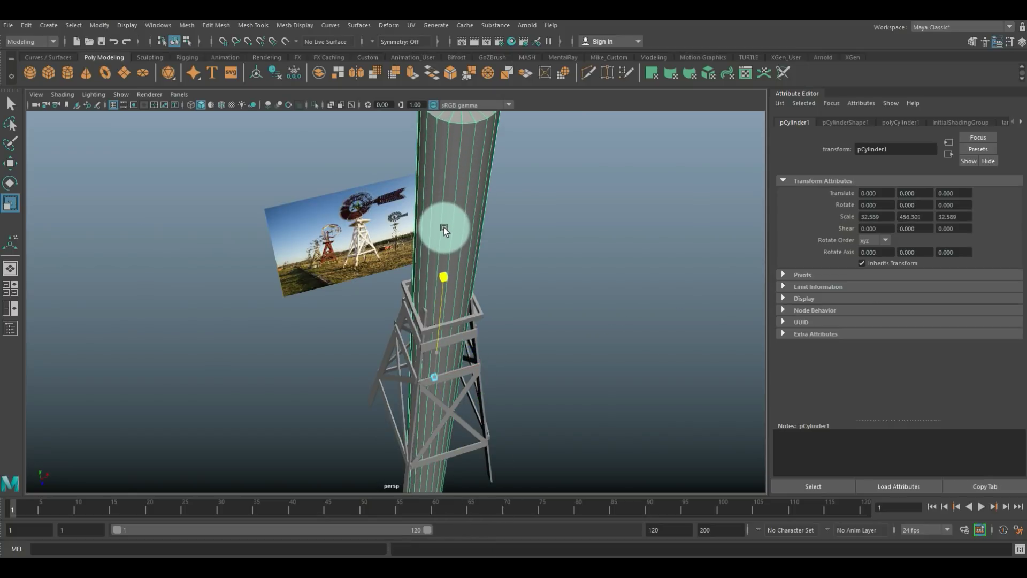
left_click_drag(433, 378, 33, 368)
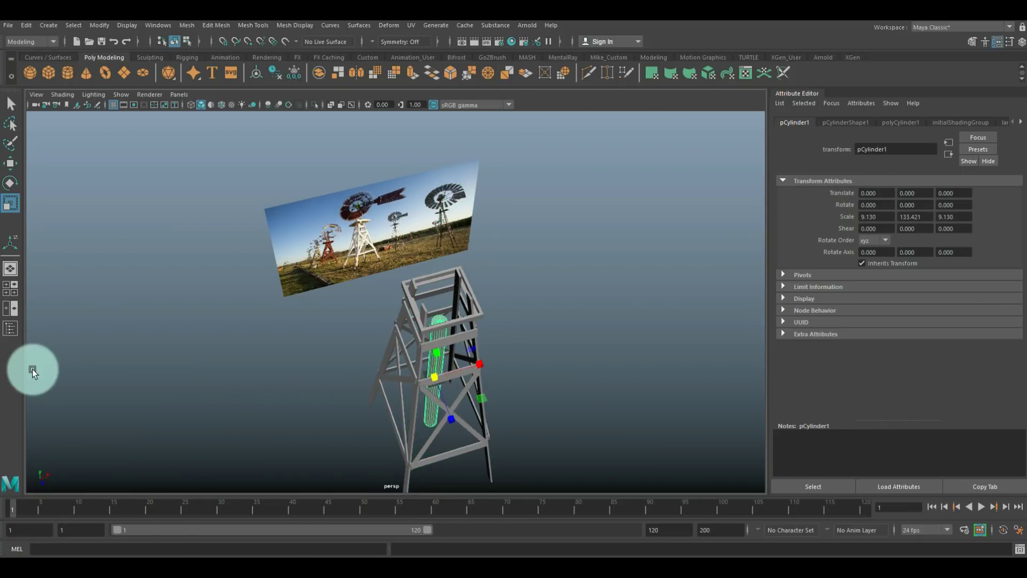
Step: In the side view, scale the pole down uniformly to about 4.133 × 60.395 × 4.133
left_click(10, 288)
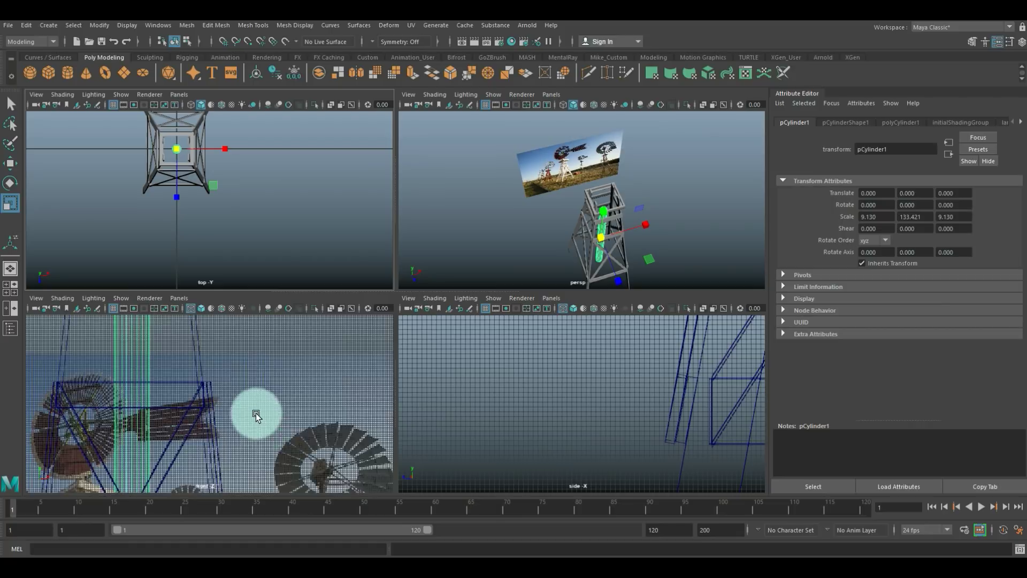
scroll(258, 397, "down", 3)
scroll(623, 422, "down", 6)
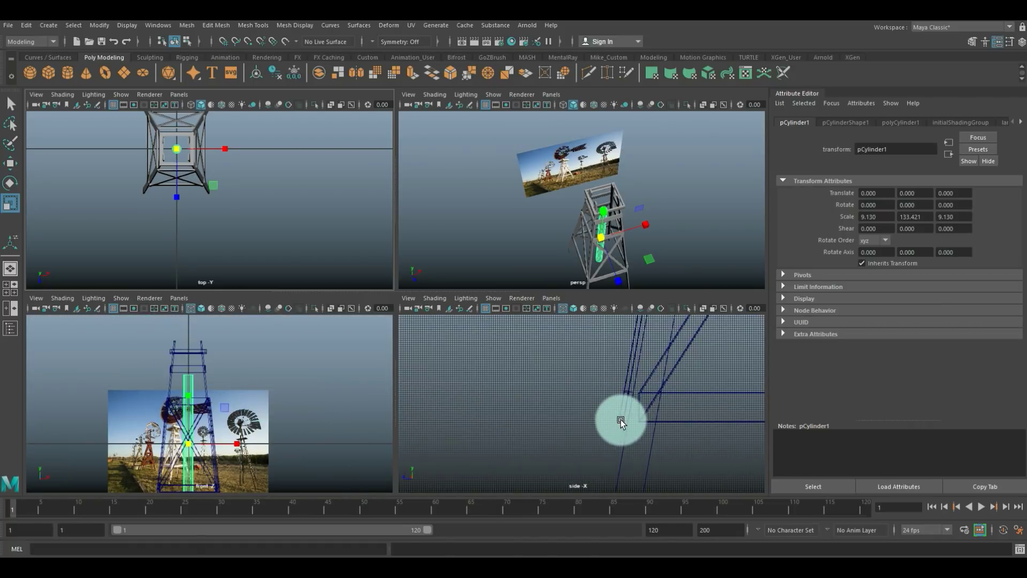
key("space")
scroll(589, 420, "down", 5)
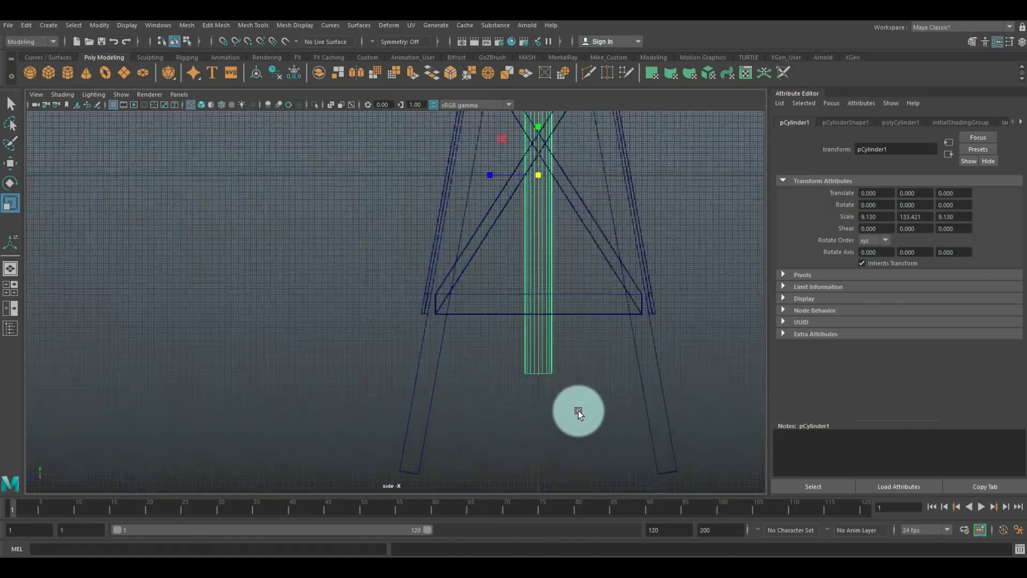
left_click_drag(507, 203, 424, 221)
Step: Move the pole's bottom vertices down to the level of the tower's feet
right_click_drag(502, 240, 493, 242)
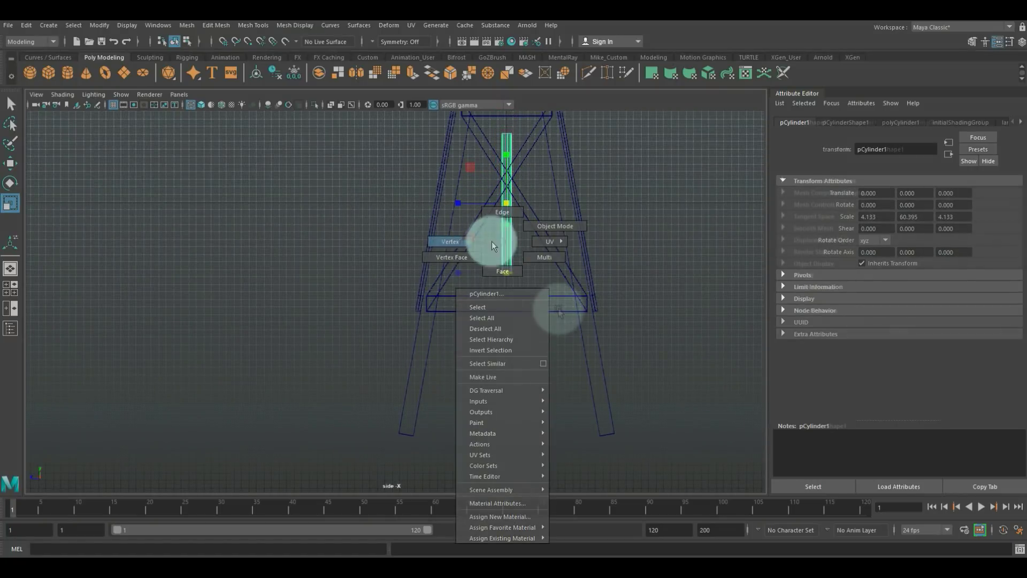
right_click_drag(492, 243, 453, 246)
key("w")
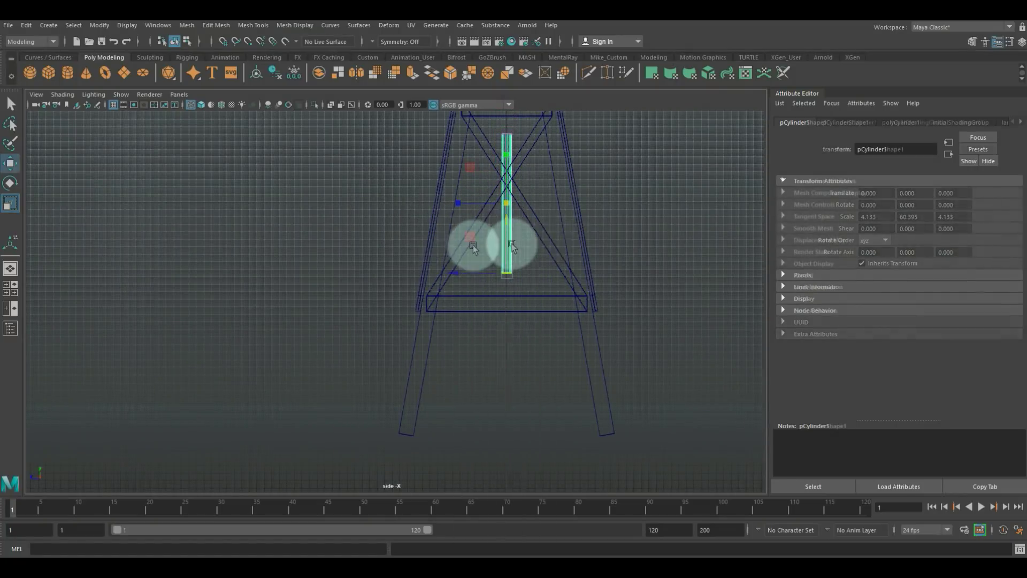
left_click_drag(509, 230, 507, 384)
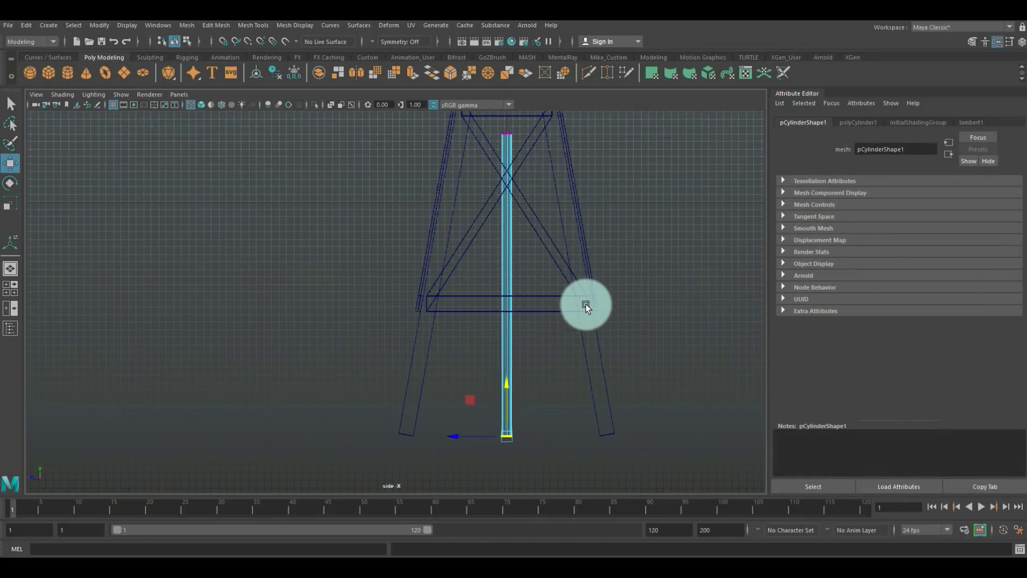
Step: Move the pole's top vertices up well above the tower platform, return to the perspective view and clear the selection
scroll(599, 287, "down", 3)
middle_click_drag(607, 275, 593, 414, "alt")
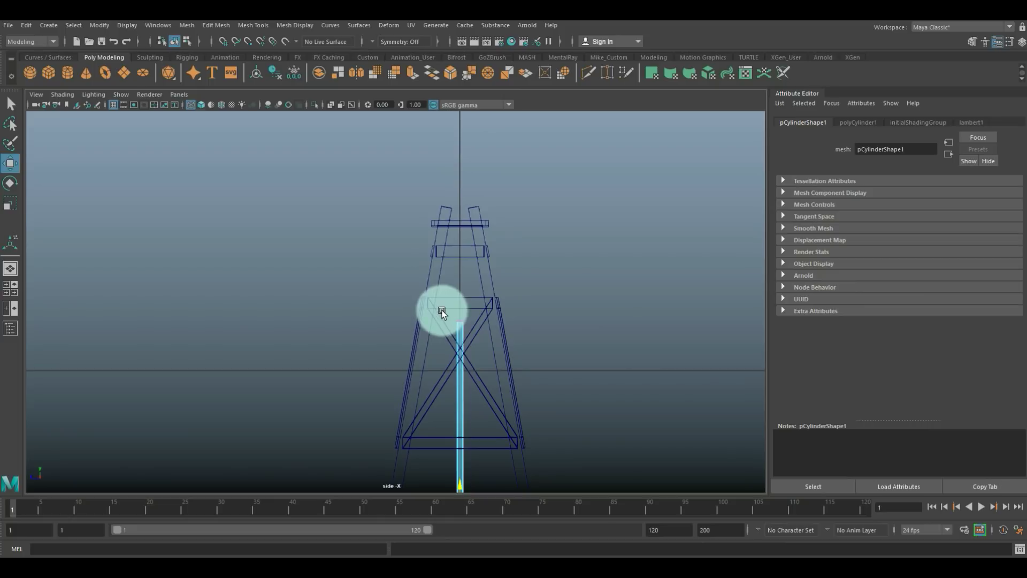
left_click_drag(441, 309, 511, 353)
left_click_drag(460, 272, 447, 94)
scroll(488, 193, "down", 2)
left_click(10, 289)
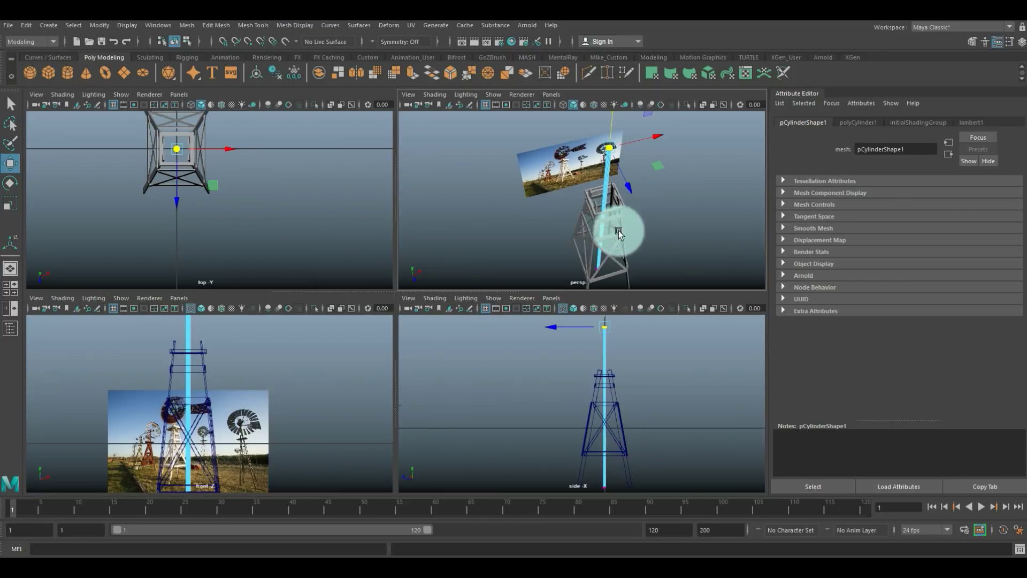
key("space")
left_click(649, 279)
Step: Duplicate the pole as an object and rotate the copy -90 degrees about Z so it lies horizontally
scroll(642, 284, "down", 3)
scroll(619, 304, "up", 3)
left_click_drag(610, 310, 539, 342, "alt")
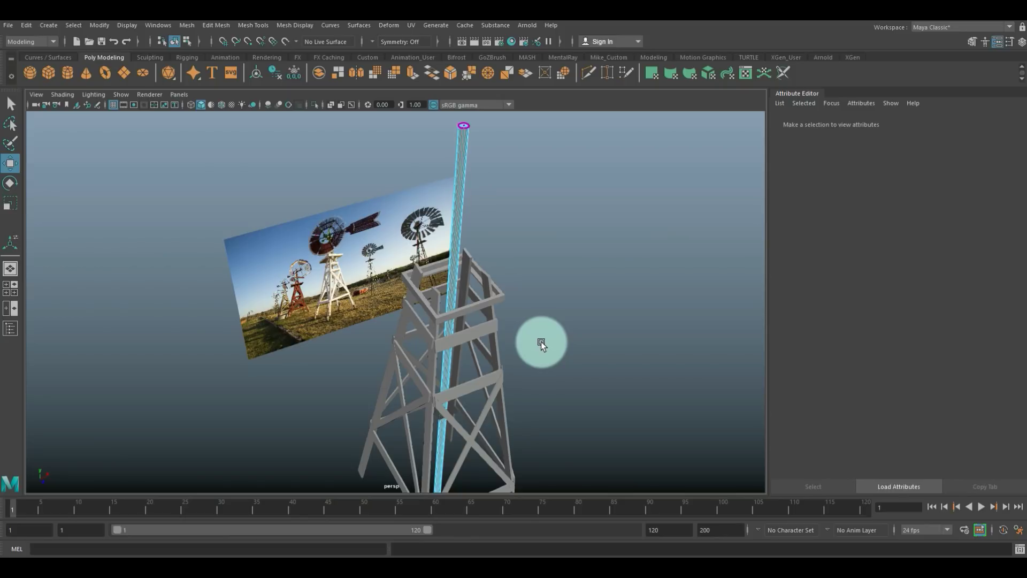
scroll(545, 340, "down", 3)
scroll(545, 340, "up", 3)
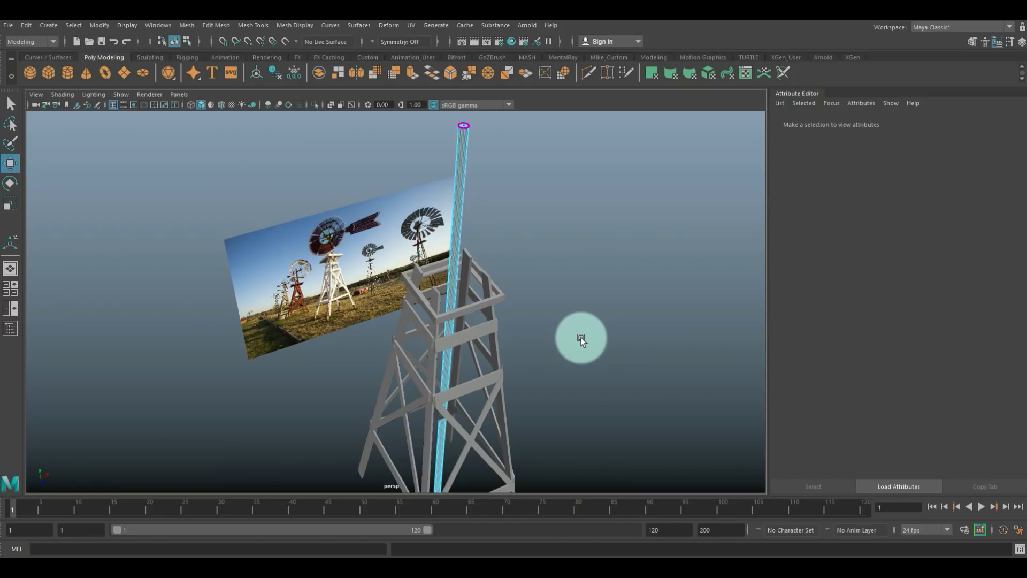
scroll(581, 337, "down", 4)
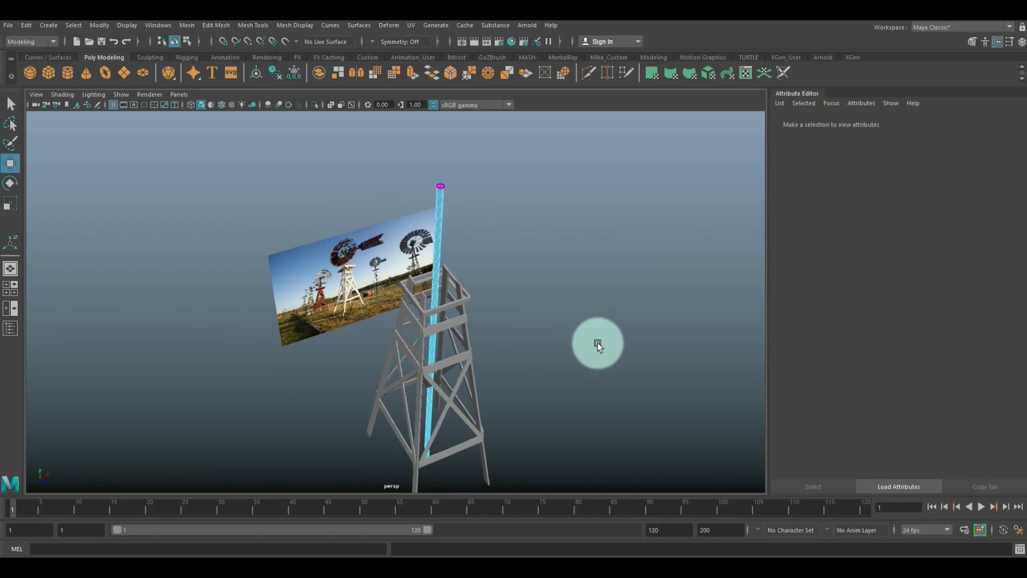
right_click_drag(437, 226, 489, 212)
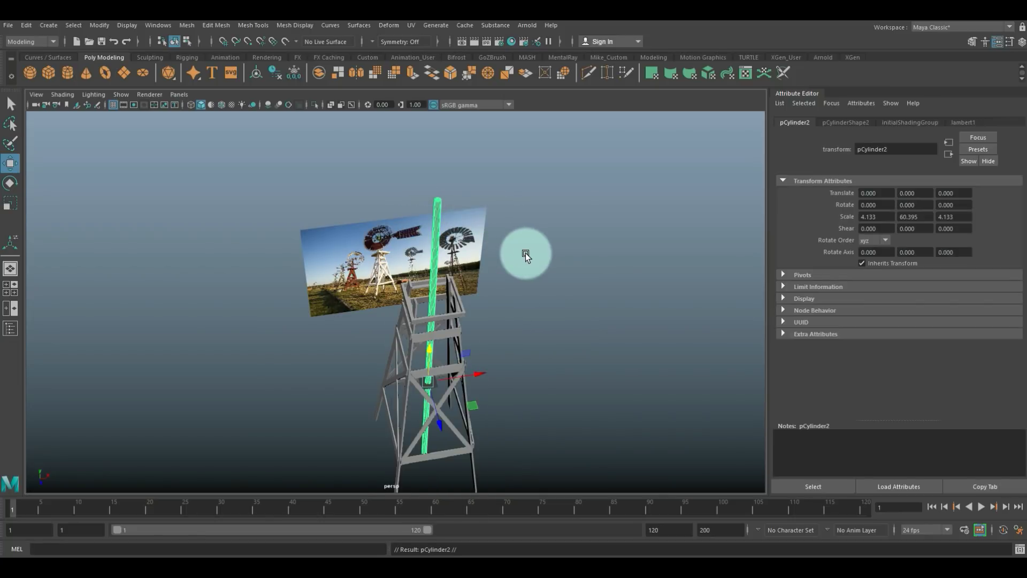
key("e")
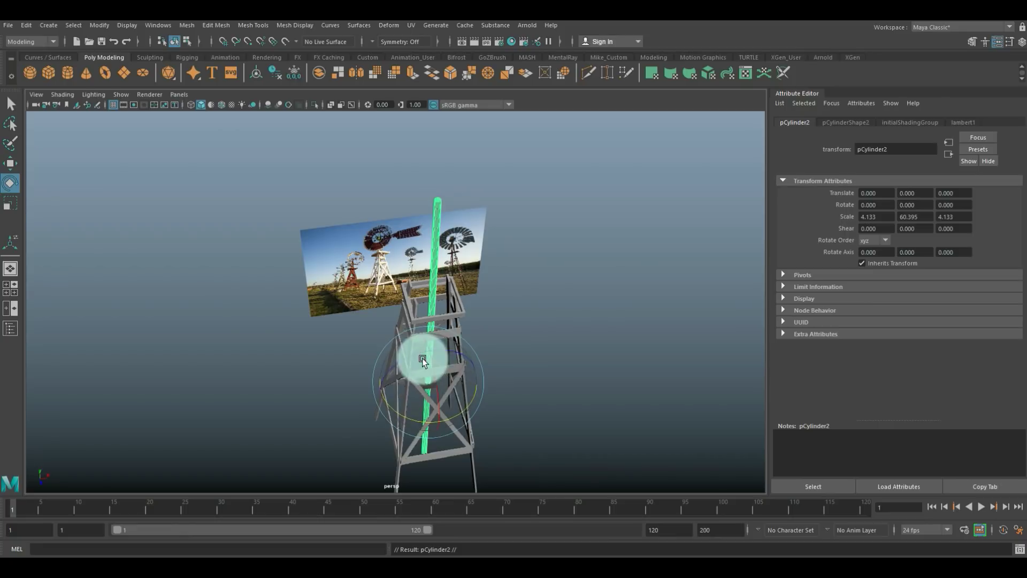
left_click_drag(404, 356, 454, 197)
Step: Raise the horizontal copy to about Y 274.5 and scale it down uniformly to about 3.261 × 47.654 × 3.261
key("w")
key("r")
left_click_drag(438, 247, 364, 253)
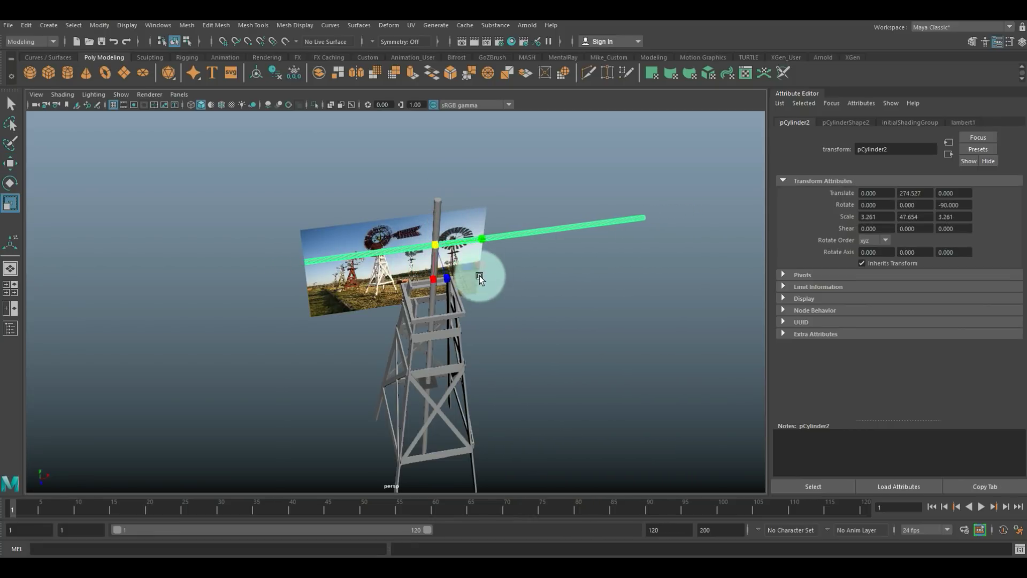
Step: Slide the horizontal shaft along X to about 119.5 and shorten it by pulling its far-end vertices back toward the pole
key("w")
left_click_drag(487, 237, 552, 225)
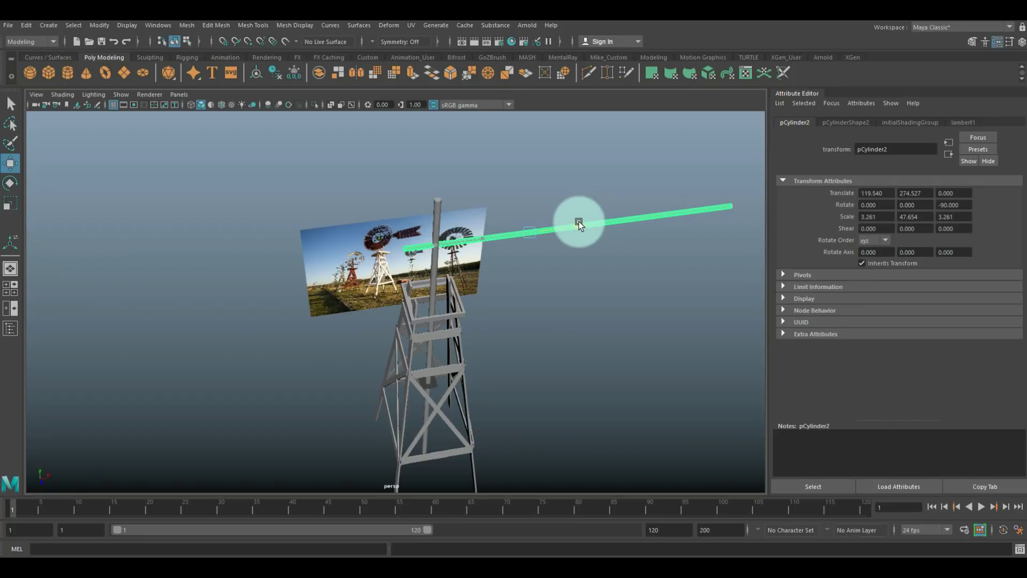
right_click_drag(631, 219, 581, 221)
left_click(750, 213)
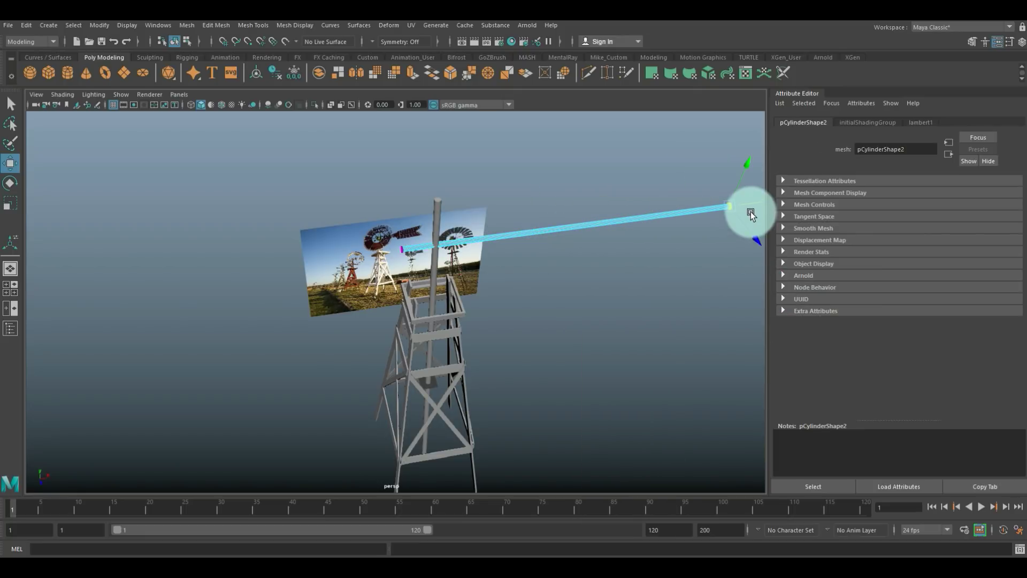
left_click_drag(754, 204, 565, 227)
left_click(568, 317)
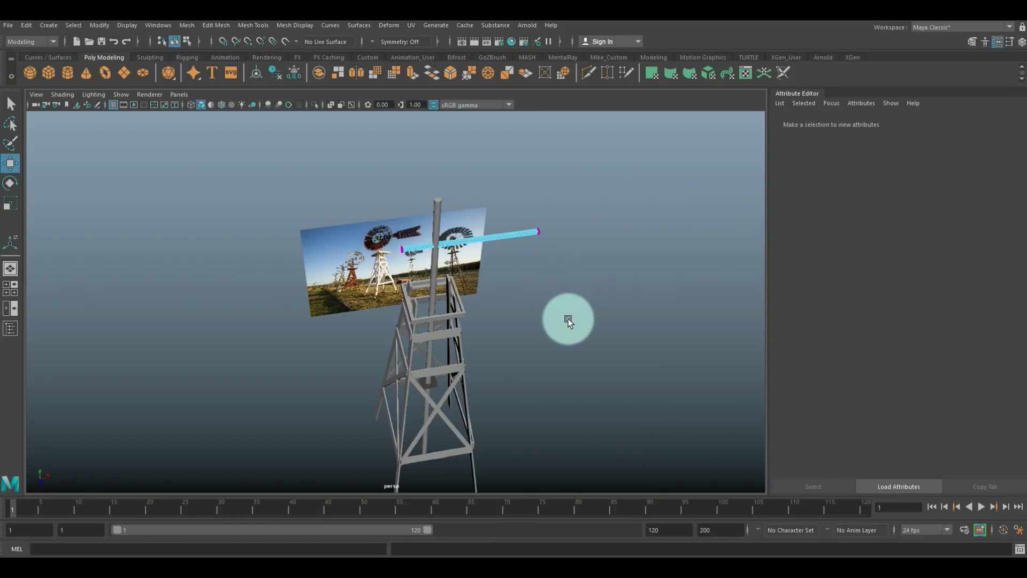
Step: Create a polygon cube beside the tower at about X 360.4, Y 292.1 and scale it into a thin square panel, about 260.815 × 260.815 × 8.401
scroll(569, 321, "down", 5)
mouse_move(571, 357)
left_mouse_down("alt")
mouse_move(612, 336)
mouse_move(579, 354)
left_mouse_up("alt")
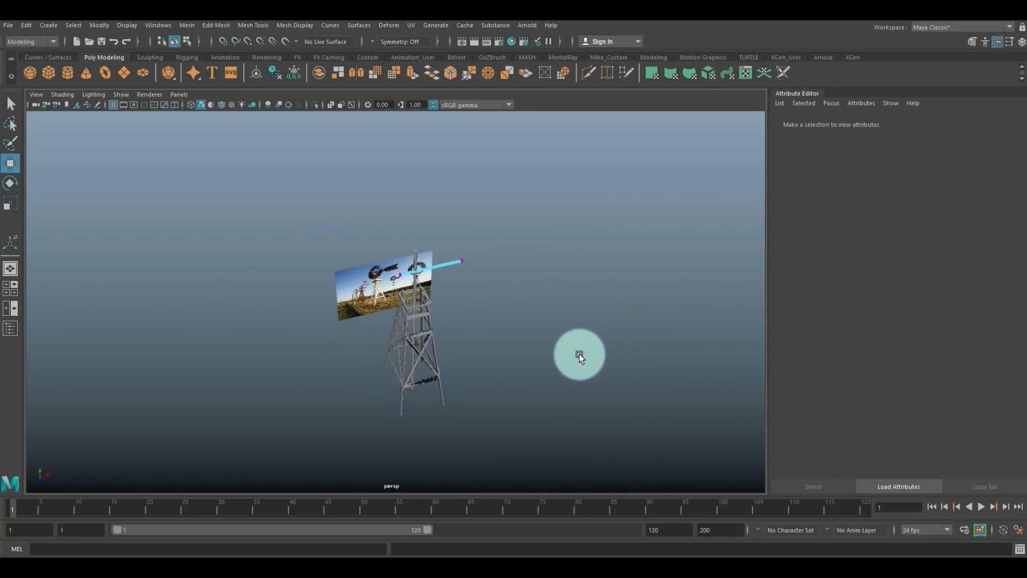
left_click(53, 77)
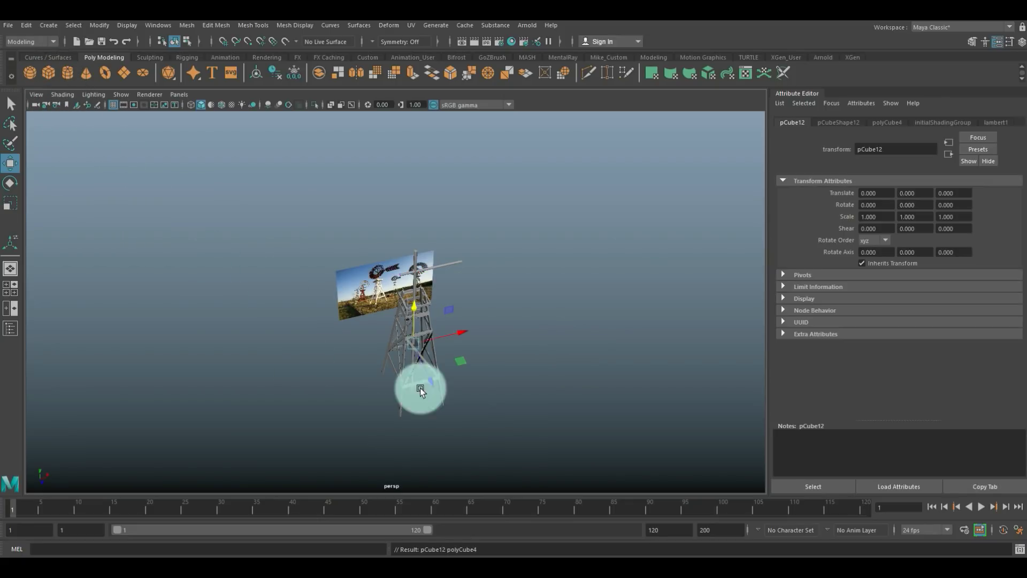
left_click_drag(416, 311, 422, 227)
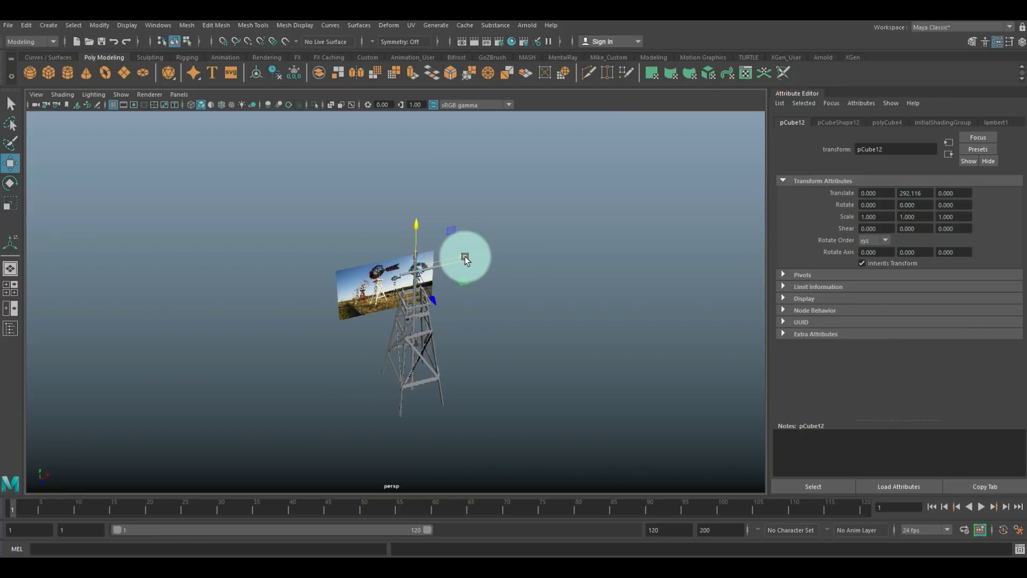
key("r")
left_click_drag(545, 233, 625, 245)
left_click_drag(569, 271, 533, 227)
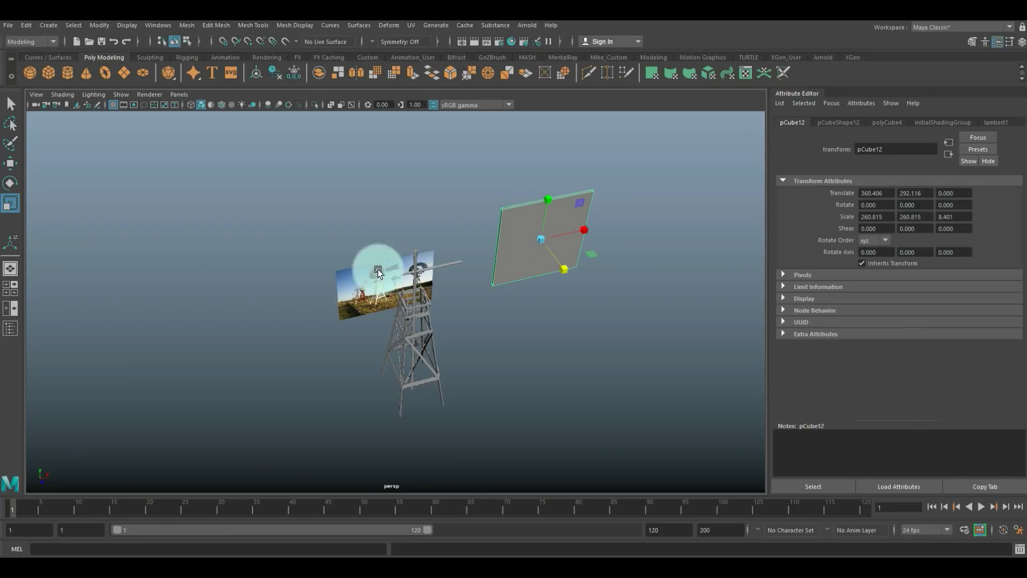
Step: In the front view, align the panel with the shaft at about X 186.2, Y 273.4 and reduce its Y scale to about 78.245
key("space")
scroll(298, 413, "down", 3)
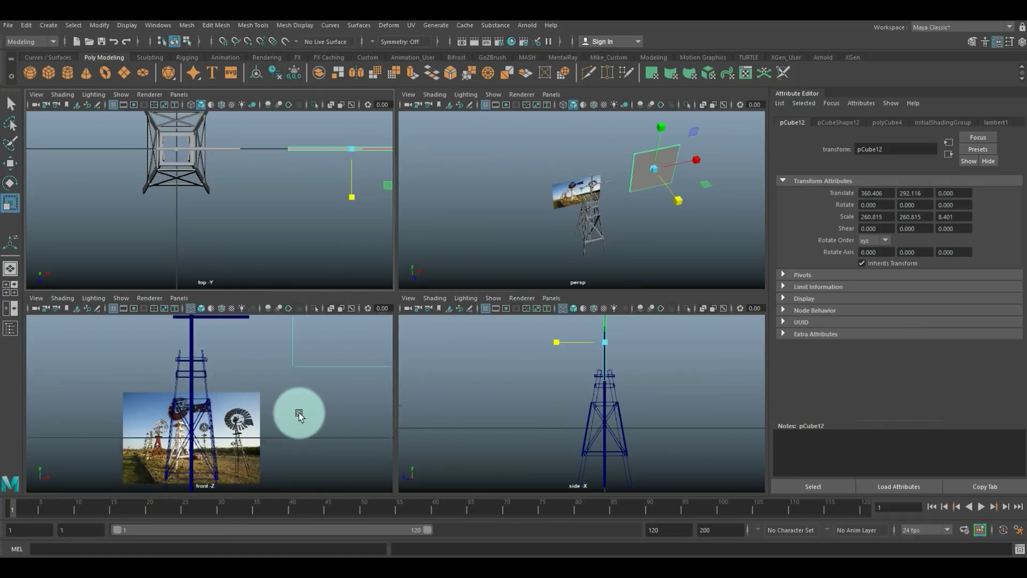
key("space")
key("w")
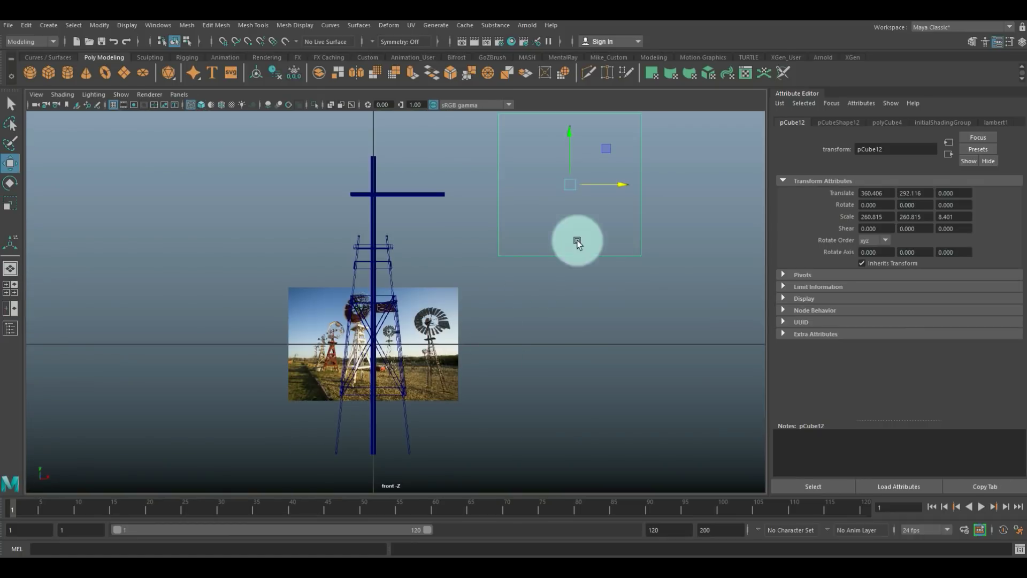
left_click_drag(617, 187, 488, 216)
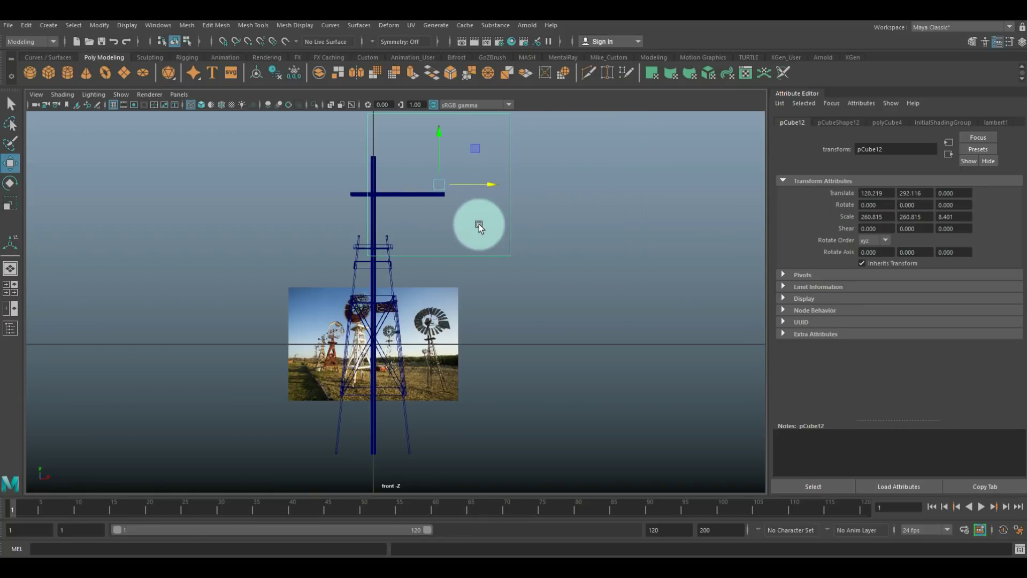
left_click_drag(439, 136, 438, 148)
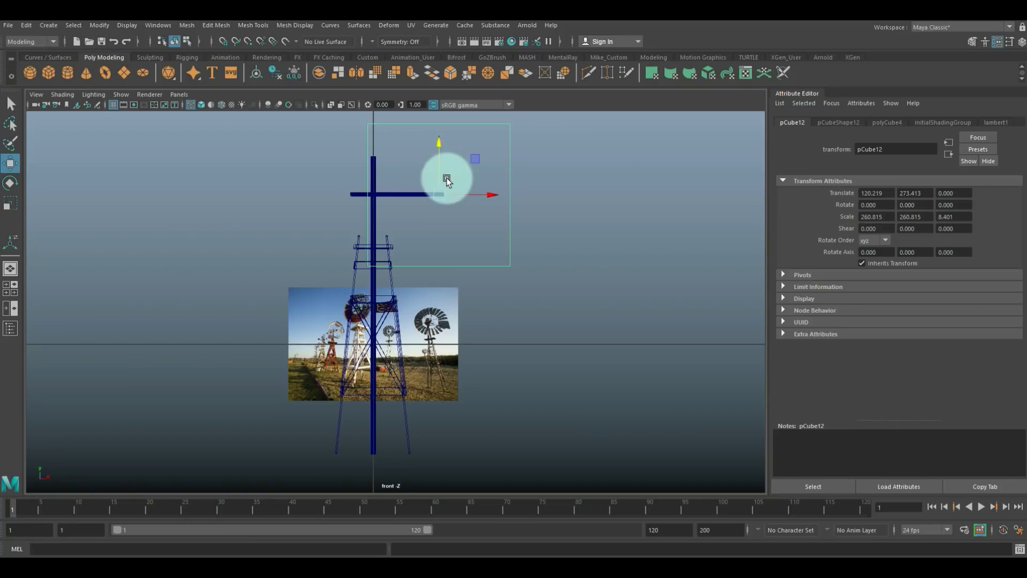
key("r")
left_click_drag(443, 149, 533, 195)
key("w")
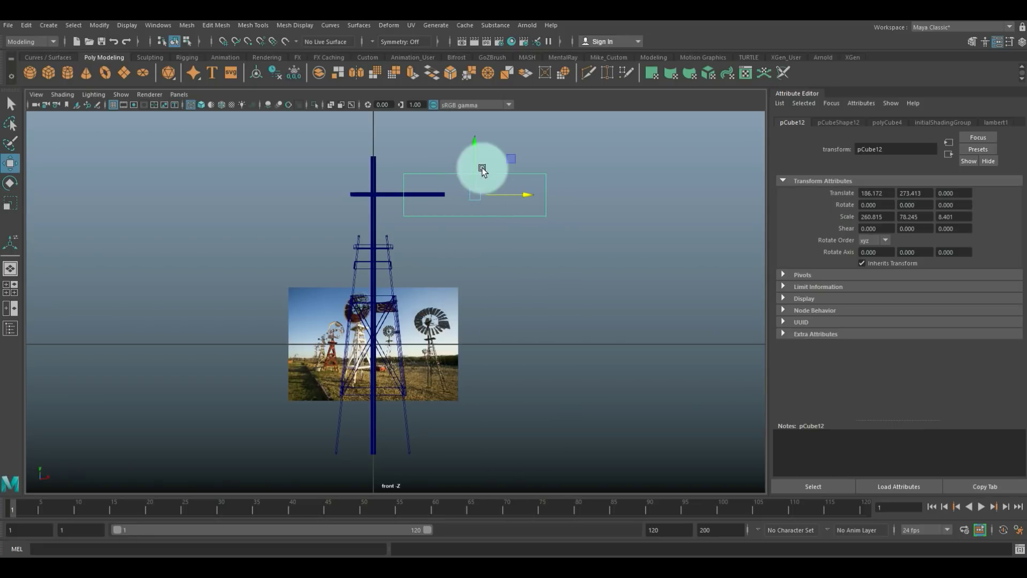
Step: Insert one evenly spaced horizontal edge loop through the middle of the panel using the Multiple edge loops setting
left_click(291, 27)
mouse_move(261, 28)
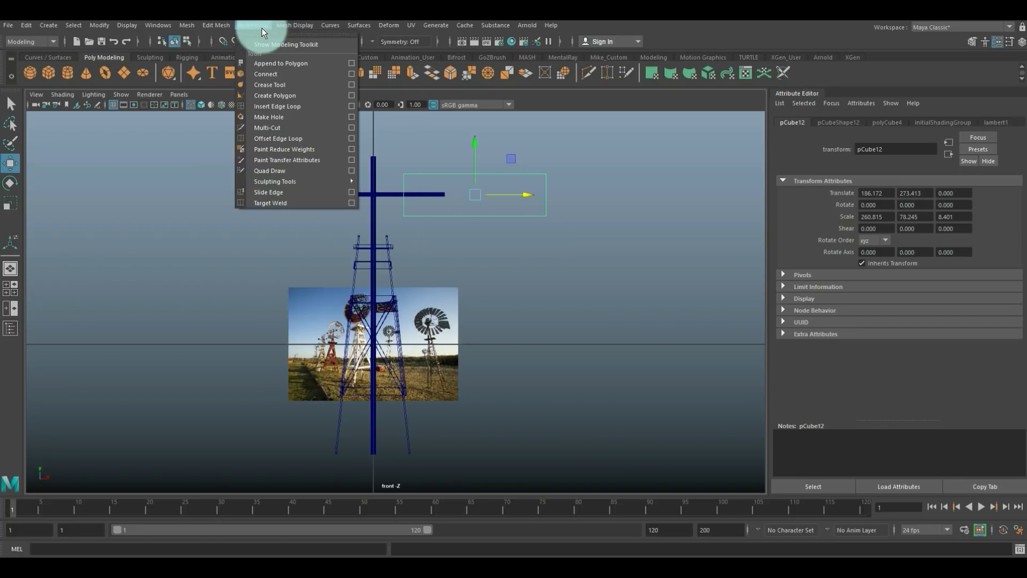
left_click(351, 106)
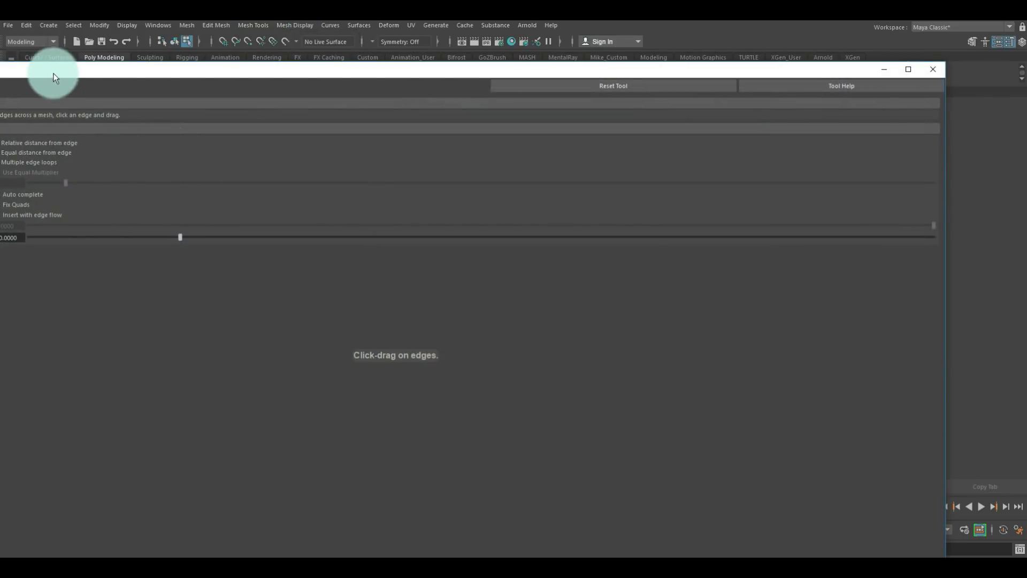
left_click_drag(53, 72, 216, 89)
left_click(187, 165)
left_click(194, 184)
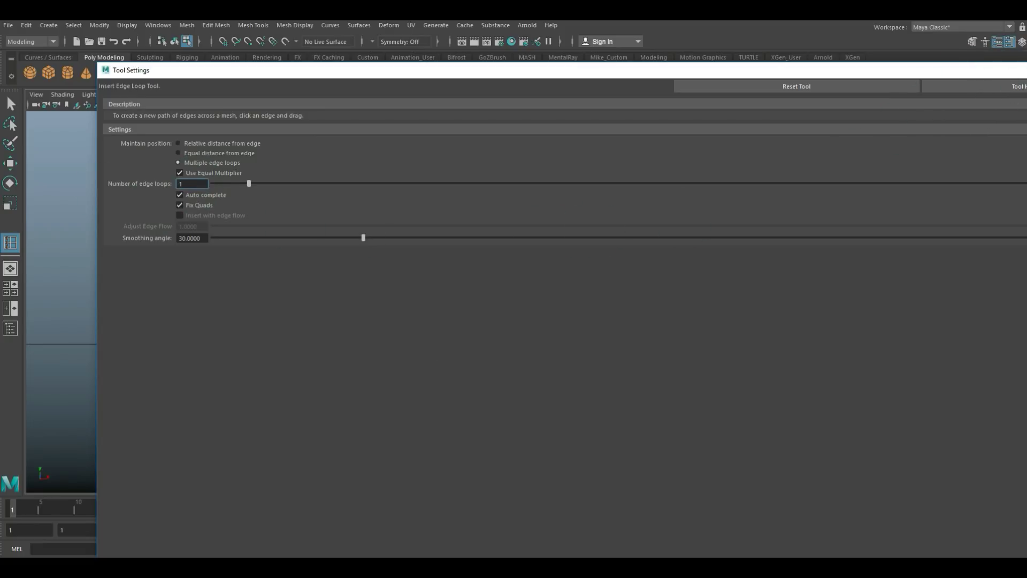
left_click(1026, 70)
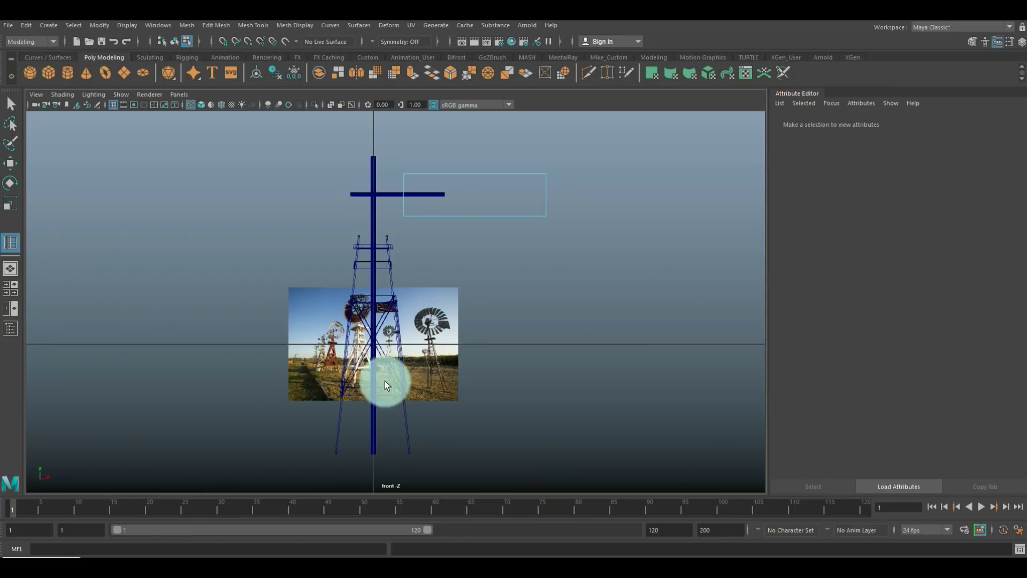
left_click(545, 198)
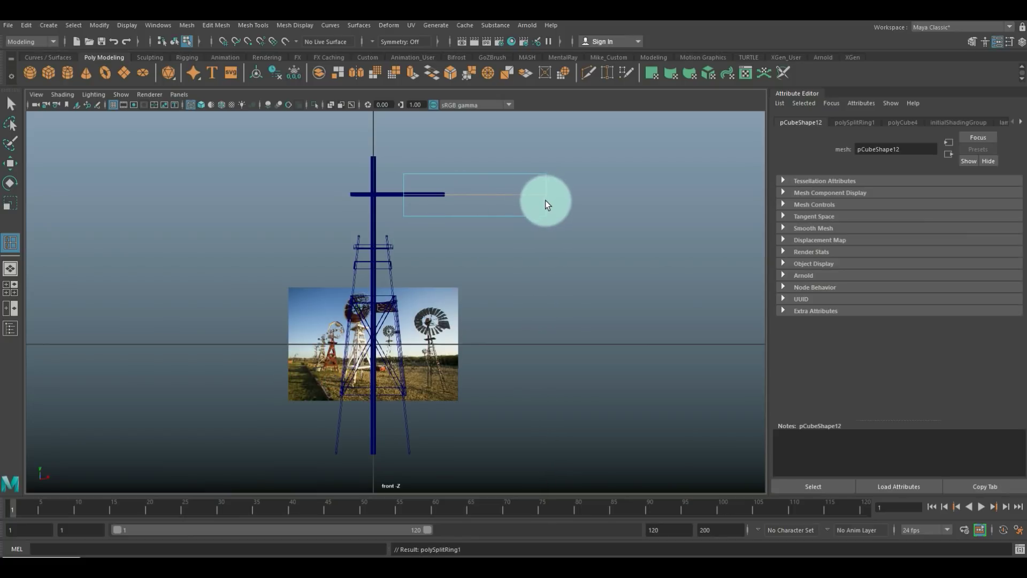
key("q")
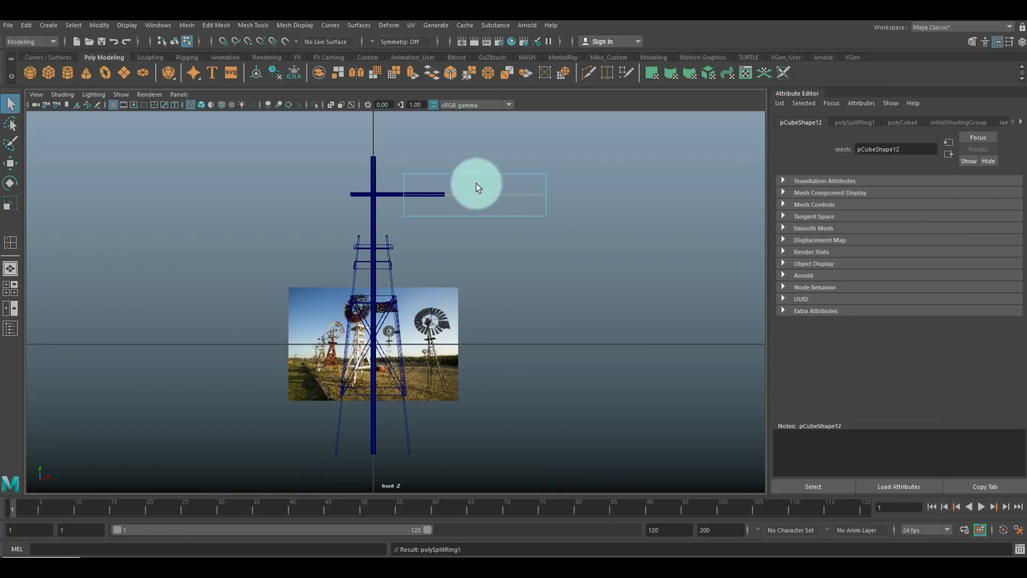
Step: Shift the panel's upper and lower vertices away from the pole along X to form a pointed front and a notched tail
right_click_drag(473, 176, 388, 165)
left_click_drag(392, 165, 570, 180)
left_click_drag(393, 210, 579, 241)
key("w")
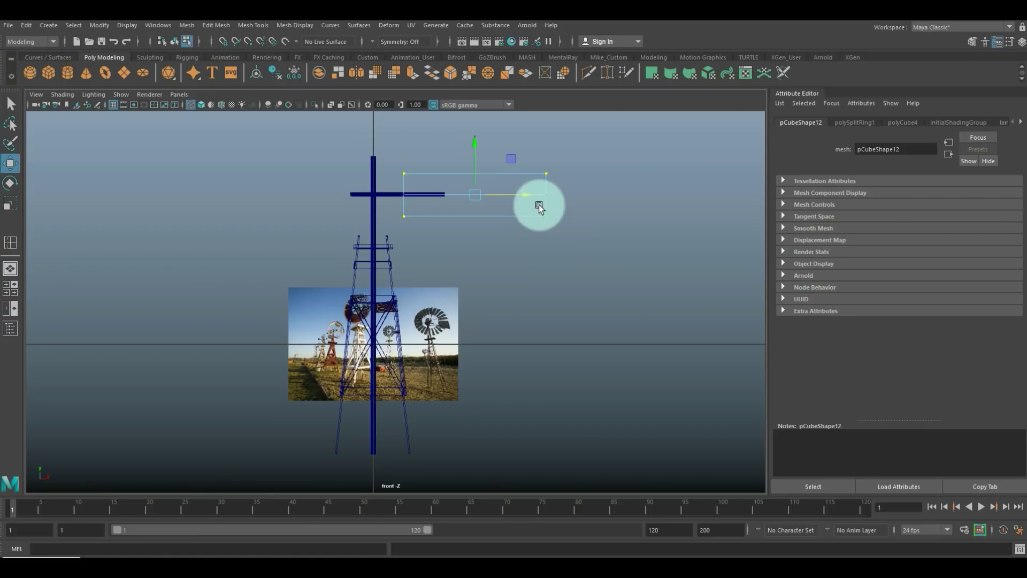
left_click_drag(542, 193, 547, 193)
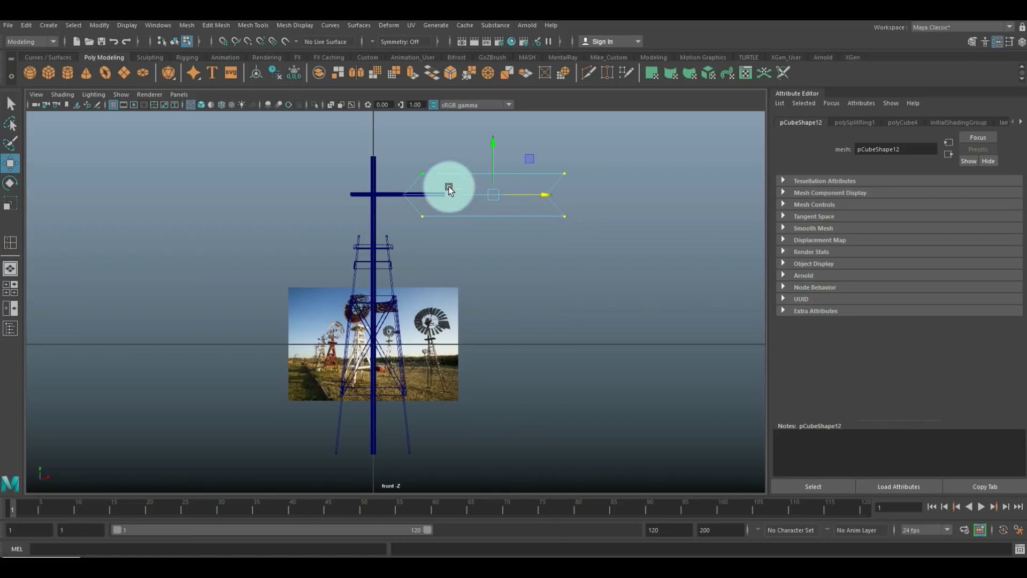
Step: Scale the vane's two front corner vertex pairs closer together vertically to narrow the end nearest the pole
left_click_drag(393, 158, 445, 249)
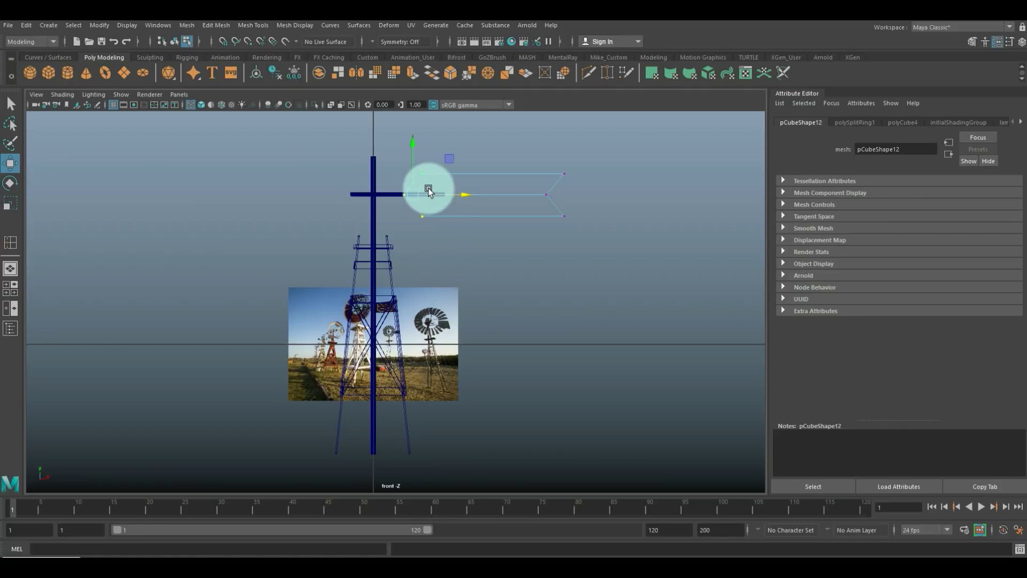
left_click(417, 159)
left_click_drag(418, 158, 434, 241)
key("r")
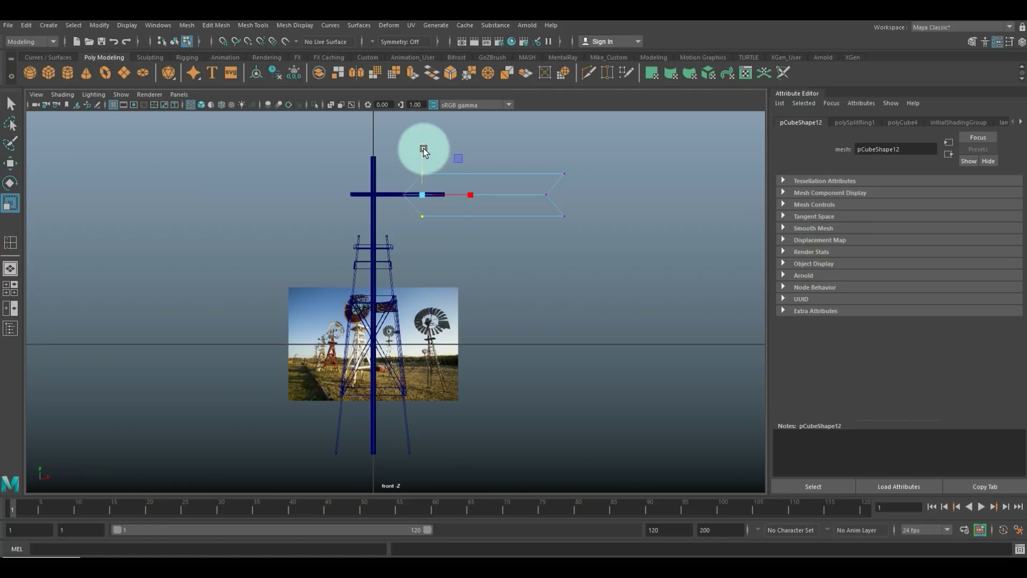
left_click_drag(423, 153, 425, 162)
Step: Spread the vane's rear vertices vertically to widen the tail and move them toward the pole to shorten the vane
left_click_drag(524, 150, 600, 261)
left_click_drag(551, 149, 555, 110)
key("w")
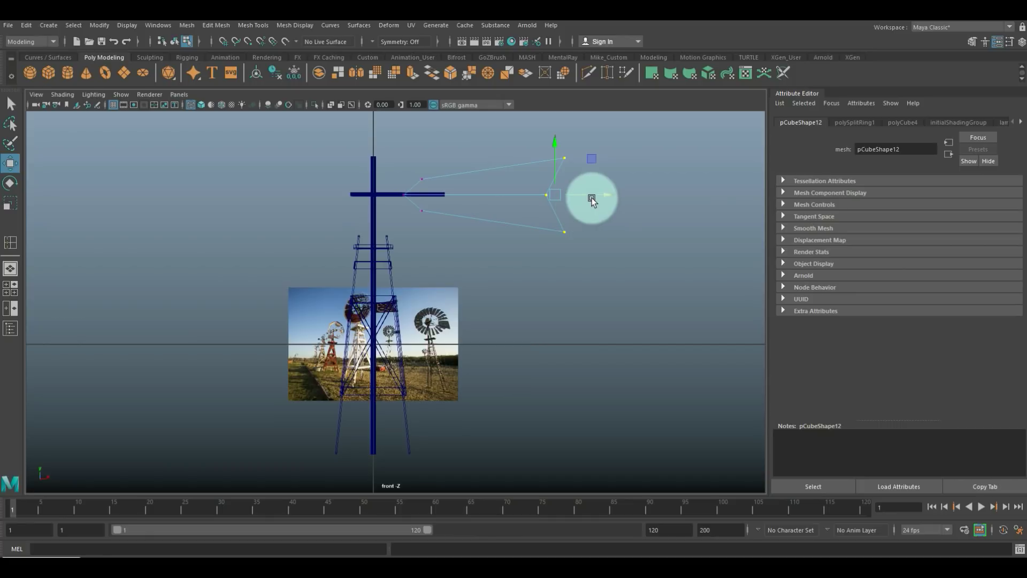
left_click_drag(605, 197, 548, 197)
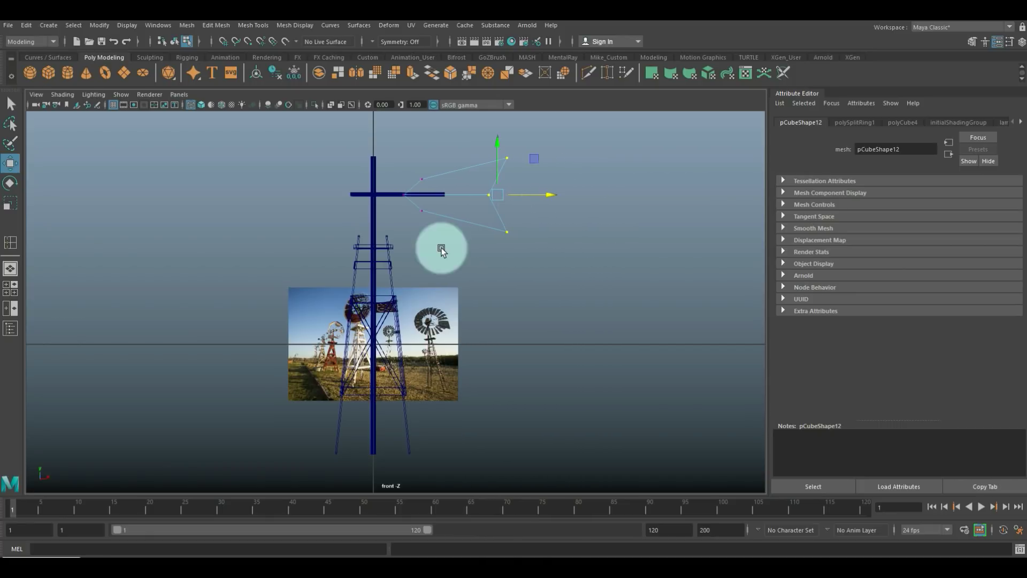
Step: Return to the perspective view and thin the whole vane to a Z scale of about 3.761
left_click(6, 292)
key("space")
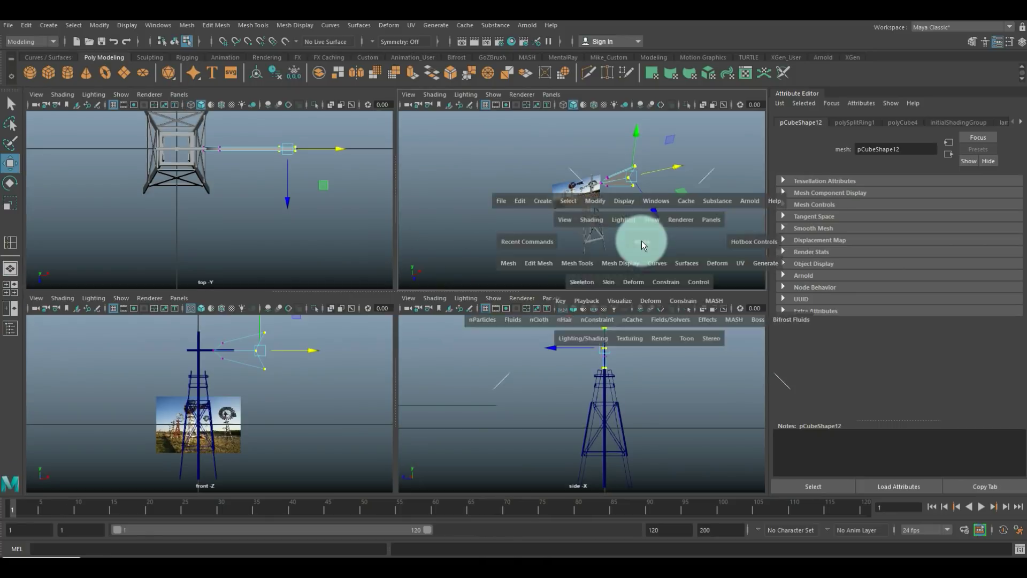
left_click(614, 308)
left_click_drag(590, 328, 579, 369, "alt")
scroll(578, 367, "up", 3)
right_click_drag(576, 343, 624, 267)
key("r")
left_click_drag(599, 416, 612, 383)
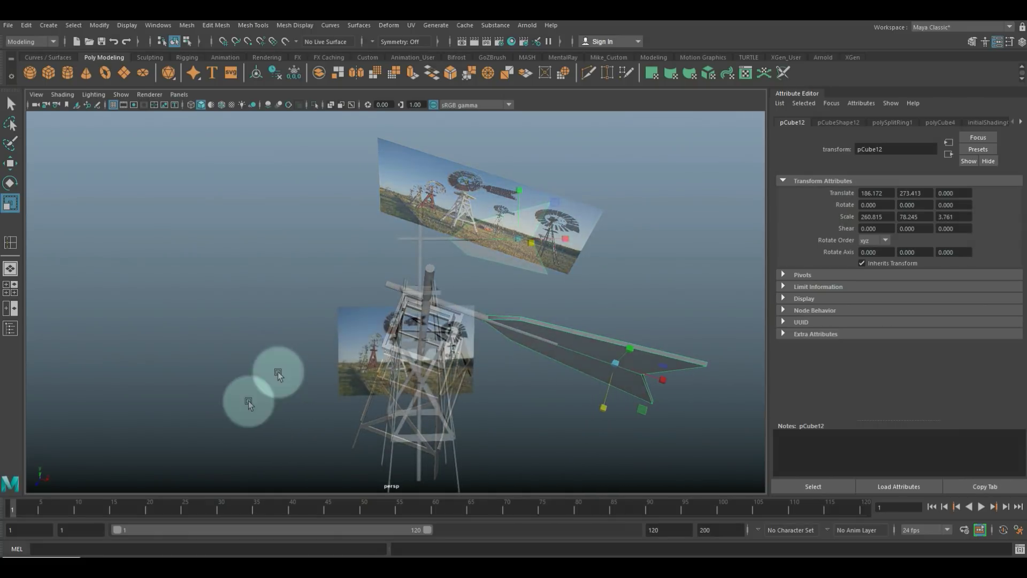
Step: Scale the vane down uniformly to about 148.158 × 44.447 × 2.136, move it to about X 141.3 over the shaft's end and deselect it
scroll(271, 394, "down", 5)
left_click_drag(293, 393, 390, 373, "alt")
right_click_drag(487, 270, 516, 250)
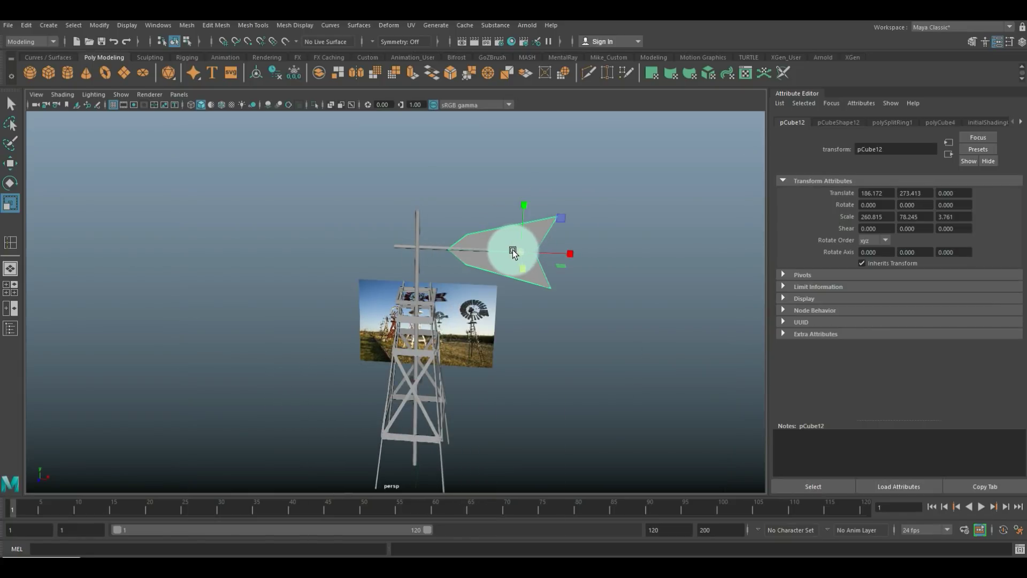
left_click_drag(522, 253, 486, 261)
key("w")
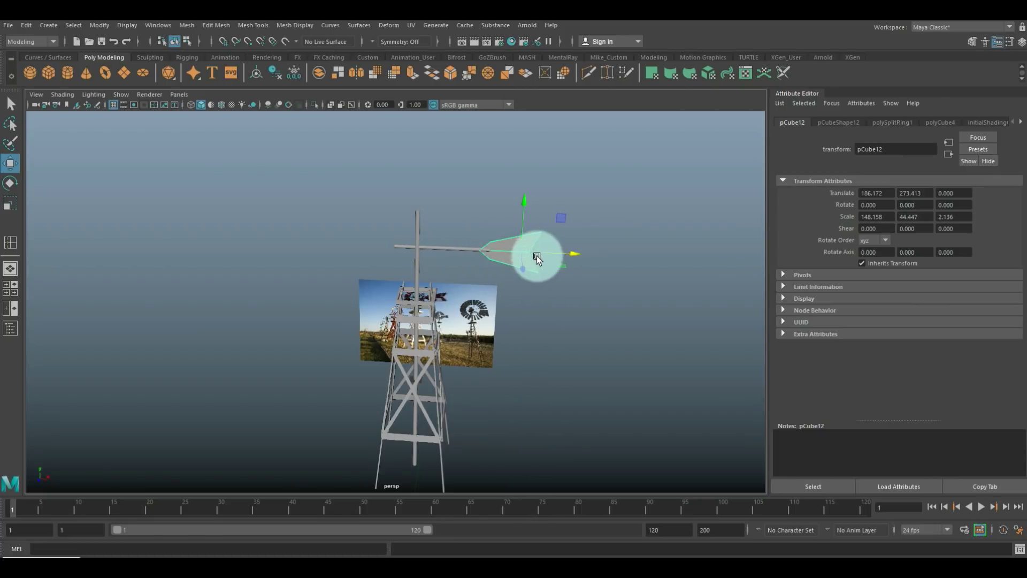
left_click_drag(571, 256, 544, 257)
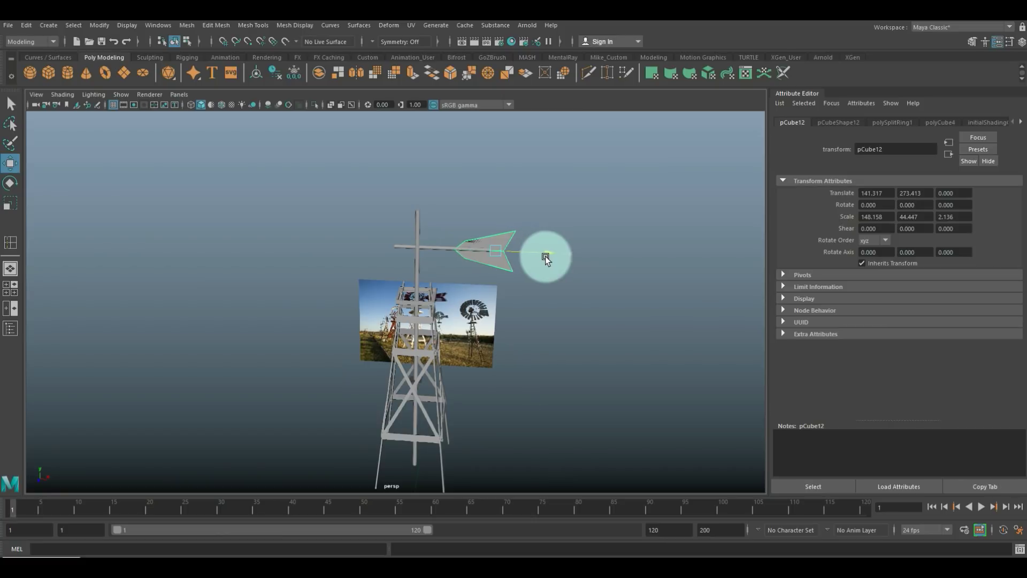
left_click(572, 352)
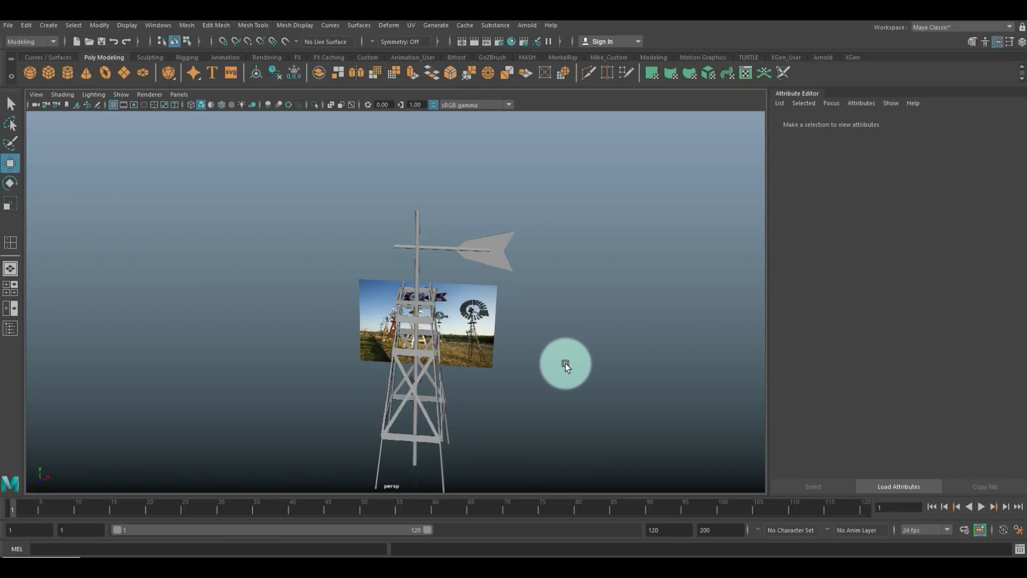
Step: Create a polygon cylinder scaled to about 19.296, rotate it -90 degrees about Z and centre it on the shaft at about Y 274.0
scroll(565, 363, "up", 2)
left_click_drag(555, 365, 496, 375, "alt")
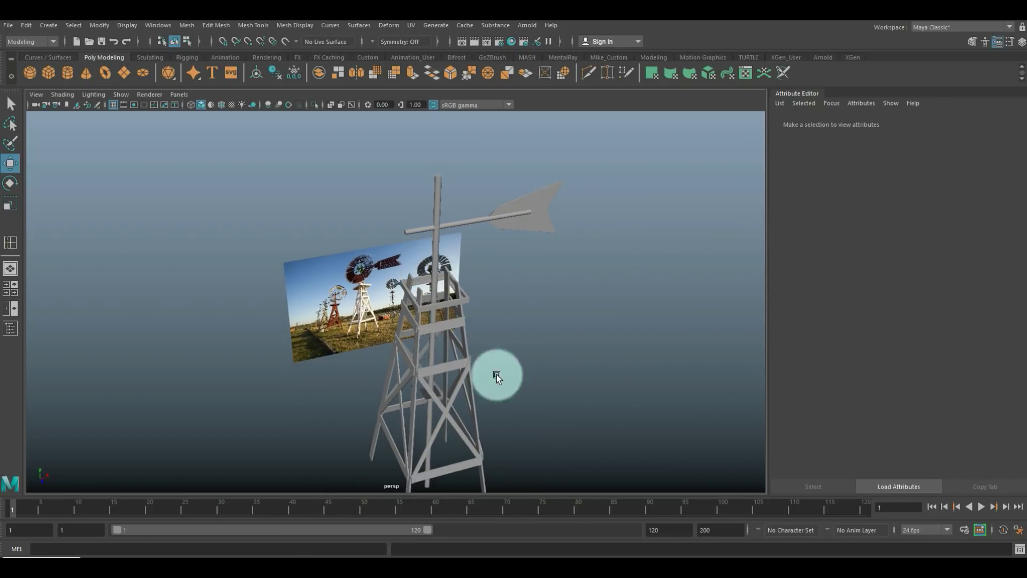
left_click(76, 78)
left_click_drag(428, 364, 421, 267)
key("r")
key("e")
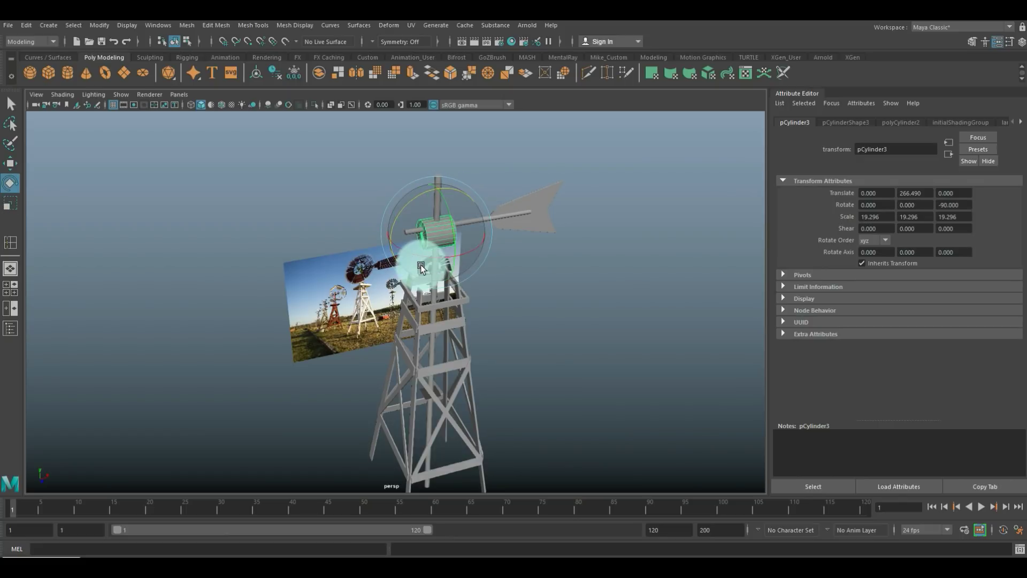
key("w")
left_click_drag(437, 184, 438, 187)
Step: Bevel the edge loop around the hub cylinder's front end, on the side away from the tail vane
key("f")
scroll(435, 214, "down", 3)
left_click_drag(410, 281, 505, 252, "alt")
left_click_drag(425, 264, 342, 310, "alt")
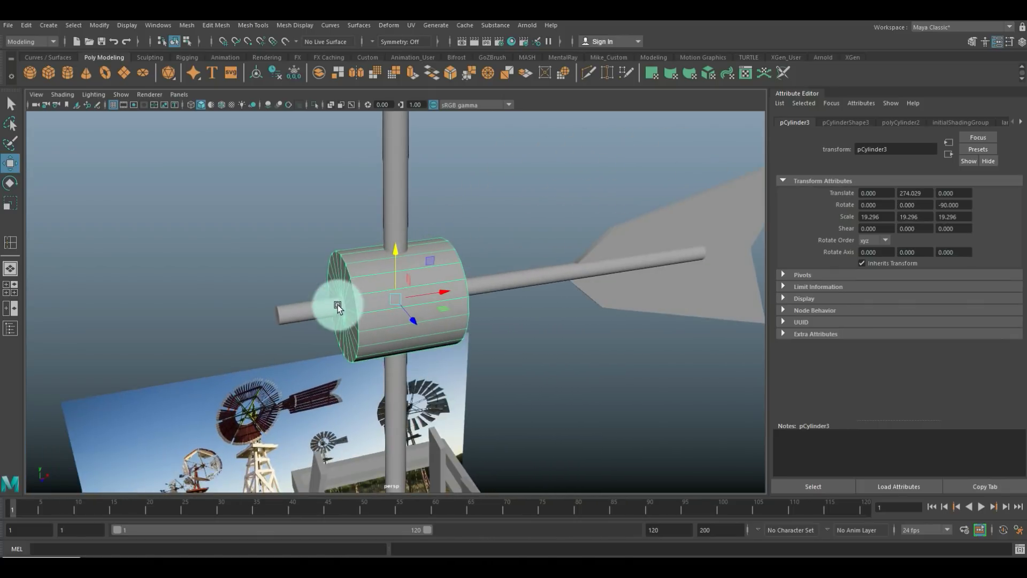
right_click_drag(345, 270, 345, 242)
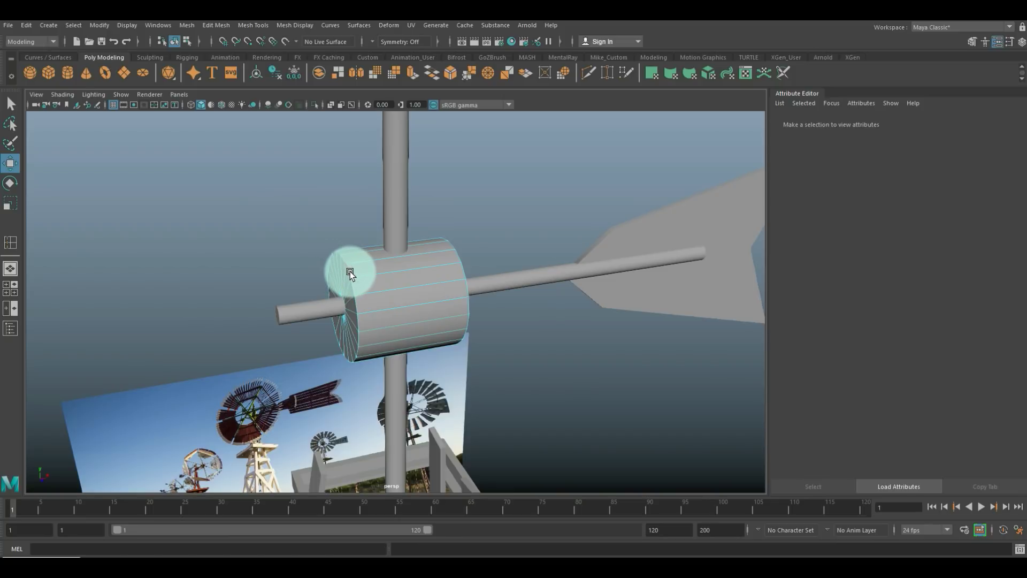
left_click(355, 251)
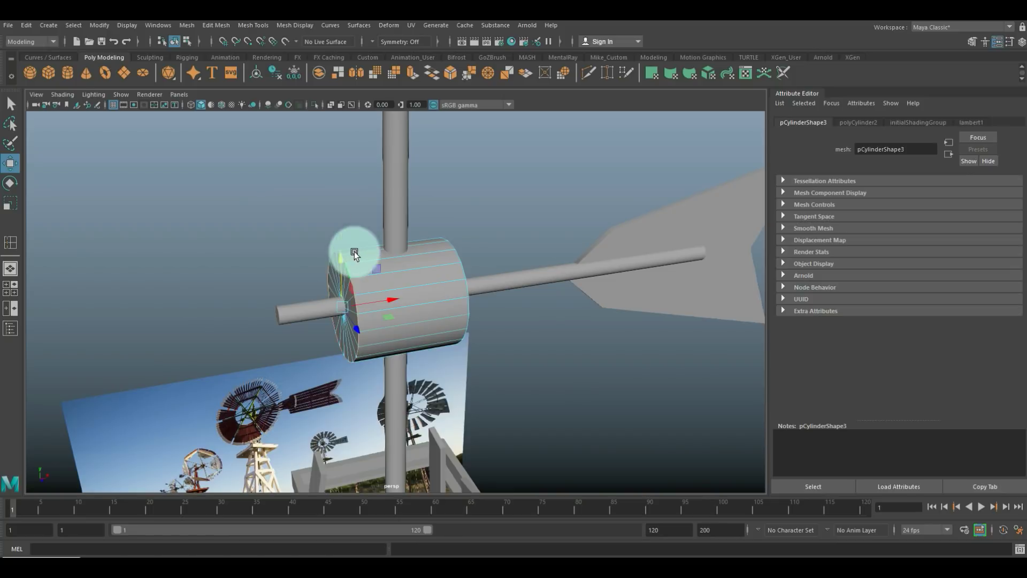
left_click(217, 25)
left_click(238, 65)
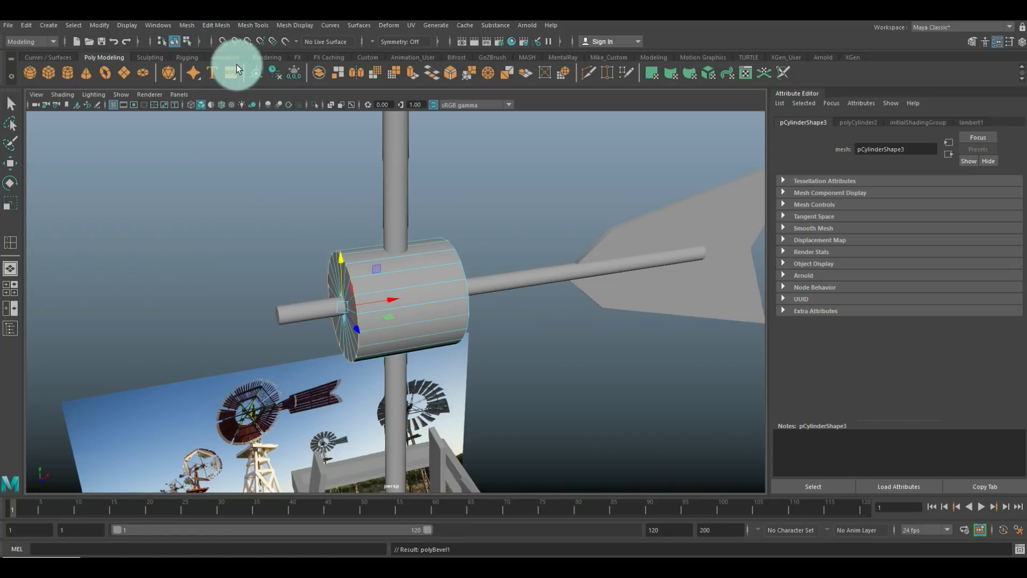
Step: Bevel the hub's rear edge loop with a fraction of 0.1 and clear the selection
left_click(464, 271)
key("g")
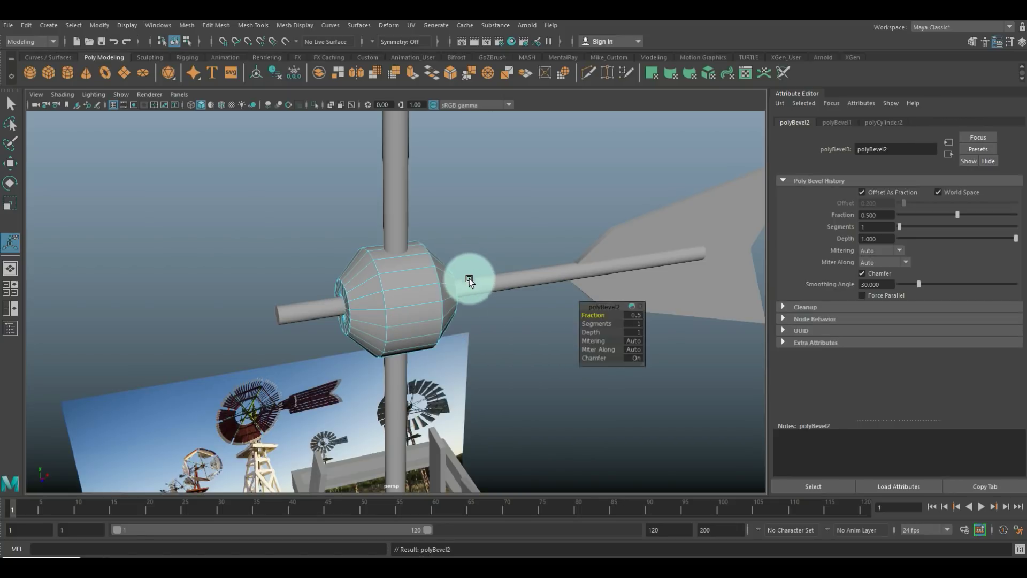
left_click_drag(596, 315, 592, 319)
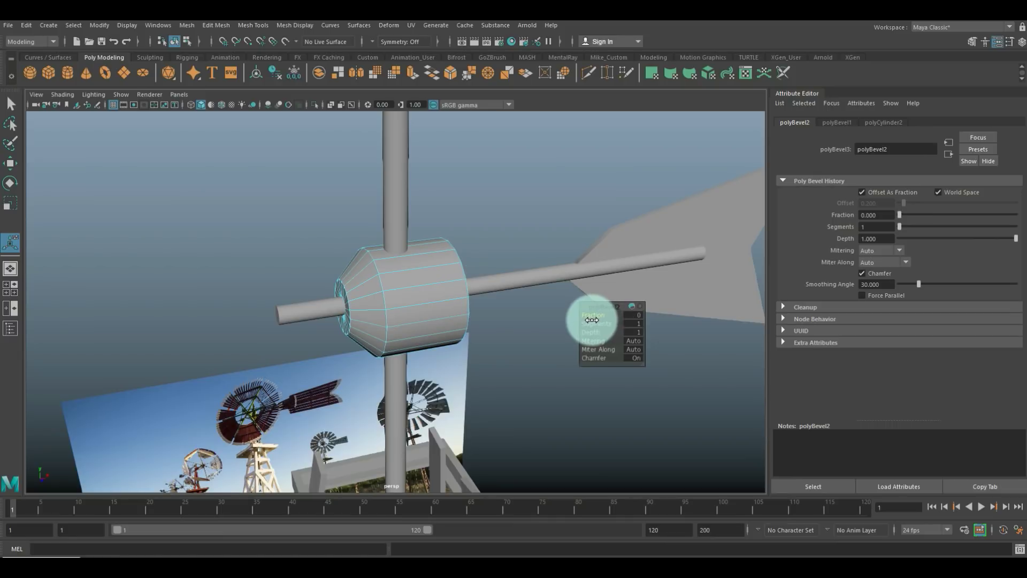
left_click(525, 385)
scroll(527, 382, "down", 3)
left_click_drag(528, 381, 528, 390, "alt")
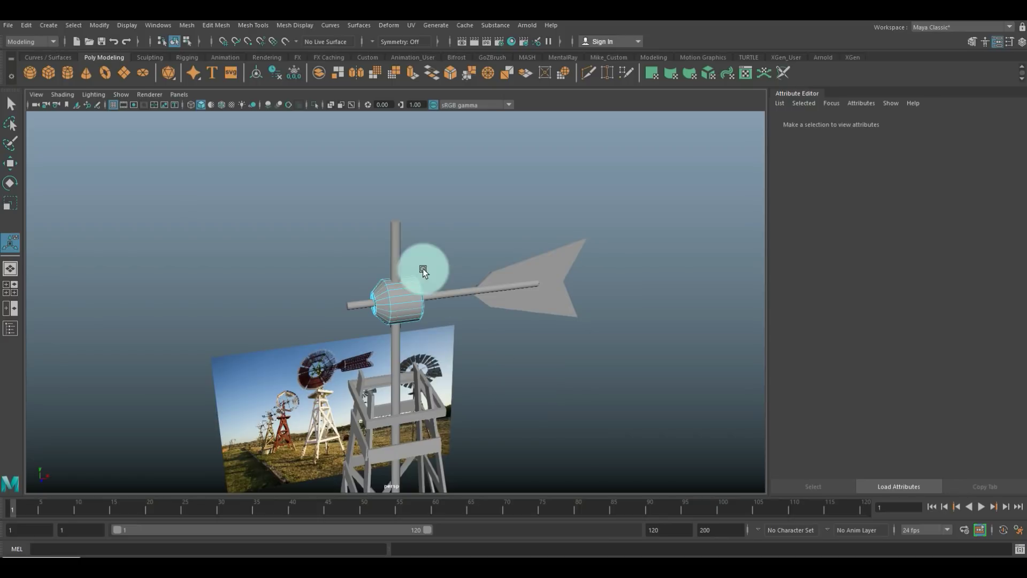
Step: Select the top vertices of the central pole and lower them until the pole ends inside the hub
left_click(396, 232)
right_click_drag(396, 233, 451, 229)
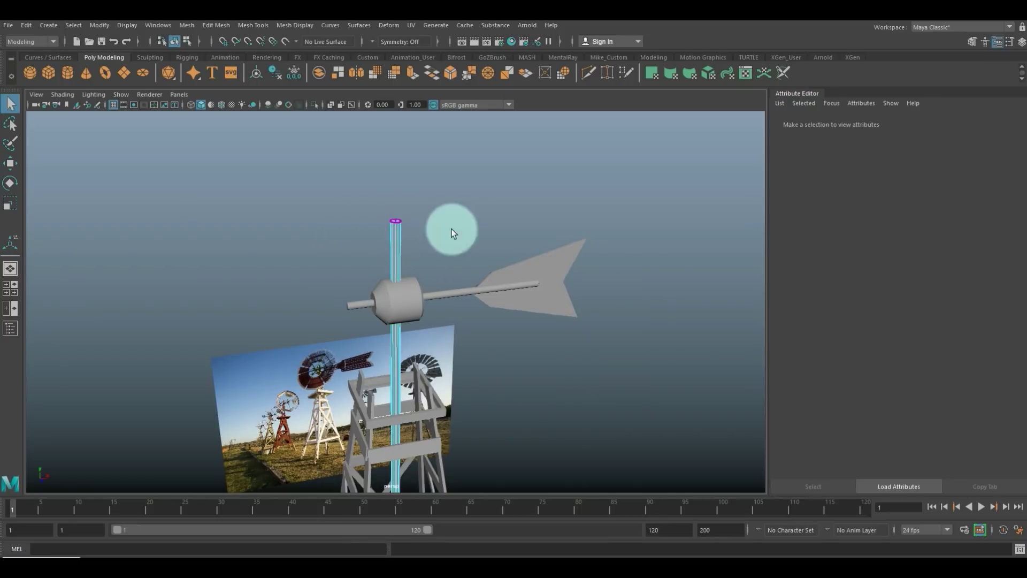
left_click_drag(367, 201, 418, 236)
key("w")
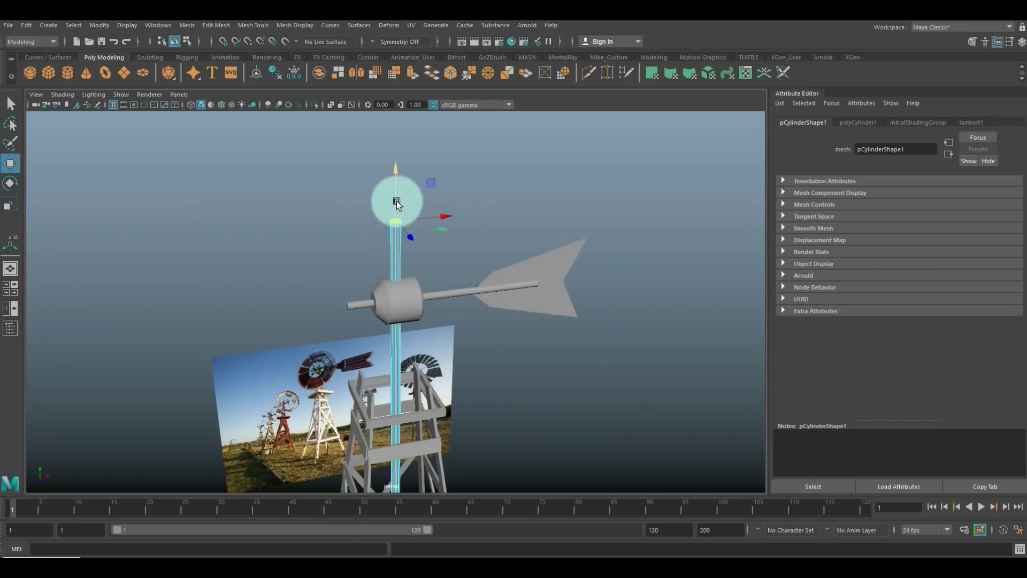
left_click_drag(396, 179, 399, 193)
left_click_drag(401, 233, 402, 237)
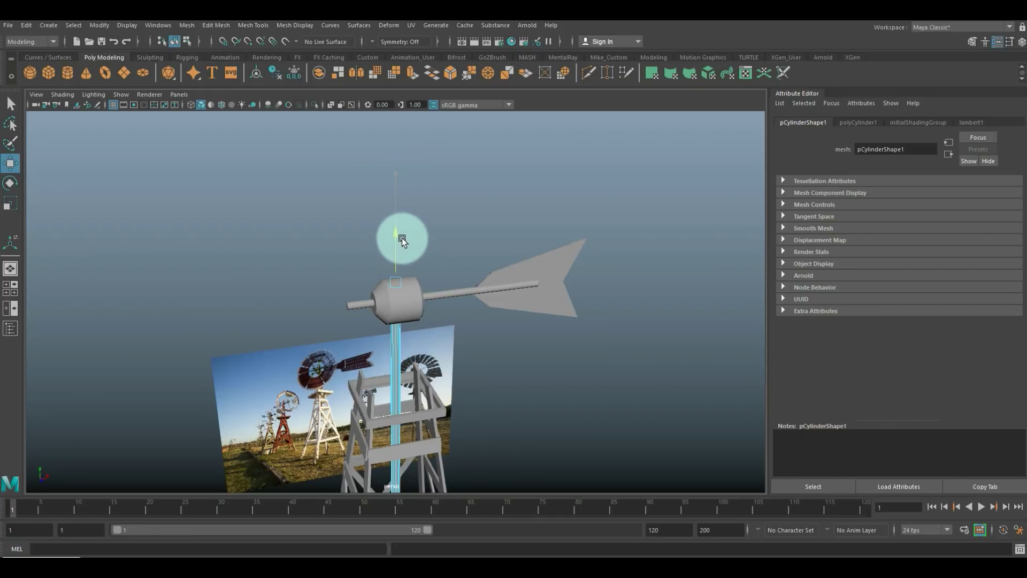
scroll(306, 275, "down", 2)
left_click_drag(314, 295, 341, 277, "alt")
scroll(343, 276, "up", 2)
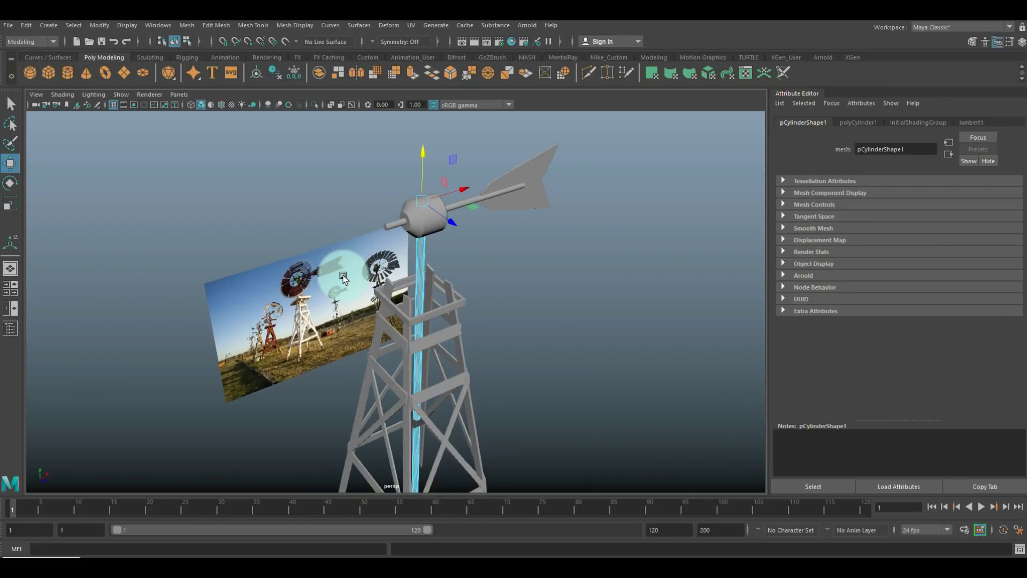
Step: Duplicate the horizontal shaft, rotate the copy -90 degrees about X and move it to about X -142.5 in front of the hub
left_click(391, 226)
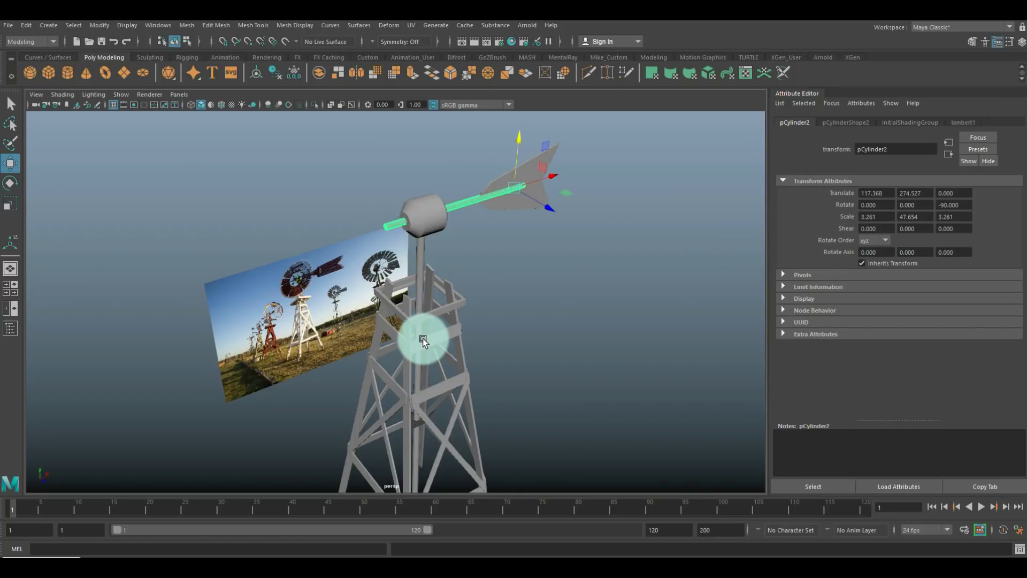
key("e")
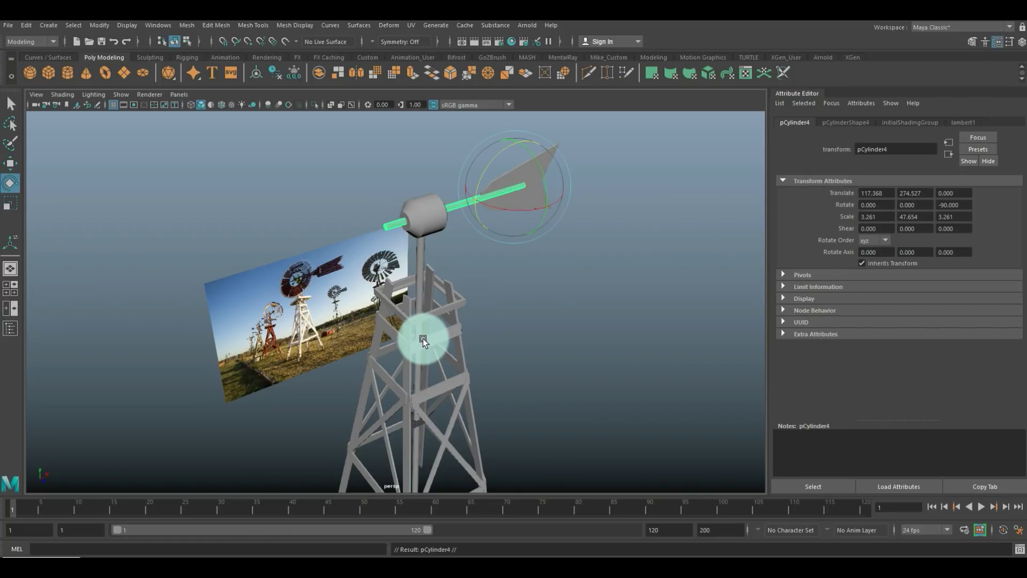
left_click_drag(499, 207, 569, 210)
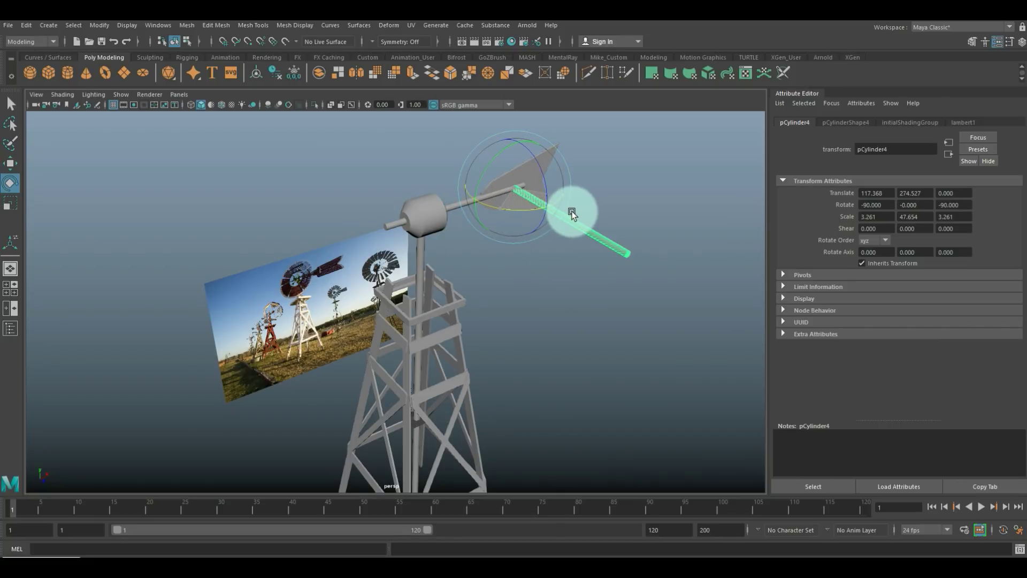
key("w")
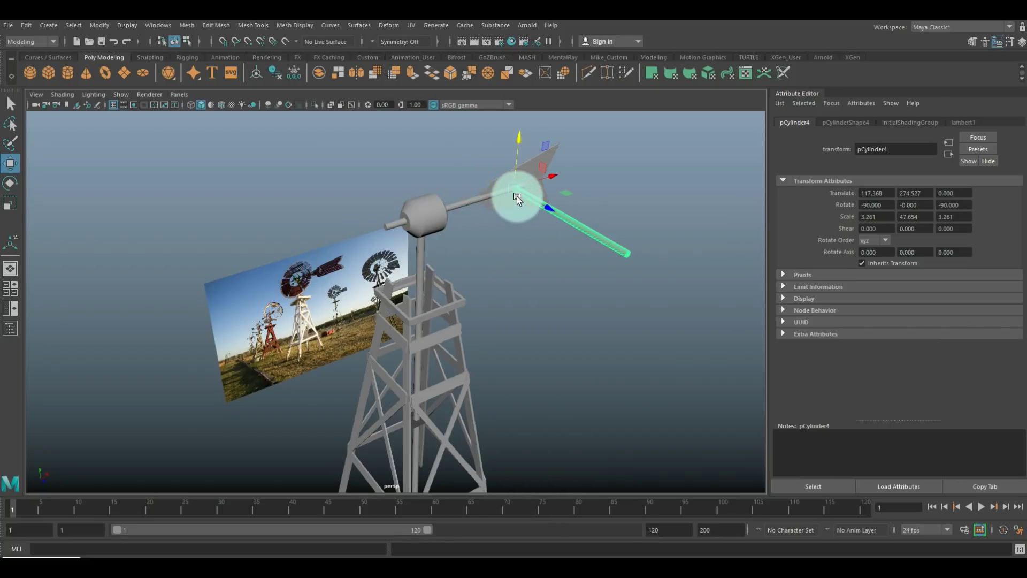
left_click_drag(550, 177, 347, 262)
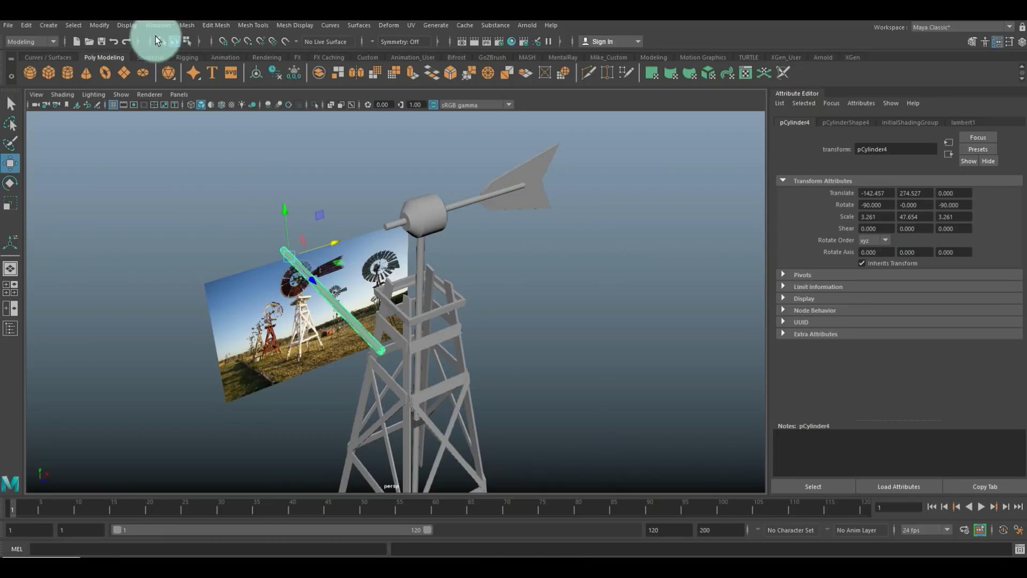
Step: Center the copied rod's pivot and scale it down uniformly to about 1.743 × 25.474 × 1.743
left_click(99, 25)
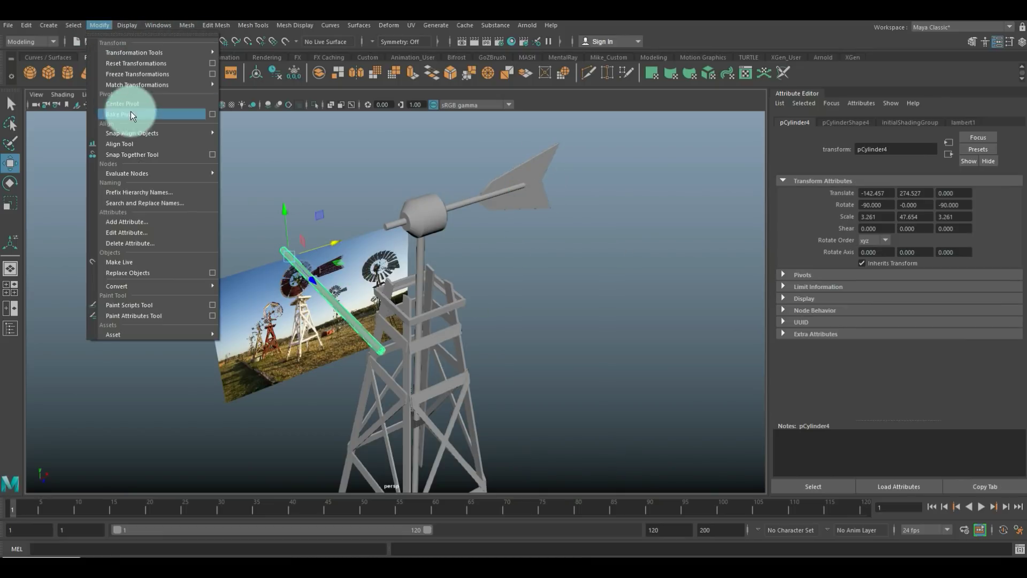
left_click(136, 102)
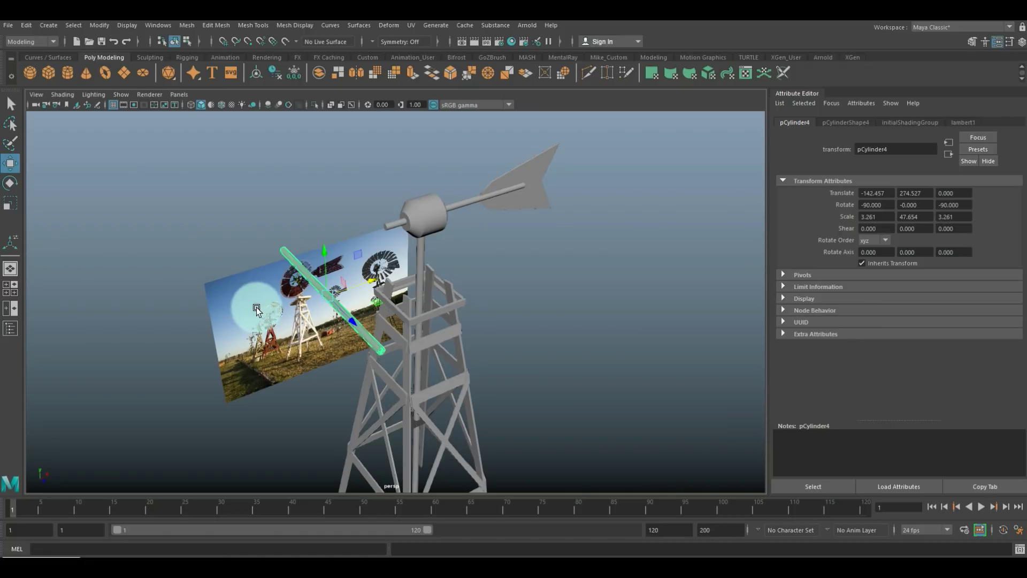
left_click_drag(254, 306, 323, 298, "alt")
key("r")
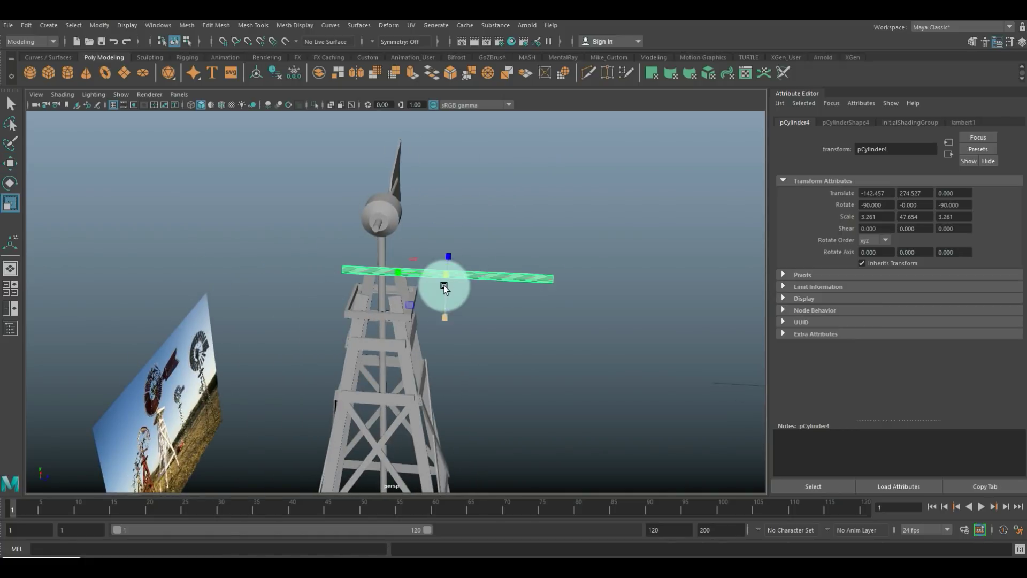
left_click_drag(443, 272, 395, 287)
Step: Move the small rod in the top view across the shaft's axis beyond the tail, at about X 172.4 and Z -64.2
left_click(9, 287)
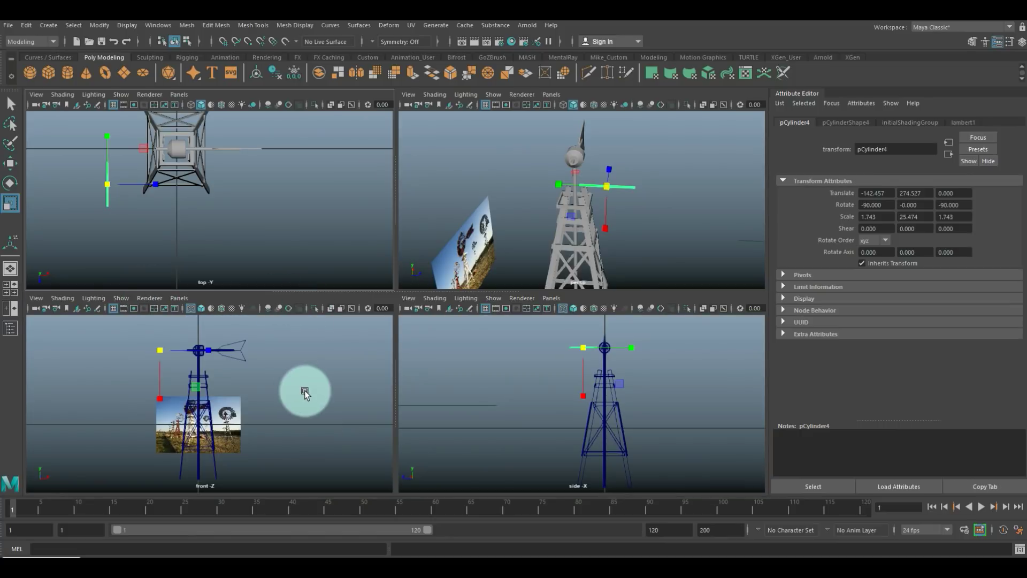
scroll(214, 236, "down", 3)
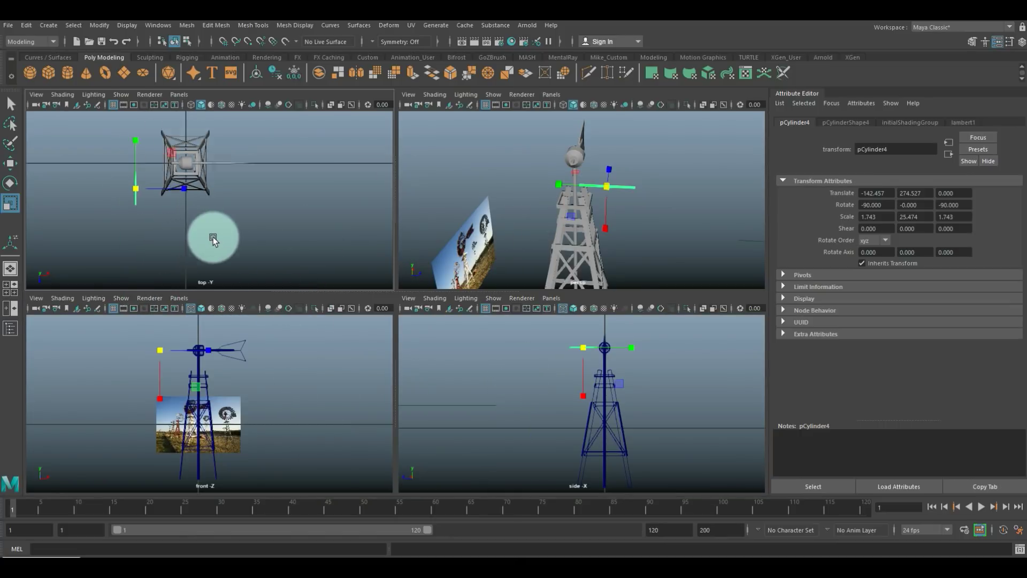
key("space")
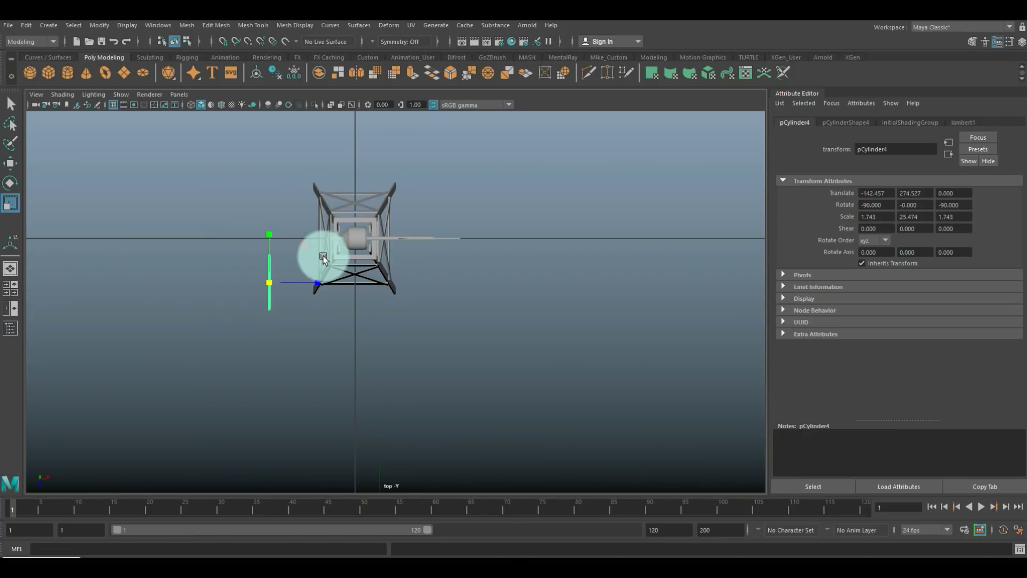
key("w")
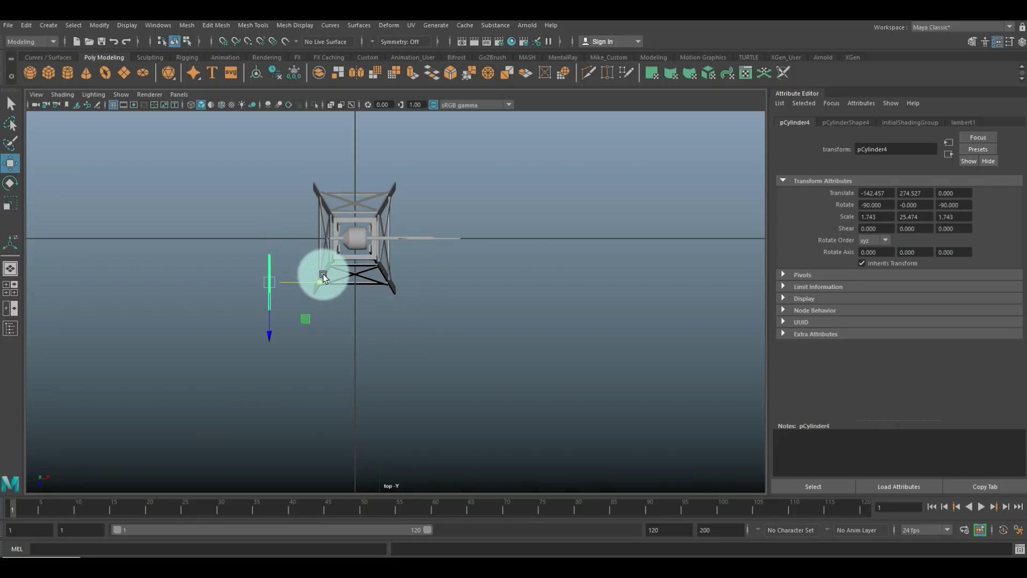
left_click_drag(460, 249, 465, 244)
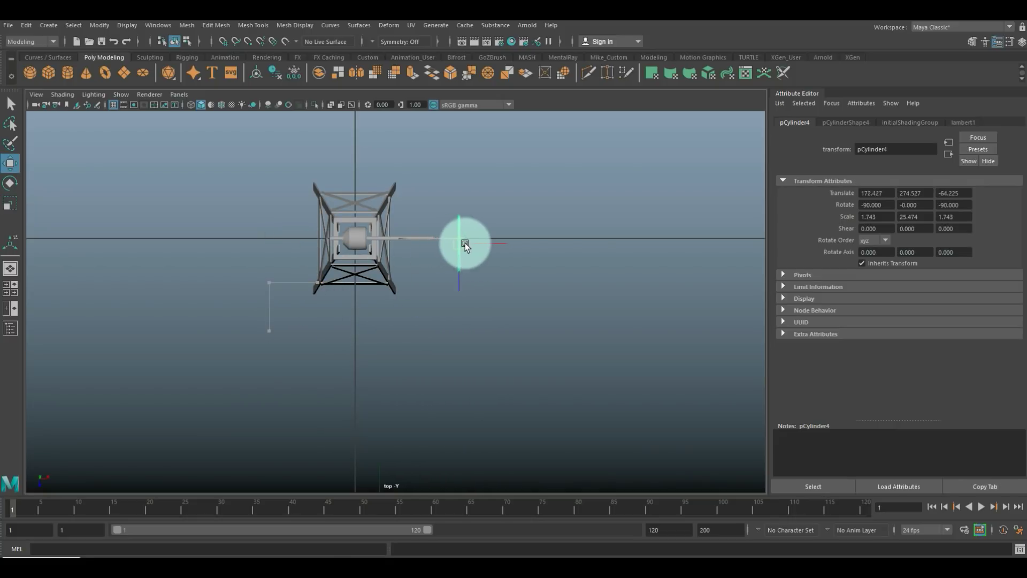
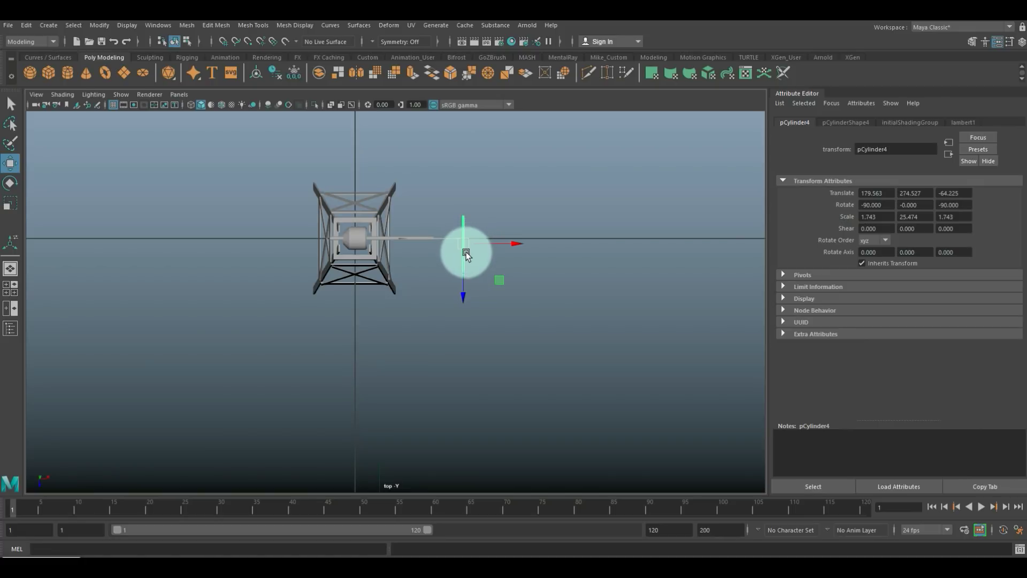
Step: Snap the rod onto the shaft's centre line in the top view and move it to about X -40.2 at the shaft's front end
key("v")
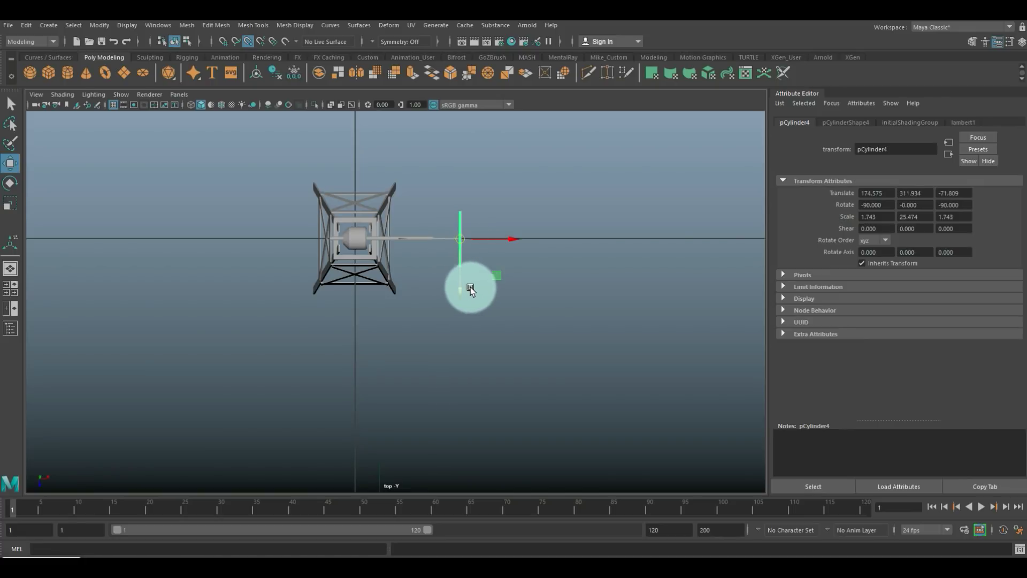
scroll(471, 286, "up", 3)
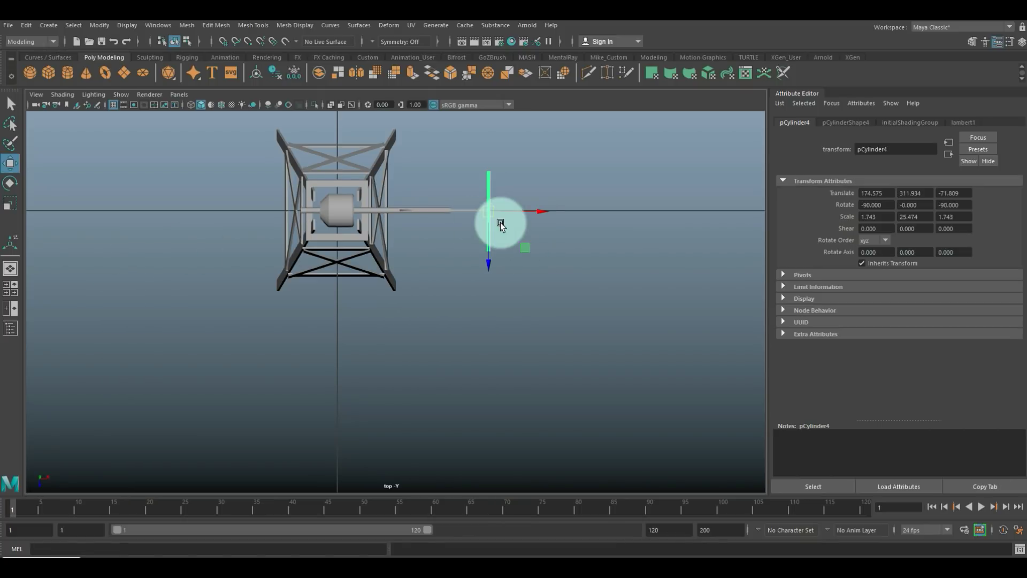
left_click_drag(535, 213, 339, 230)
key("space")
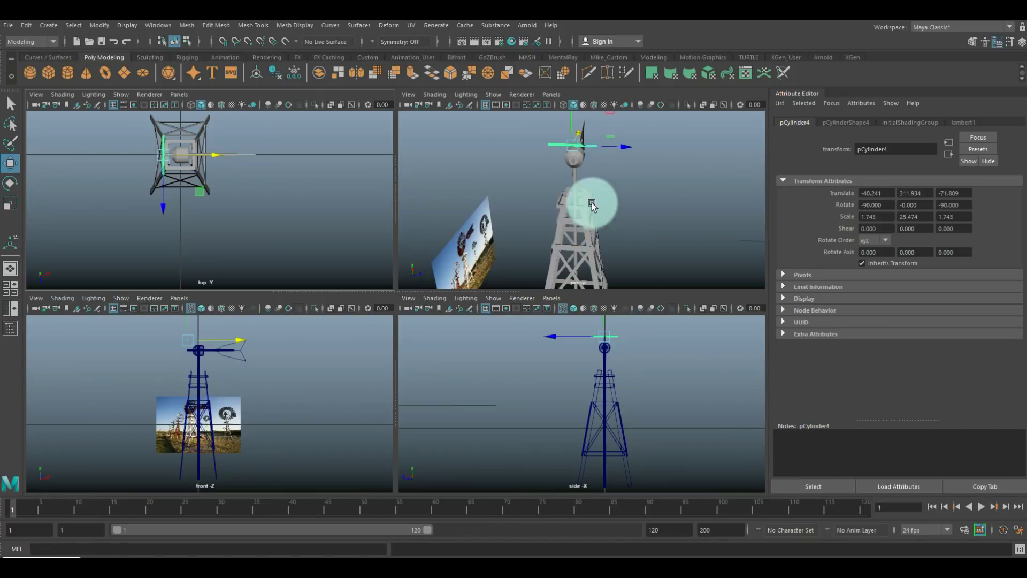
Step: Lower the rod onto the shaft's front end at about Y 273.4 and scale it to about 1.078 × 23.856 × 1.078
key("space")
left_click_drag(502, 251, 385, 245, "alt")
left_click_drag(383, 159, 460, 306)
key("r")
mouse_move(319, 238)
left_mouse_down()
mouse_move(328, 233)
mouse_move(307, 237)
left_mouse_up()
scroll(381, 265, "down", 3)
scroll(389, 268, "up", 5)
left_click_drag(421, 282, 484, 351, "alt")
left_click_drag(360, 169, 300, 228)
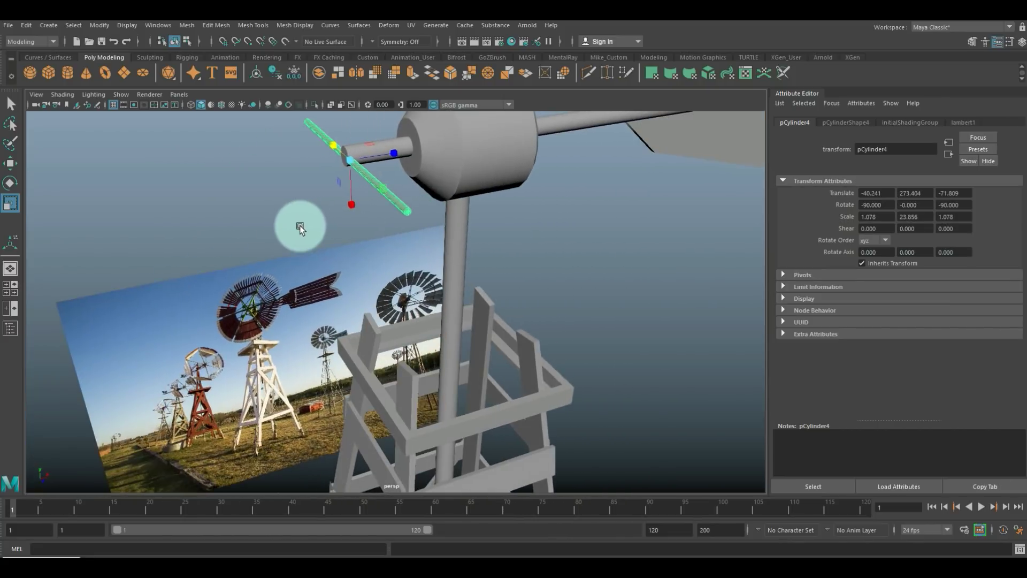
Step: Snap the rod in the side view to the centre of the shaft, at about Y 274 and Z -72.9
left_click(7, 292)
key("space")
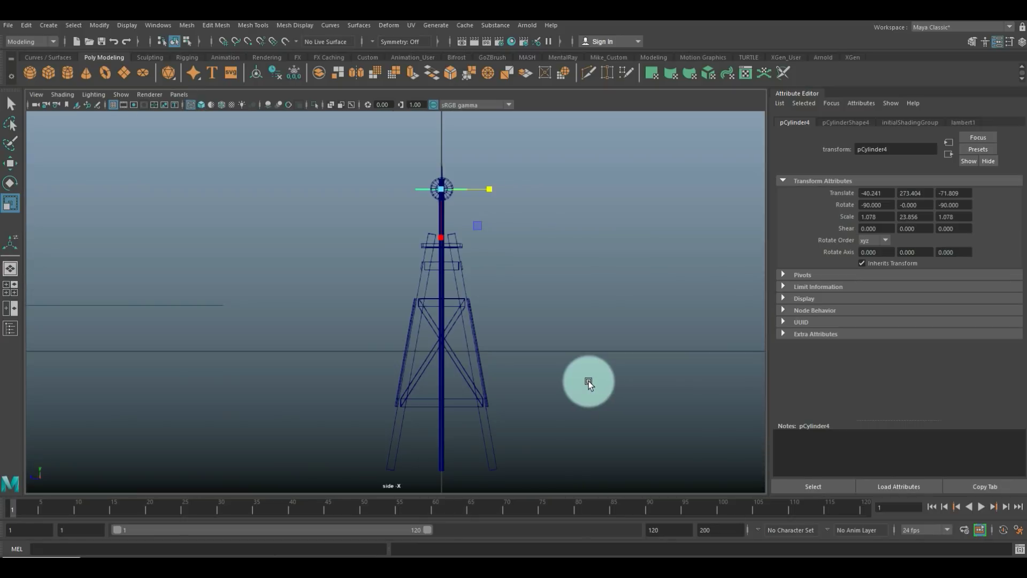
scroll(487, 356, "up", 5)
scroll(466, 380, "down", 1)
scroll(466, 379, "up", 2)
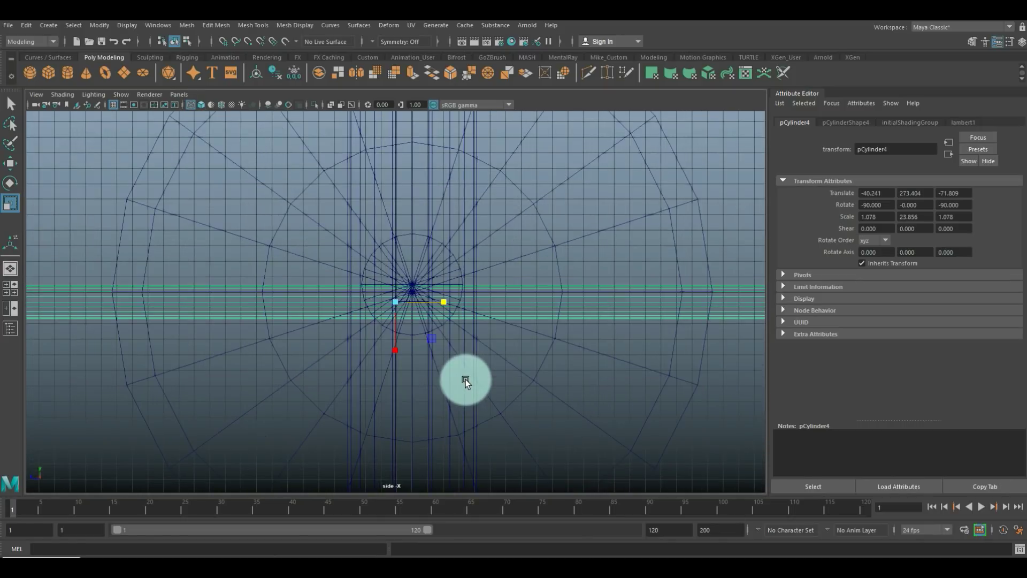
key("w")
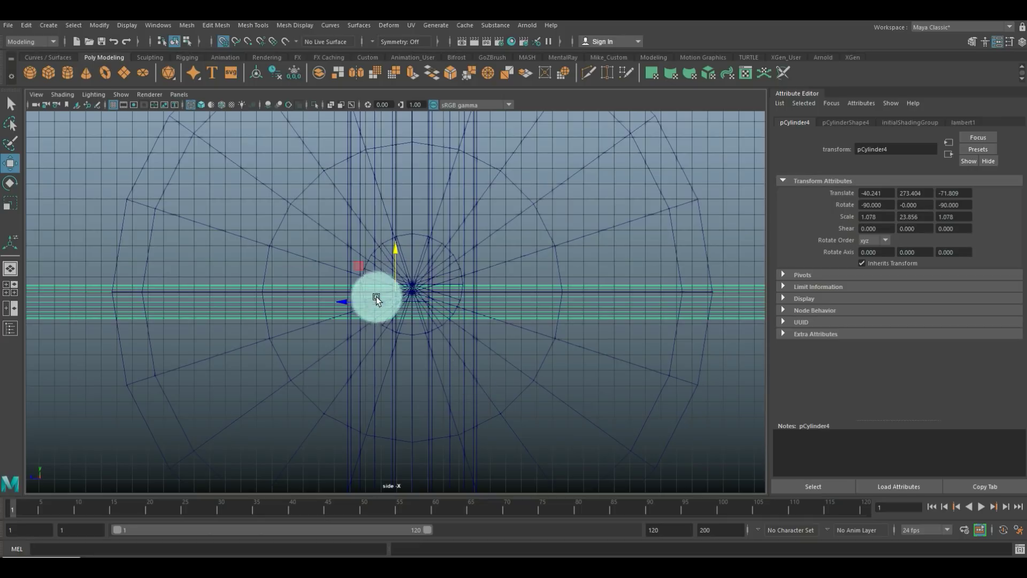
left_click_drag(395, 302, 412, 294)
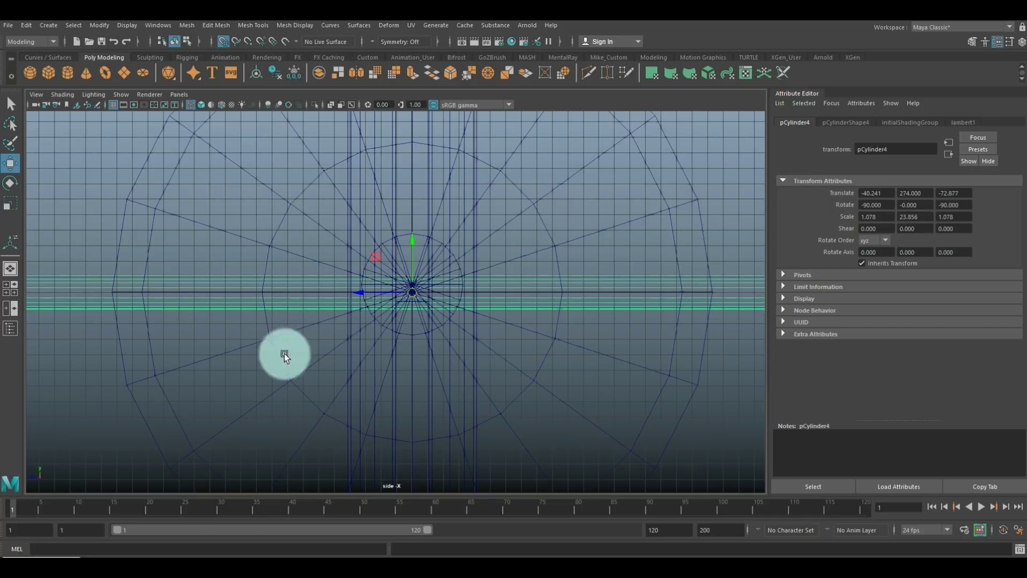
Step: Lengthen the rod in the perspective view to a Y scale of about 29.1
left_click(10, 288)
key("space")
left_click_drag(518, 306, 585, 313, "alt")
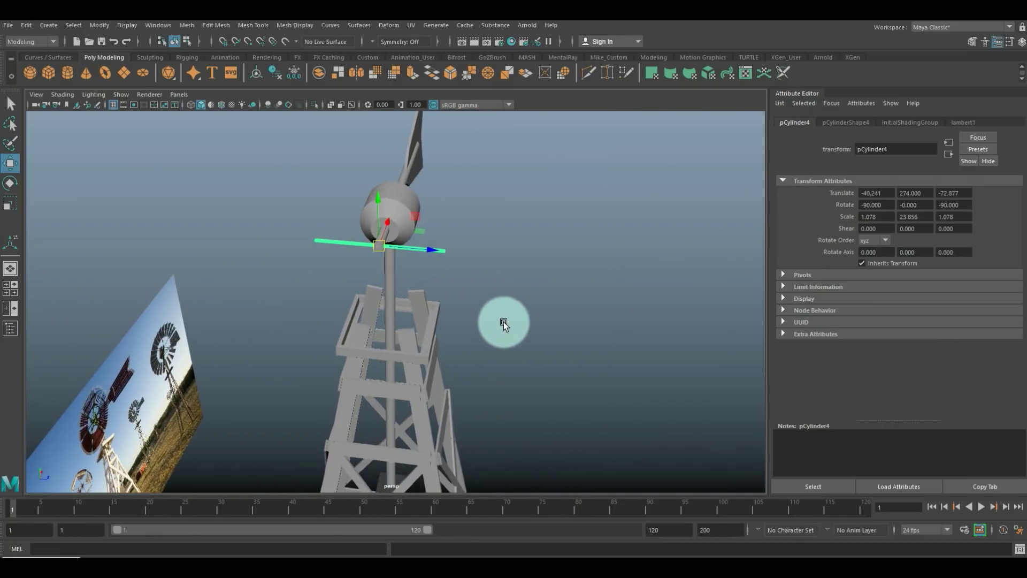
key("r")
left_click_drag(331, 242, 322, 244)
mouse_move(397, 315)
left_mouse_down("alt")
mouse_move(378, 286)
mouse_move(349, 294)
mouse_move(406, 306)
left_mouse_up("alt")
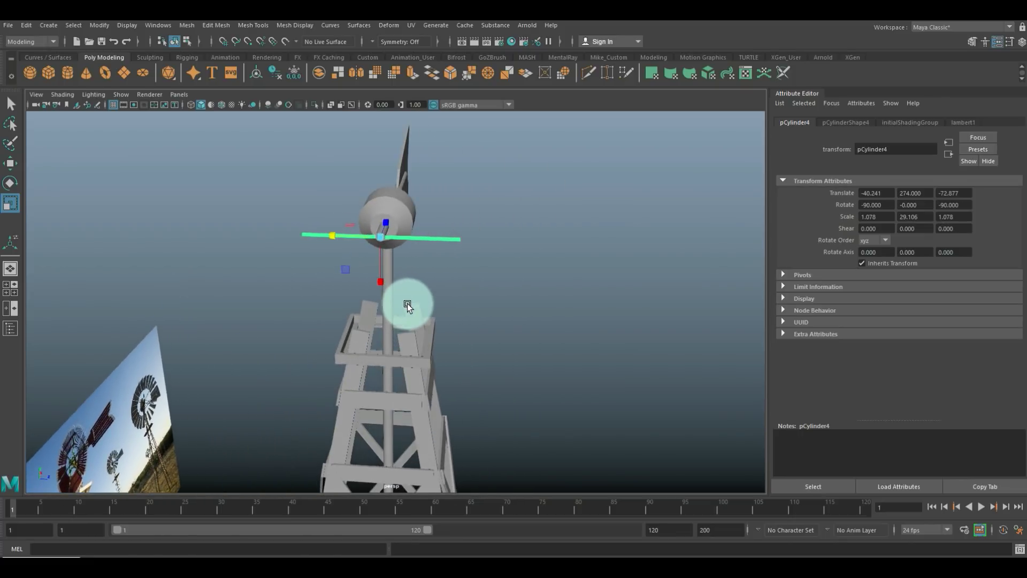
Step: Duplicate the rod, rotate the copy about 30 degrees around the shaft, and repeat the transformed duplicate four times to form a ring of spokes
key("ctrl+d")
key("e")
left_click_drag(419, 209, 425, 225)
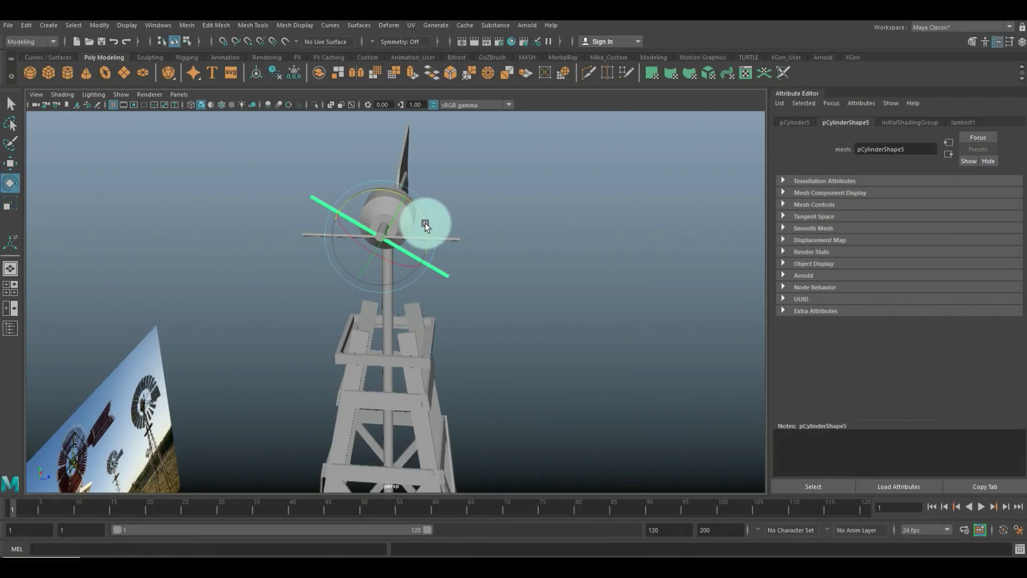
key("shift+d")
key("shift+d")
key("shift+d")
key("shift+d")
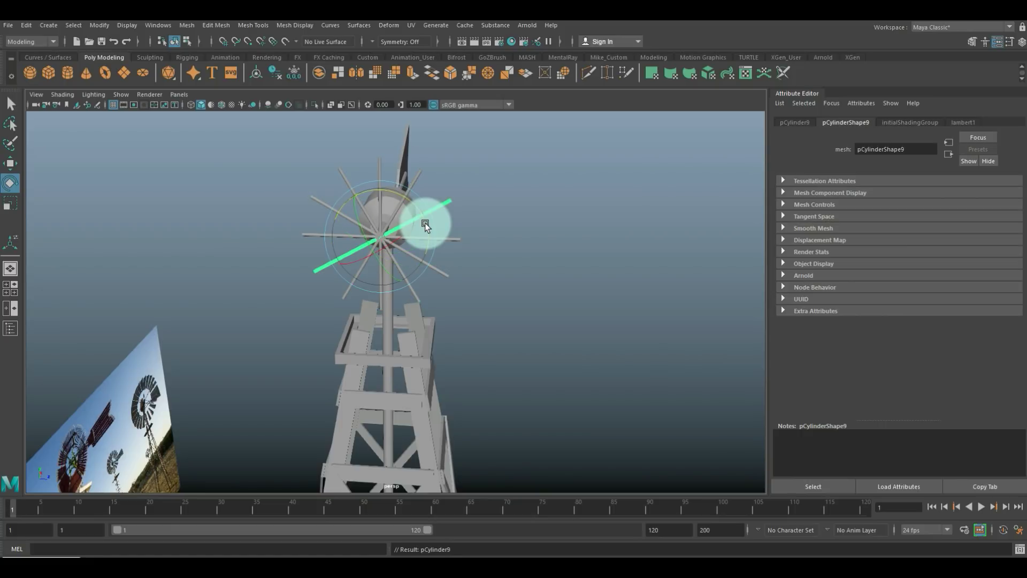
left_click(587, 251)
Step: Create a polygon cylinder, move it in front of the windmill to about X -334.2, Y 328.9, and scale it uniformly to about 87.4
scroll(579, 253, "down", 4)
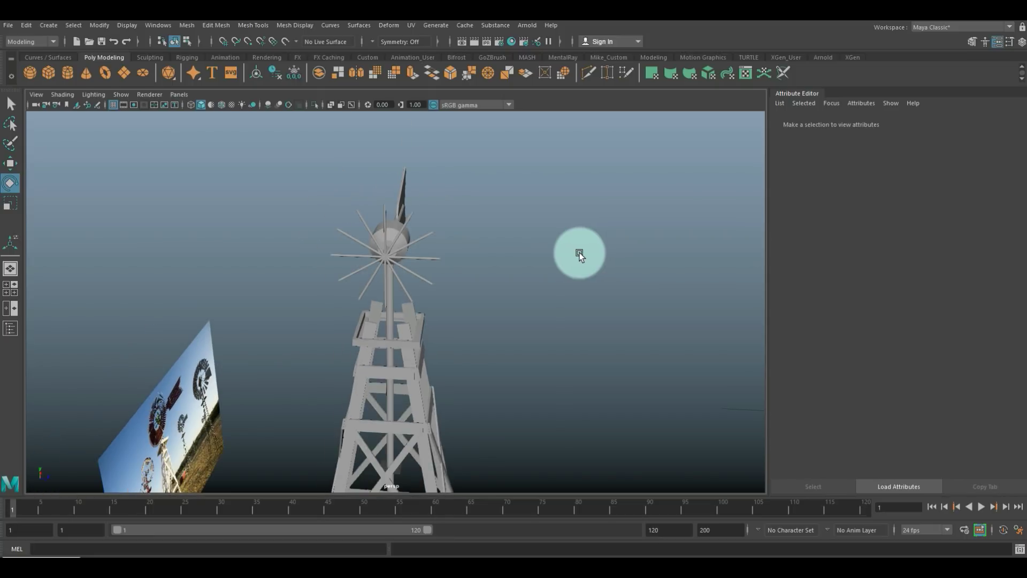
scroll(579, 253, "up", 5)
left_click_drag(579, 252, 461, 299, "alt")
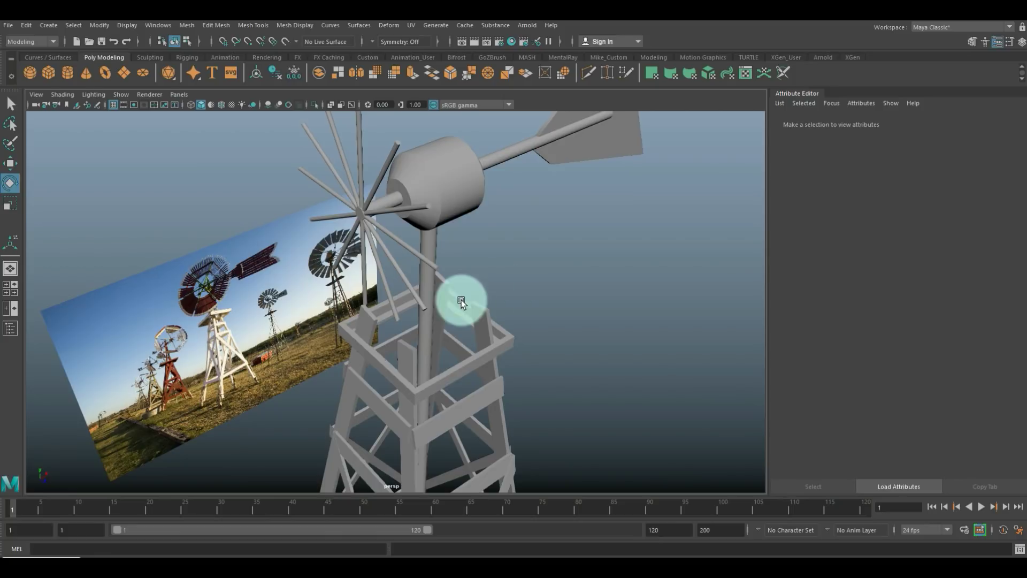
left_click(69, 73)
scroll(314, 289, "down", 5)
left_click_drag(314, 289, 275, 317, "alt")
key("w")
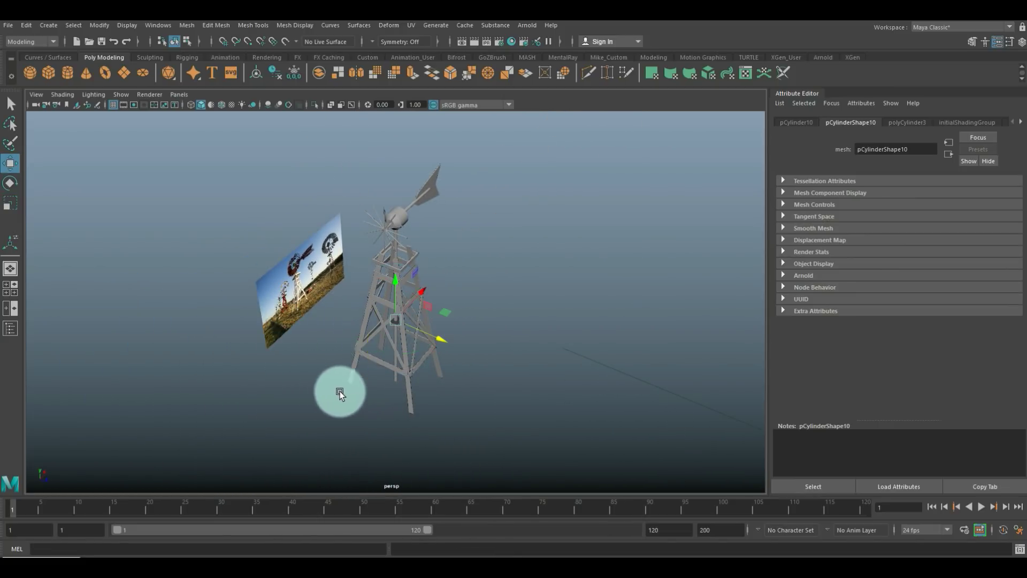
middle_click_drag(419, 293, 282, 237)
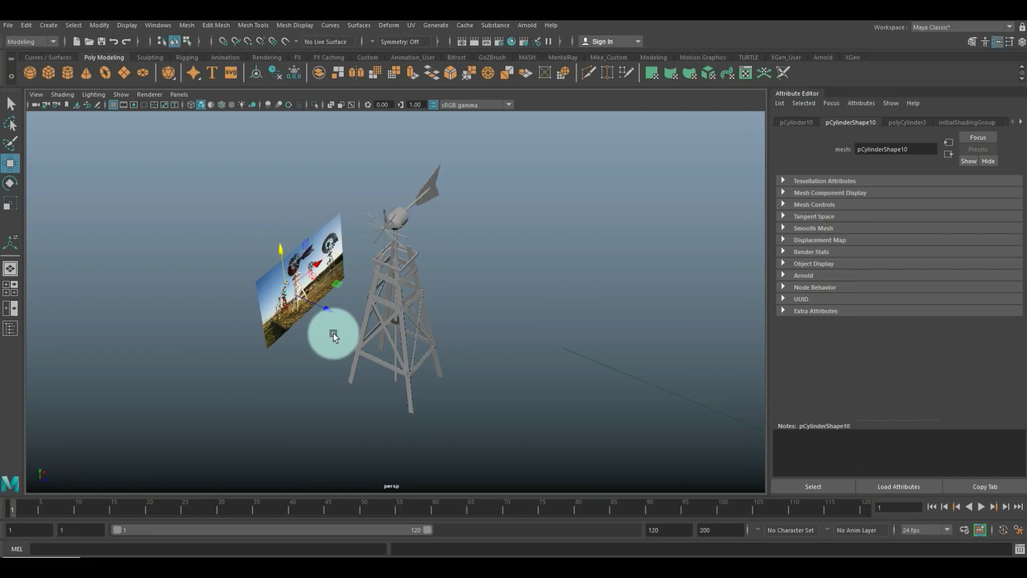
key("r")
middle_click_drag(286, 287, 376, 311)
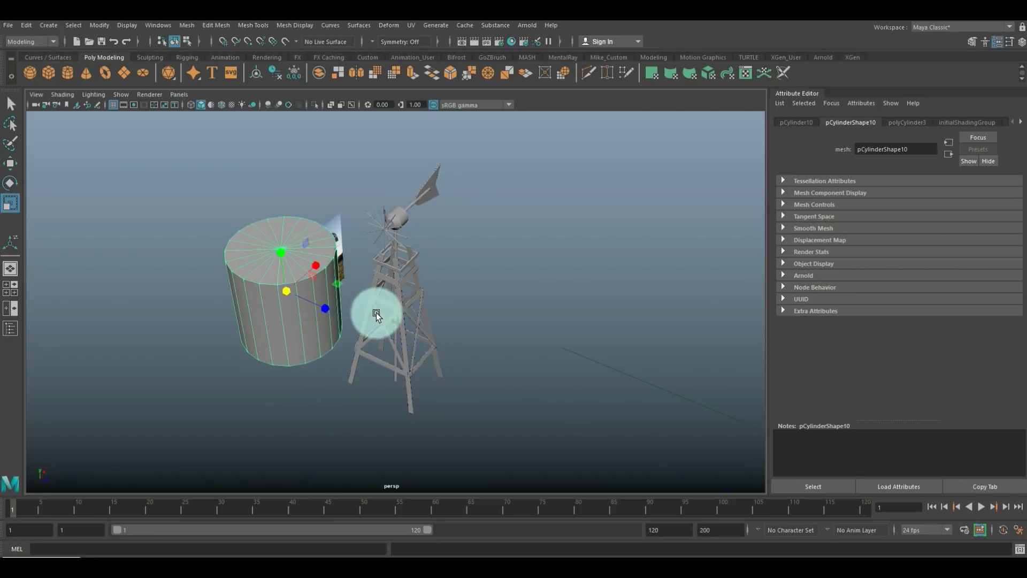
Step: Rotate the new cylinder about 75 degrees around Z so its cap turns toward the front of the rotor
key("e")
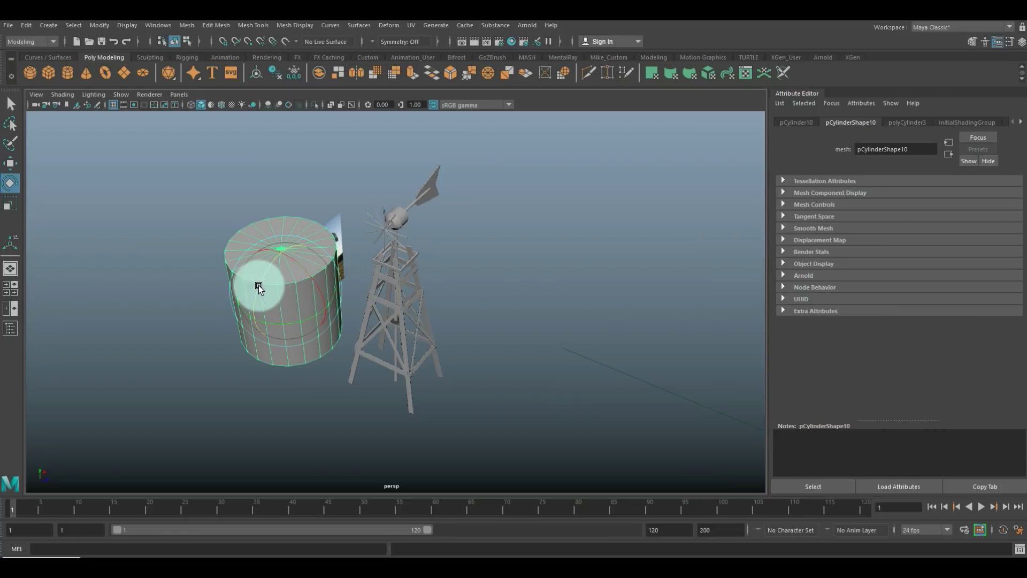
middle_click_drag(258, 282, 250, 339)
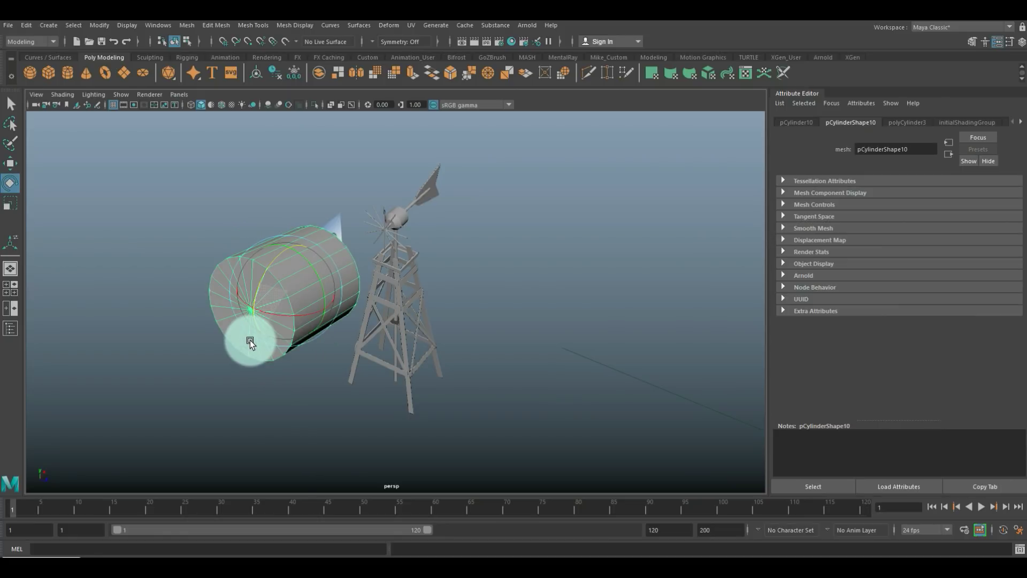
left_click_drag(431, 362, 488, 362, "alt")
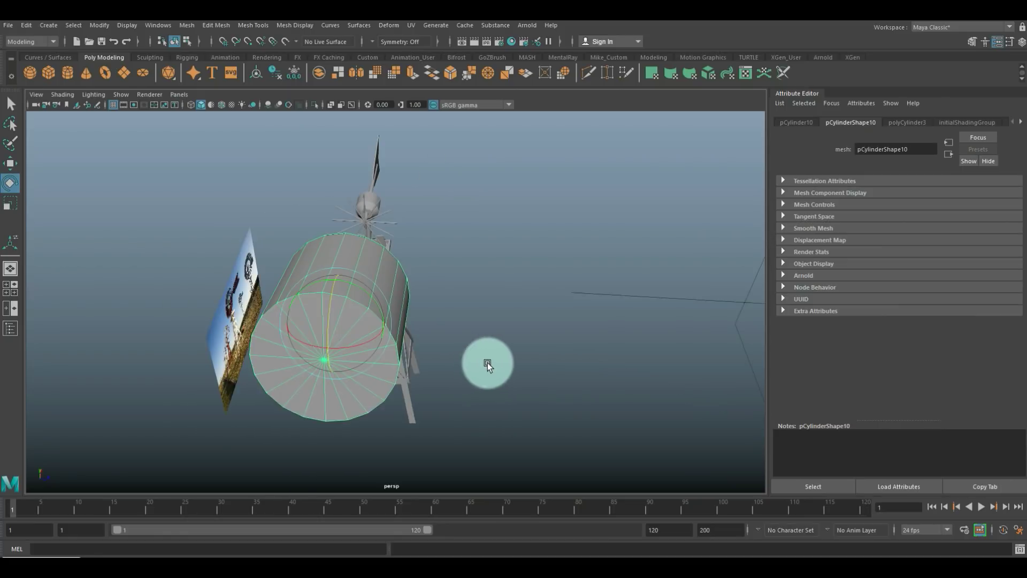
Step: Set the cylinder's axis subdivisions to 5 and compare the shape with the rotor in the reference photo
left_click(797, 122)
left_click(907, 123)
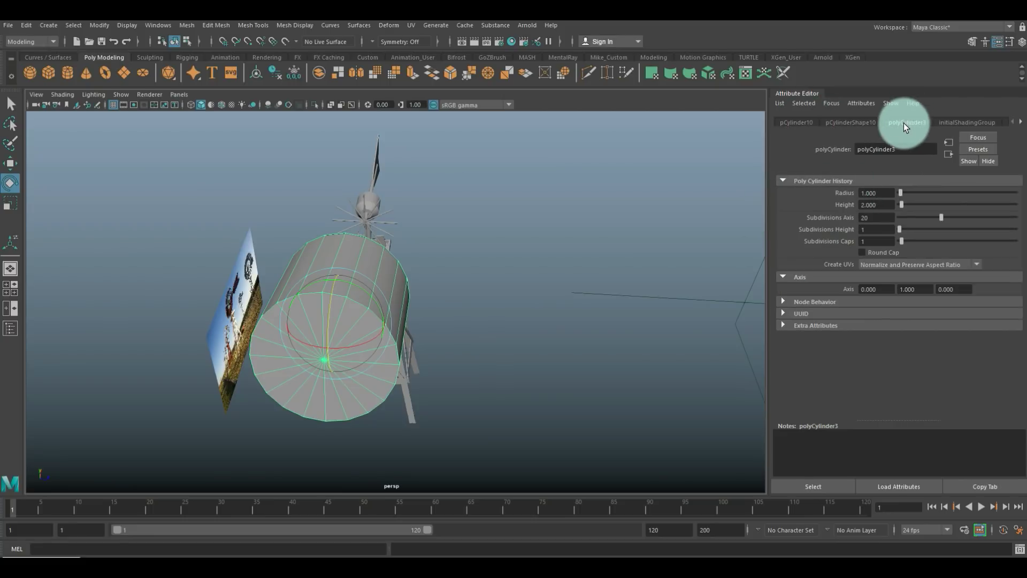
left_click_drag(880, 216, 825, 221)
type("5")
key("Return")
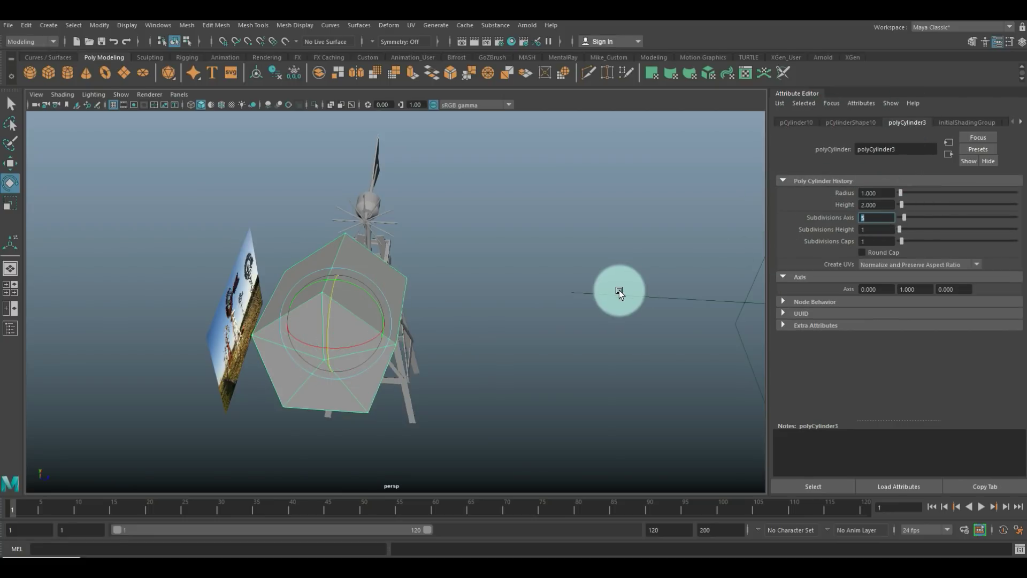
left_click_drag(509, 323, 393, 326, "alt")
right_click_drag(394, 327, 418, 206, "alt")
left_click_drag(418, 207, 357, 307, "alt")
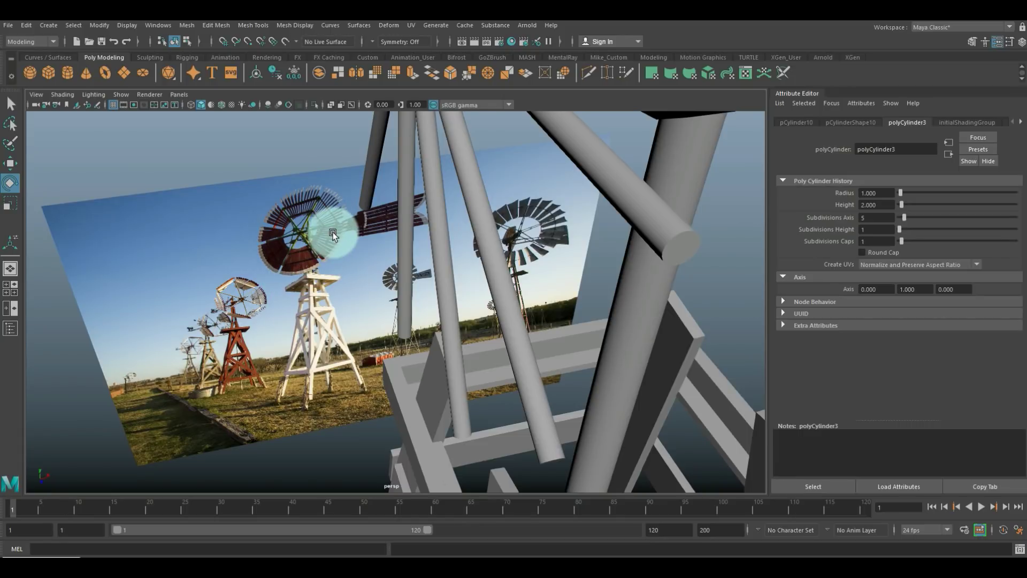
scroll(333, 236, "down", 10)
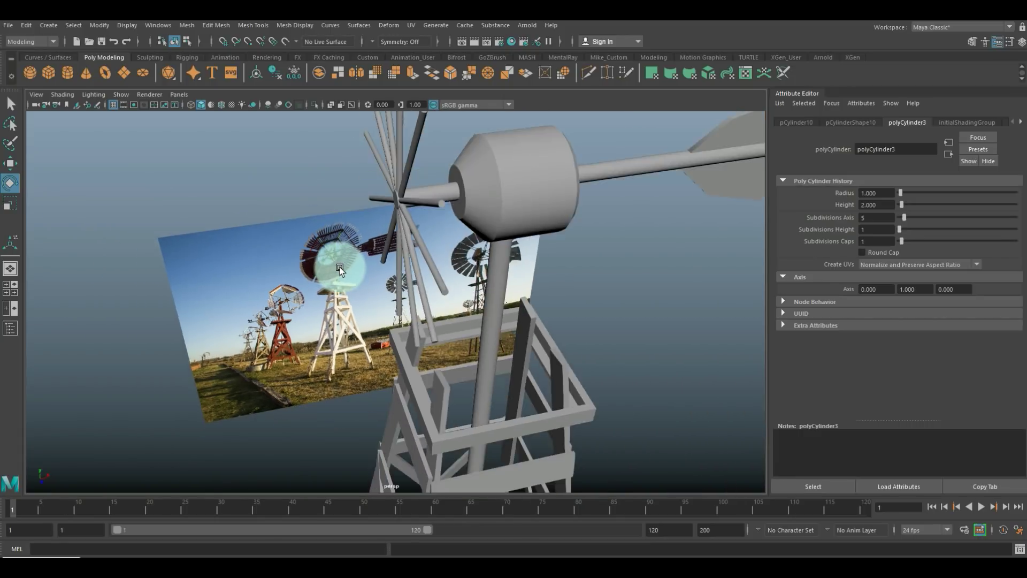
Step: Set the cylinder's axis subdivisions to 6 and its cap subdivisions to 0
left_click(872, 218)
type("6")
key("Return")
scroll(375, 319, "down", 5)
left_click_drag(129, 369, 236, 402, "alt")
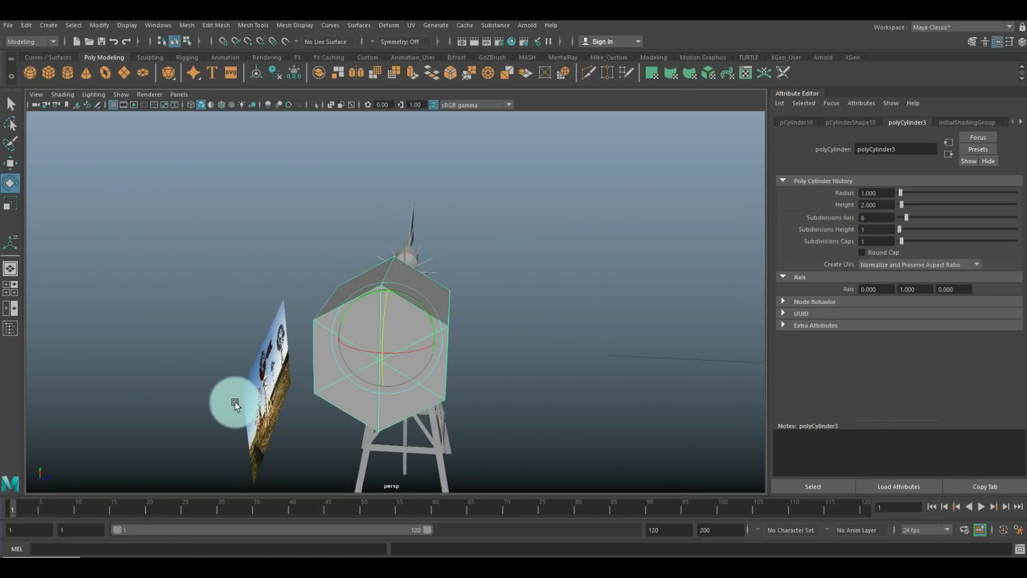
left_click(878, 240)
type("0")
key("Return")
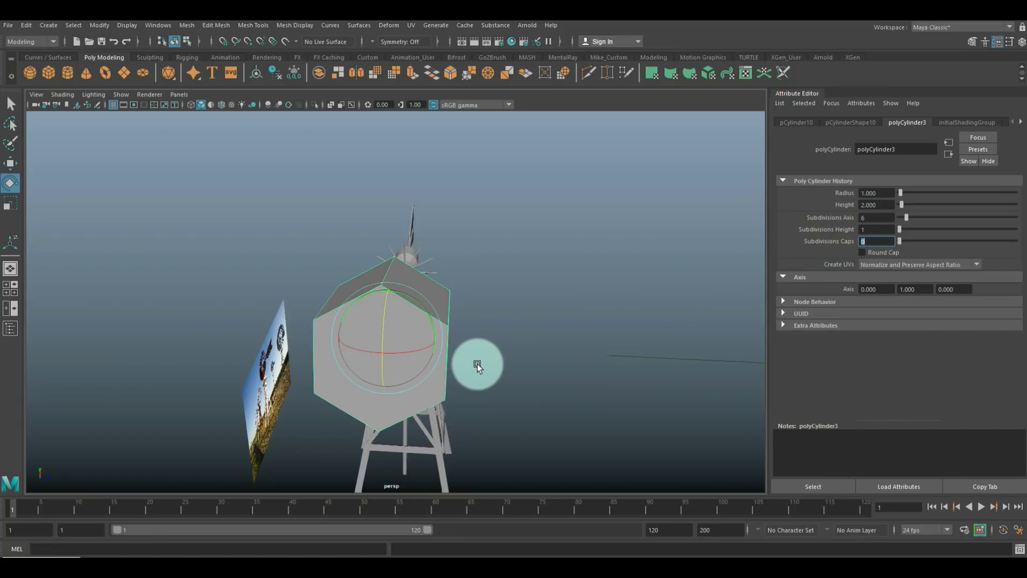
Step: Set the hexagonal cylinder's Z rotation to 90 degrees
scroll(473, 366, "down", 3)
left_click_drag(475, 366, 457, 210, "alt")
left_click(457, 210)
left_click_drag(338, 319, 313, 302, "alt")
left_click(302, 282)
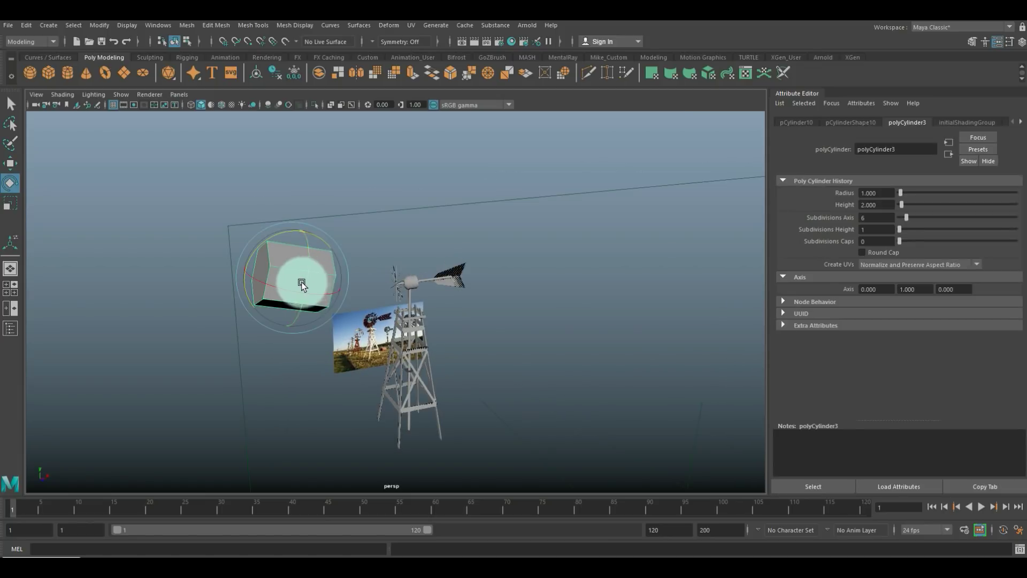
left_click(610, 247)
left_click(805, 124)
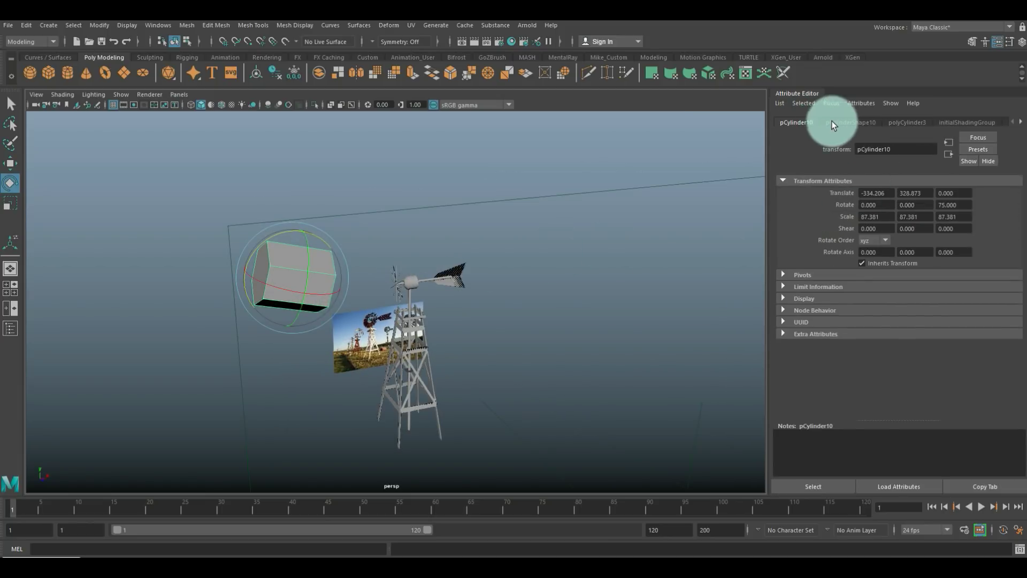
double_click(885, 218)
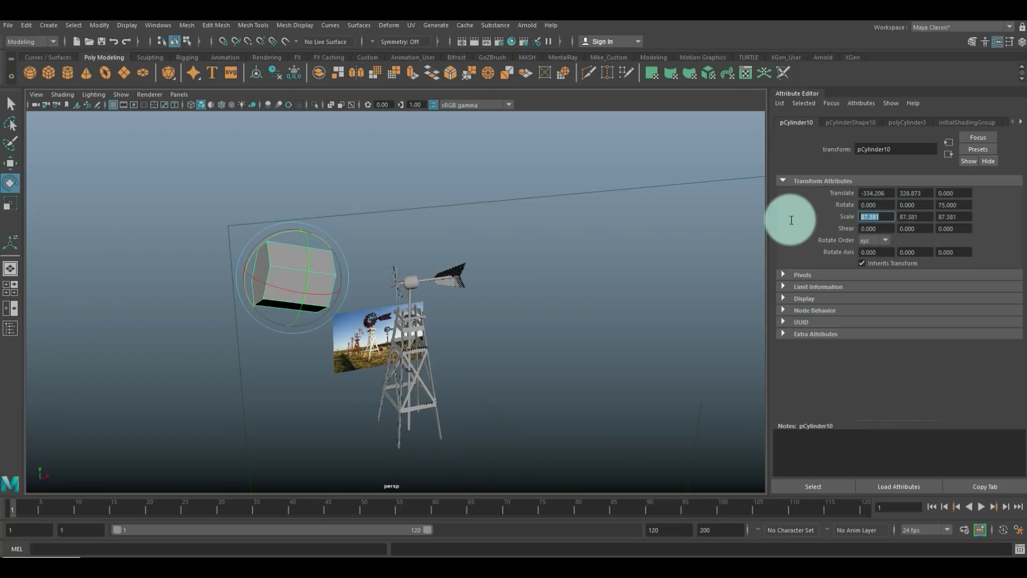
double_click(955, 205)
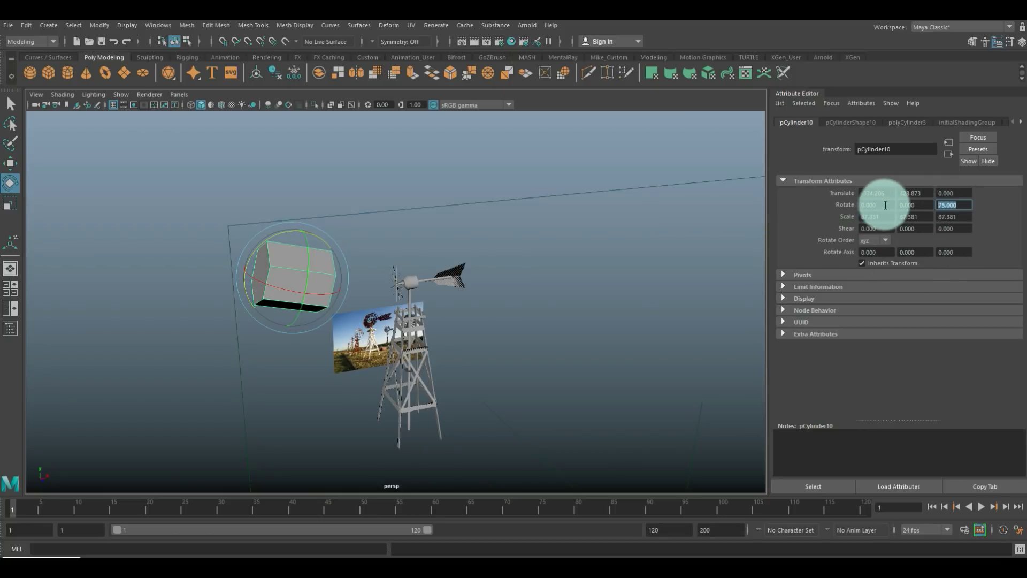
type("90")
key("Return")
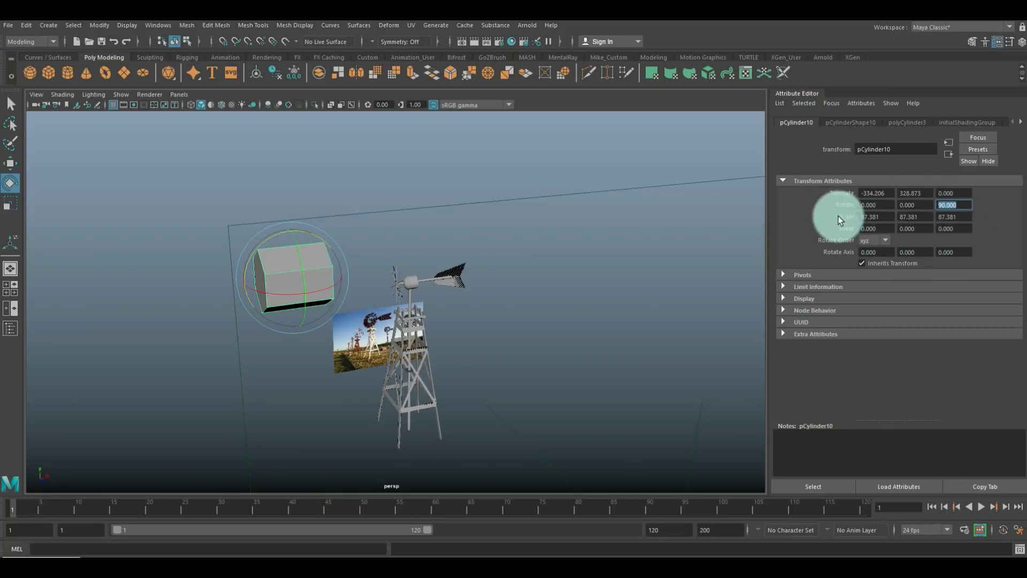
Step: Scale the hexagonal cylinder down along its own axis into a thin slab
left_click_drag(322, 175, 287, 323, "alt")
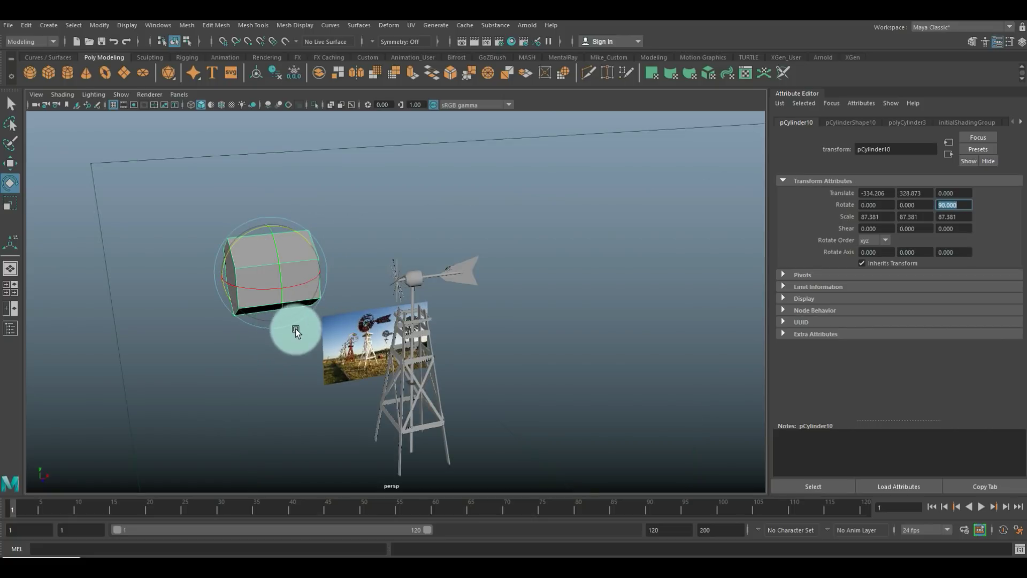
left_click(290, 170)
left_click(298, 279)
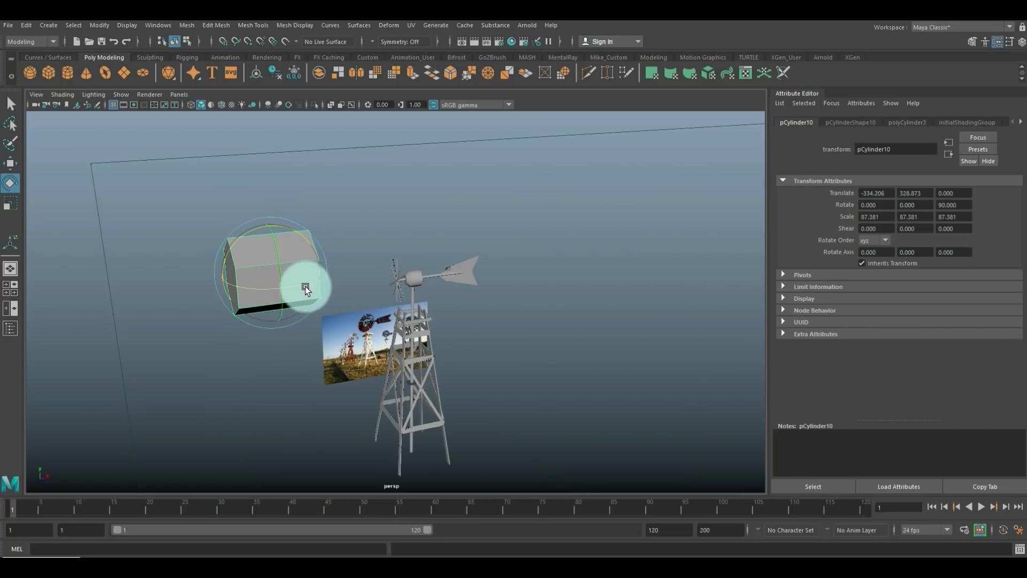
key("r")
left_click_drag(223, 278, 359, 339)
Step: Extrude both hexagonal end faces of the slab inward with an offset of about 5.1
right_click_drag(317, 295, 327, 310)
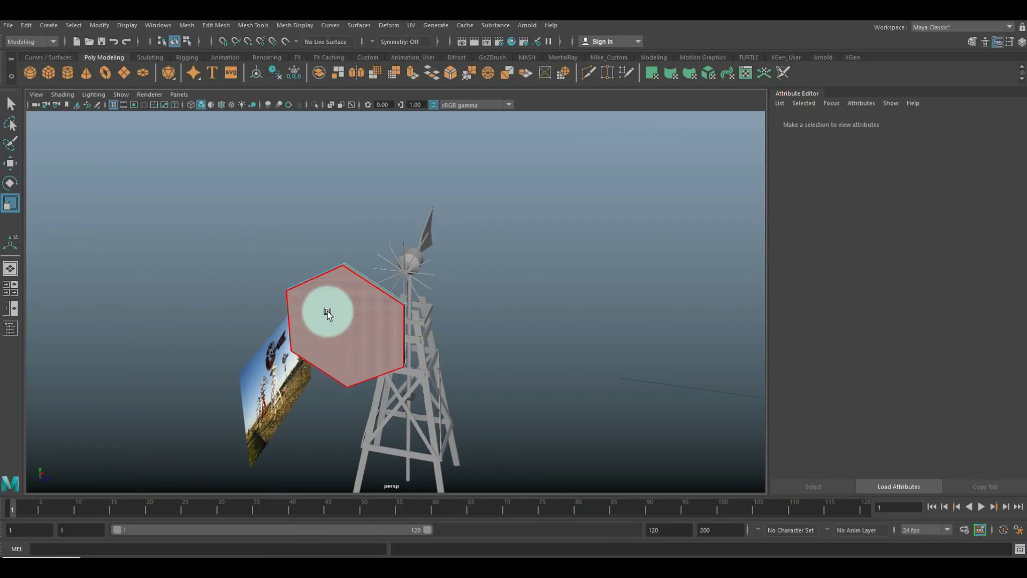
left_click(329, 308)
left_click_drag(367, 335, 293, 357, "alt")
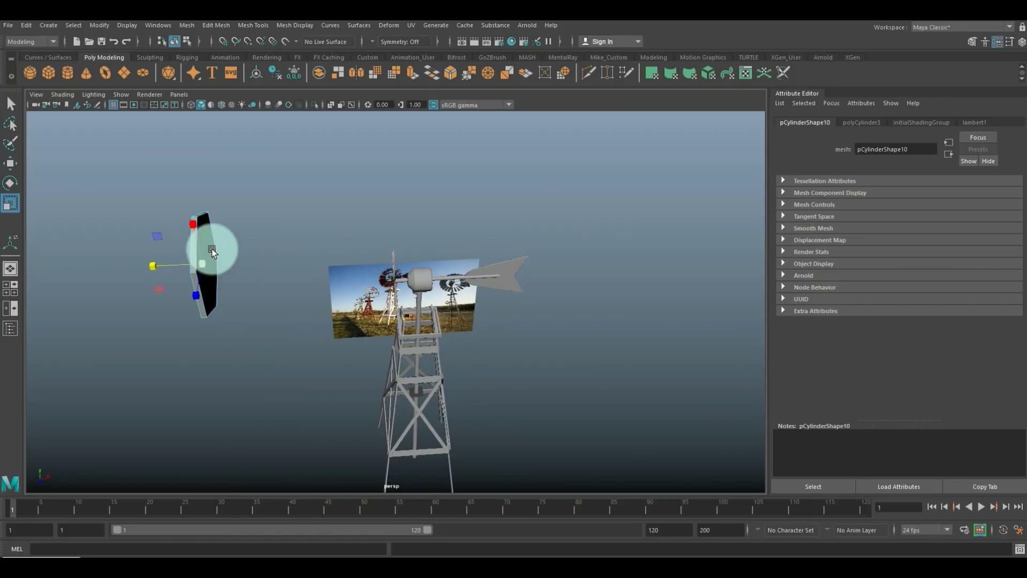
left_click_drag(377, 314, 448, 312, "alt")
key("ctrl+e")
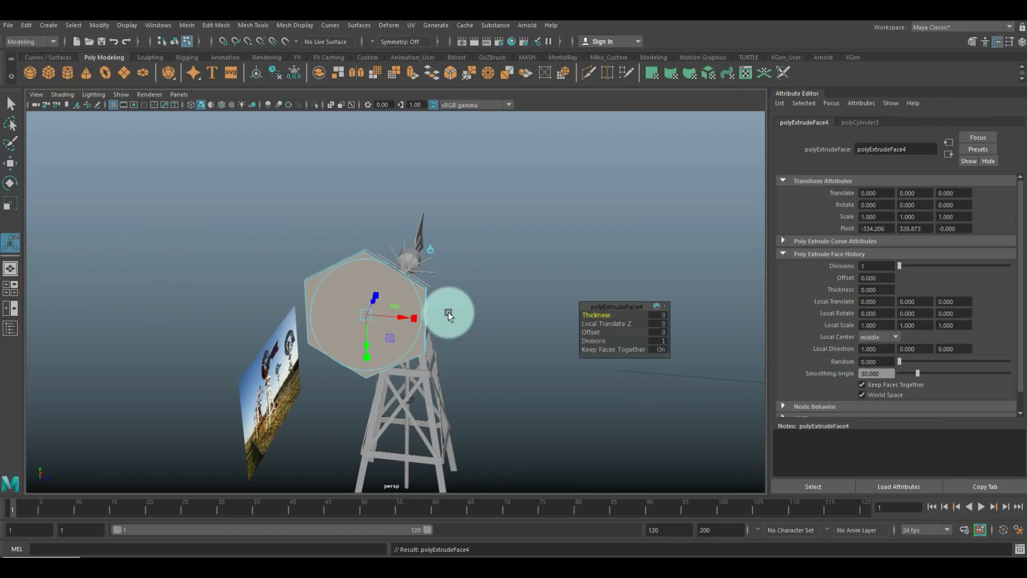
left_click_drag(594, 333, 622, 335)
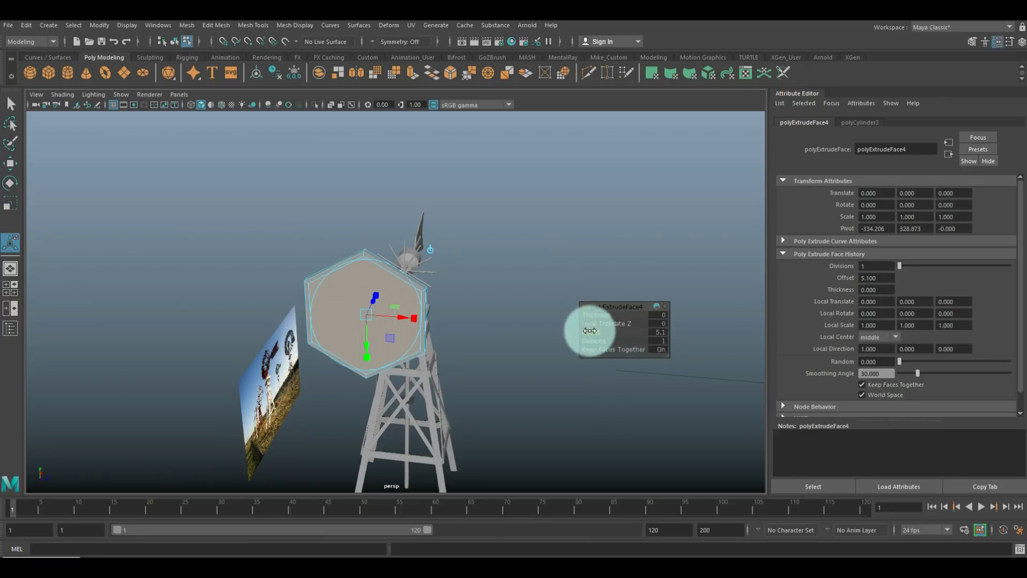
Step: Delete the inset centre faces on both ends to leave an open hexagonal frame
left_click(542, 281)
left_click_drag(452, 326, 425, 361, "alt")
right_click_drag(396, 362, 401, 256)
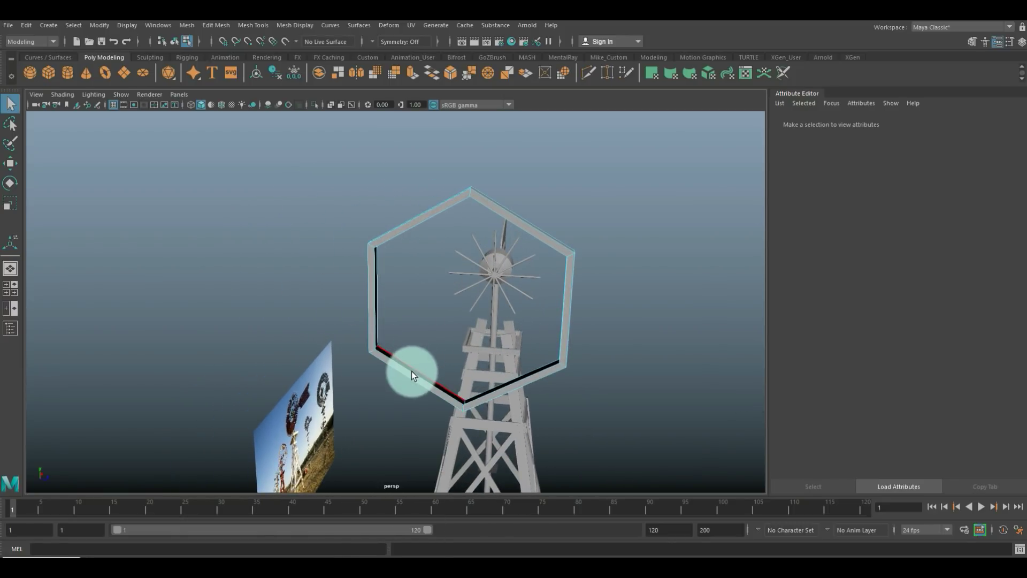
Step: Bridge the front and back inner edges on two adjacent sides of the hexagonal frame to close their gaps
left_click(411, 370)
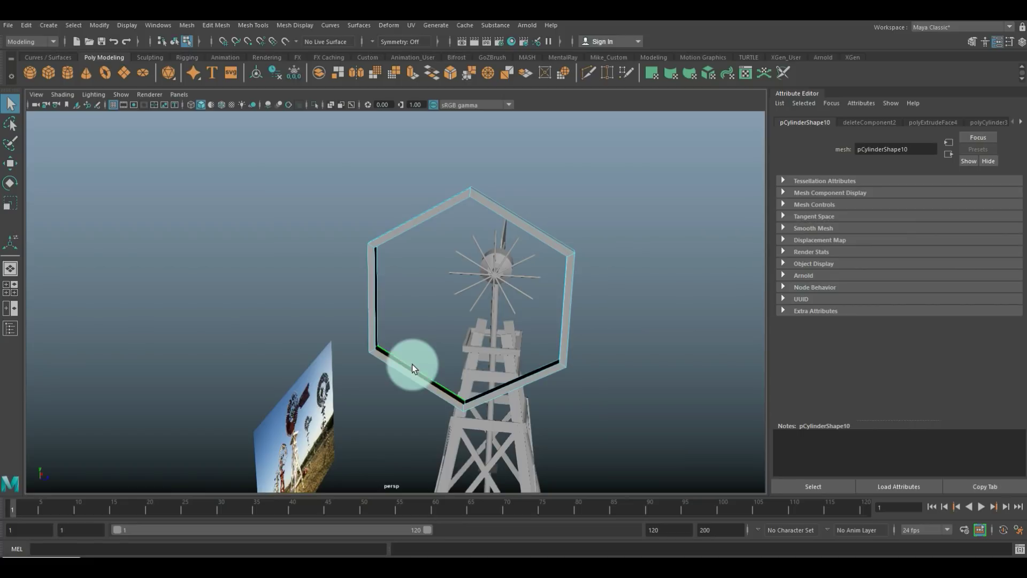
left_click(216, 25)
left_click(240, 73)
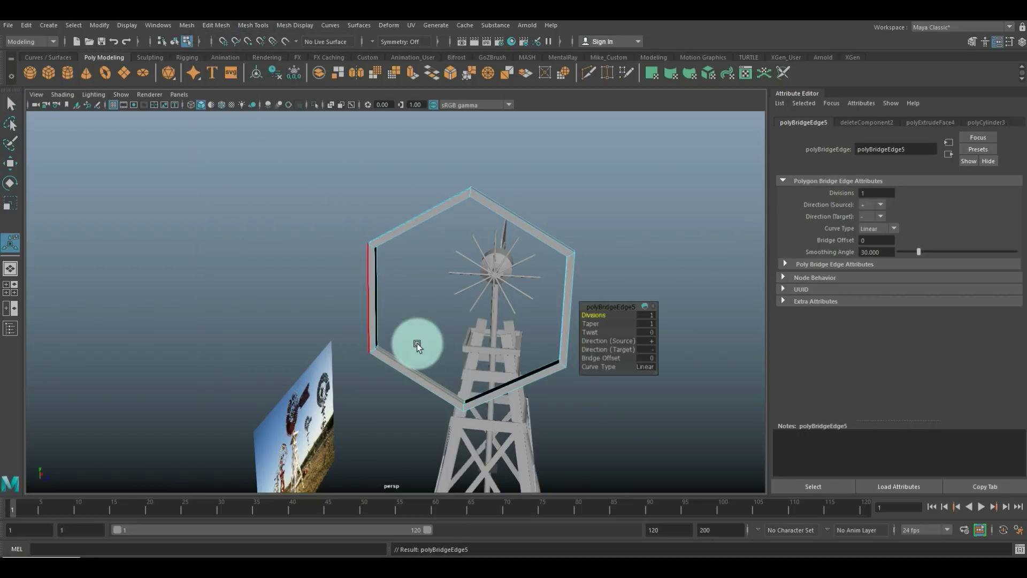
left_click_drag(407, 334, 391, 356, "alt")
left_click(268, 333)
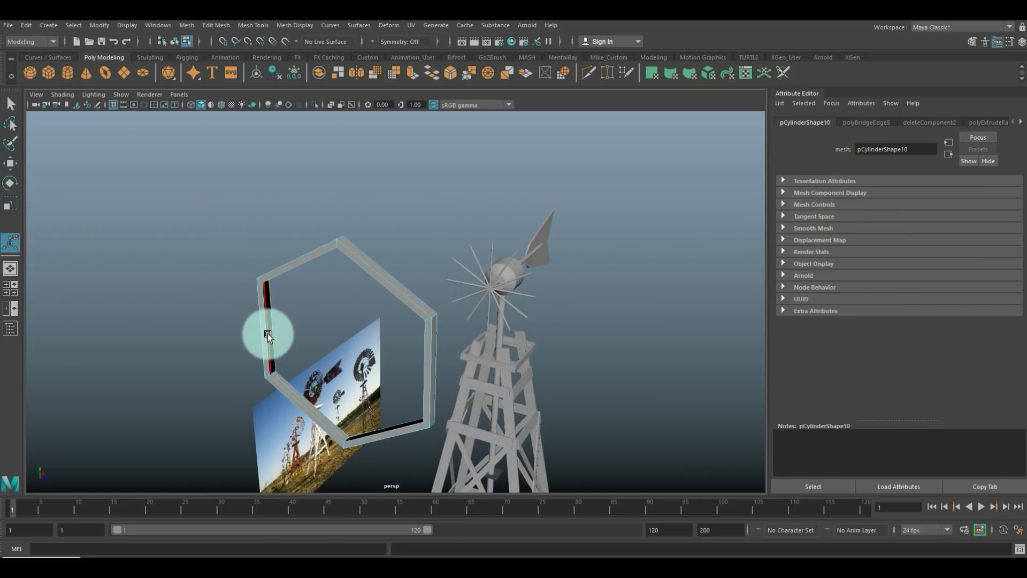
key("g")
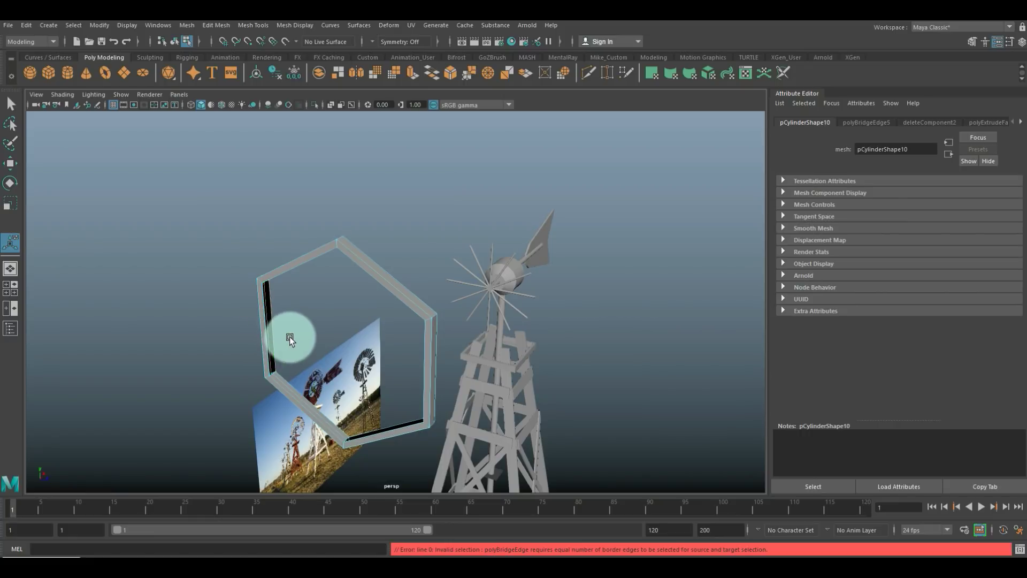
left_click(295, 313)
left_click(266, 337)
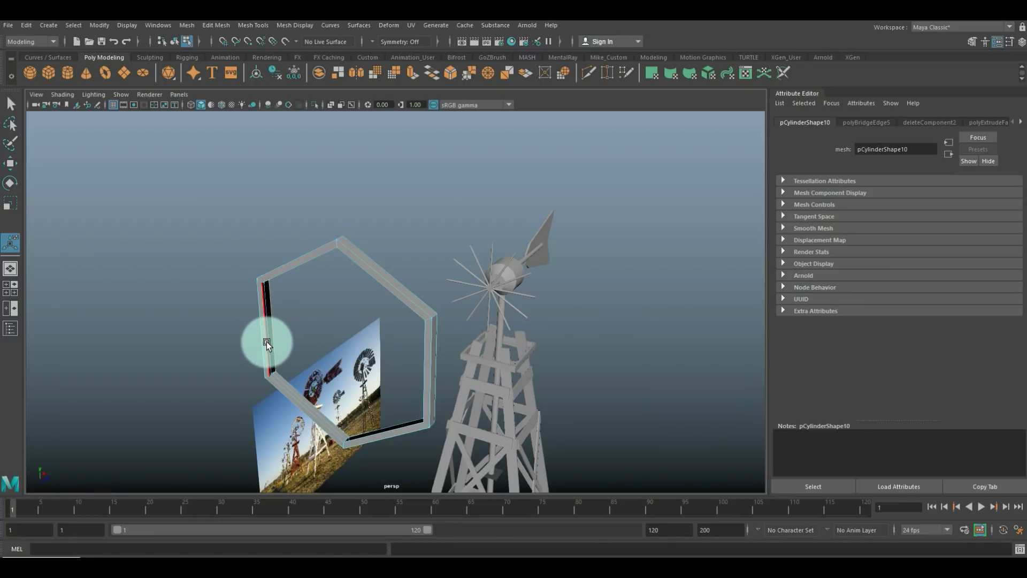
left_click(267, 342, "shift")
key("g")
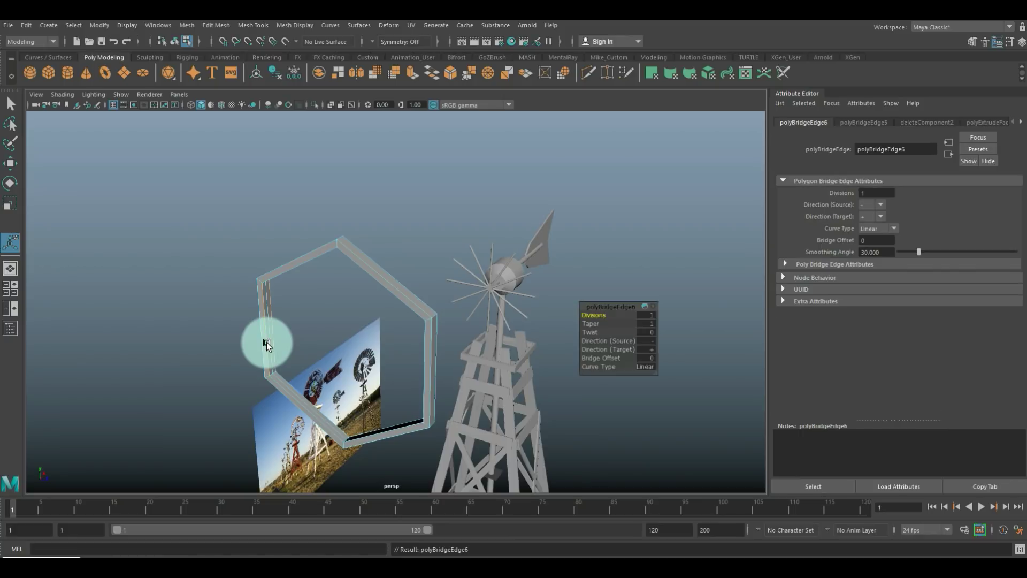
Step: Bridge the front and back inner edges on the four remaining open sides of the hexagonal frame
left_click_drag(298, 354, 308, 321, "alt")
middle_click_drag(314, 261, 303, 393, "alt")
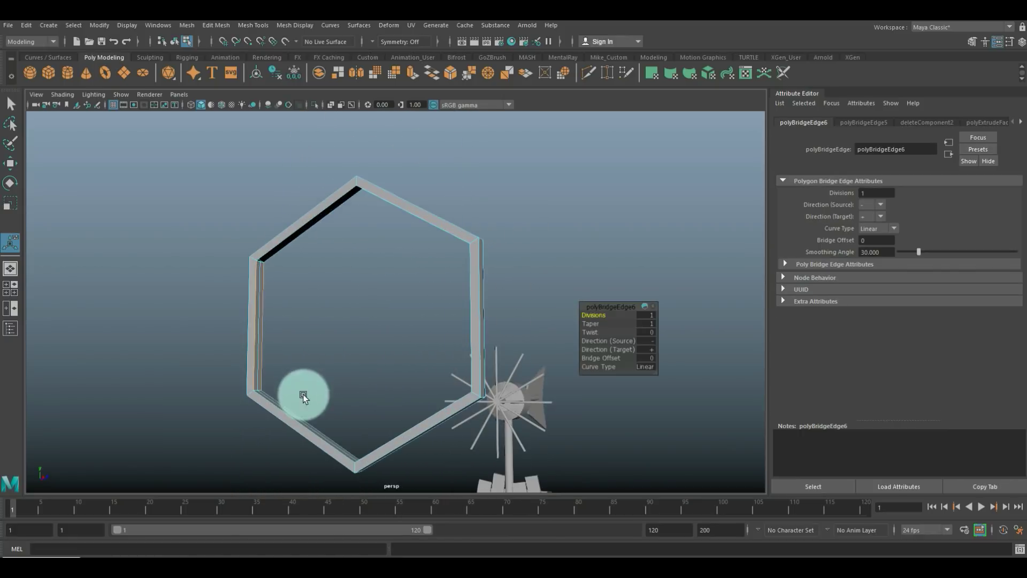
left_click(333, 213)
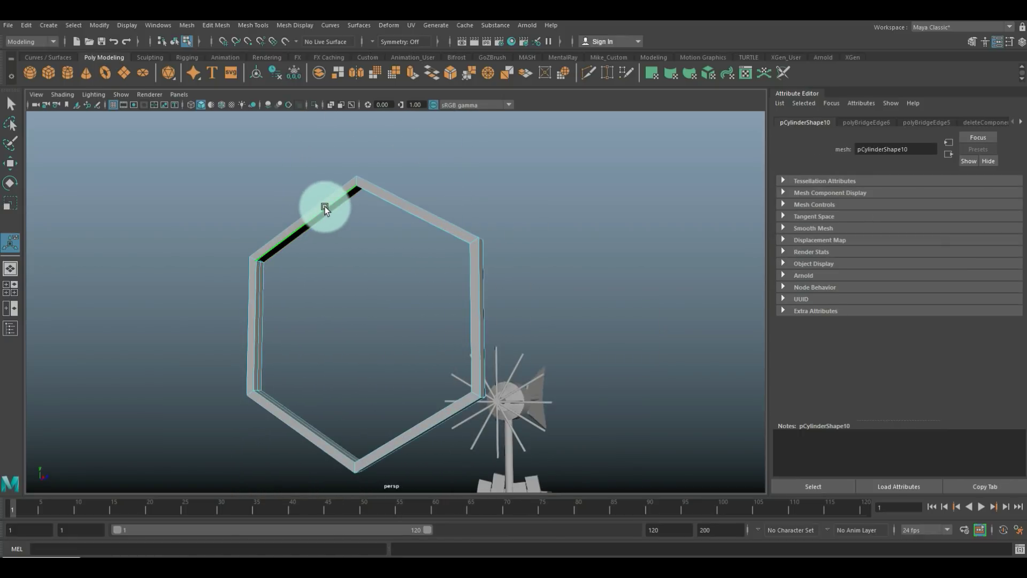
key("g")
left_click_drag(340, 238, 470, 243, "alt")
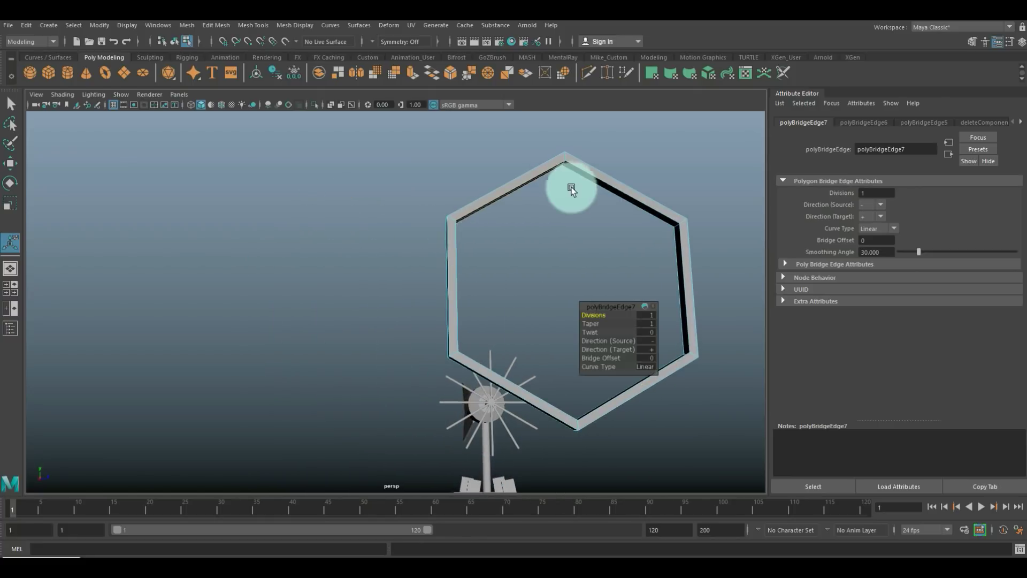
left_click(599, 180)
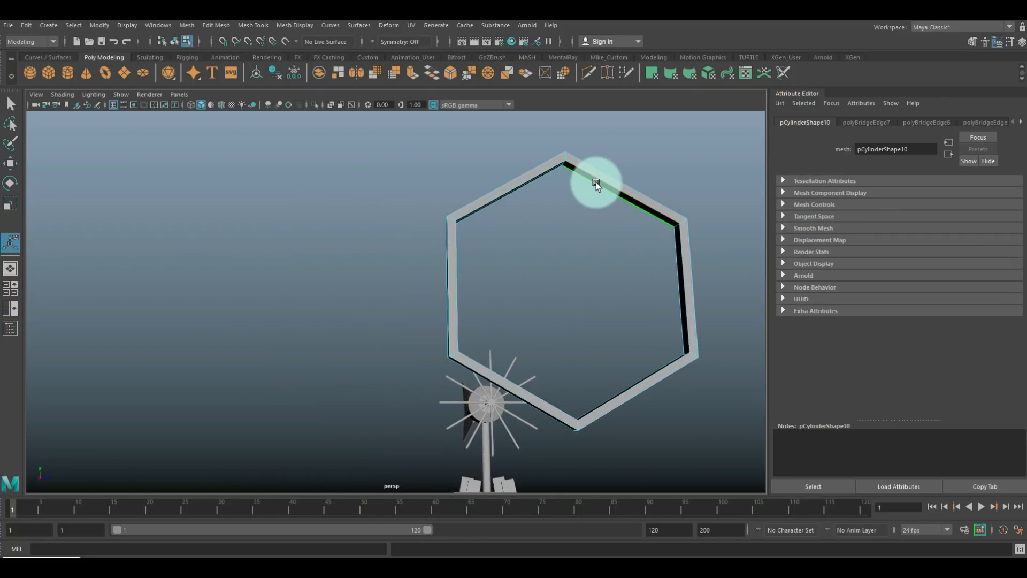
key("g")
left_click(684, 287)
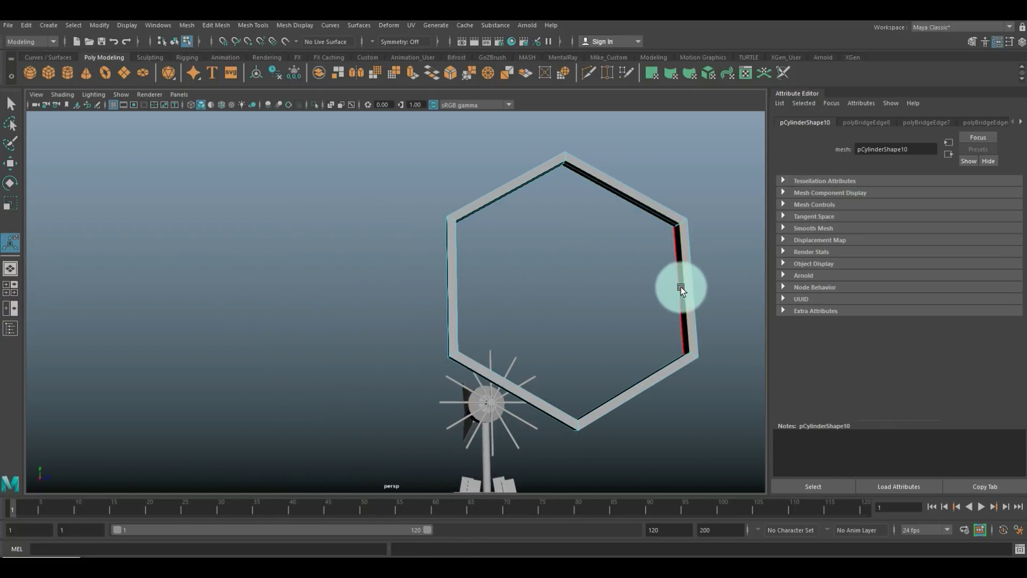
key("g")
left_click_drag(594, 300, 474, 308, "alt")
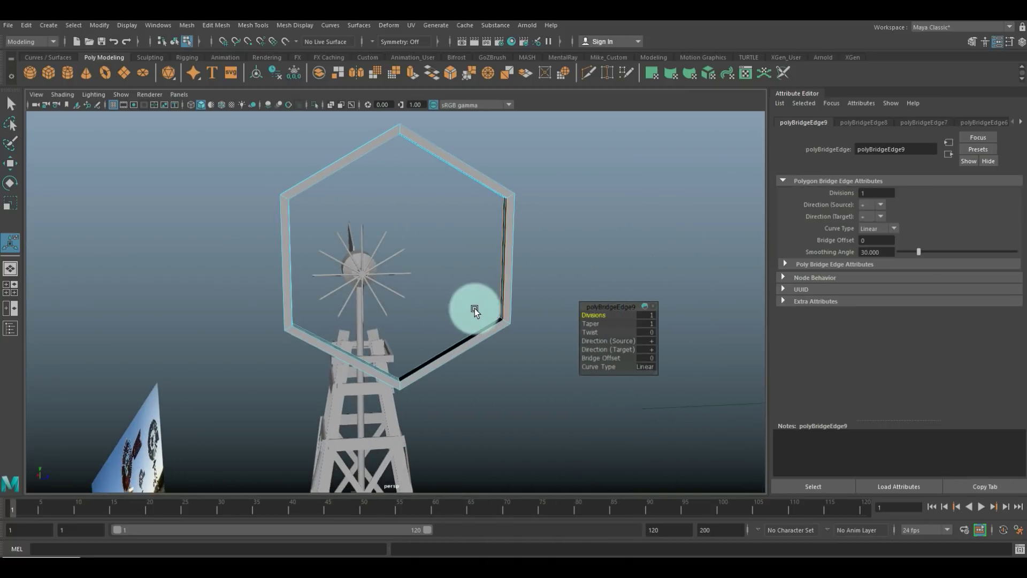
left_click(474, 333)
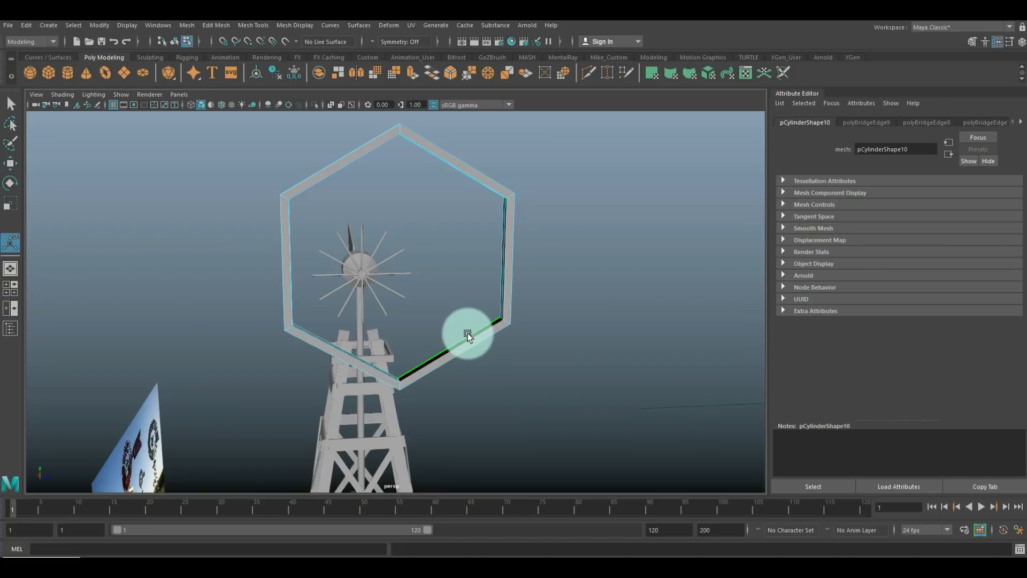
key("g")
Step: Merge all vertices of the hexagonal ring with a distance threshold of 0.01
right_click(475, 172)
right_click_drag(475, 172, 518, 155)
right_click_drag(518, 155, 436, 225, "alt")
left_click(207, 27)
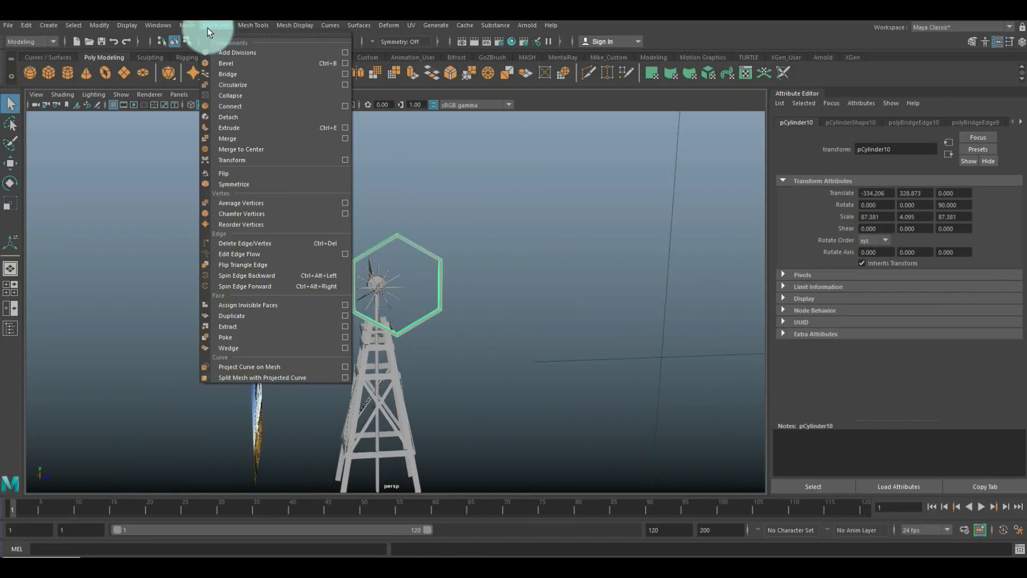
left_click(401, 239)
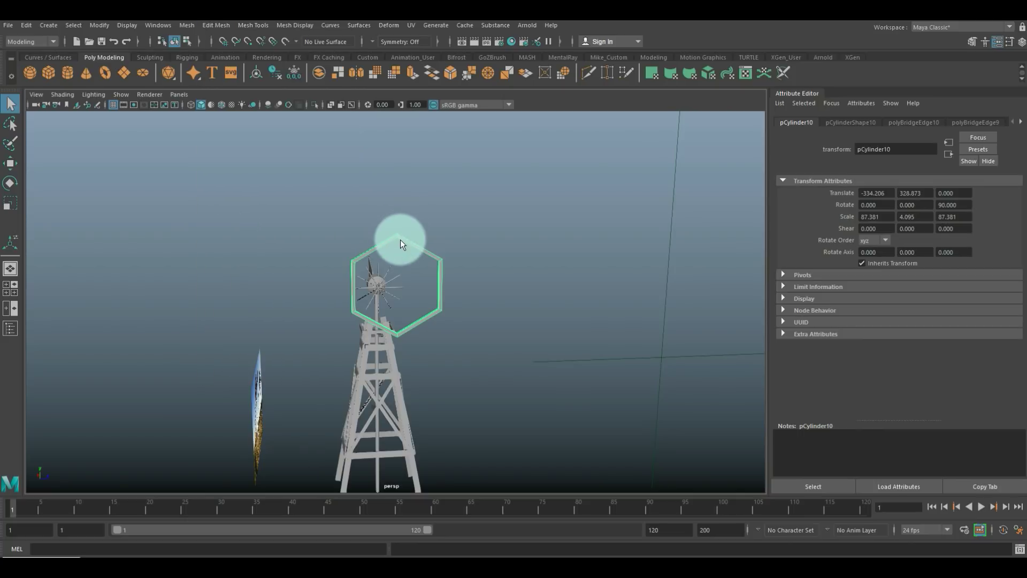
right_click_drag(396, 239, 365, 238)
left_click_drag(287, 184, 480, 332)
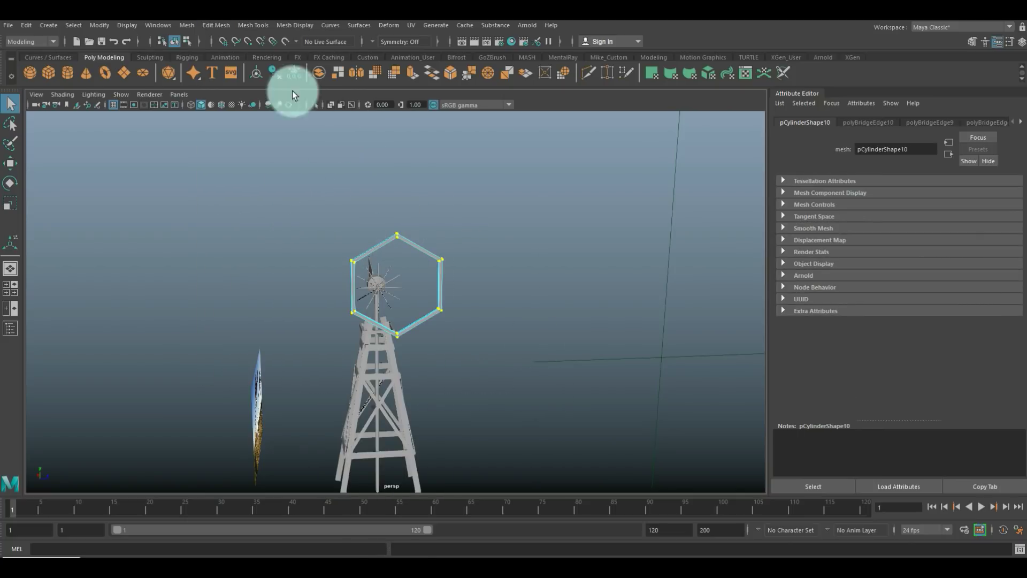
left_click(211, 26)
left_click(242, 21)
left_click(213, 23)
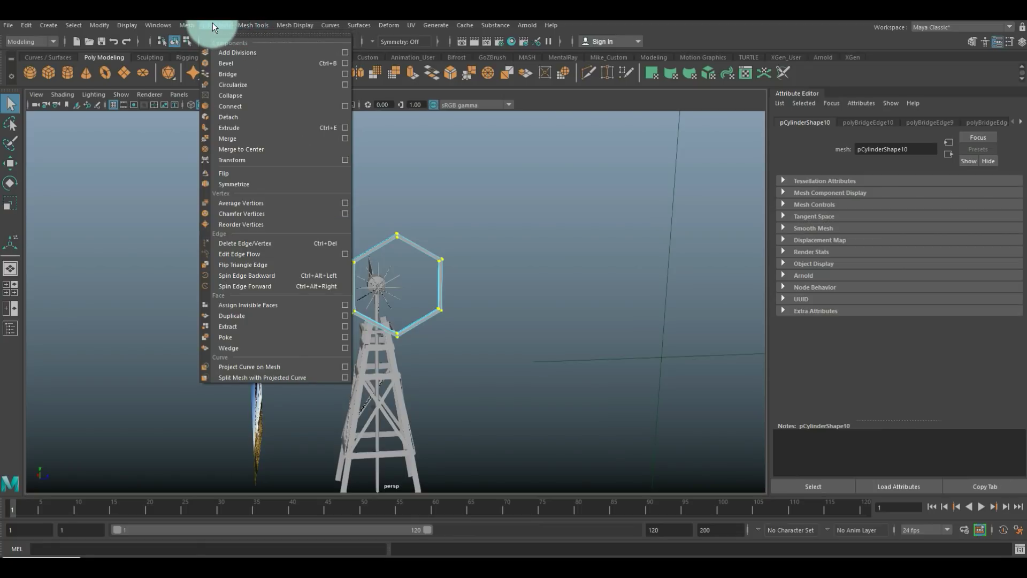
left_click(251, 139)
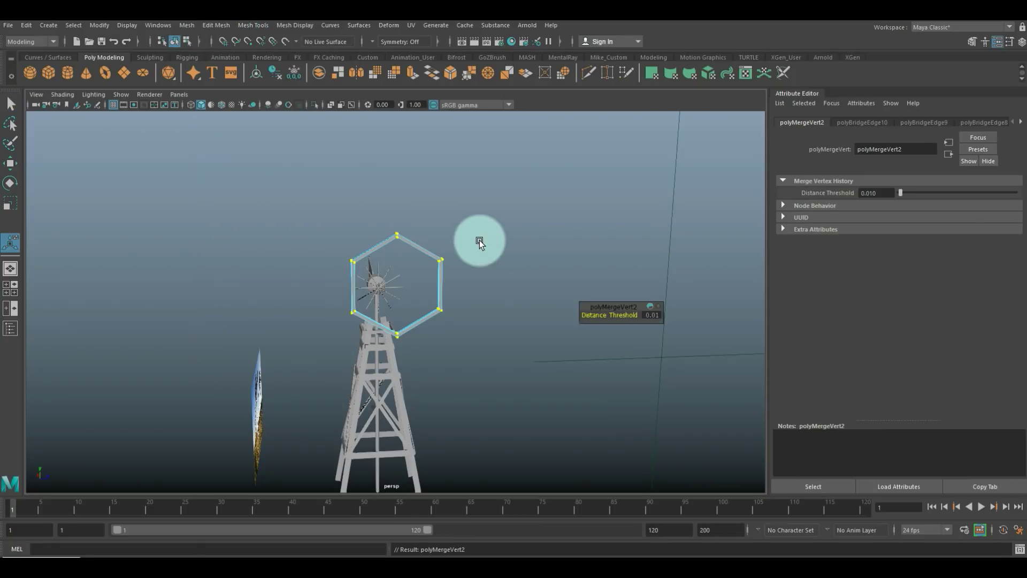
Step: Return the hexagonal ring to object selection and center its pivot
left_click(524, 235)
right_click_drag(436, 252, 480, 239)
left_click(94, 27)
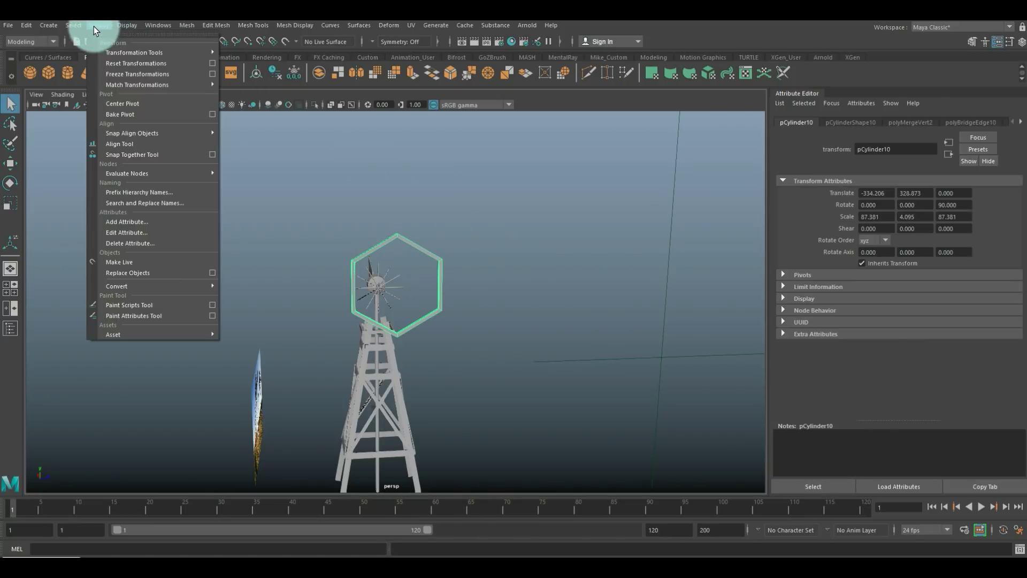
left_click(140, 107)
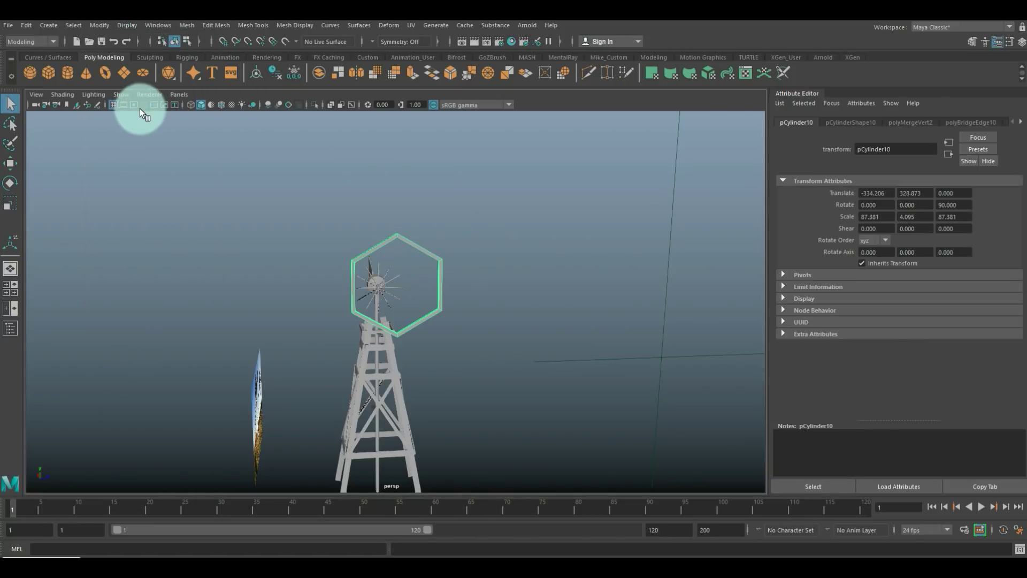
Step: In the side view, snap the ring onto the spokes' centre at Y 275 and scale it uniformly to about 49.8
left_click(8, 285)
scroll(542, 385, "down", 5)
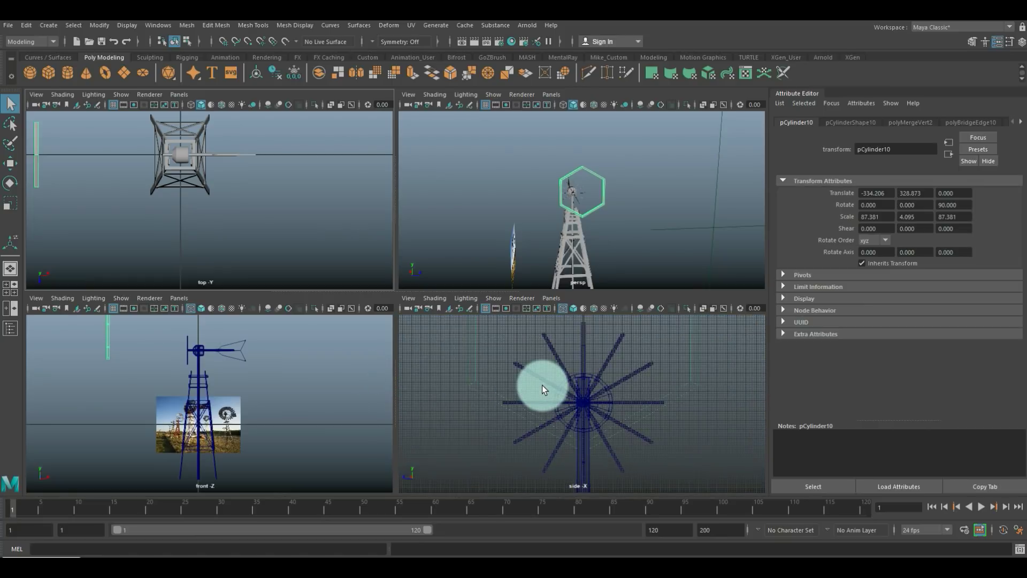
key("space")
key("w")
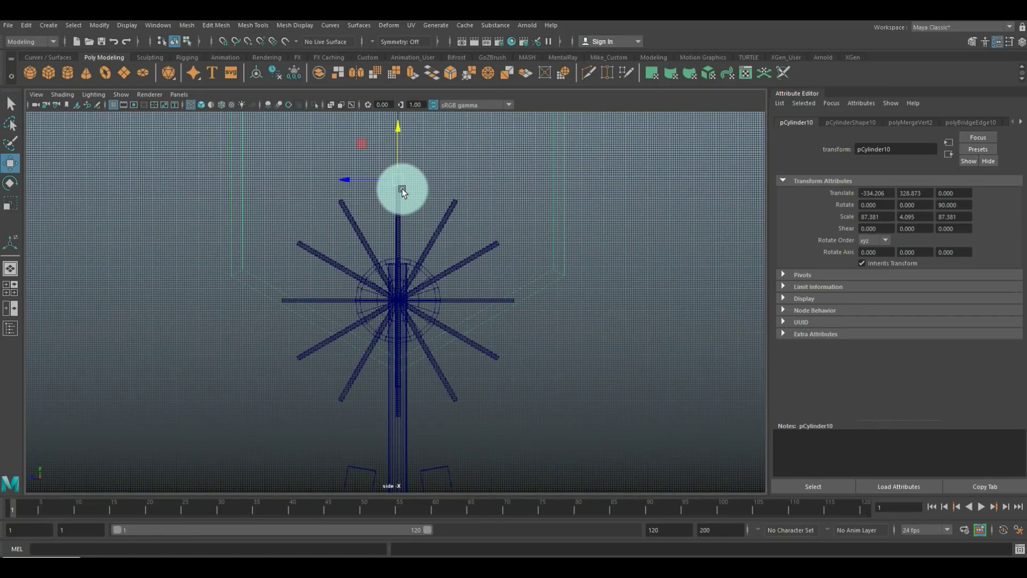
left_click_drag(401, 186, 289, 353)
key("x")
key("r")
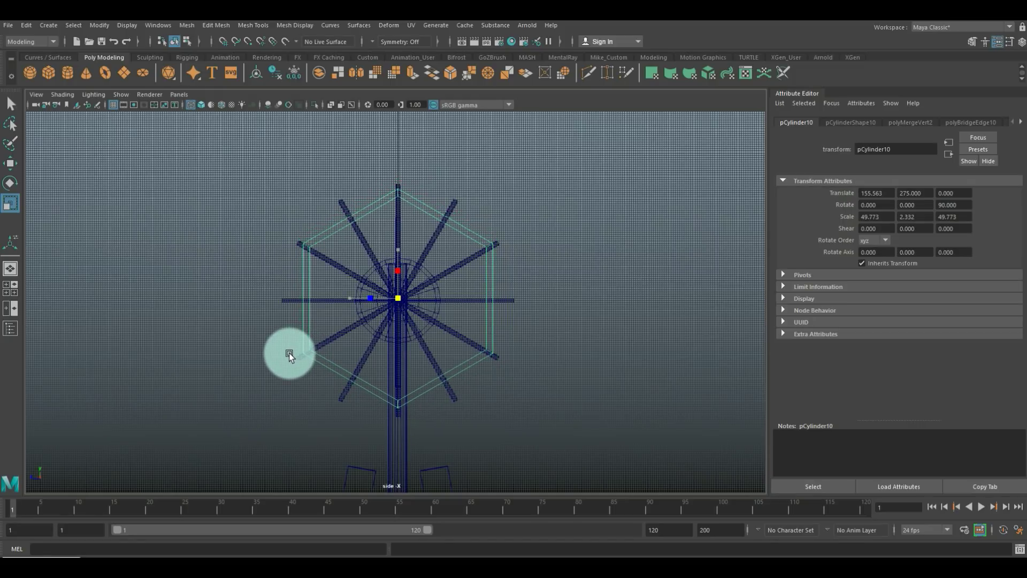
Step: In the perspective view, move the ring along X from the tail to the spokes, at about -43.7
left_click(13, 291)
key("space")
scroll(541, 309, "up", 5)
left_click_drag(473, 347, 546, 368, "alt")
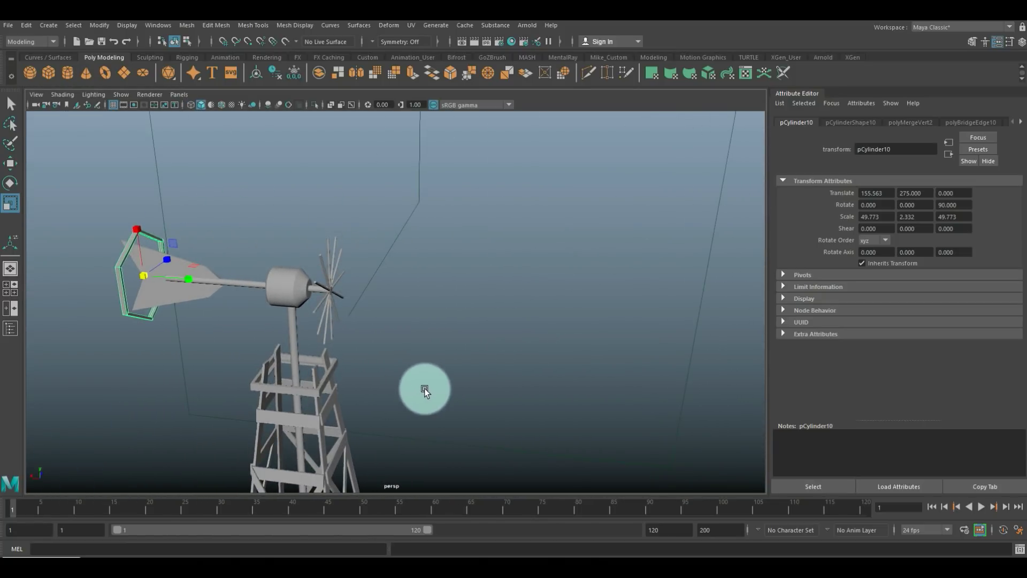
key("w")
left_click_drag(104, 272, 281, 332)
key("f")
left_click_drag(456, 334, 407, 364, "alt")
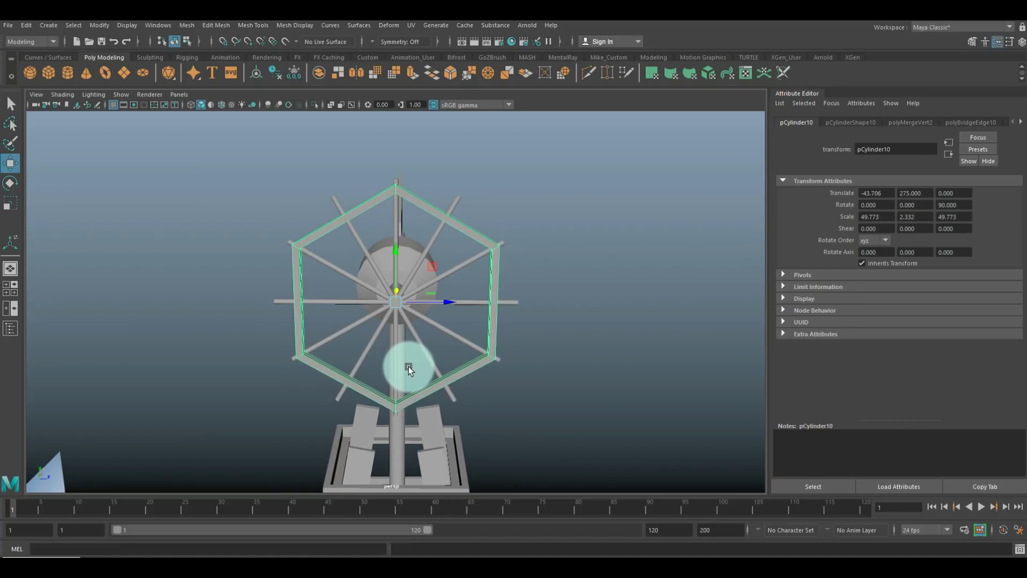
Step: Scale the ring down uniformly to about 45.96 so the spoke tips extend past its corners
key("r")
mouse_move(394, 304)
left_mouse_down()
mouse_move(416, 304)
mouse_move(383, 311)
left_mouse_up()
left_click_drag(383, 310, 383, 310)
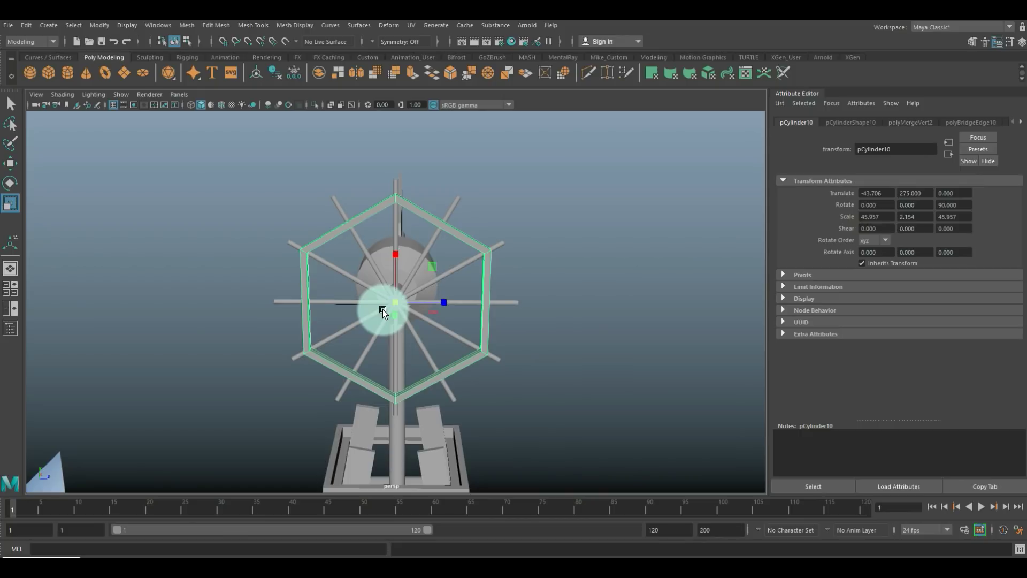
Step: Duplicate the hexagonal ring in place, trying a uniform scale of about 34.5 on the copy and undoing that scaling
key("ctrl+d")
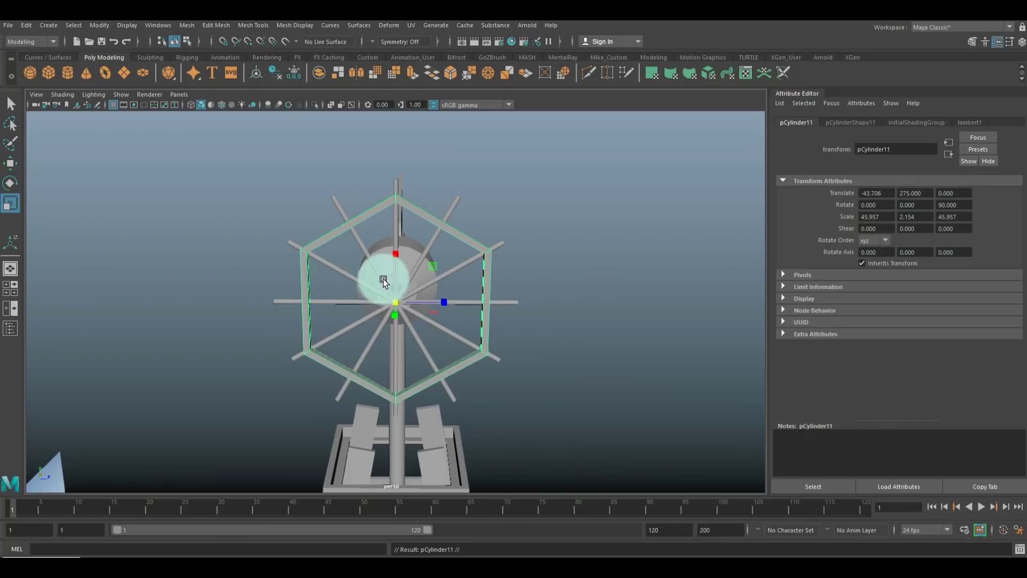
left_click_drag(392, 302, 360, 313)
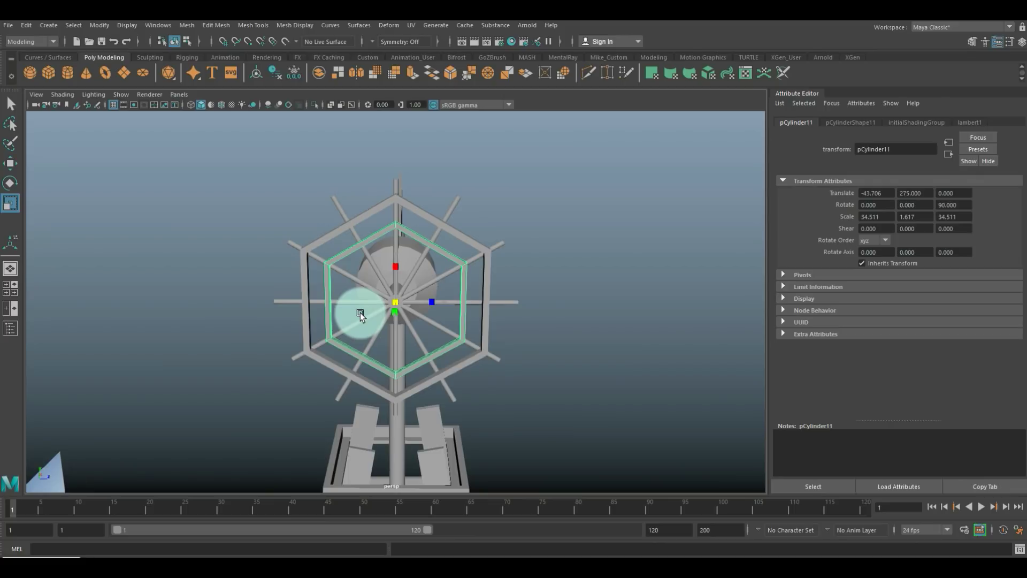
key("ctrl+z")
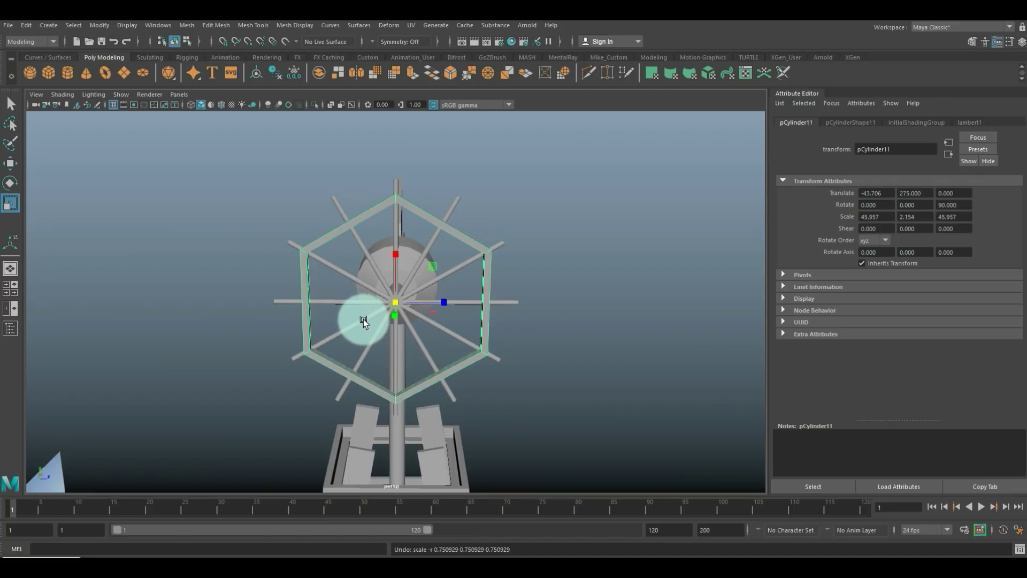
left_click_drag(550, 341, 474, 352, "alt")
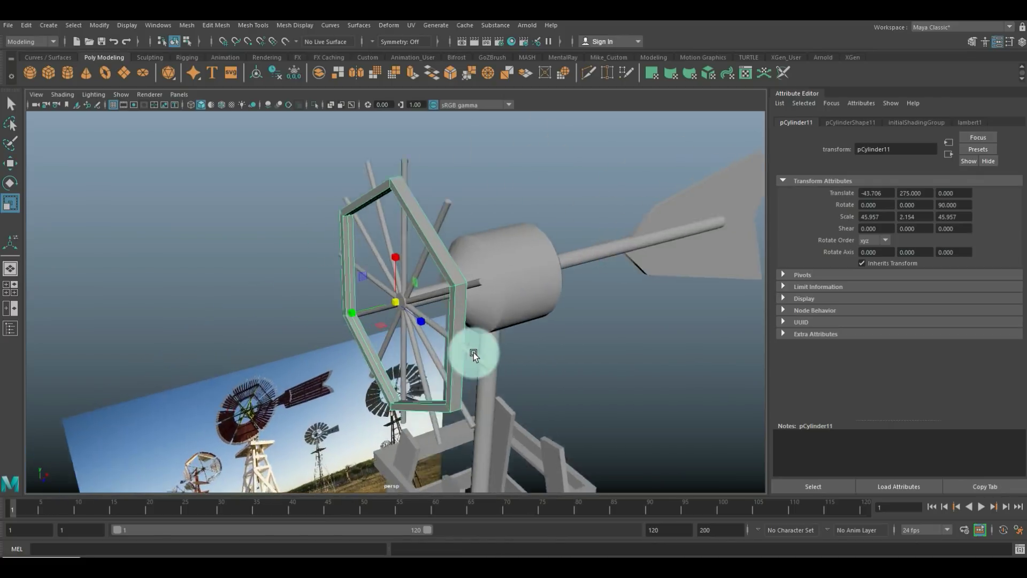
Step: Scale the duplicated hexagonal ring down uniformly to form a smaller inner ring around the spokes' centre
scroll(474, 352, "up", 5)
left_click_drag(396, 299, 248, 330)
right_click_drag(247, 329, 138, 318, "alt")
mouse_move(137, 317)
left_mouse_down("alt")
mouse_move(164, 324)
mouse_move(128, 329)
left_mouse_up("alt")
Step: In the front view, thin the outer hexagonal ring by scaling it along its Y axis to about 1.27
left_click(395, 206)
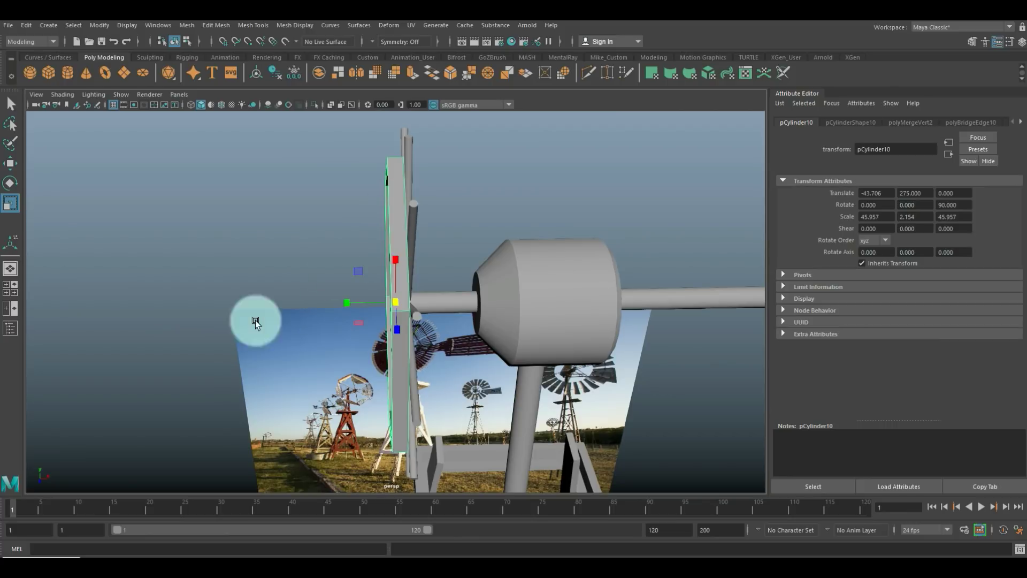
left_click(10, 287)
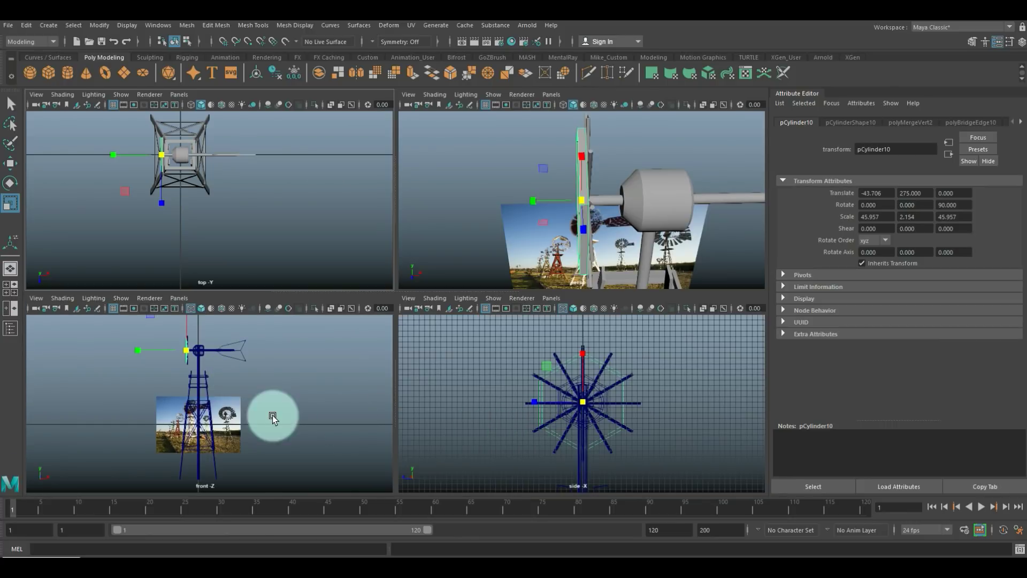
key("space")
key("f")
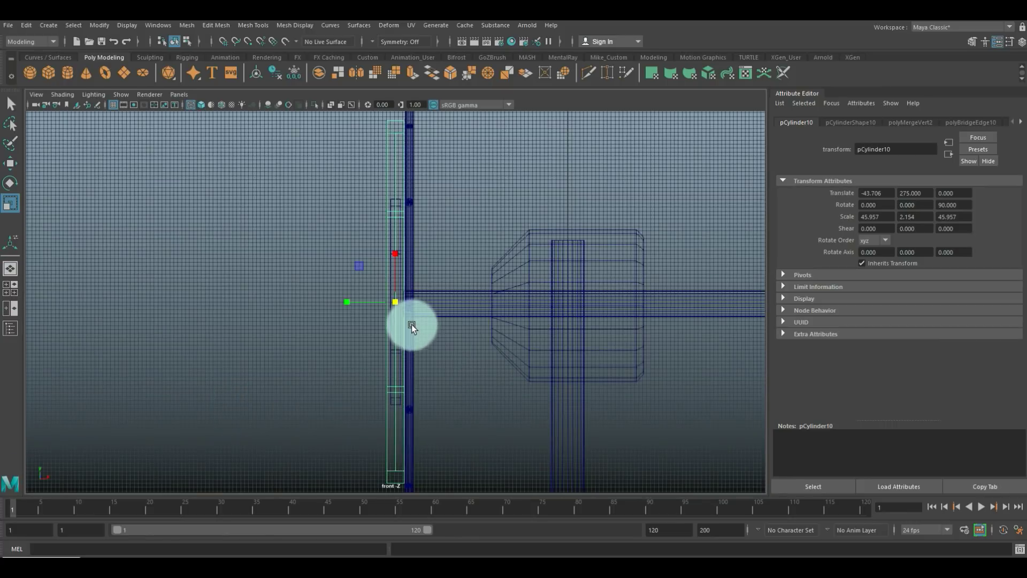
left_click_drag(348, 300, 368, 305)
left_click(6, 289)
key("space")
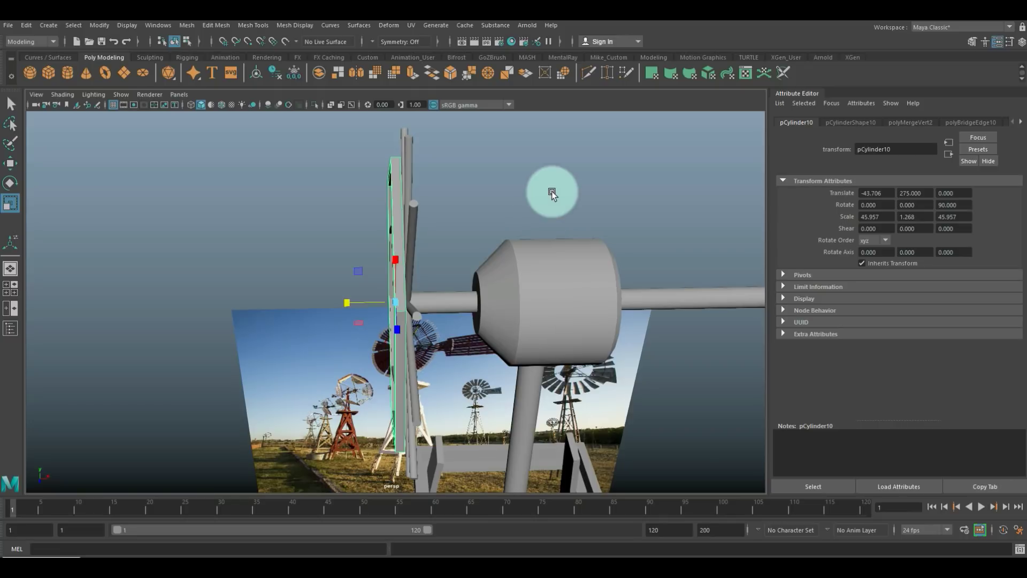
left_click(551, 191)
left_click_drag(548, 194, 514, 259, "alt")
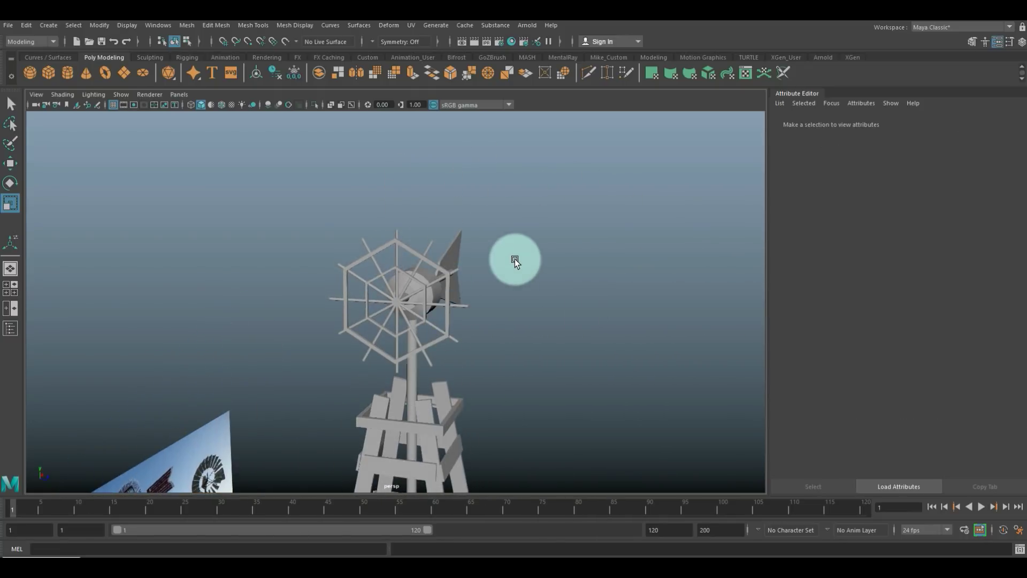
Step: Create a polygon plane, raise it above the hub to Y about 326.7, and enlarge it uniformly
left_click_drag(268, 332, 339, 370, "alt")
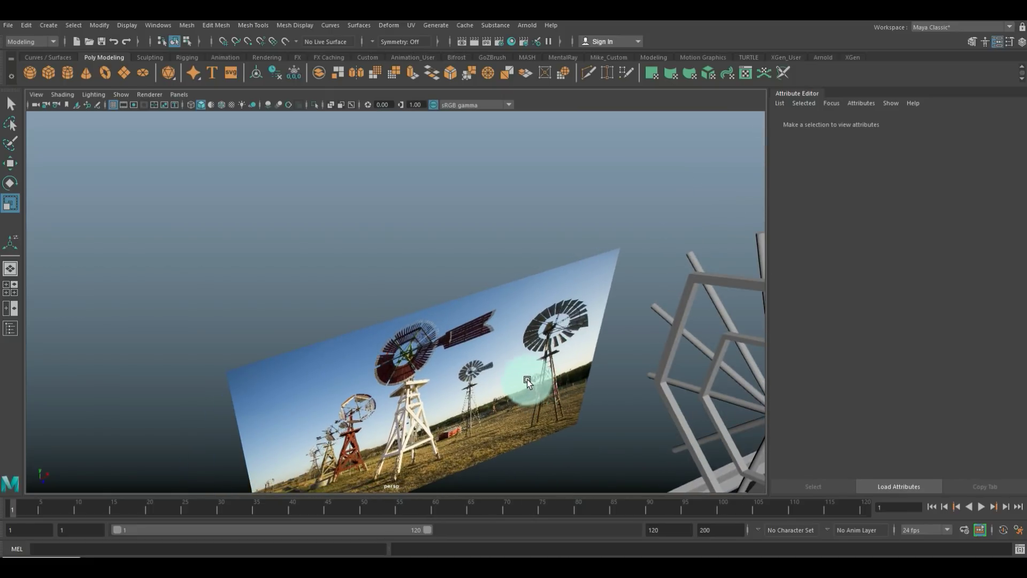
left_click_drag(516, 380, 268, 321, "alt")
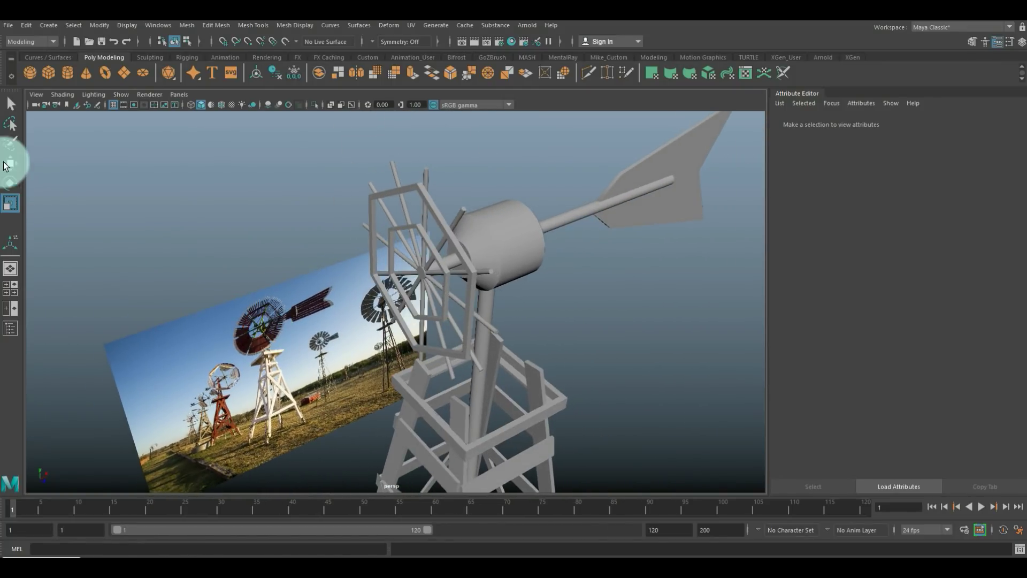
left_click(126, 73)
scroll(249, 254, "down", 5)
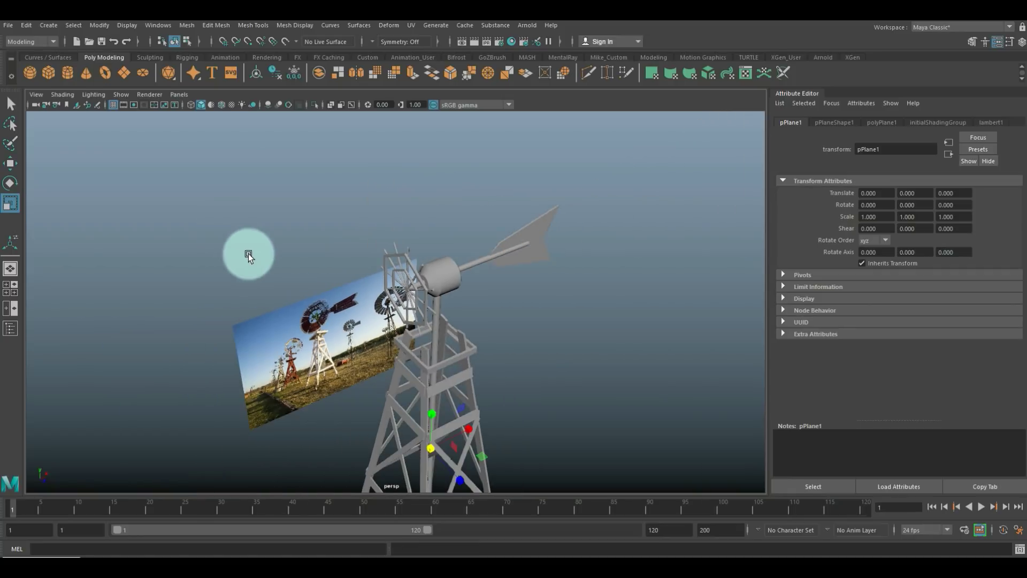
key("w")
left_click_drag(429, 419, 458, 179)
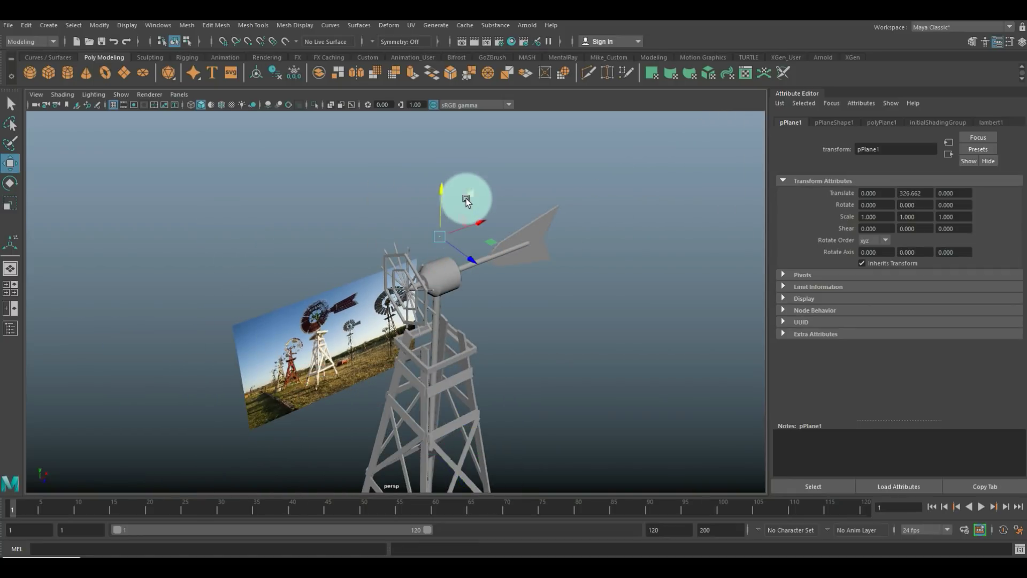
key("r")
left_click_drag(441, 242, 525, 249)
Step: Set the plane's width and height subdivisions to 1
left_click(883, 123)
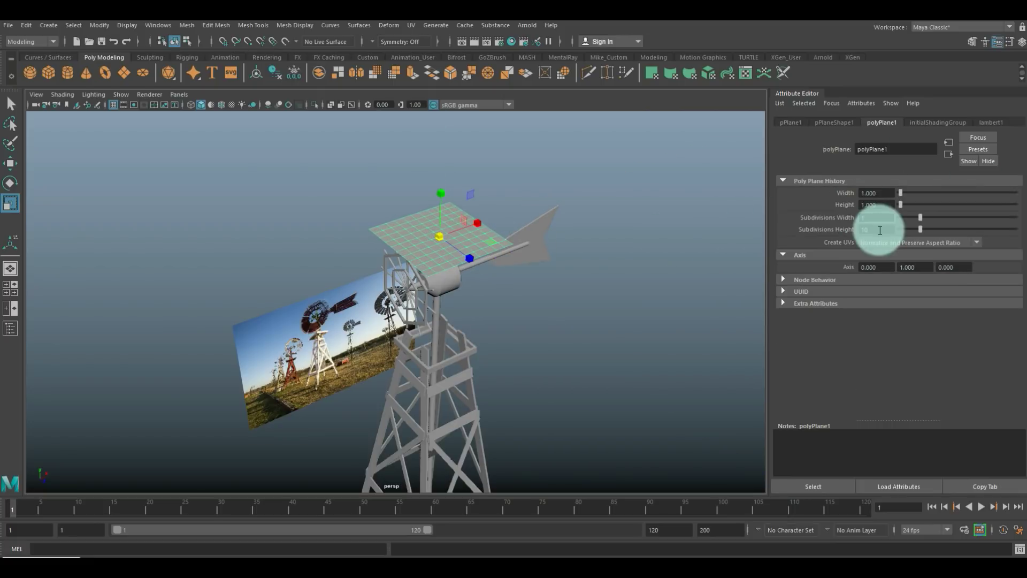
left_click_drag(879, 220, 799, 227)
type("1")
key("Tab")
type("1")
key("Return")
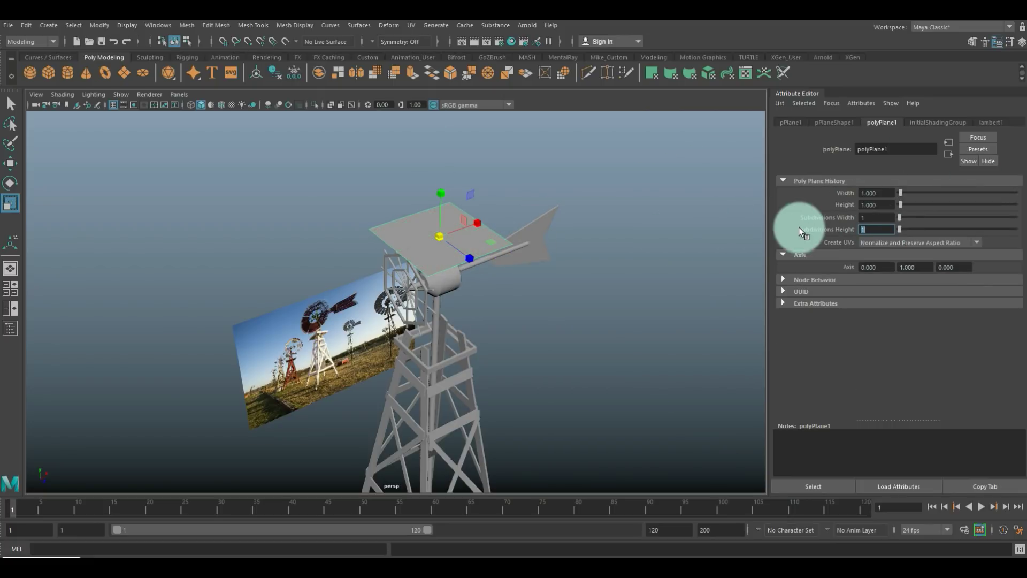
Step: Rotate the plane upright so that it stands parallel to the rotor rings
right_click(463, 251)
left_click(463, 253)
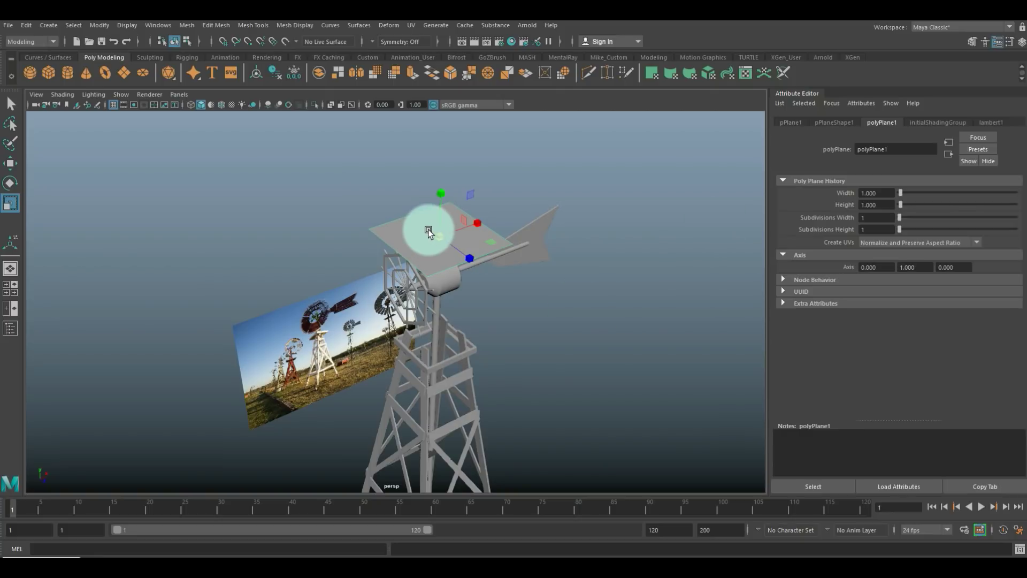
key("e")
left_click_drag(418, 205, 394, 274)
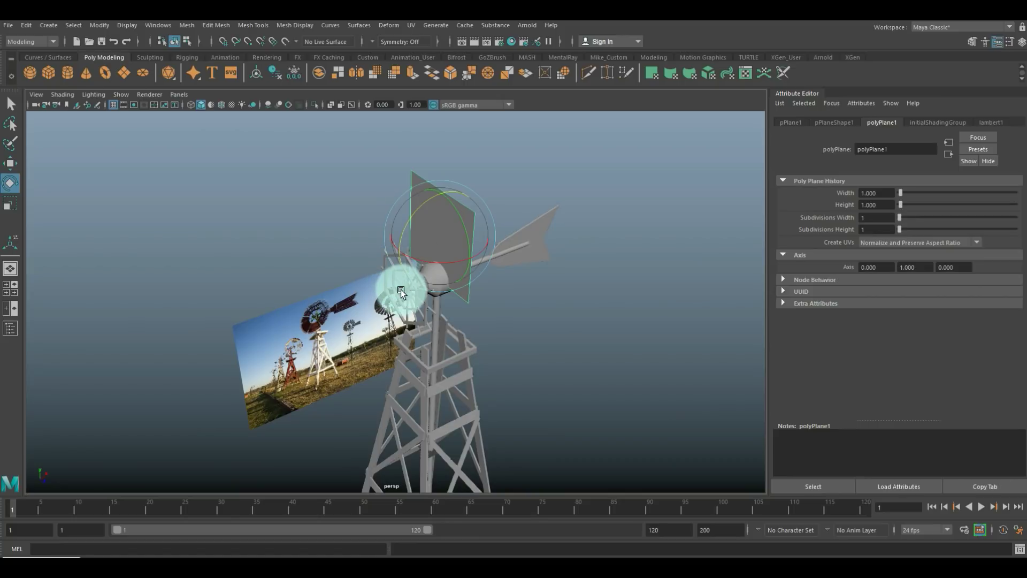
Step: Shape the plane into a narrow vertical strip and place it in front of the rotor rings
key("w")
left_click_drag(476, 220, 477, 305)
key("r")
key("w")
scroll(406, 280, "up", 5)
scroll(406, 281, "down", 5)
scroll(403, 309, "up", 3)
right_click_drag(384, 214, 344, 213)
Step: Narrow the strip's two bottom vertices along Z so the blade tapers toward the spokes' centre
left_click_drag(302, 317, 551, 435)
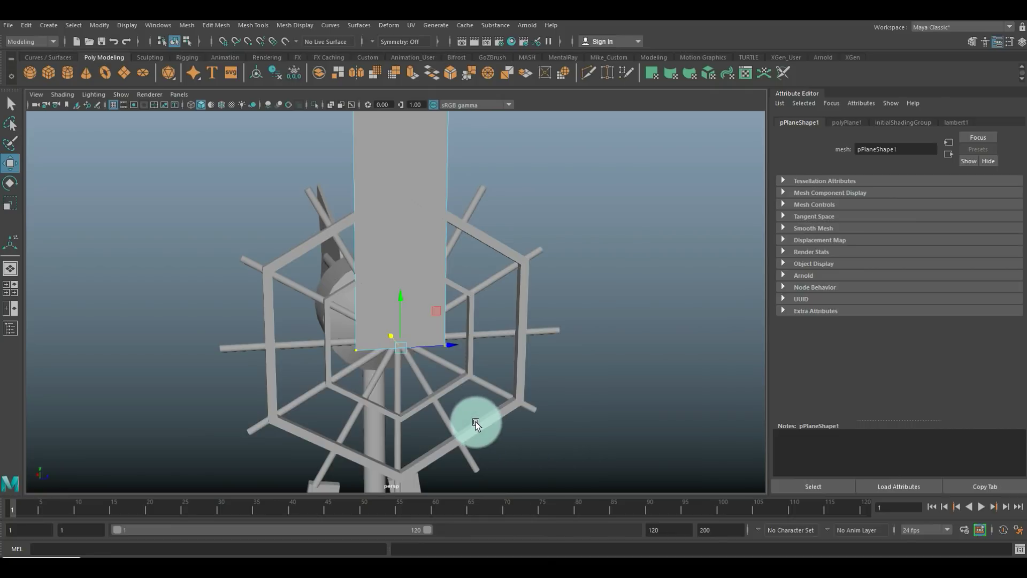
key("r")
left_click_drag(451, 345, 409, 357)
middle_click_drag(484, 320, 500, 411, "alt")
Step: Lower the blade's two top vertices to just below the vertical spoke's tip and adjust their width for a slender taper
scroll(500, 411, "down", 3)
left_click_drag(500, 411, 452, 287, "alt")
left_click_drag(348, 128, 500, 207)
key("w")
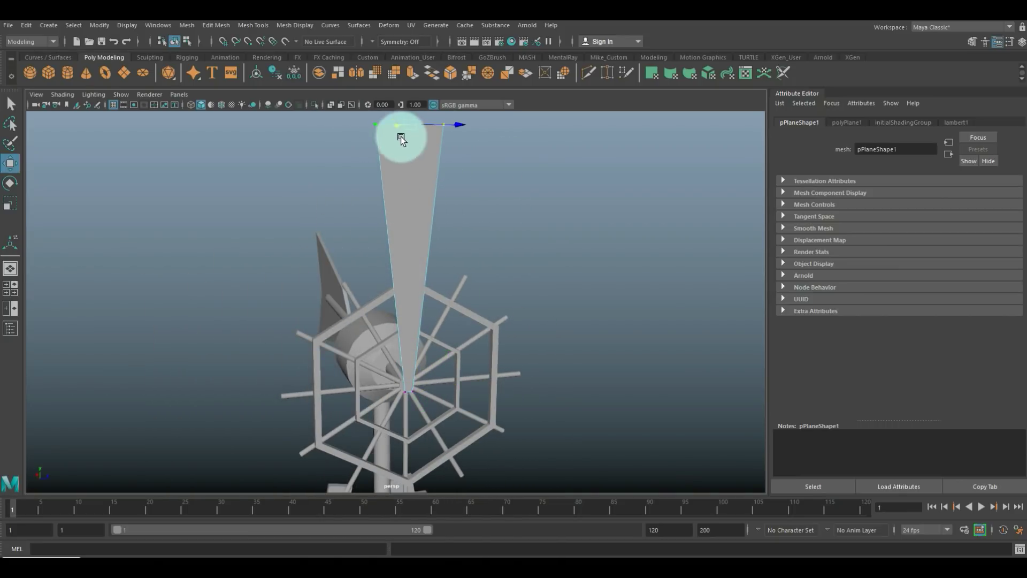
left_click_drag(409, 113, 421, 315)
key("r")
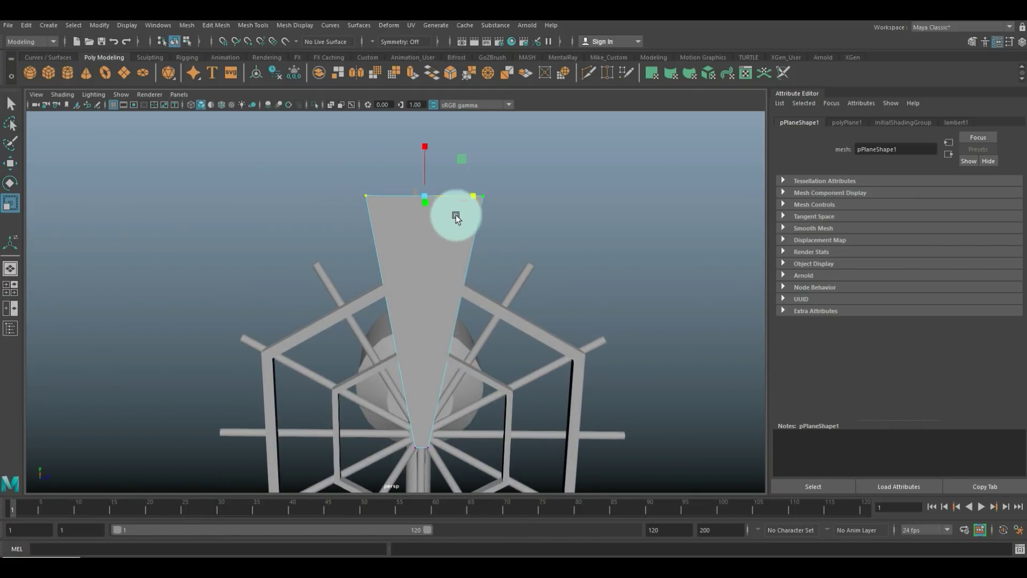
left_click_drag(470, 200, 452, 199)
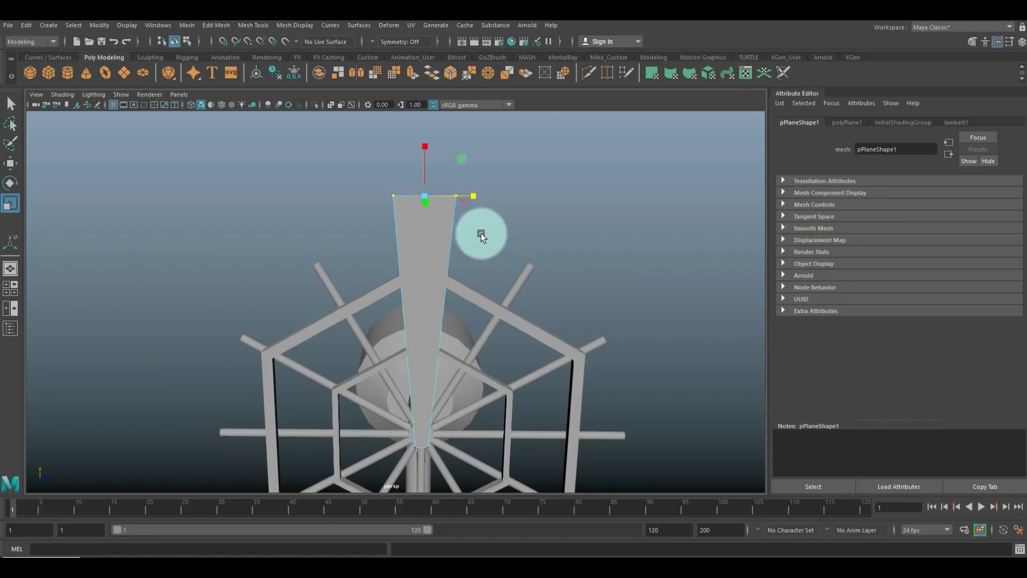
Step: Insert one lengthwise edge loop down the blade's centre and three crosswise edge loops spaced along its length
left_click(246, 27)
left_click(241, 24)
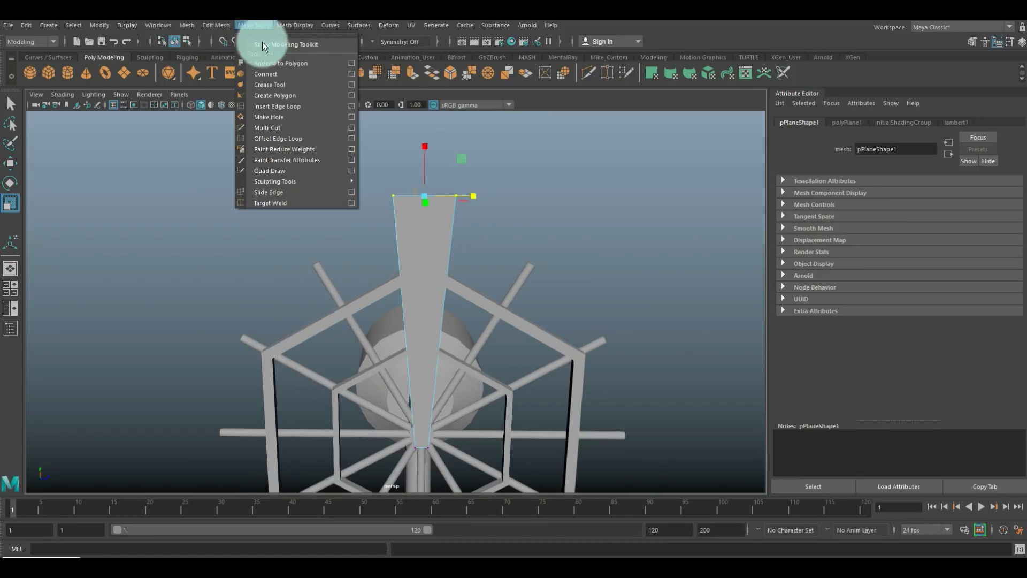
left_click(300, 105)
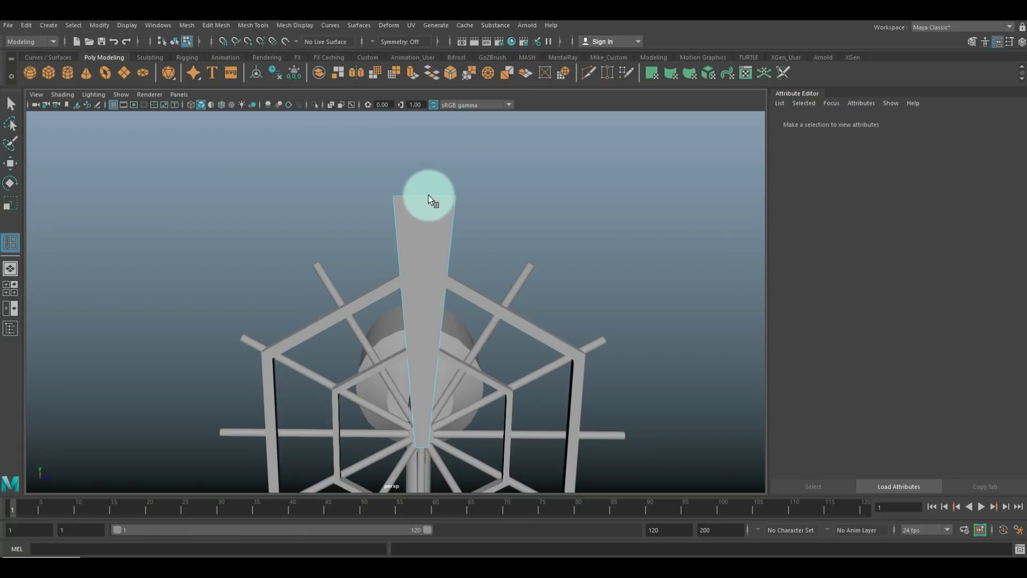
left_click(428, 195)
scroll(462, 241, "down", 3)
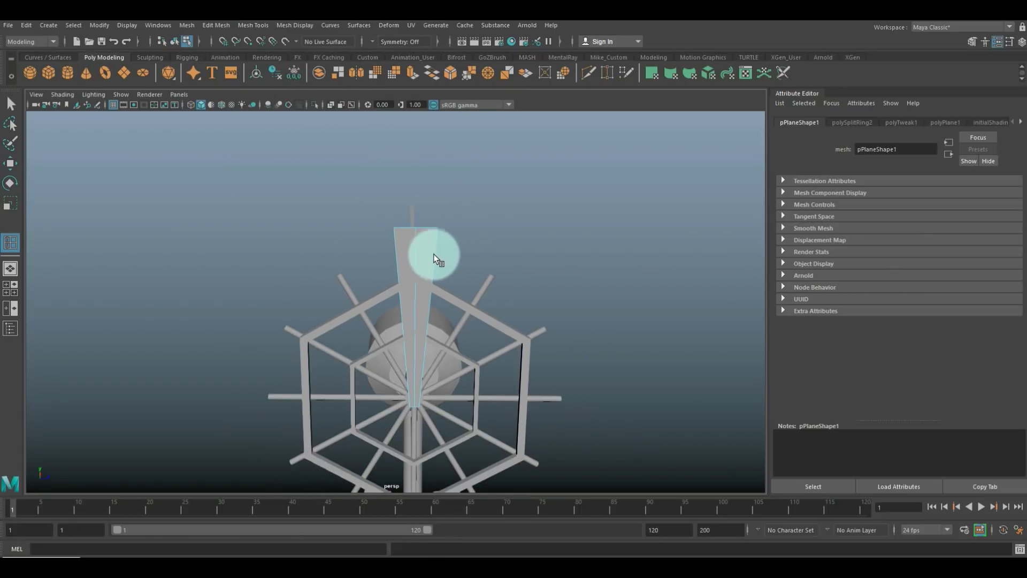
left_click(434, 275)
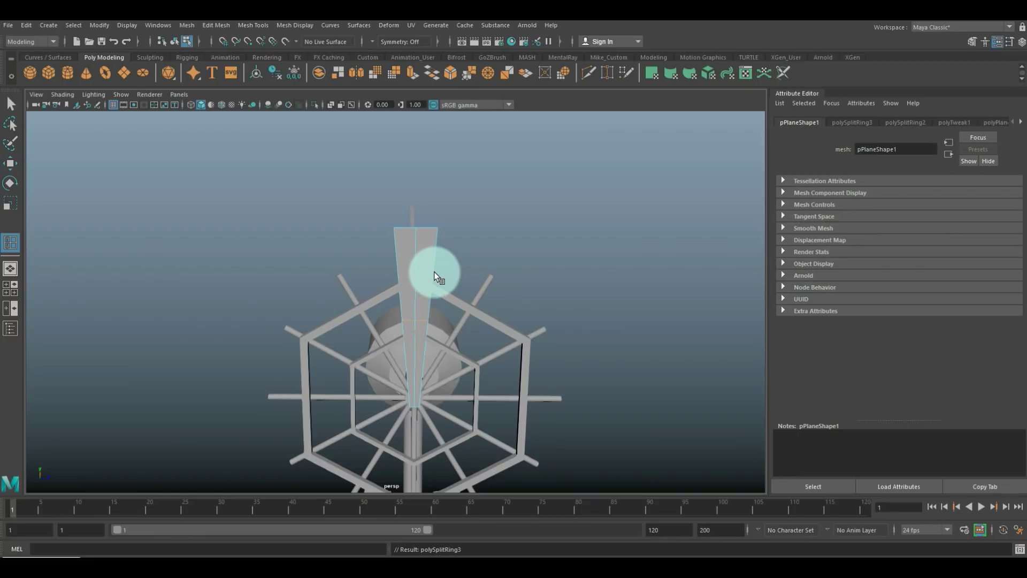
left_click(435, 261)
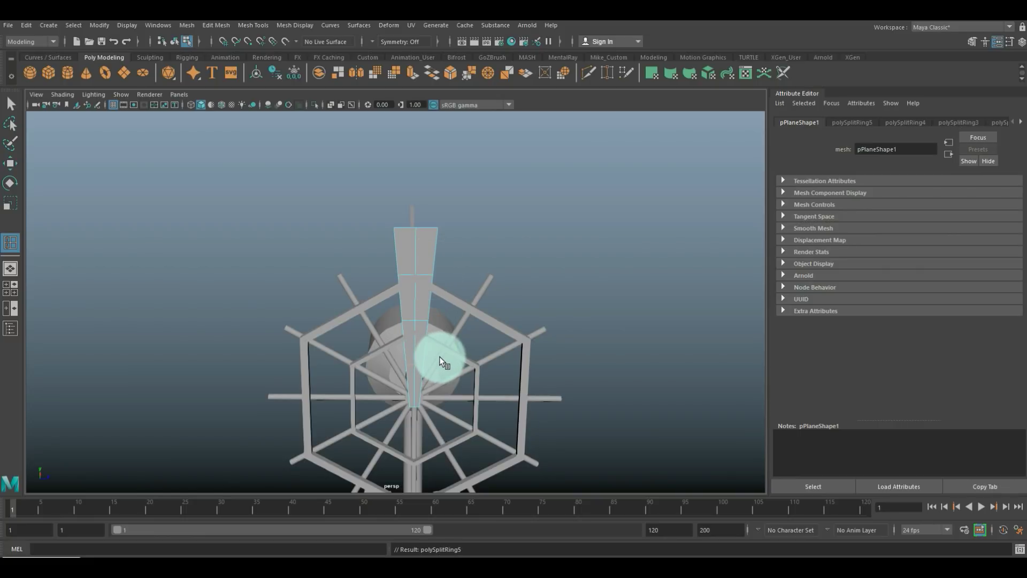
key("q")
Step: Return the blade to object mode and apply a nonlinear Twist deformer to it
left_click_drag(448, 335, 432, 242, "alt")
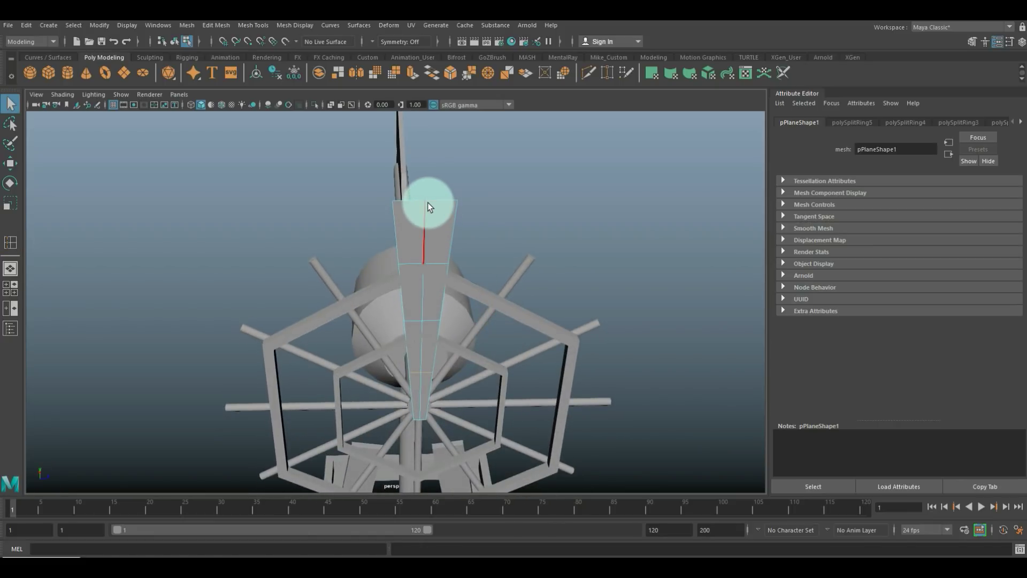
left_click_drag(428, 202, 434, 217, "alt")
right_click(434, 222)
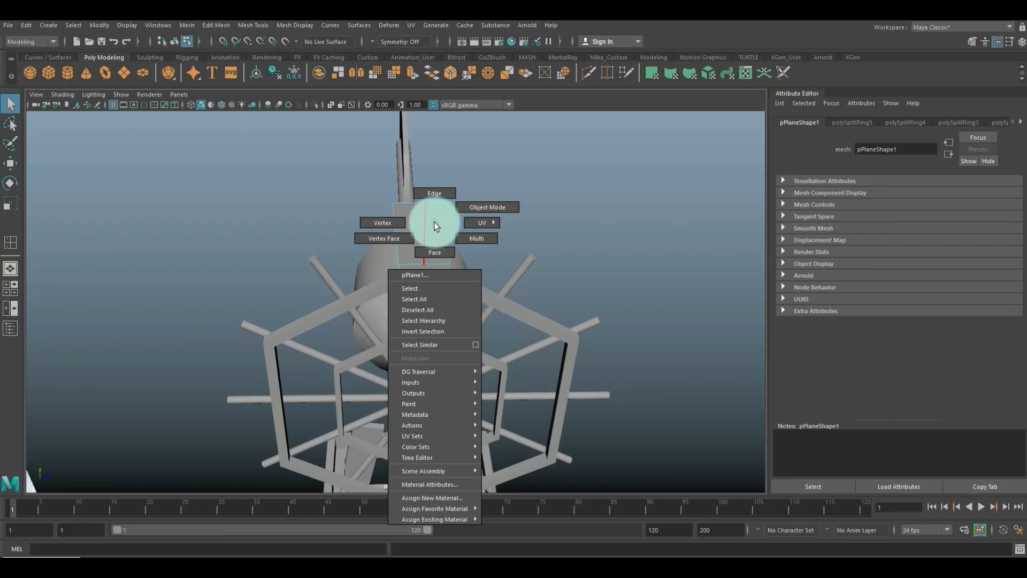
left_click(477, 206)
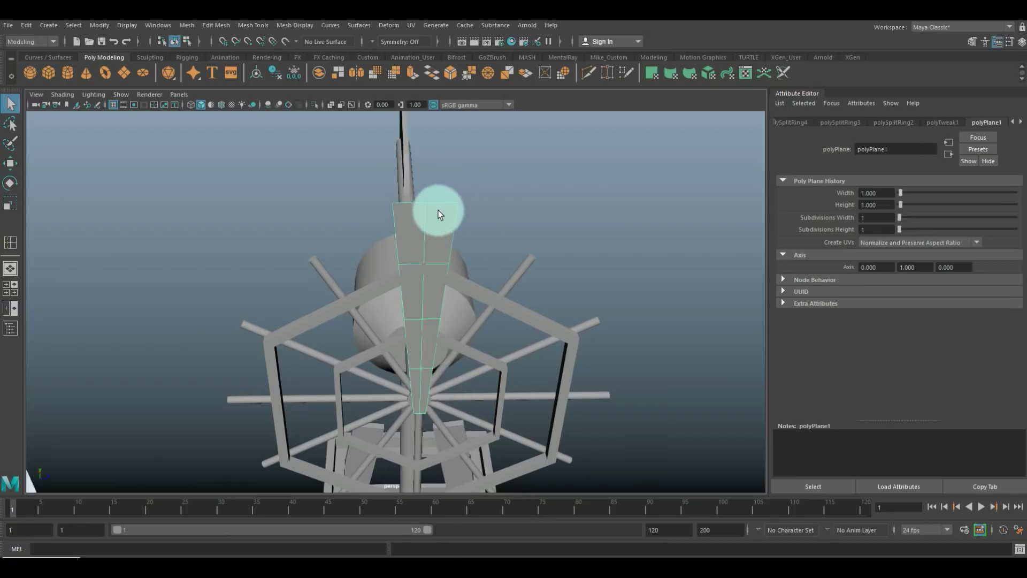
left_click(389, 24)
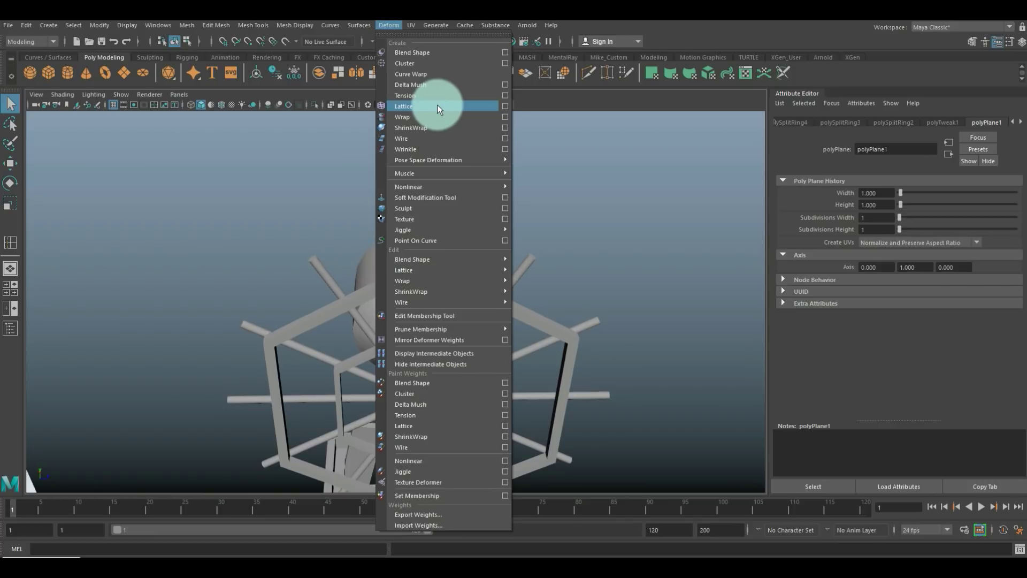
mouse_move(447, 186)
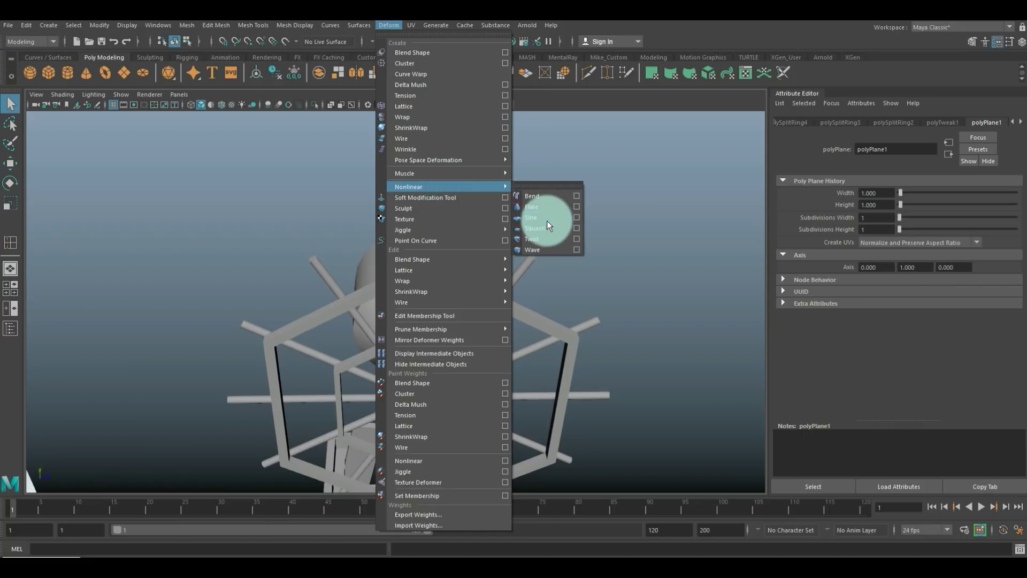
left_click(544, 239)
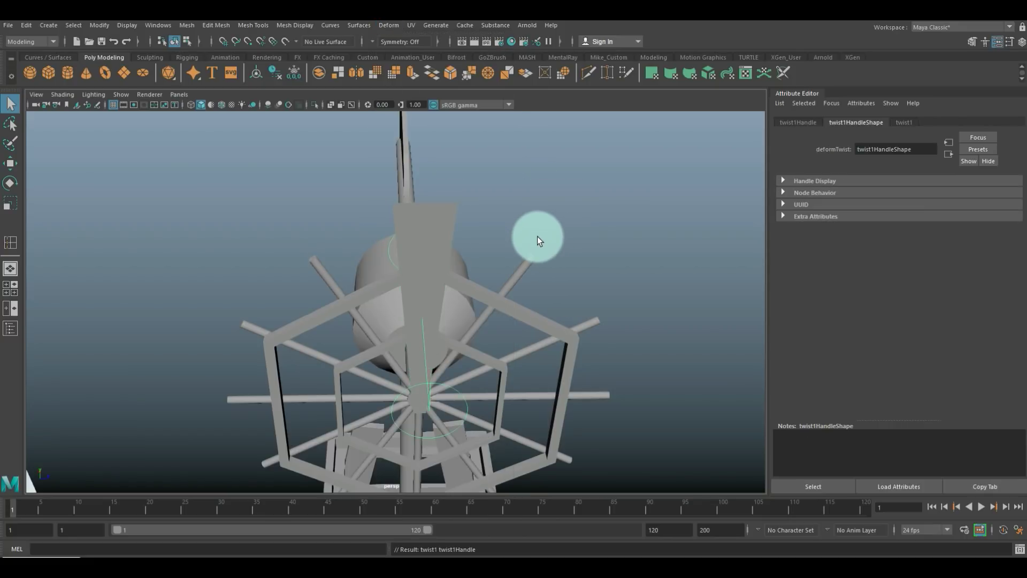
Step: Set the twist deformer's Start Angle to about 59.96 so the blade twists along its length
key("e")
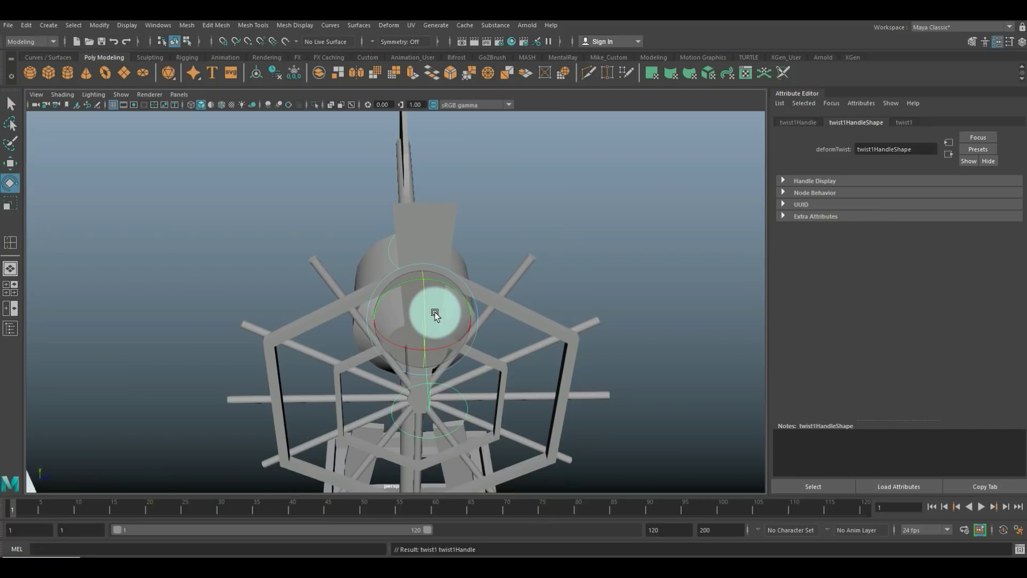
left_click_drag(421, 322, 430, 263)
left_click_drag(365, 294, 720, 220, "alt")
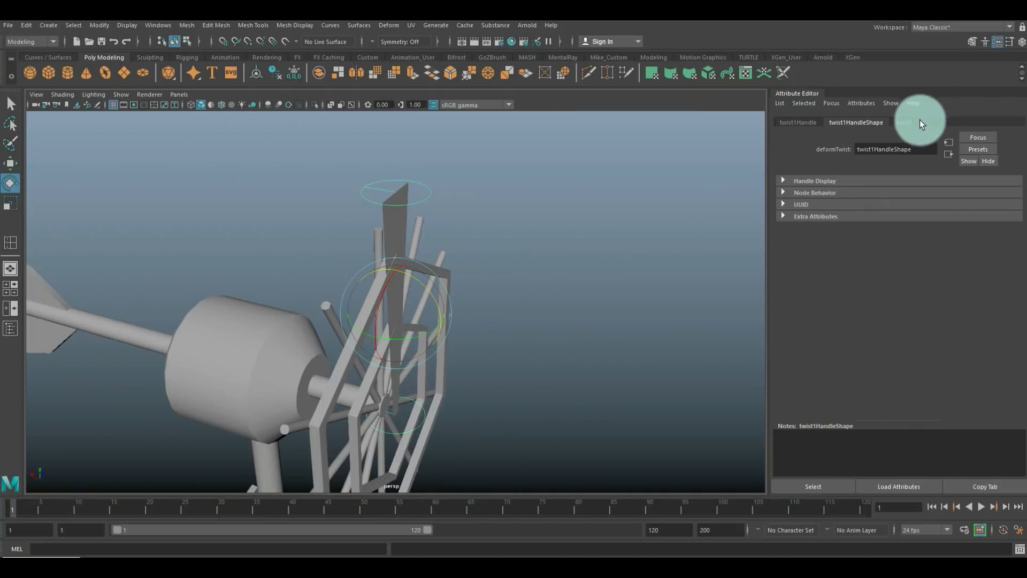
left_click(905, 123)
left_click_drag(961, 191, 959, 192)
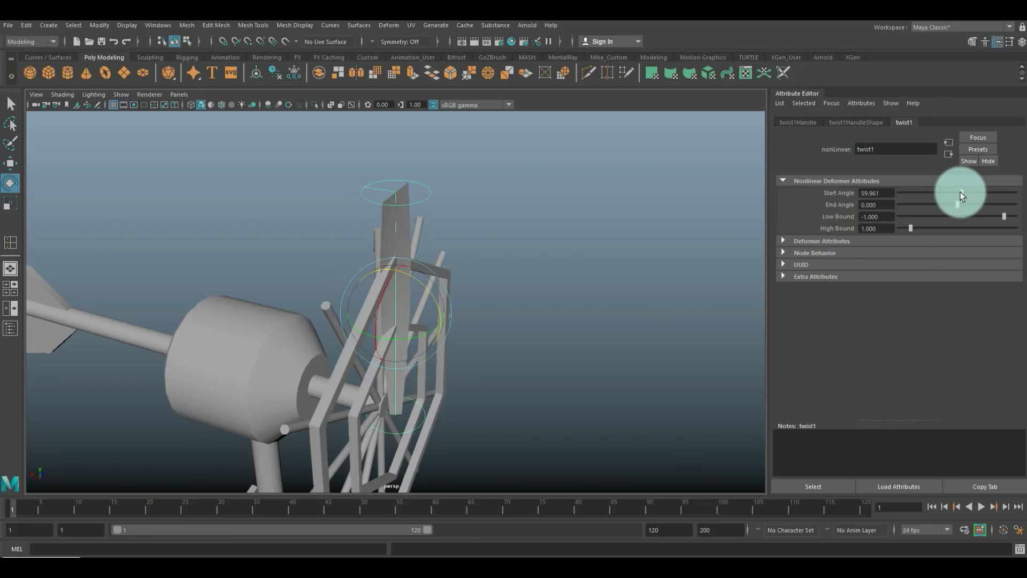
mouse_move(505, 279)
left_mouse_down("alt")
mouse_move(536, 280)
mouse_move(554, 295)
mouse_move(492, 291)
left_mouse_up("alt")
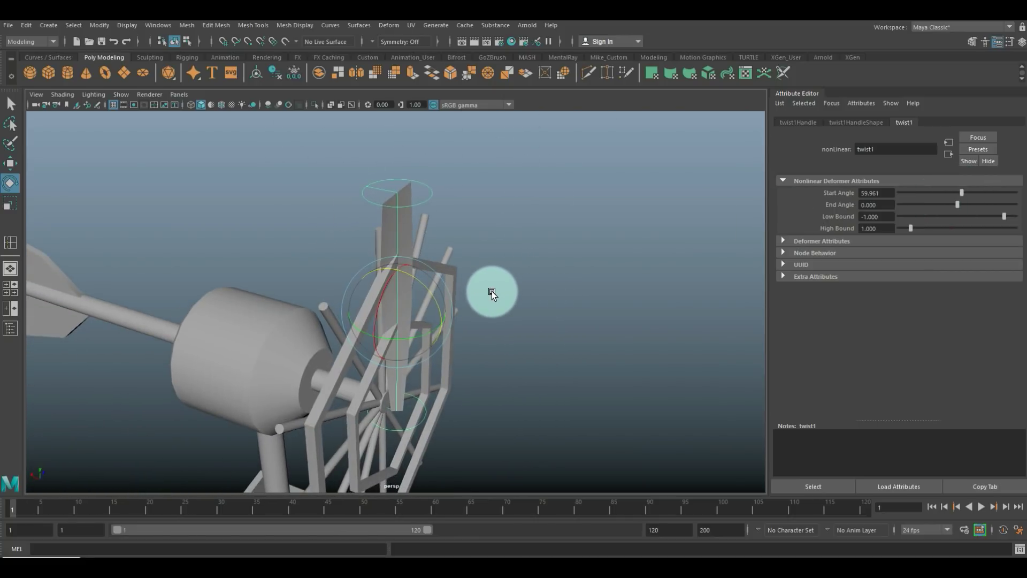
Step: Delete the twisted blade's construction history to bake in the deformation, then deselect it
left_click(509, 171)
left_click(406, 230)
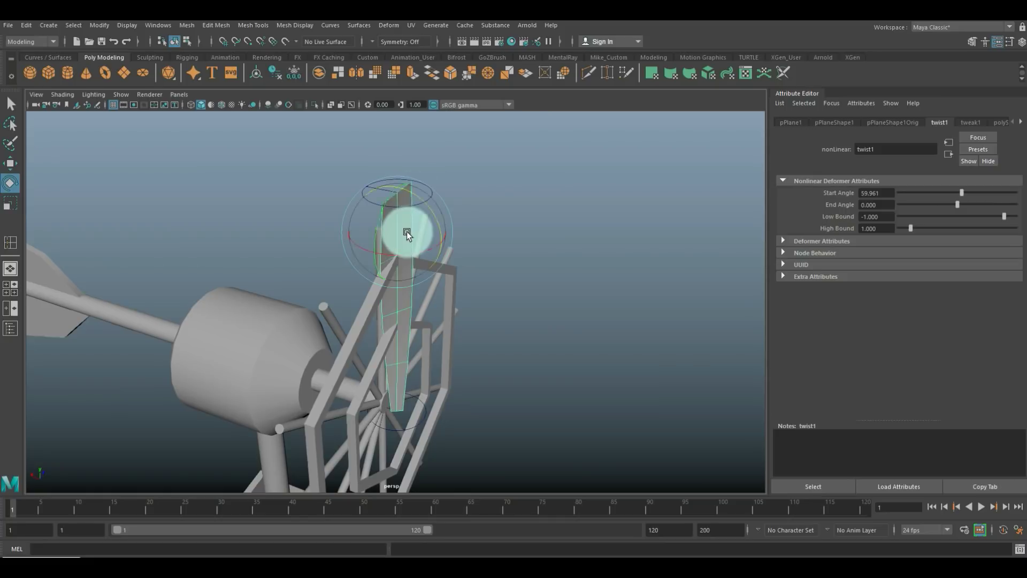
left_click(25, 25)
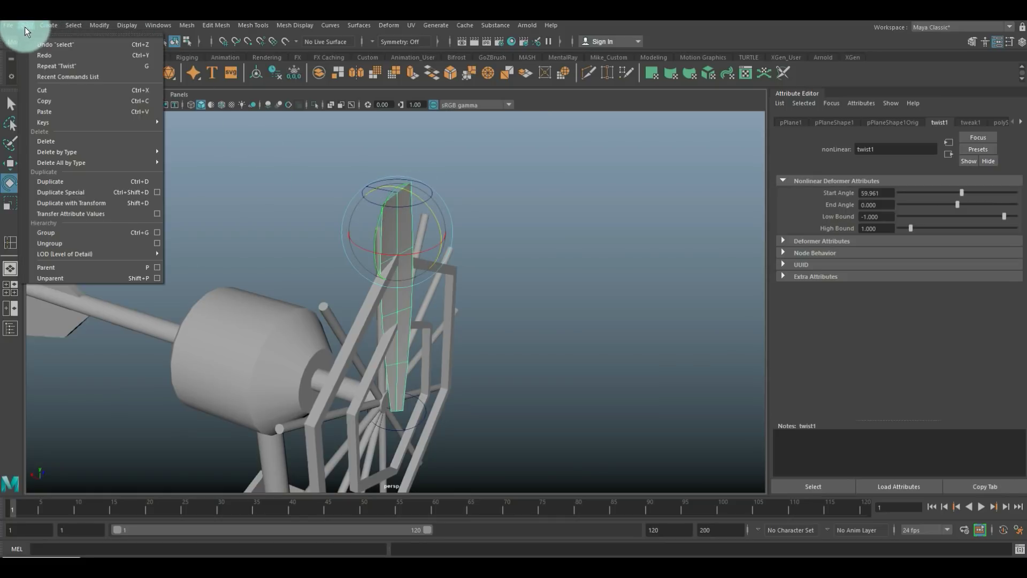
mouse_move(84, 153)
left_click(182, 156)
left_click(537, 200)
scroll(525, 241, "up", 3)
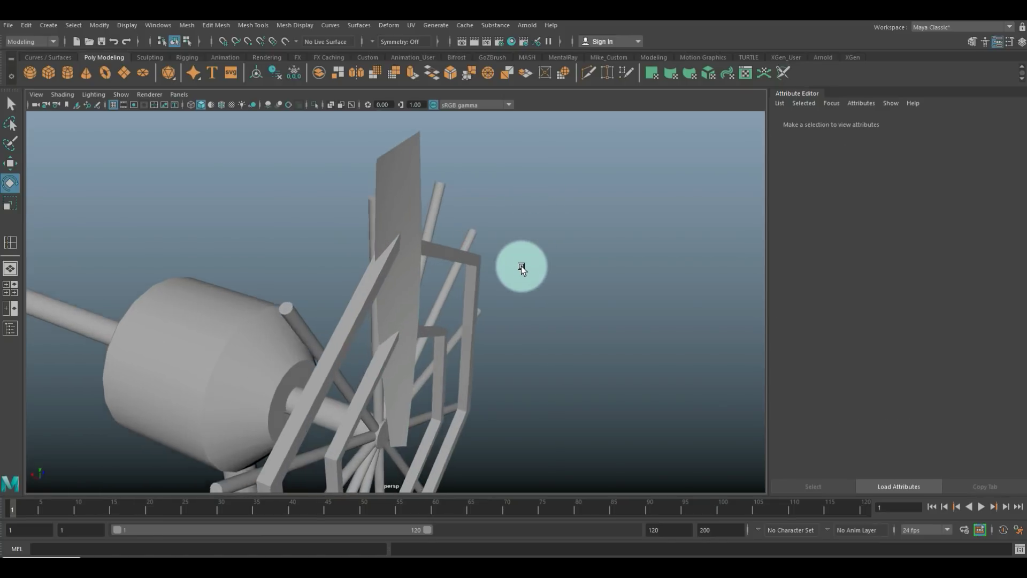
Step: Select the blade and move it forward along the rotor axis so it clears the rings
left_click_drag(521, 268, 495, 265, "alt")
left_click(425, 211)
left_click(425, 212)
left_click_drag(425, 213, 477, 312, "alt")
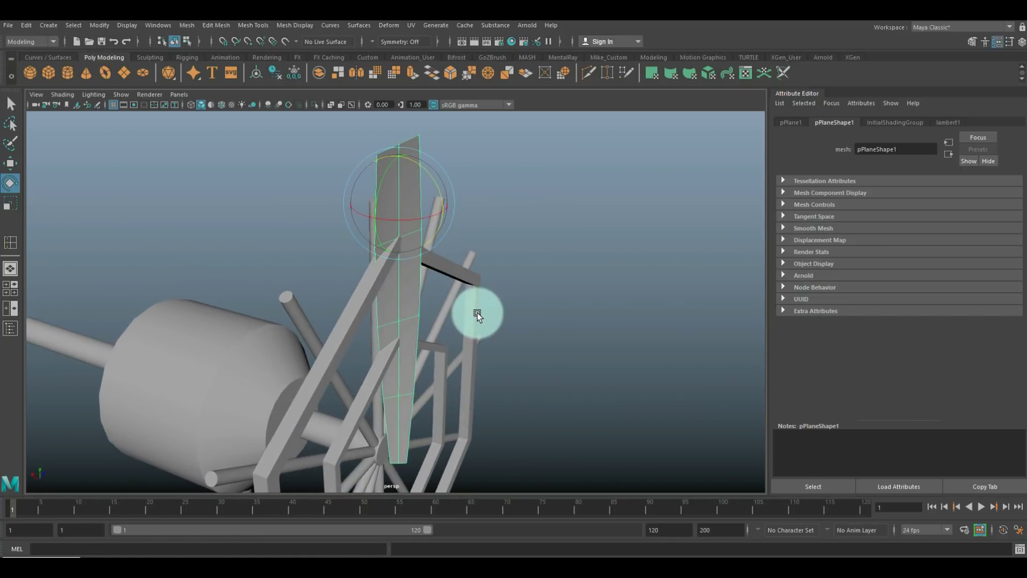
key("w")
middle_click_drag(356, 194, 387, 206)
Step: Rotate the blade about its lengthwise axis, and move it back against the rotor rings
key("e")
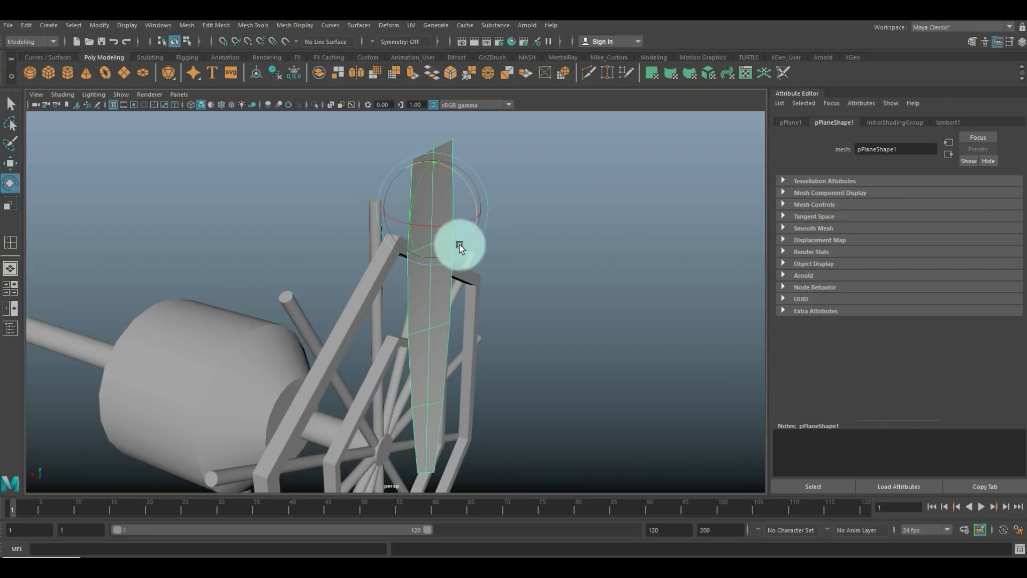
left_click_drag(424, 225, 428, 224)
middle_click_drag(428, 226, 458, 229)
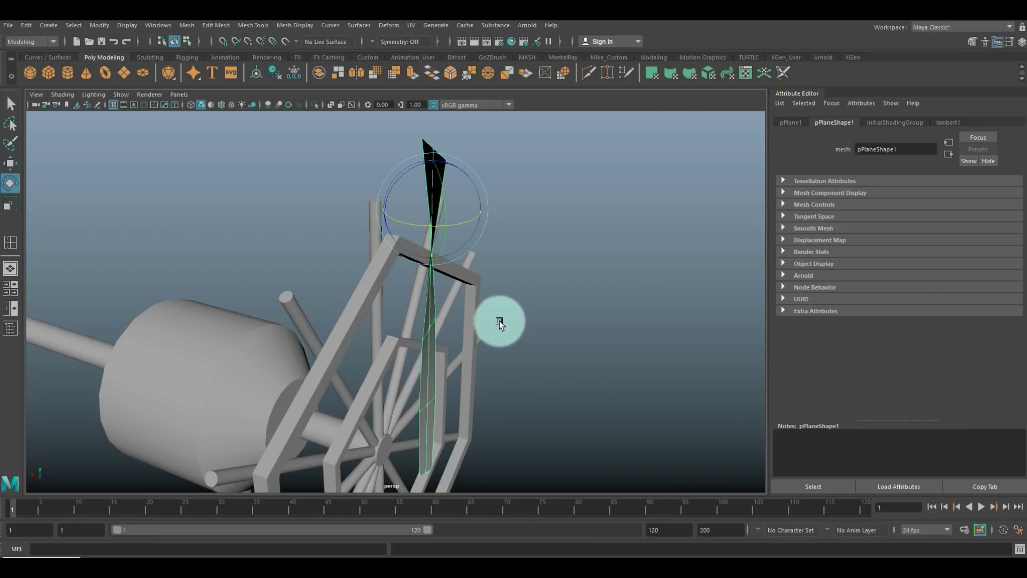
key("w")
middle_click_drag(397, 202, 363, 193)
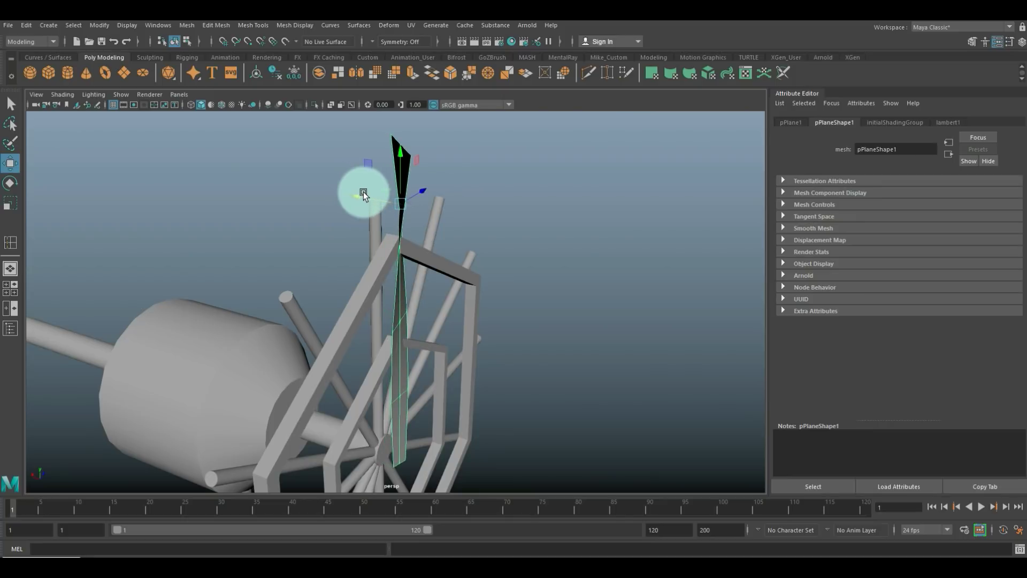
Step: Extrude the blade's faces with a thickness of 0.7 and return the blade to object mode
key("ctrl+e")
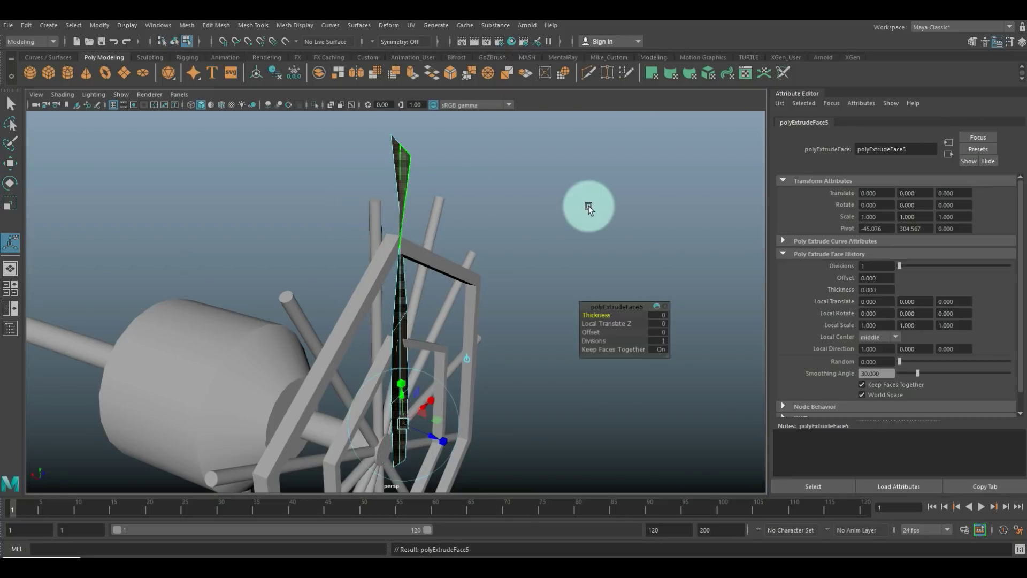
left_click_drag(600, 316, 603, 316)
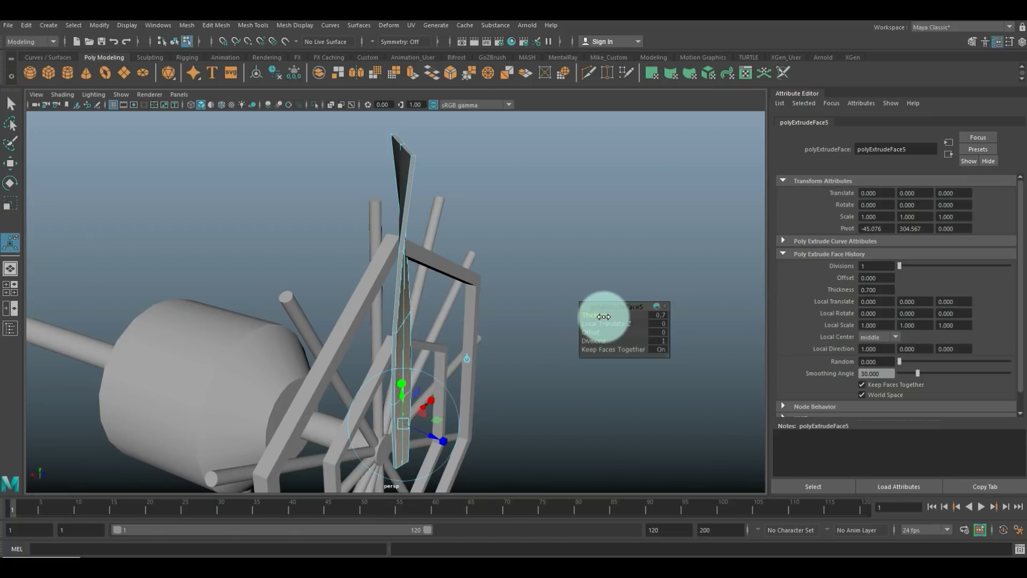
left_click(640, 220)
right_click_drag(399, 336, 447, 264)
right_click(409, 306)
right_click_drag(409, 306, 441, 264)
Step: Nudge the thickened blade slightly along the rotor axis to adjust its fit against the rings
key("w")
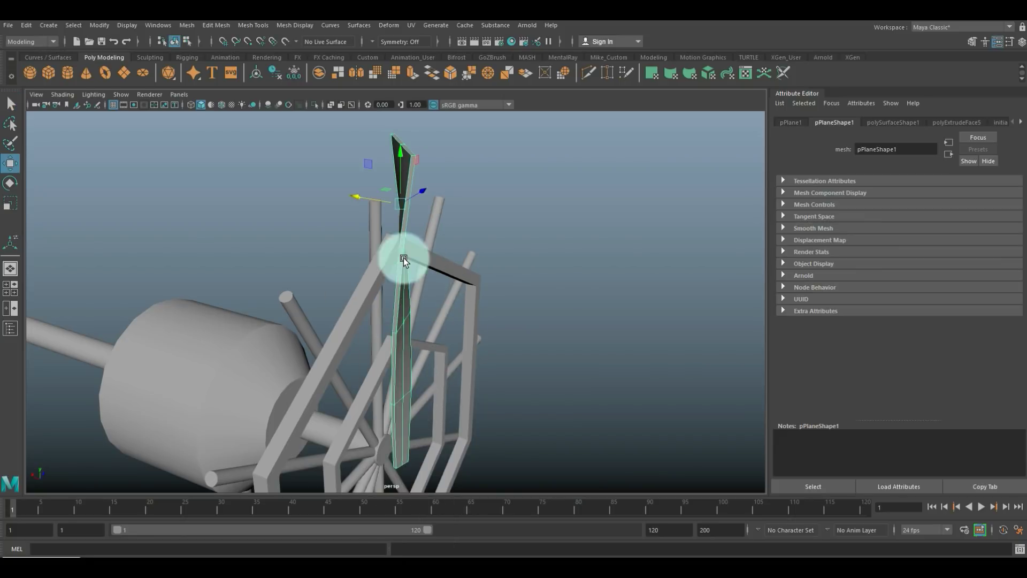
middle_click_drag(361, 191, 352, 201)
left_click_drag(352, 201, 352, 201)
left_click_drag(471, 345, 516, 351, "alt")
left_click_drag(521, 364, 497, 346, "alt")
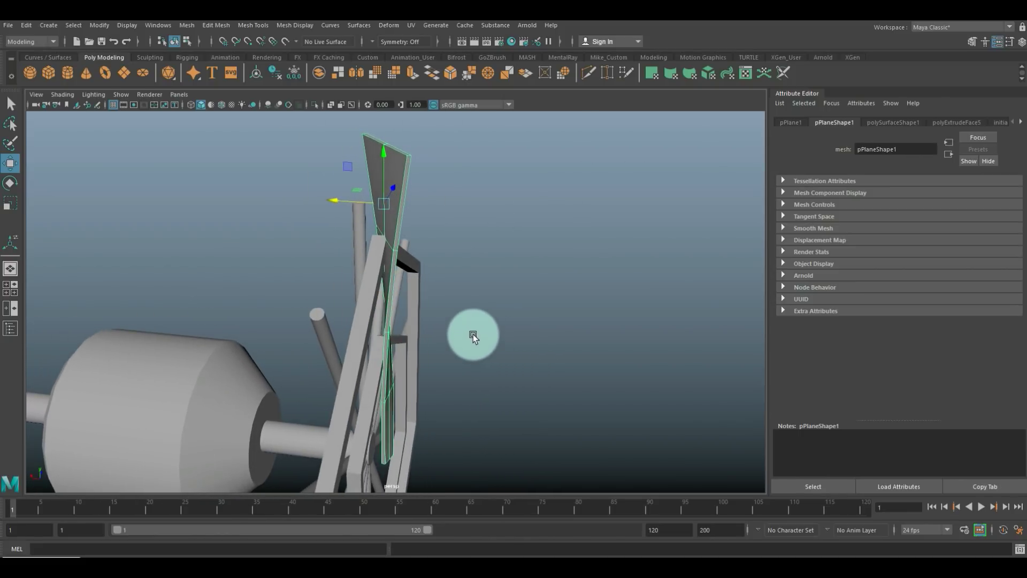
Step: Place the blade's pivot at its lower end near the hub and fine-tune the blade's position along the rotor axis
key("e")
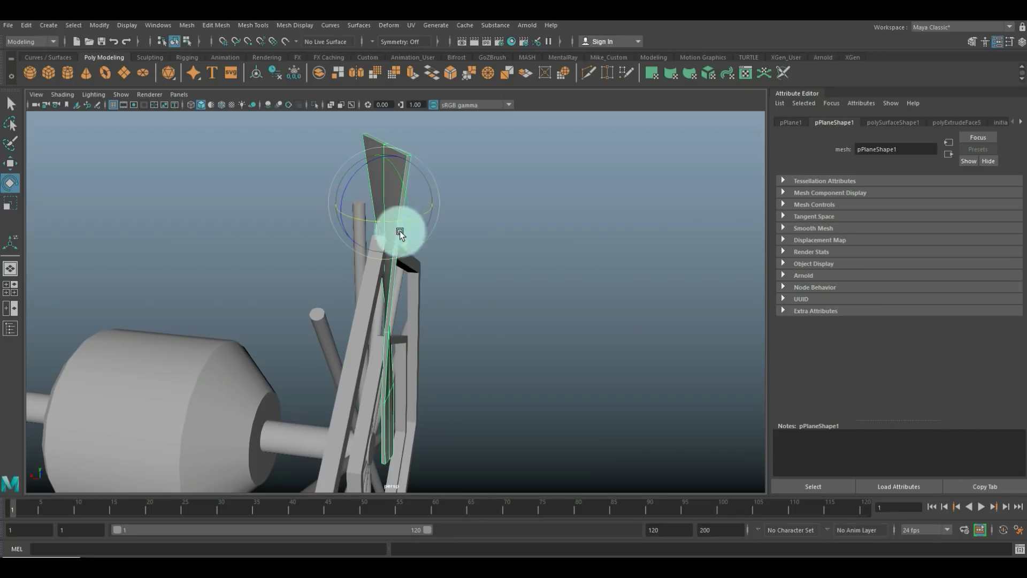
left_click_drag(555, 353, 492, 361, "alt")
middle_click_drag(492, 358, 552, 240, "alt")
left_click_drag(486, 242, 453, 251, "alt")
right_click_drag(471, 262, 516, 269, "alt")
left_click_drag(502, 288, 546, 374, "alt")
key("w")
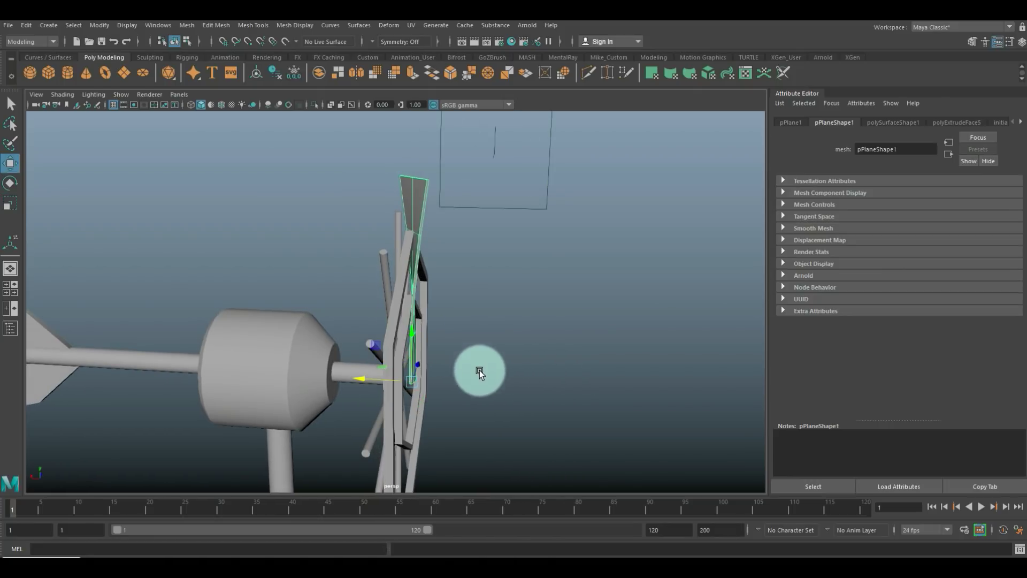
left_click_drag(361, 380, 369, 385)
scroll(528, 383, "up", 3)
left_click_drag(550, 417, 307, 346, "alt")
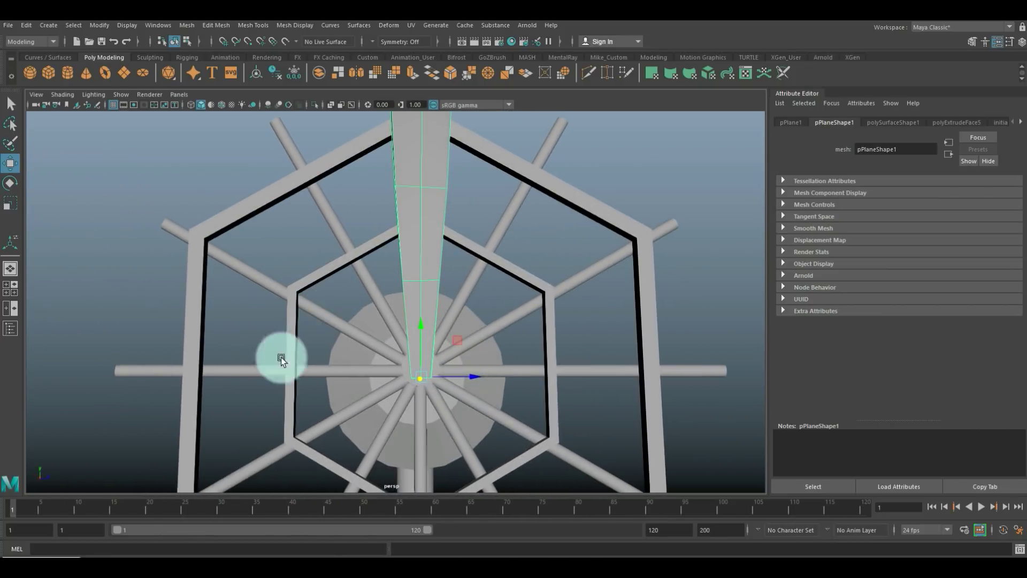
Step: Hide the vertical support pole behind the rotor in the side view
left_click(11, 290)
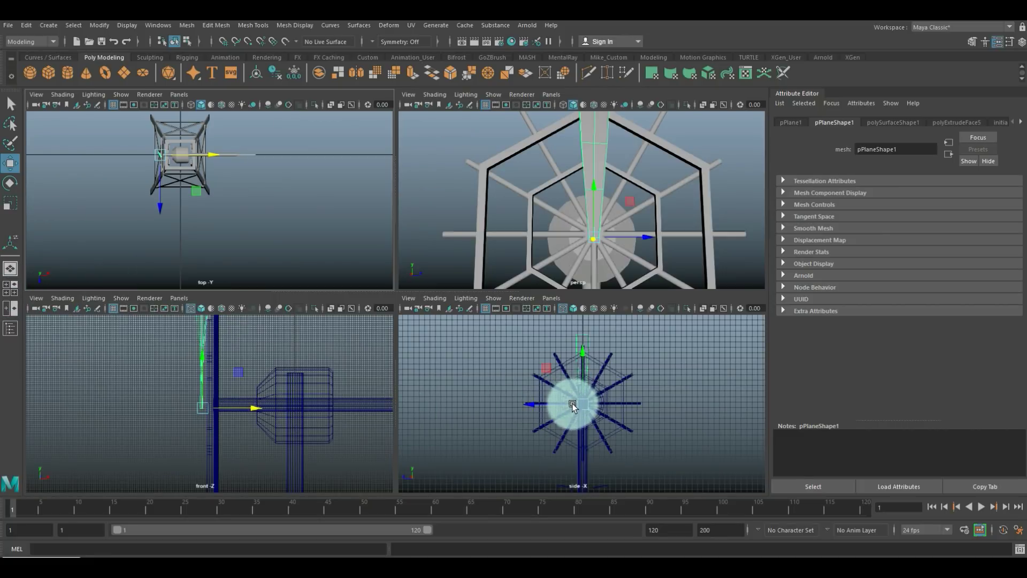
key("space")
scroll(569, 386, "up", 3)
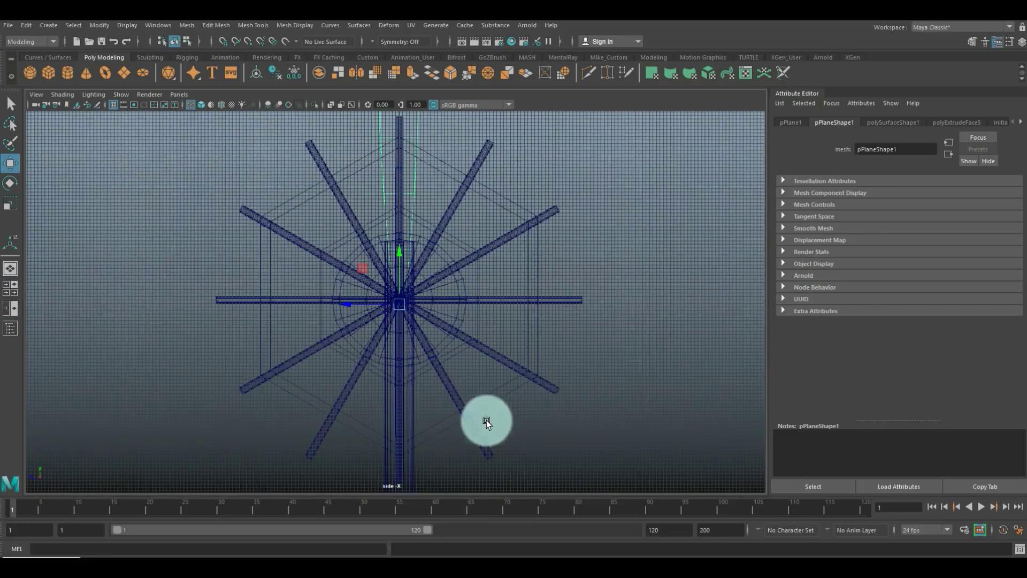
left_click(411, 464)
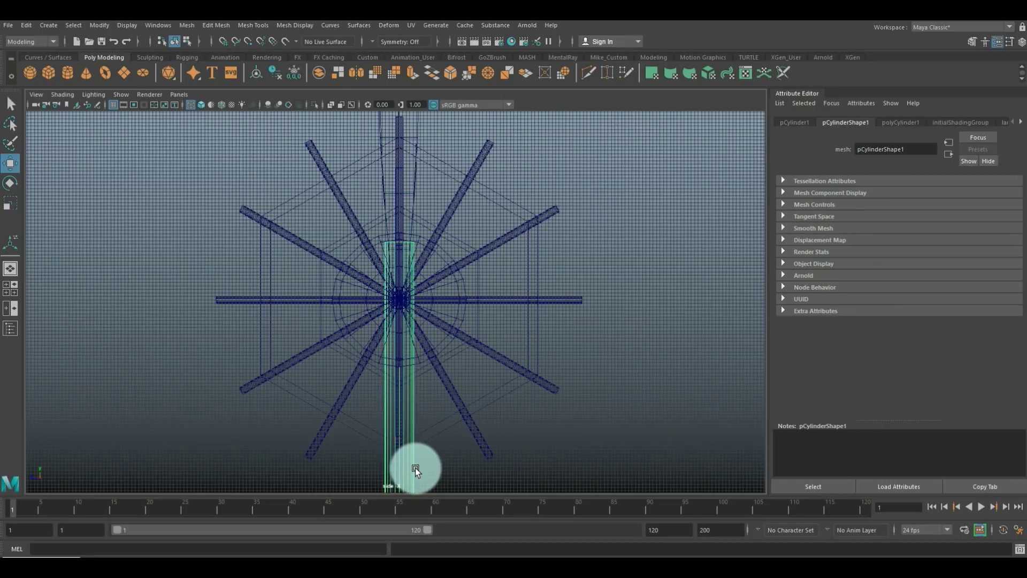
key("ctrl+h")
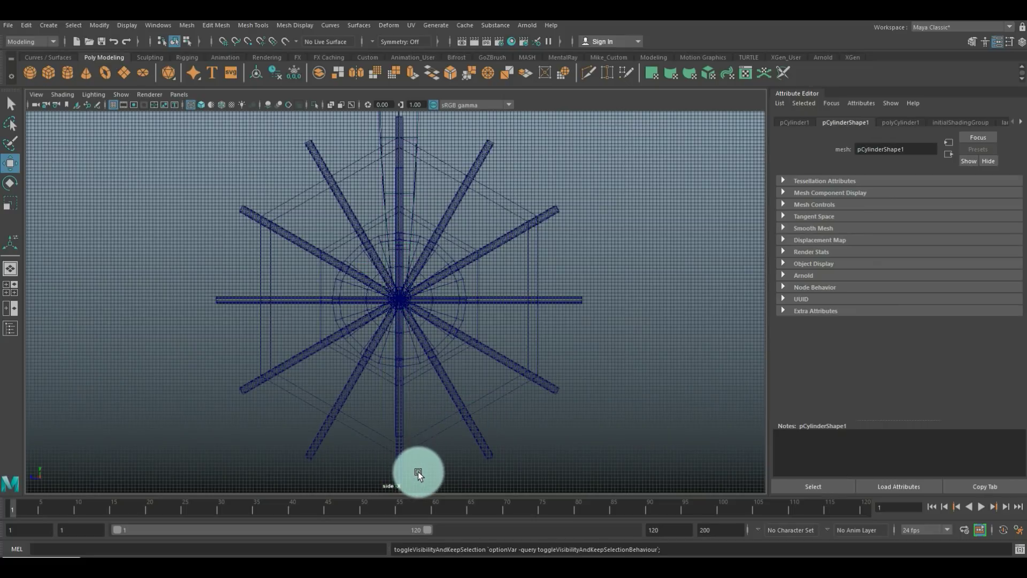
Step: Raise the blade in the side view so its base sits near the hub centre, and return to the perspective view
left_click(417, 123)
scroll(432, 298, "up", 4)
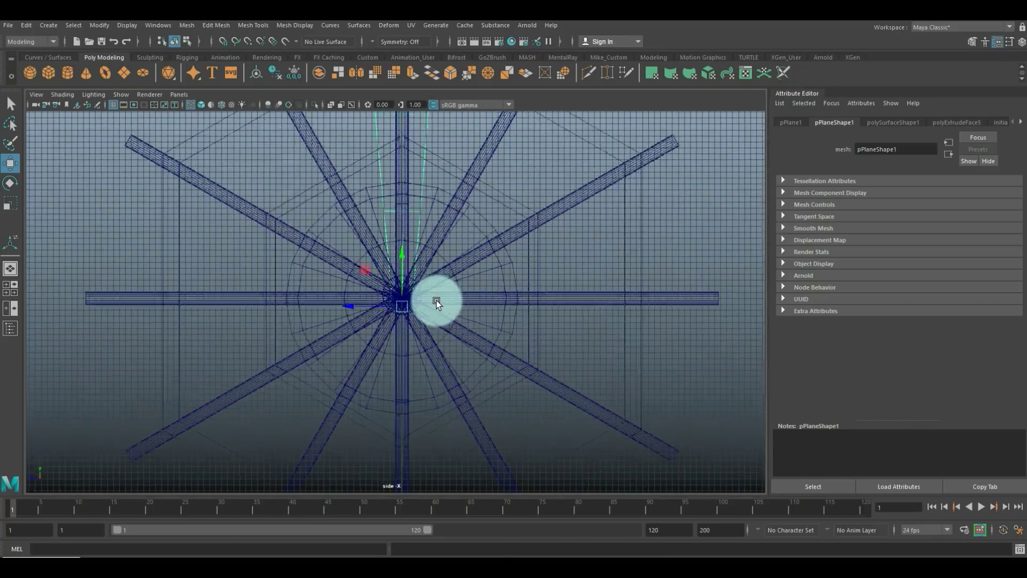
scroll(434, 299, "up", 8)
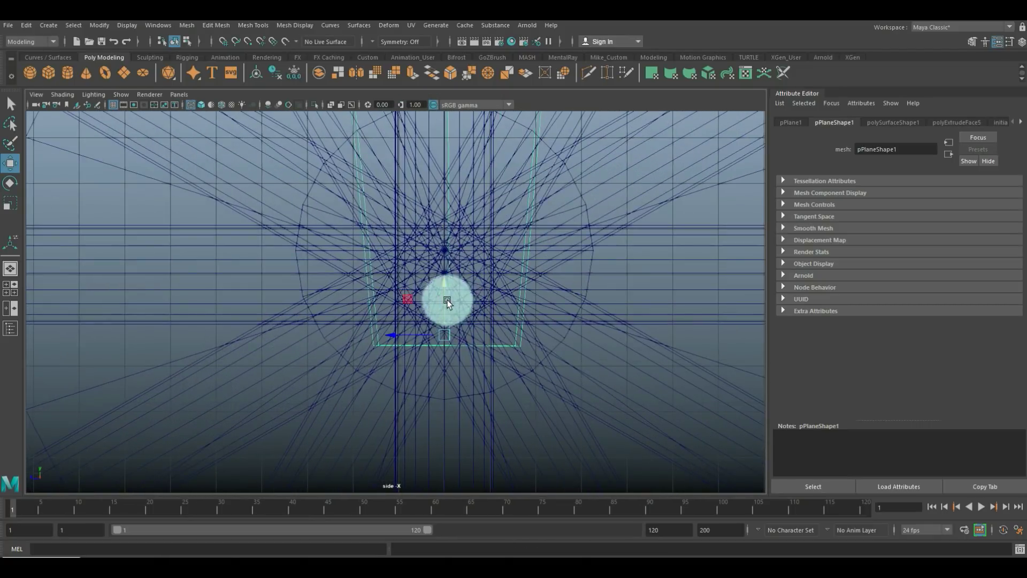
left_click_drag(445, 282, 445, 195)
scroll(449, 250, "down", 10)
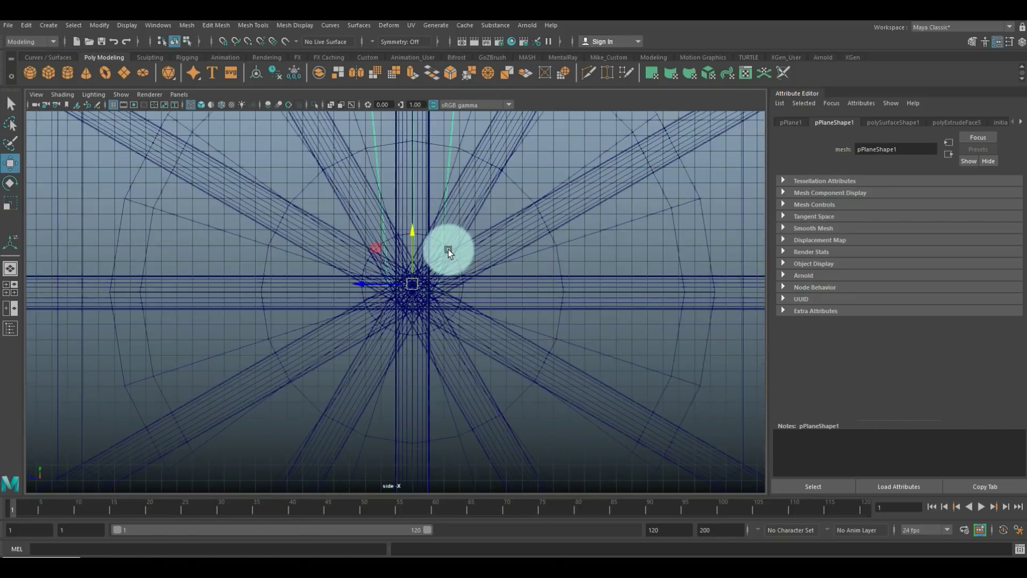
scroll(448, 253, "down", 4)
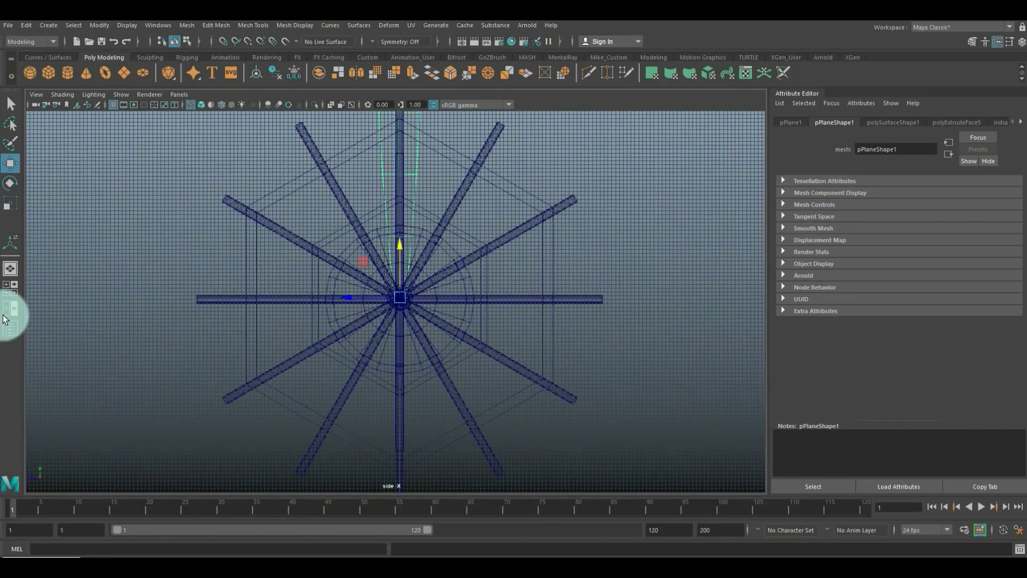
left_click(12, 292)
key("space")
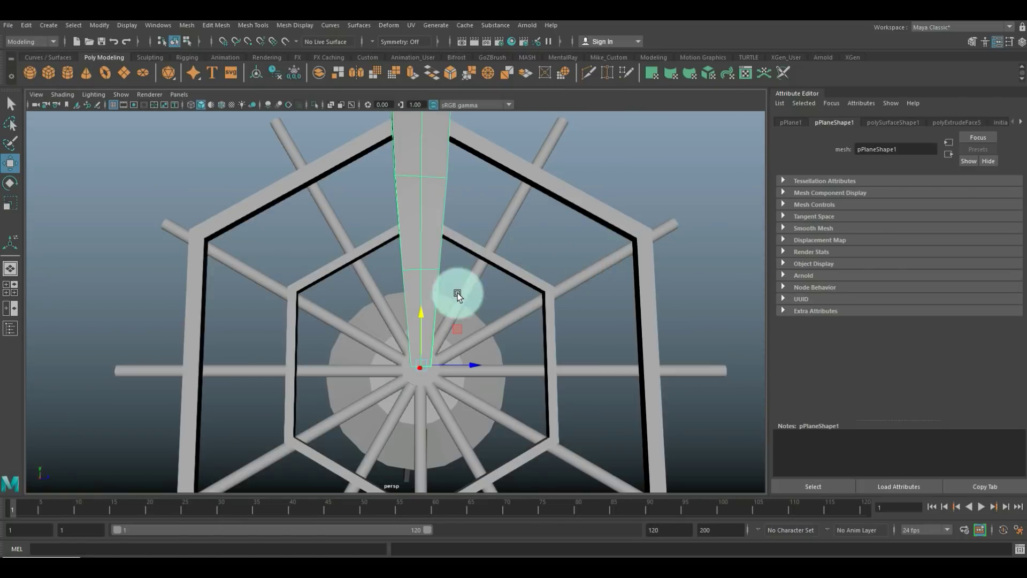
Step: Scale the blade slightly and raise it so its base sits above the hub
left_click_drag(452, 291, 525, 309, "alt")
key("r")
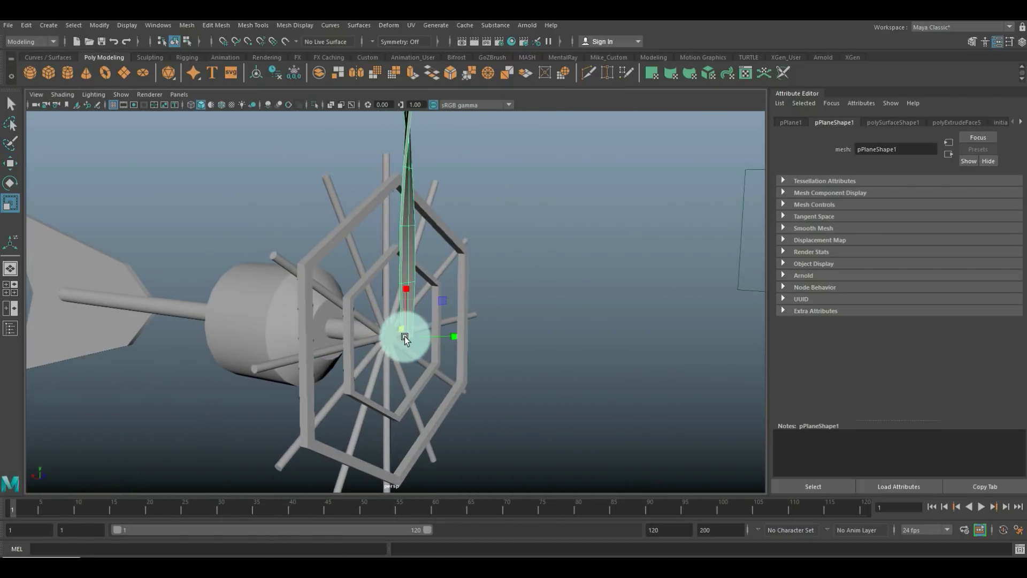
mouse_move(406, 339)
left_mouse_down()
mouse_move(384, 341)
mouse_move(394, 349)
left_mouse_up()
key("w")
left_click_drag(403, 280, 406, 262)
right_click_drag(451, 329, 482, 342, "alt")
left_click_drag(481, 341, 454, 347, "alt")
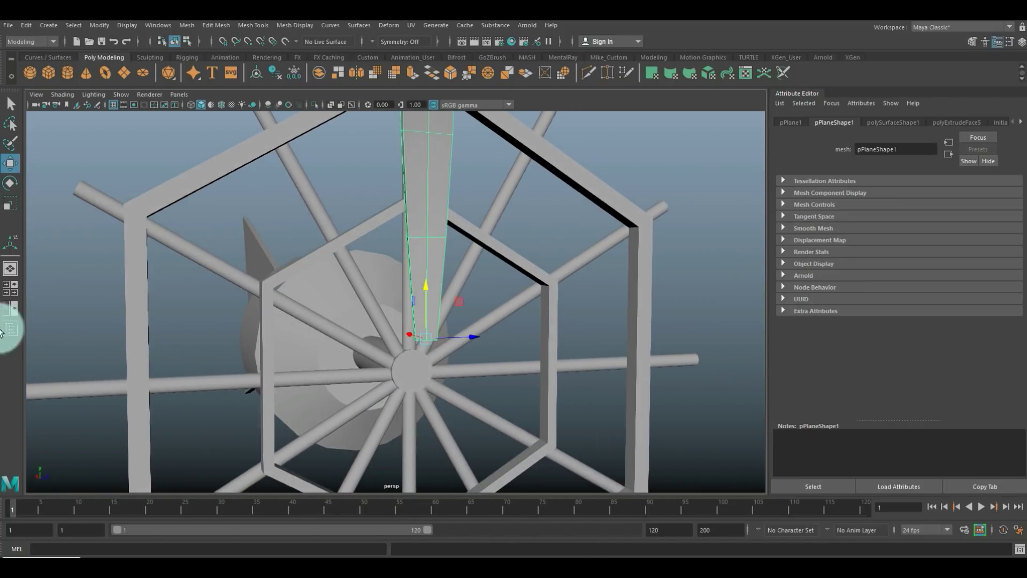
Step: Move the blade's pivot down to the hub centre in the side view, using vertex snapping
right_click_drag(381, 384, 403, 392, "alt")
left_click_drag(404, 391, 422, 380, "alt")
left_click(8, 290)
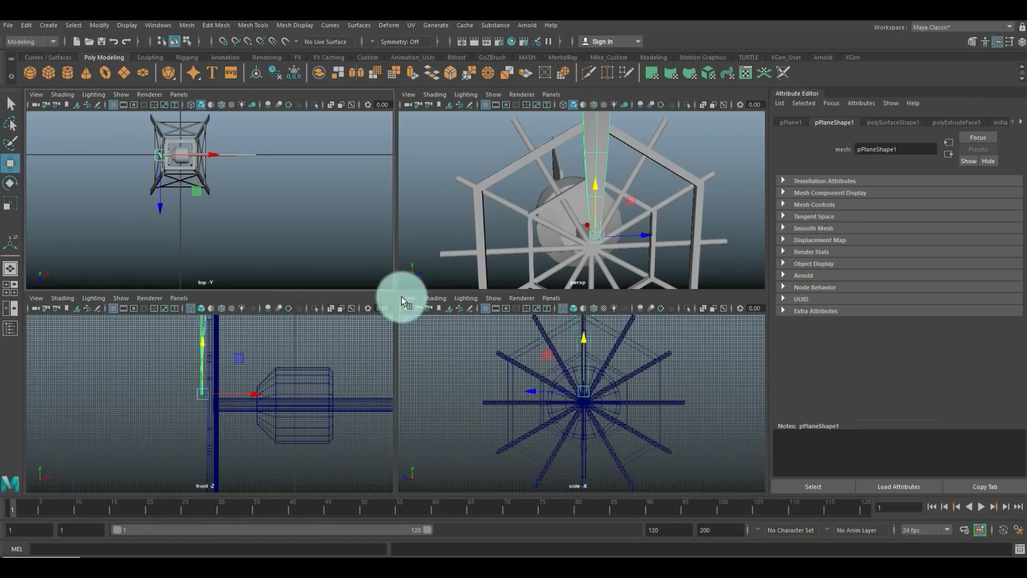
key("space")
scroll(498, 394, "up", 3)
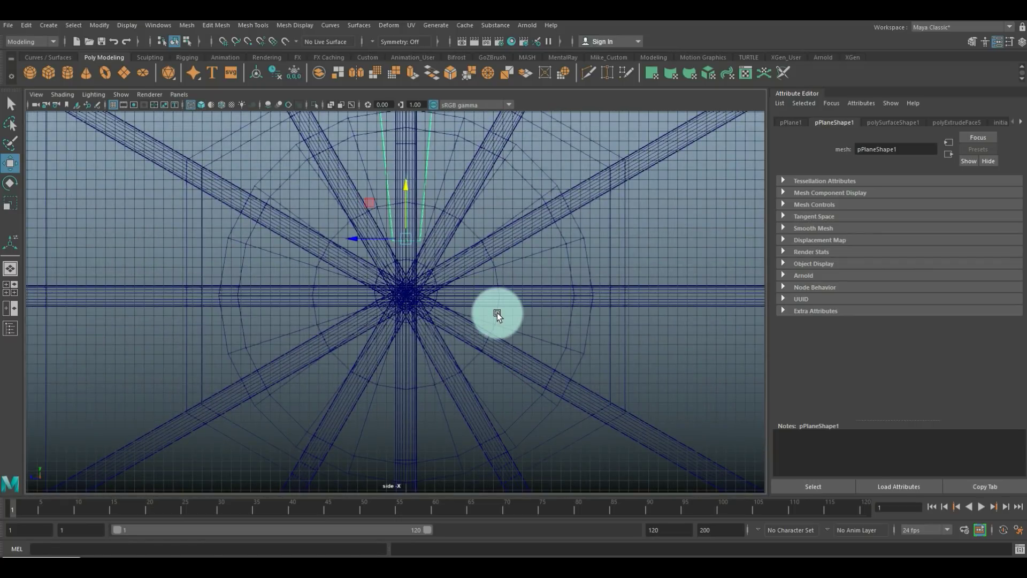
key("d")
left_click_drag(406, 185, 443, 345)
key("v")
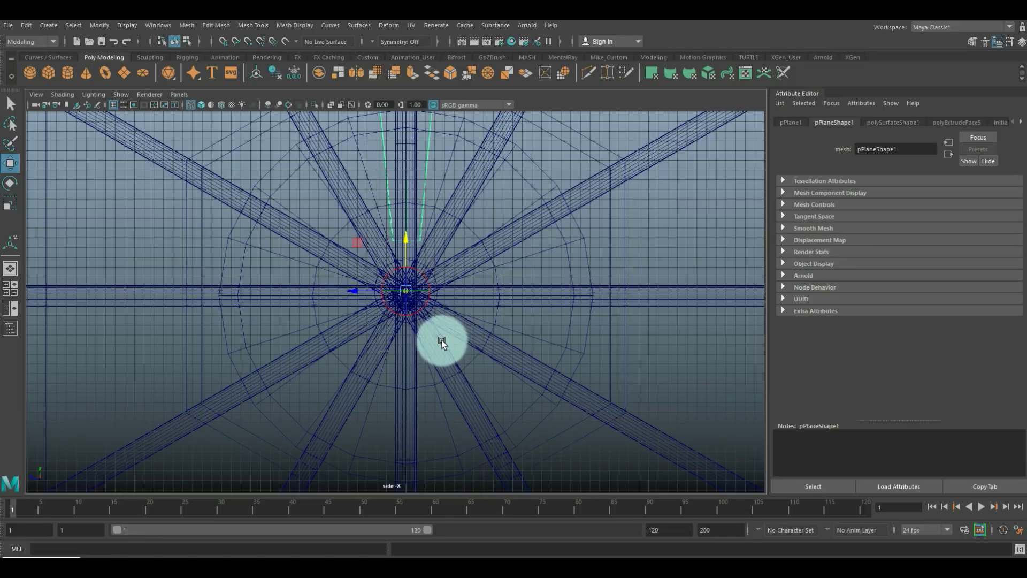
key("d")
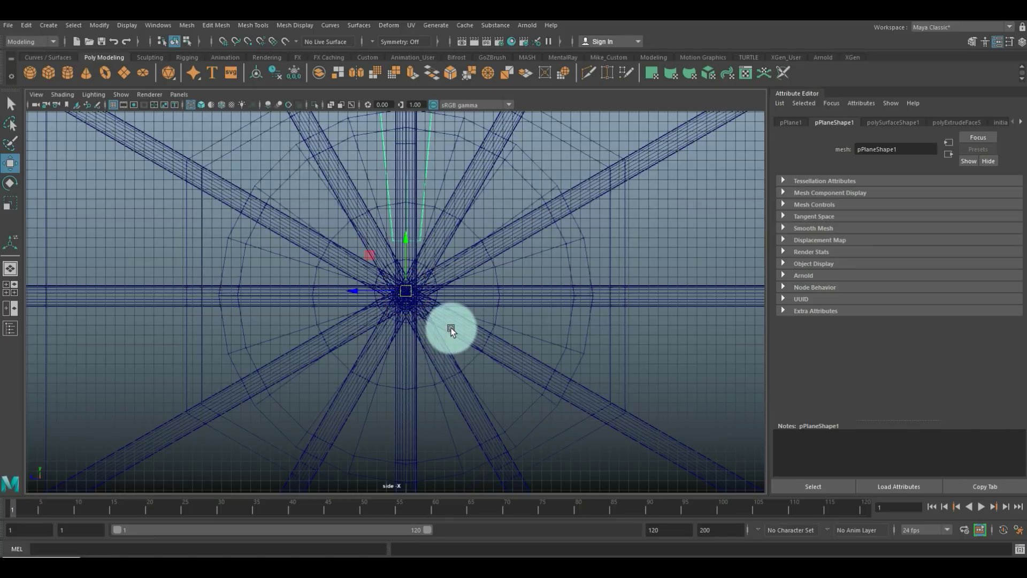
Step: Try a duplicate of the blade rotated 60 degrees around the hub and check it in the perspective view
key("e")
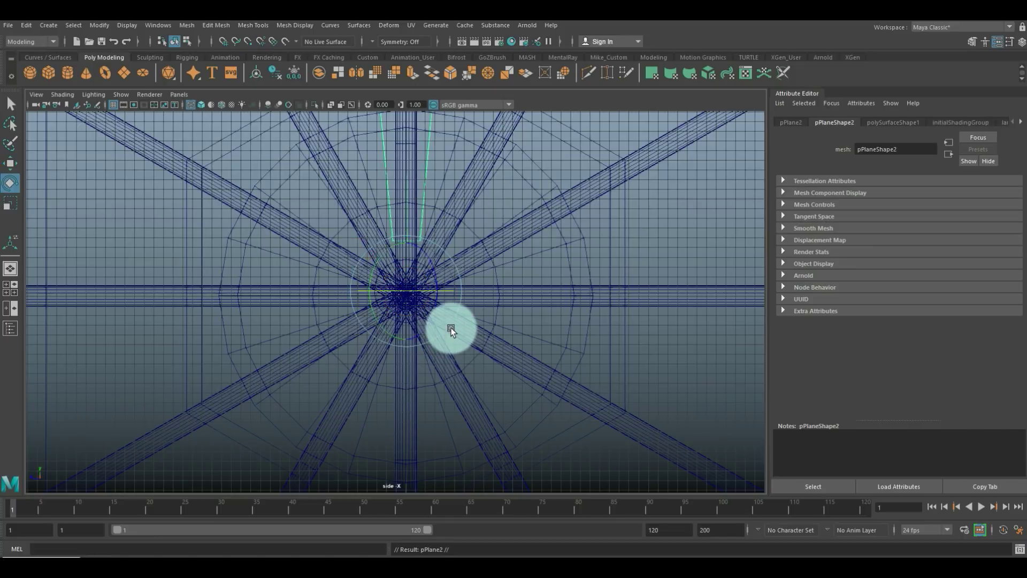
left_click_drag(442, 248, 465, 291)
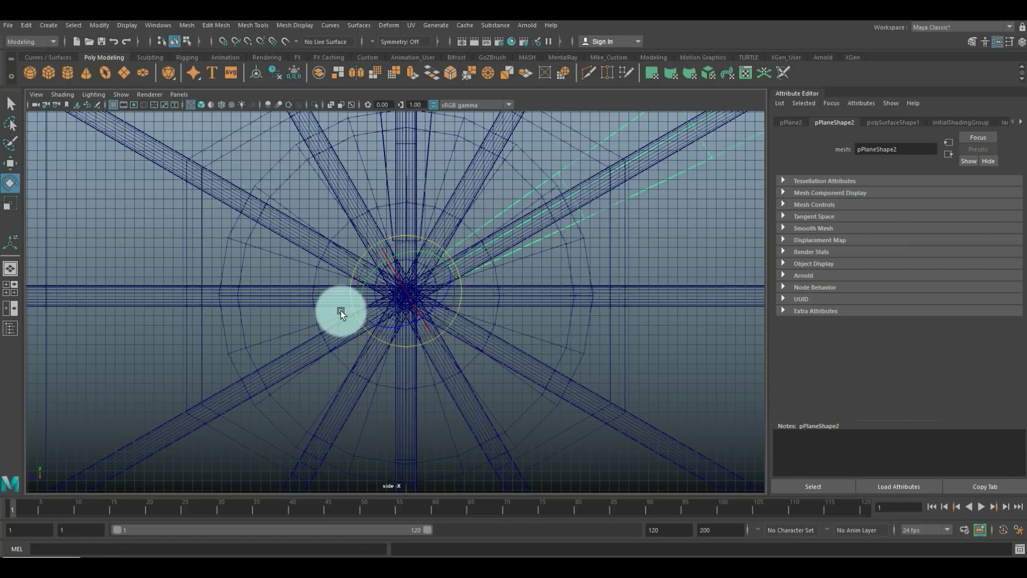
left_click(17, 296)
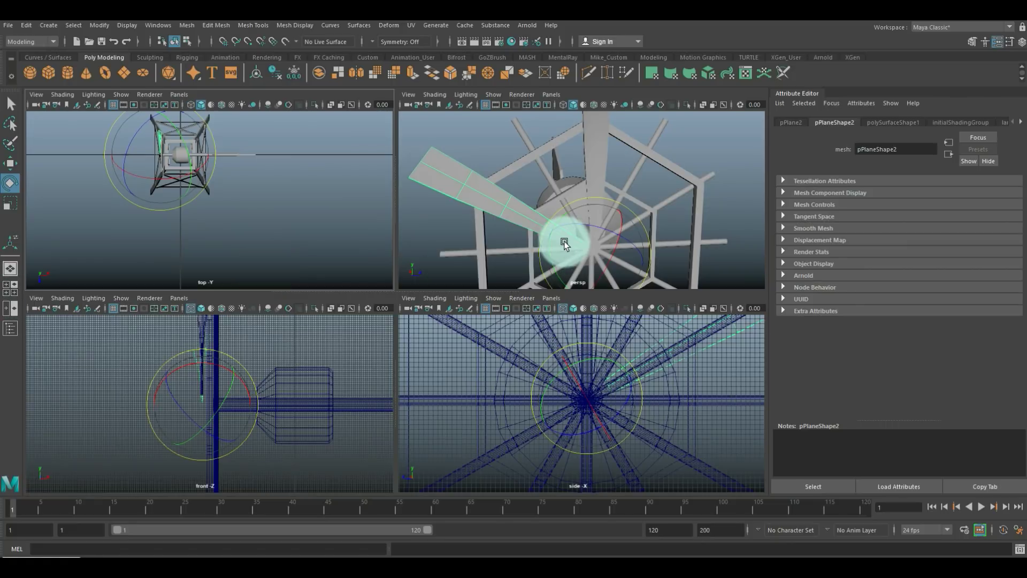
key("space")
right_click_drag(499, 241, 454, 248, "alt")
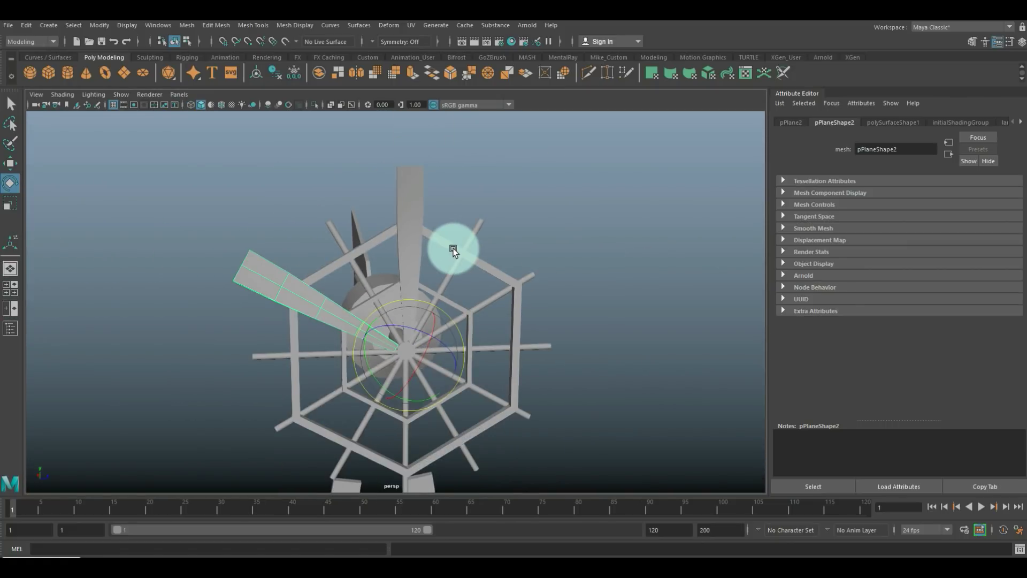
Step: Undo the copy's 60-degree rotation and delete the duplicated blade
key("ctrl+z")
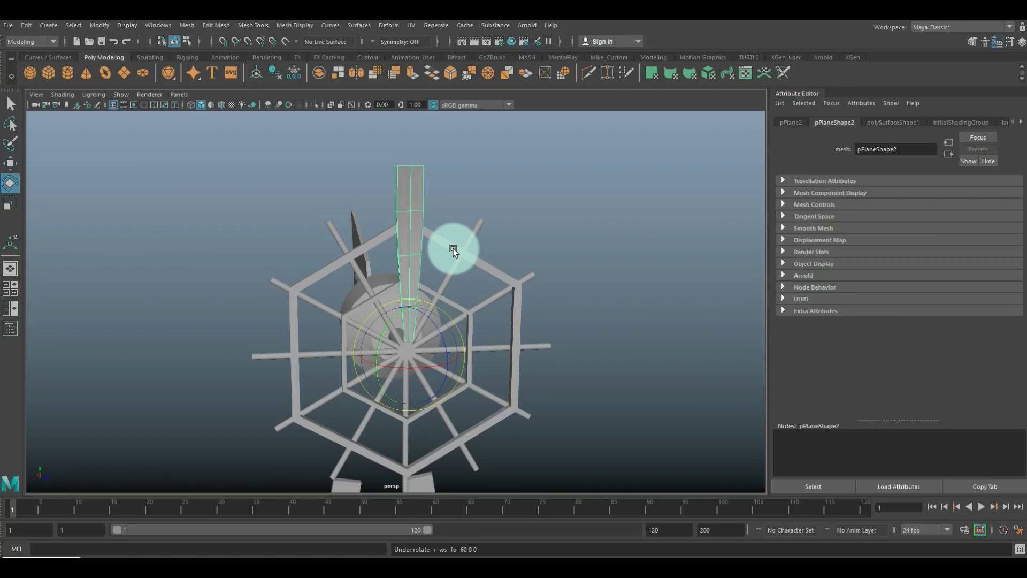
key("w")
left_click_drag(448, 353, 516, 351)
key("Delete")
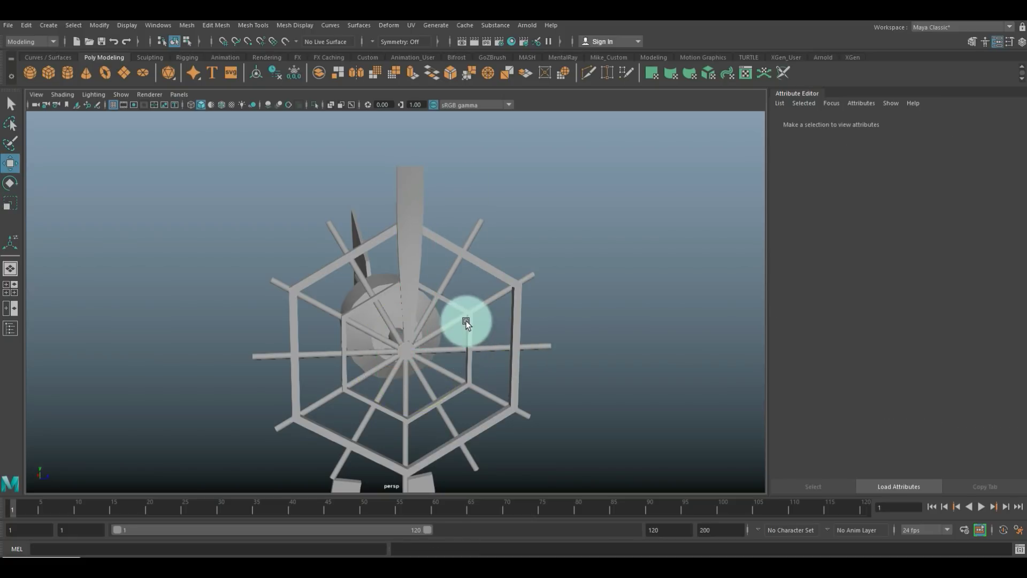
Step: Duplicate the original blade and rotate the copy around the hub onto the adjacent spoke
left_click(426, 198)
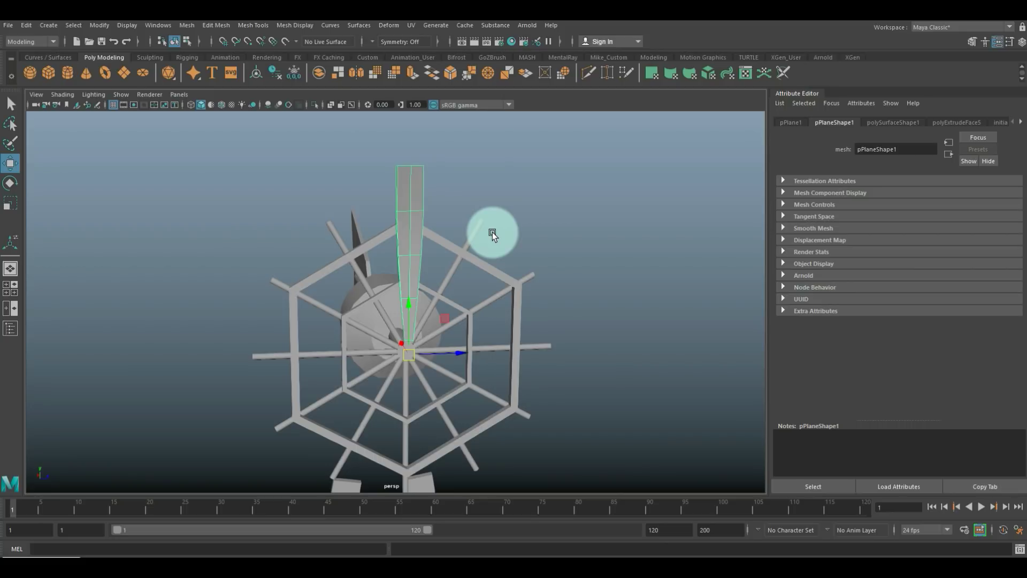
key("e")
left_click_drag(409, 299, 382, 305)
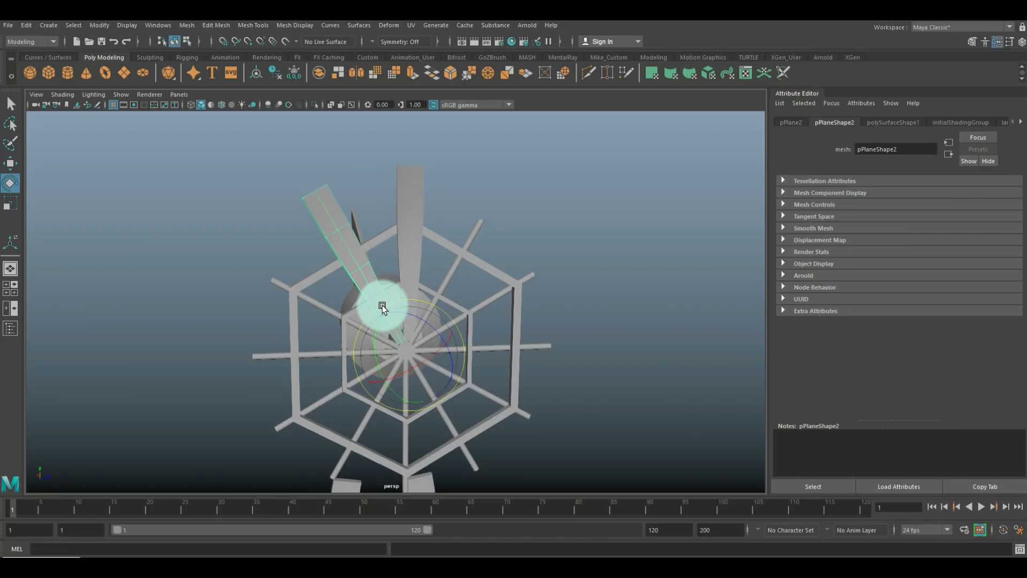
Step: Repeat the blade duplication with the same rotation until all twelve spokes around the hub carry a blade
key("shift+d")
key("shift+d")
key("shift+d")
key("shift+d")
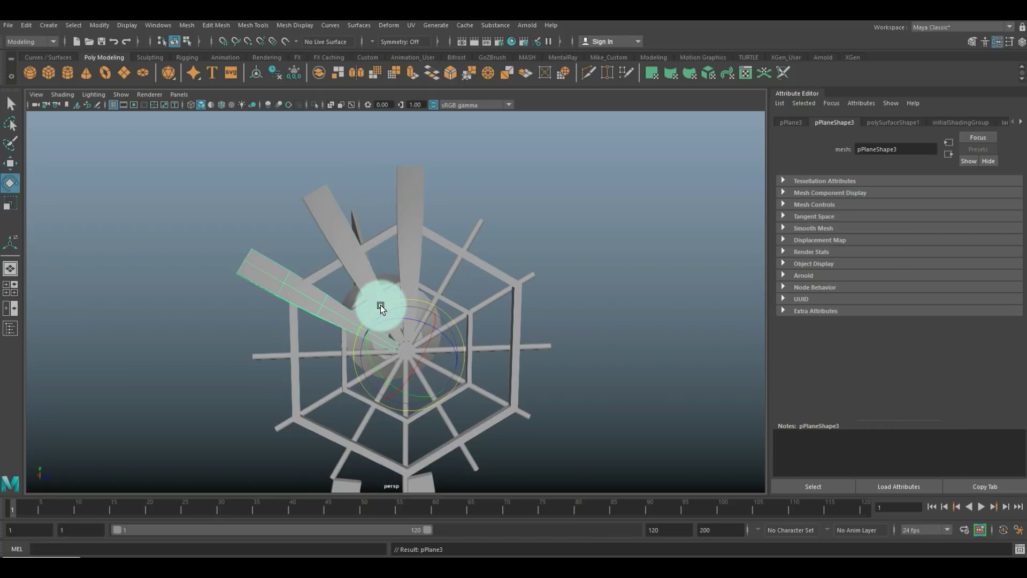
key("shift+d")
key("shift+d")
key("shift+d")
key("shift+d")
key("shift+d")
key("shift+d")
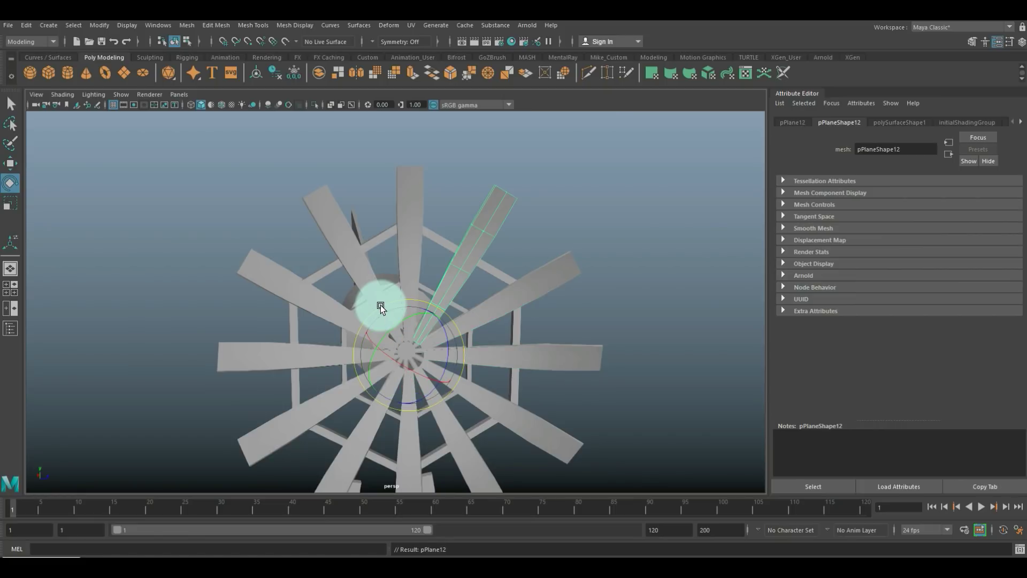
Step: Combine all twelve rotor blades into a single mesh and centre its pivot
left_click(171, 229)
scroll(217, 262, "down", 8)
left_click_drag(220, 264, 376, 340, "alt")
left_click(358, 258)
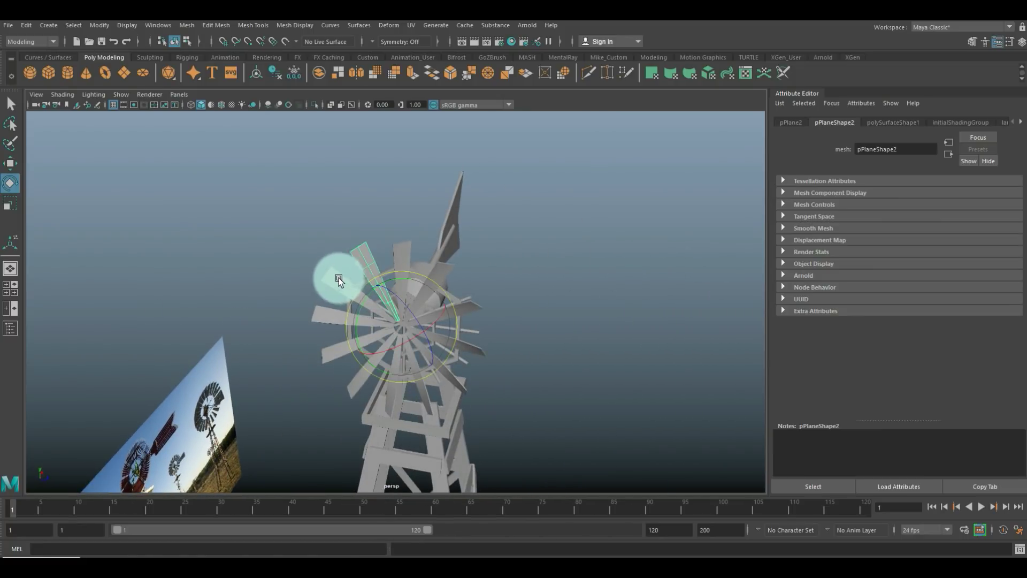
left_click(331, 280, "shift")
left_click(318, 312, "shift")
left_click(327, 355, "shift")
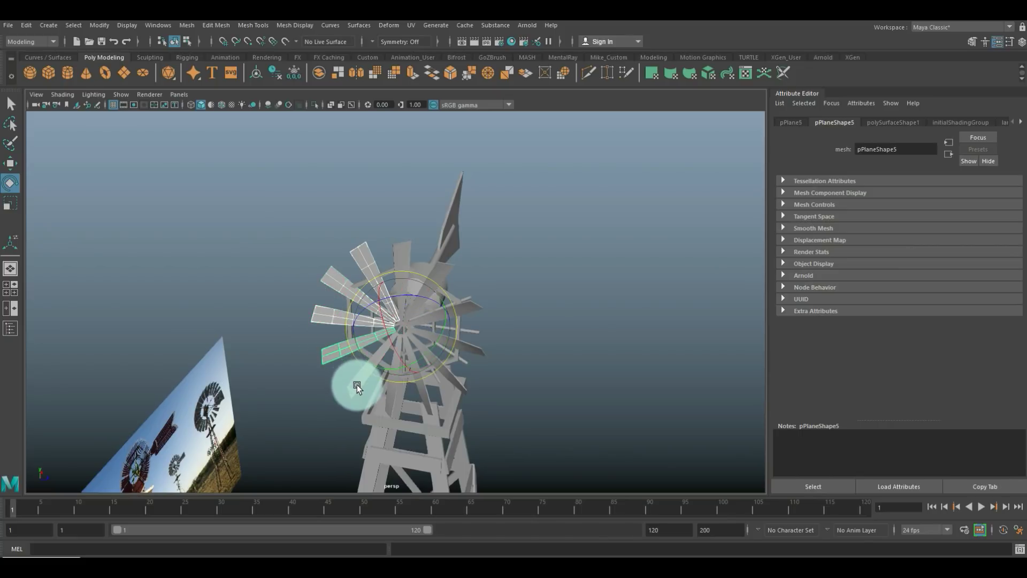
left_click(357, 384, "shift")
left_click(401, 406, "shift")
left_click(431, 406, "shift")
left_click(467, 386, "shift")
left_click(477, 342, "shift")
left_click(474, 306, "shift")
left_click(446, 263, "shift")
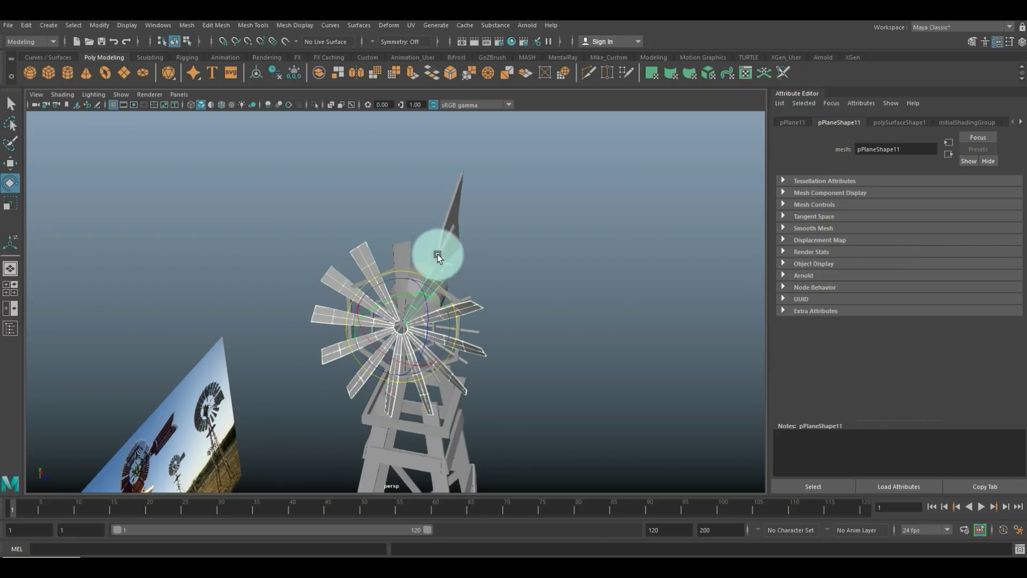
left_click(405, 245, "shift")
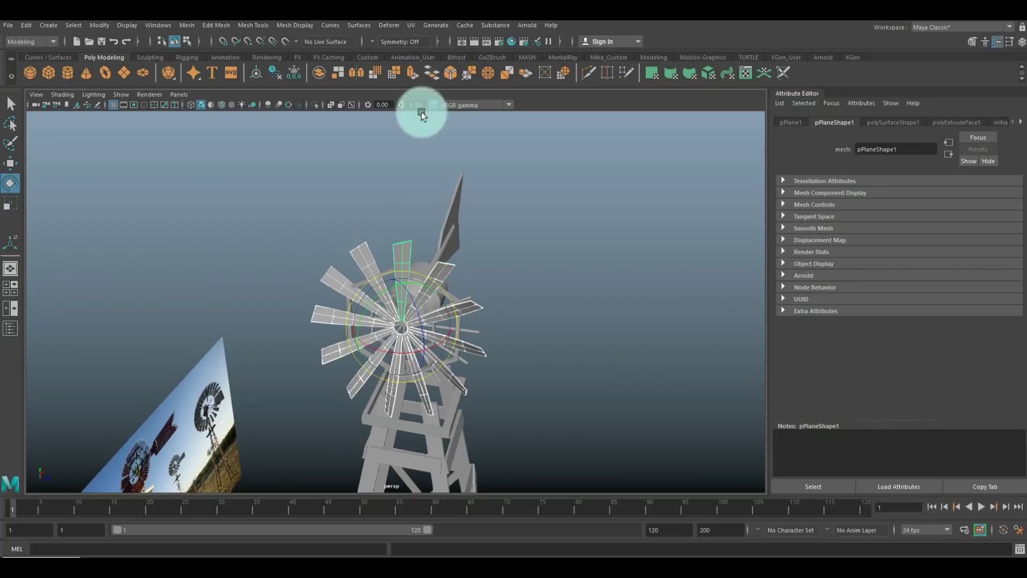
left_click(183, 26)
left_click(219, 64)
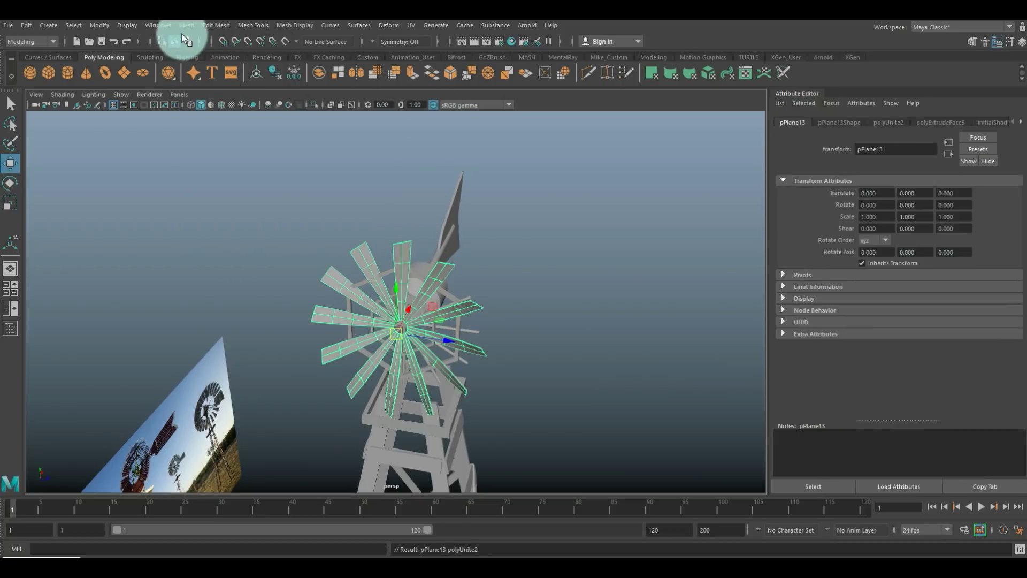
left_click(96, 25)
left_click(135, 103)
Step: Tilt the combined blades about 12.3° around Z in the front view and shift them about 0.8 along X toward the wheel frame
left_click_drag(509, 359, 426, 360, "alt")
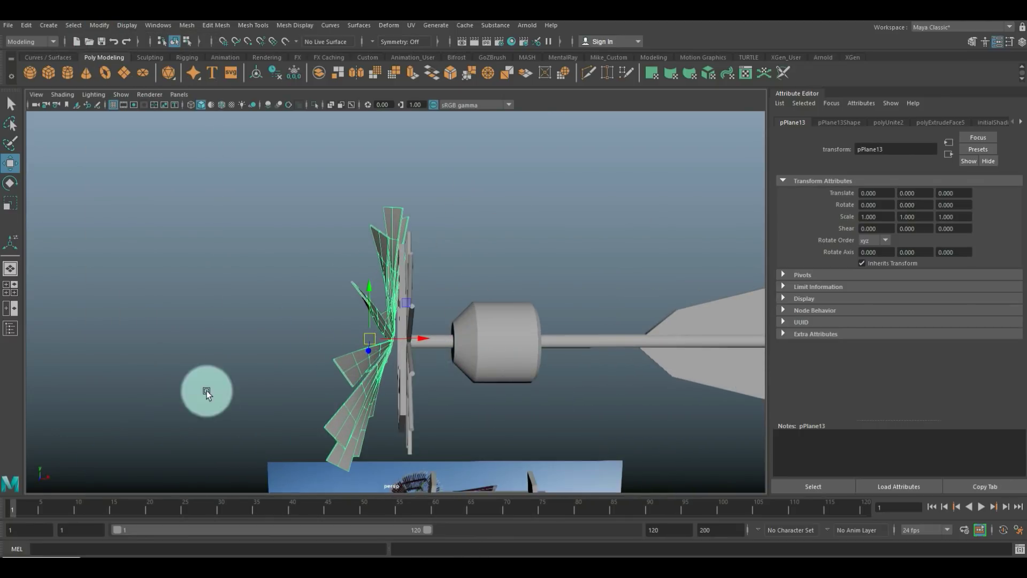
left_click(8, 289)
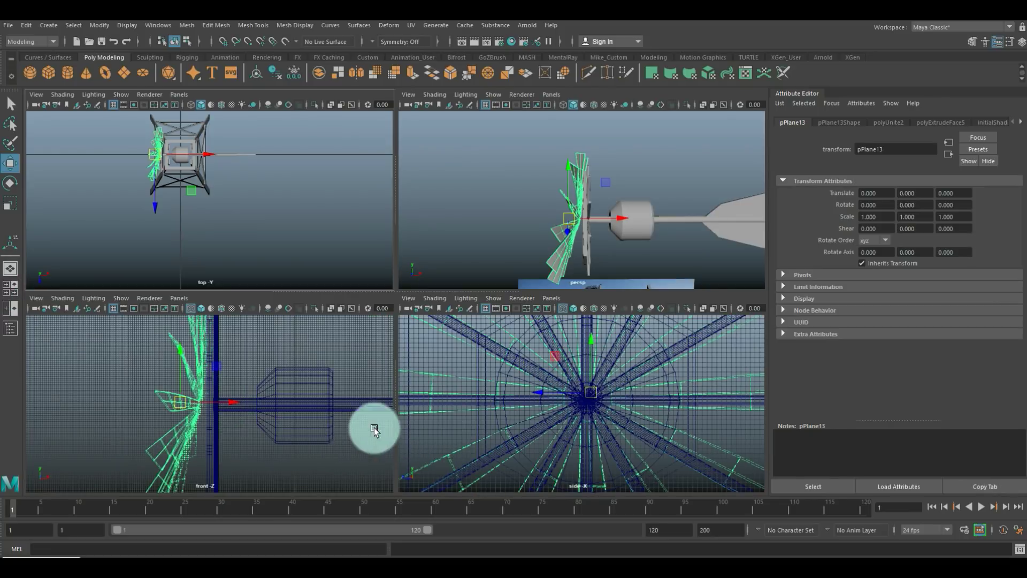
key("space")
key("e")
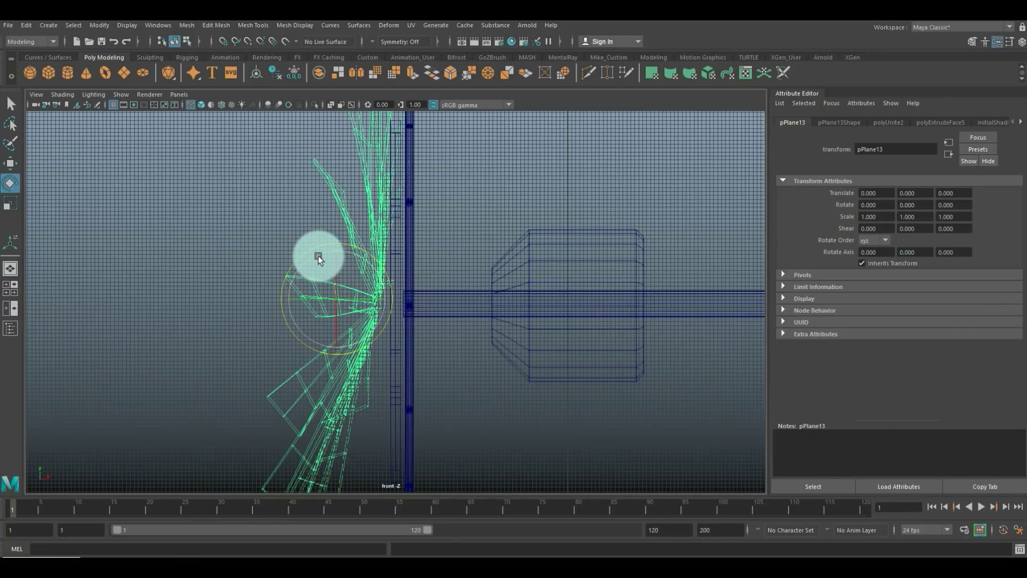
left_click_drag(316, 252, 313, 268)
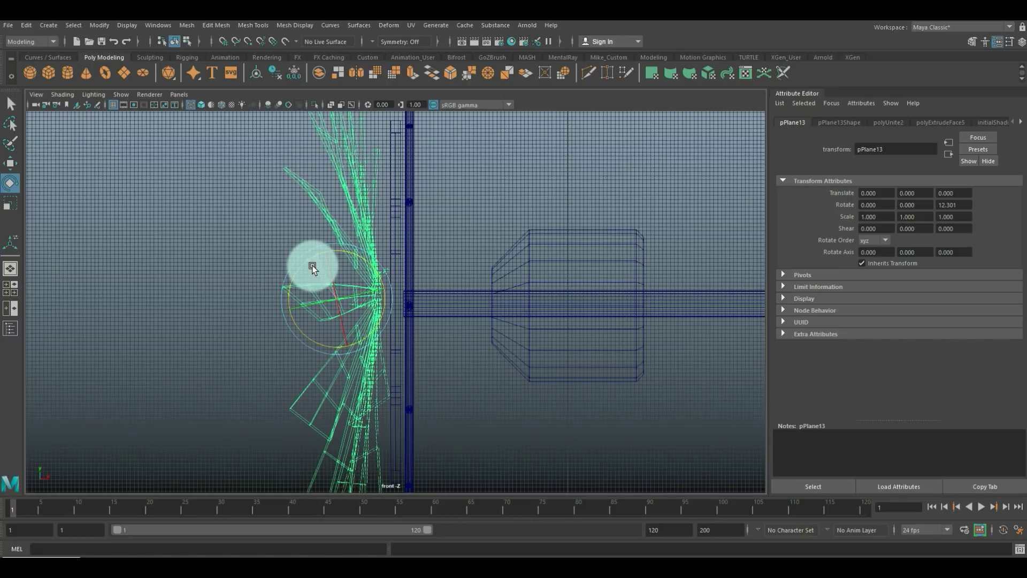
key("w")
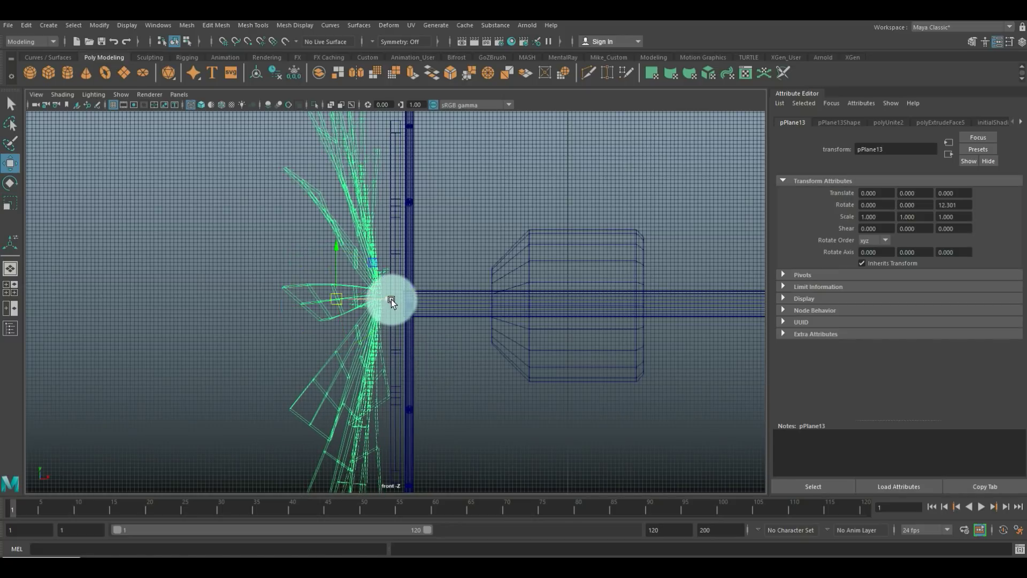
left_click_drag(393, 299, 394, 300)
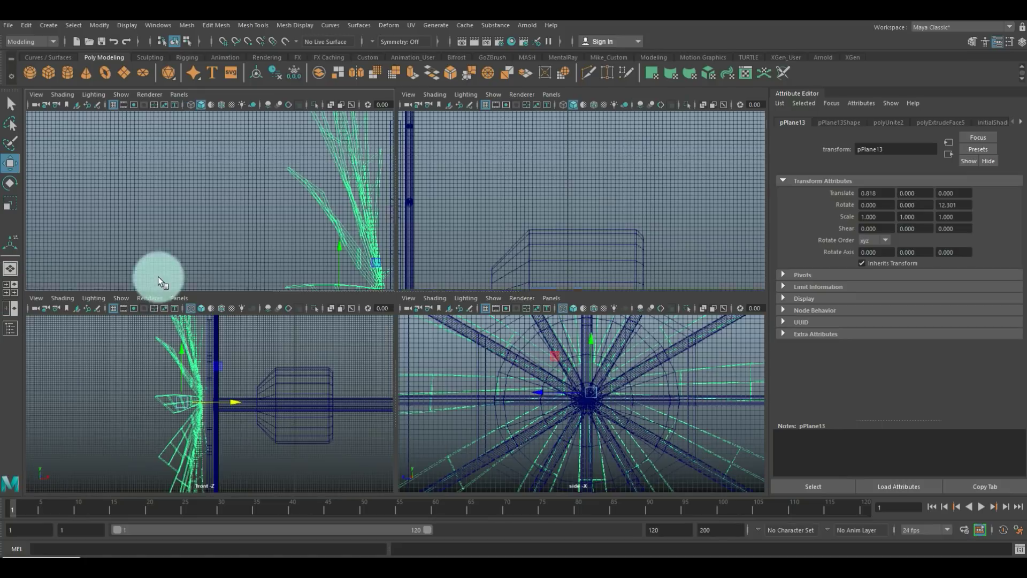
Step: Rotate the combined blades in the top view to about 7.3° around Y so they sit parallel to the wheel frame
key("space")
key("space")
left_click_drag(399, 367, 487, 448, "alt")
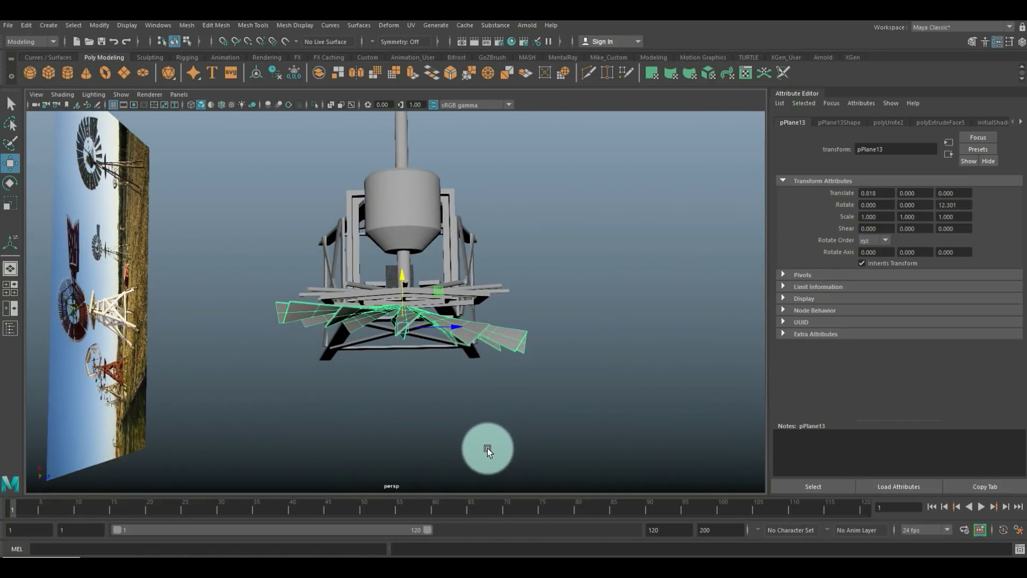
key("space")
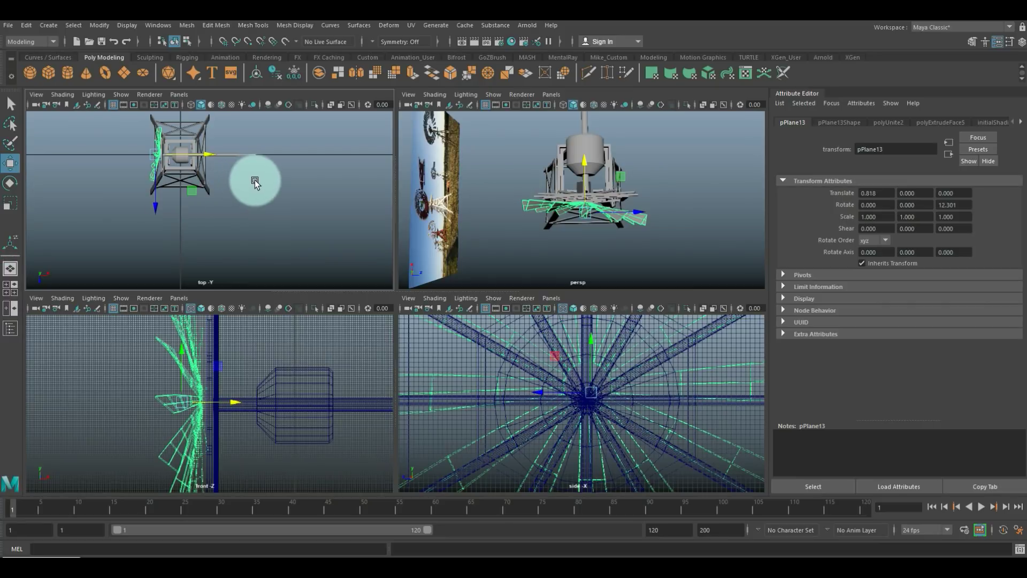
key("space")
key("f")
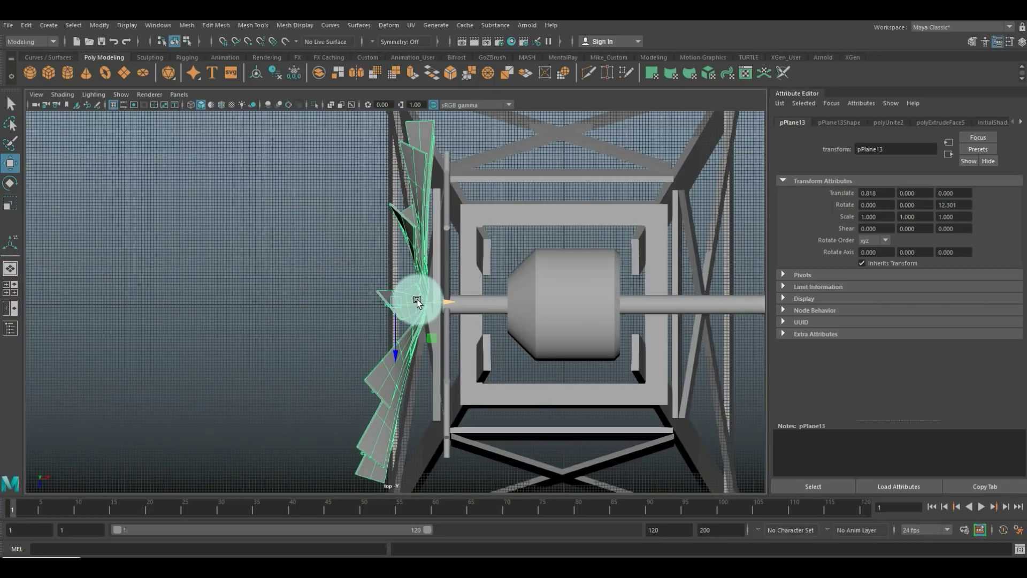
key("e")
left_click_drag(413, 285, 365, 260)
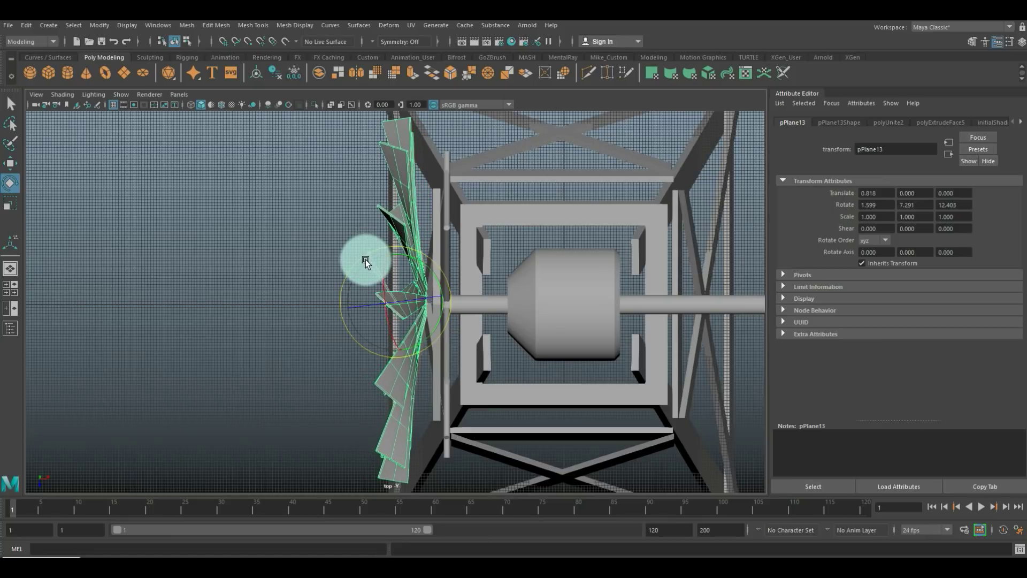
Step: Centre the combined blades on the spoke hub in the side view, using vertex snapping
left_click(10, 288)
key("space")
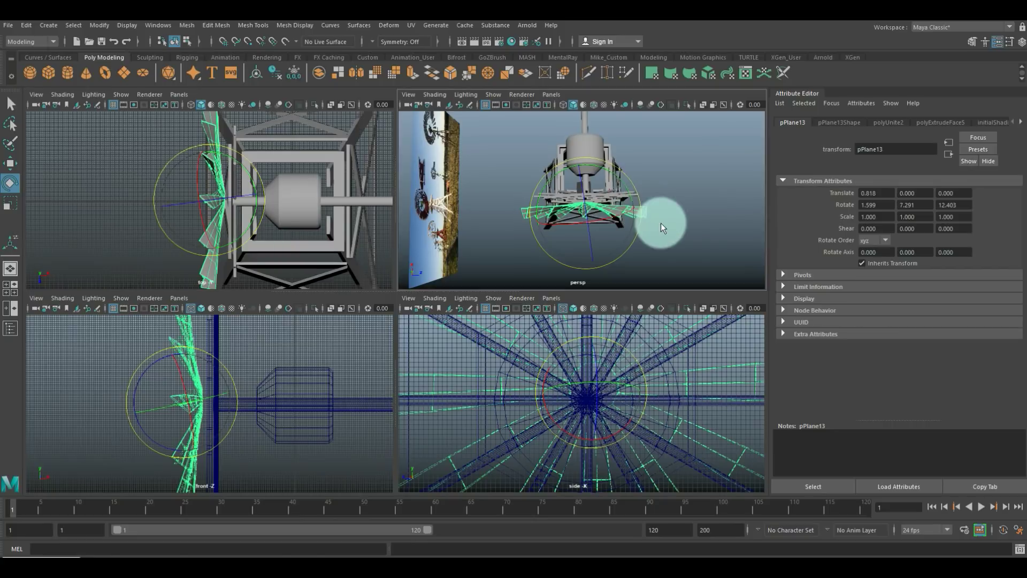
left_click(611, 283)
left_click_drag(599, 365, 586, 296, "alt")
left_click(10, 289)
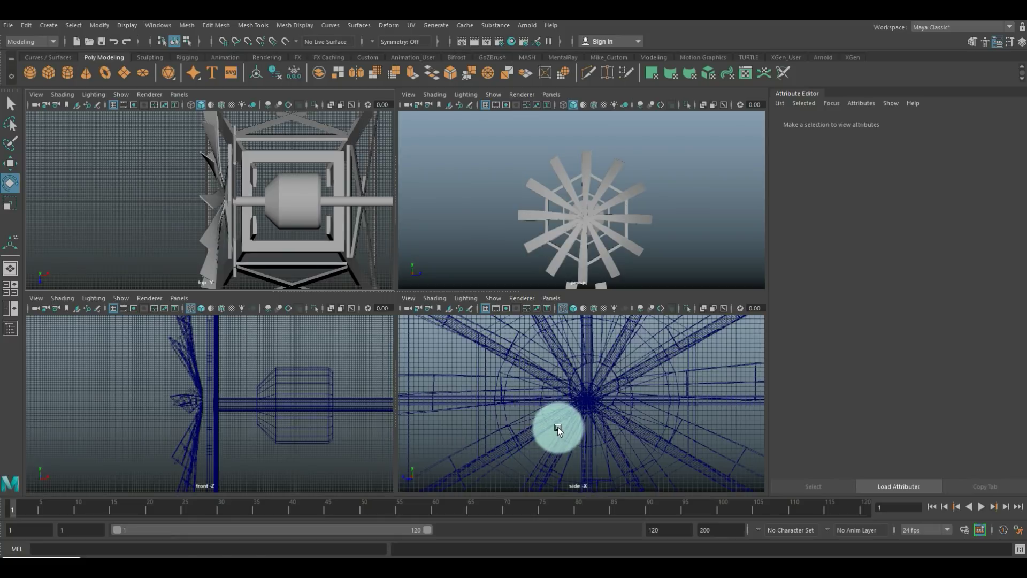
key("space")
right_click_drag(557, 427, 509, 197, "alt")
left_click(496, 142)
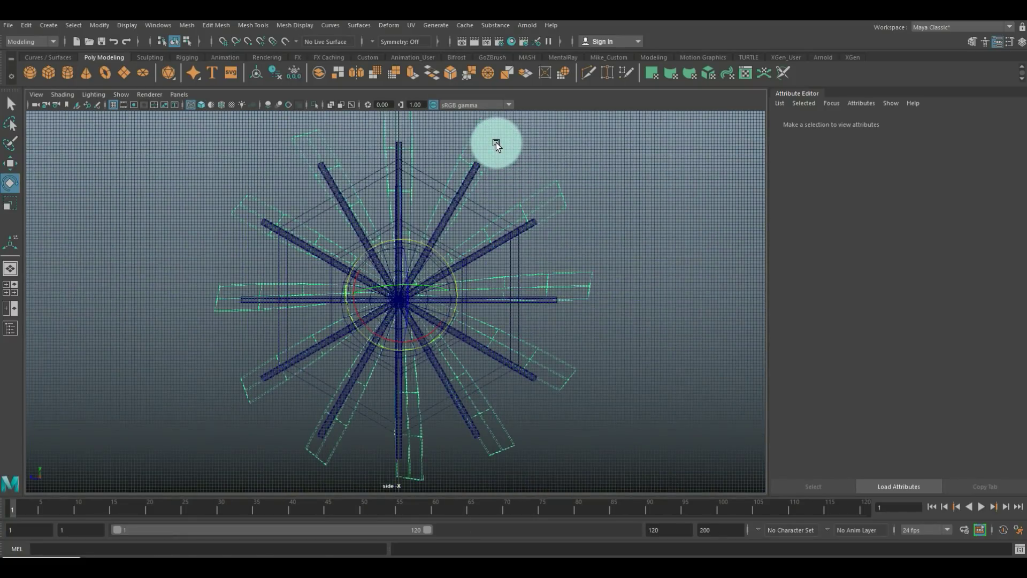
scroll(473, 296, "up", 1)
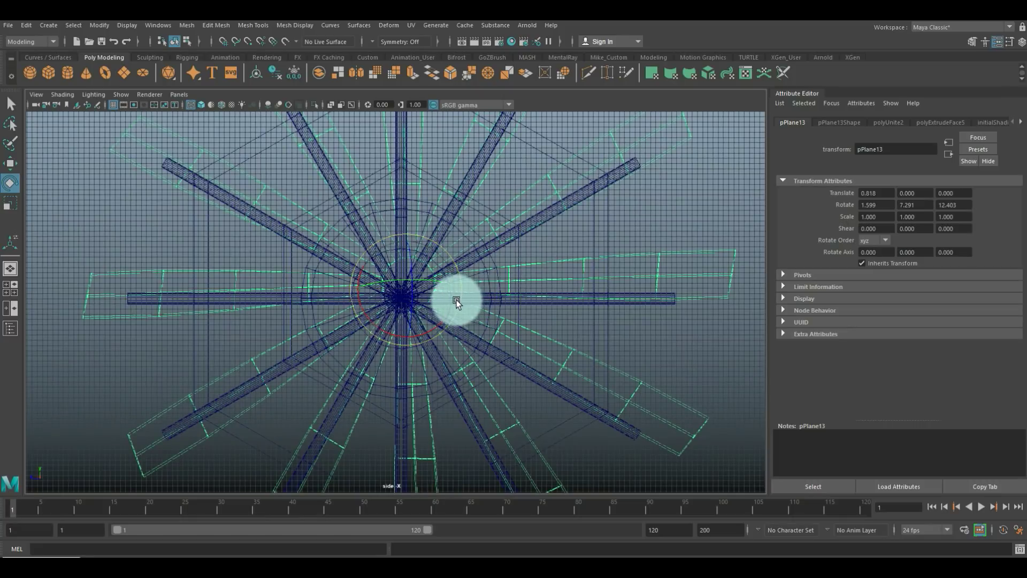
key("w")
left_click_drag(406, 291, 399, 304)
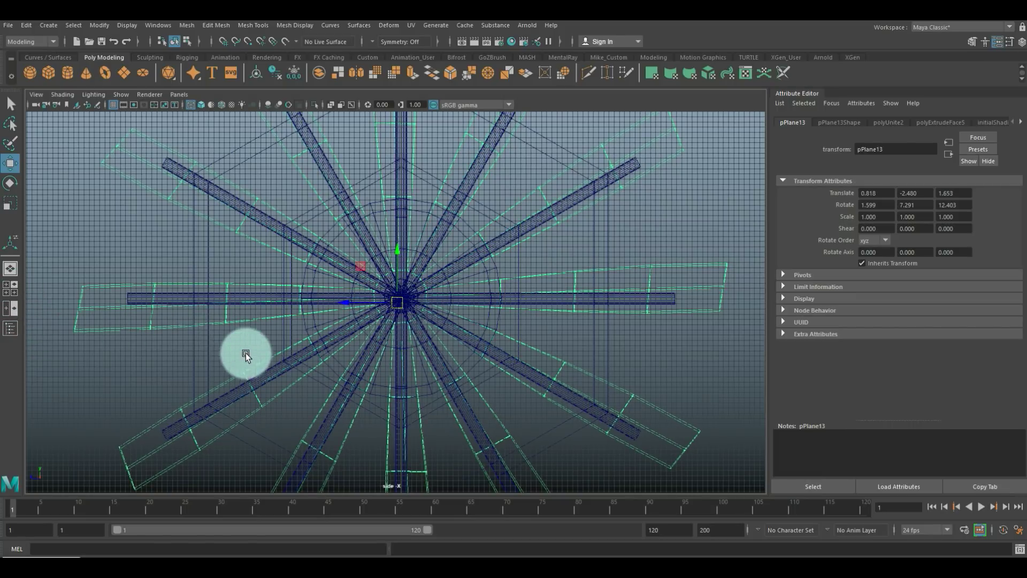
key("v")
left_click_drag(398, 302, 400, 301)
Step: Move the combined blades along X back to the front of the wheel frame, at about 5.55
key("space")
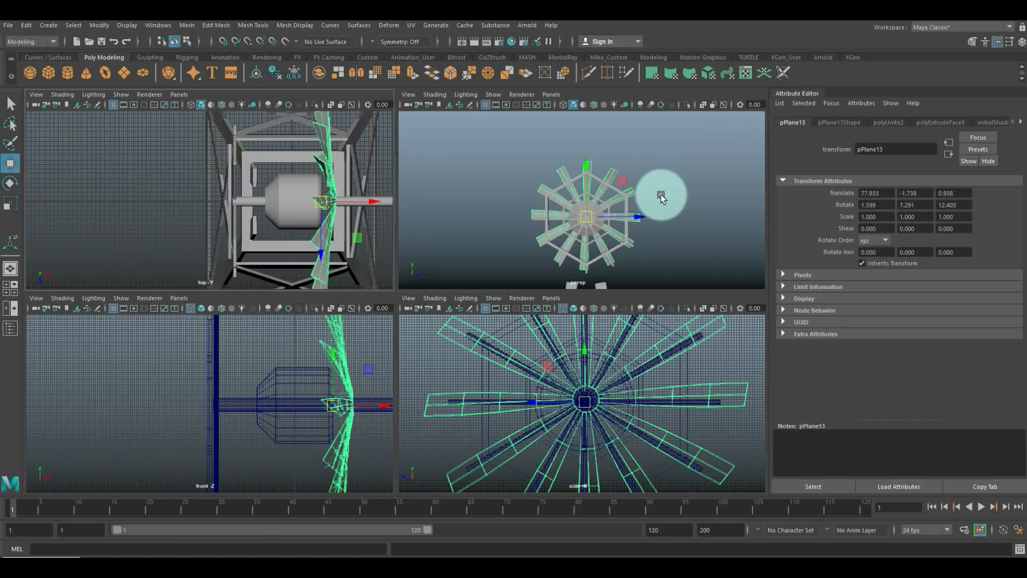
key("space")
left_click(668, 227)
left_click_drag(609, 261, 494, 310, "alt")
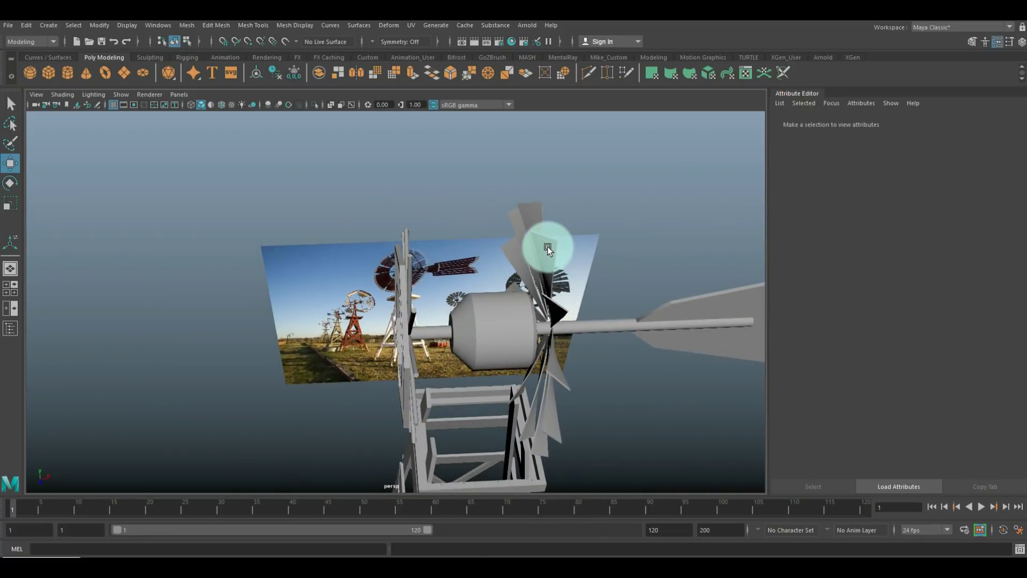
left_click(547, 247)
left_click_drag(573, 326, 423, 337)
key("f")
right_click_drag(512, 338, 592, 322, "alt")
left_click_drag(591, 322, 635, 325, "alt")
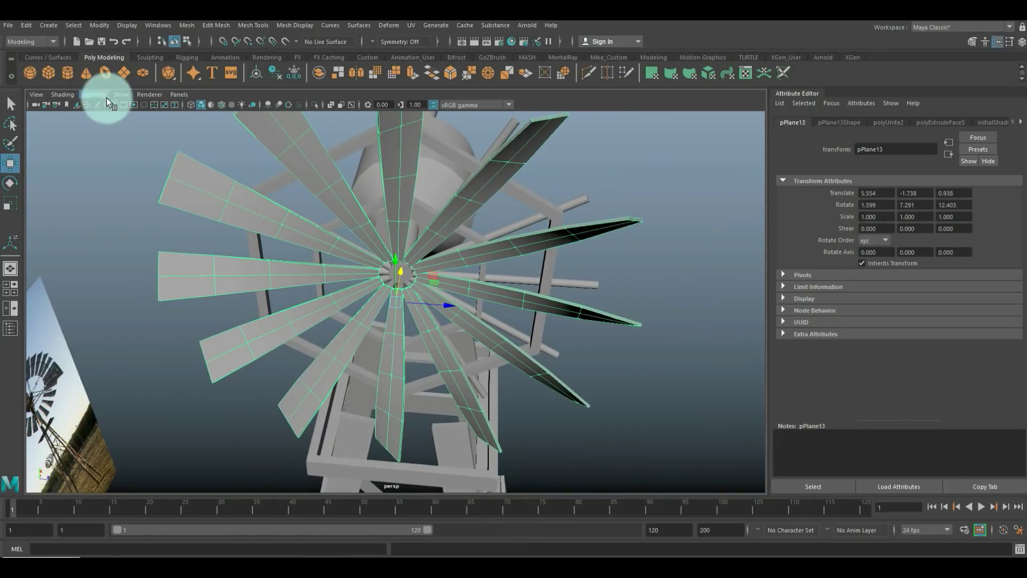
Step: Create a polygon cylinder, raise it to the rotor's height in front of the blades and scale it uniformly to about 31
left_click(68, 72)
left_click_drag(252, 255, 351, 410, "alt")
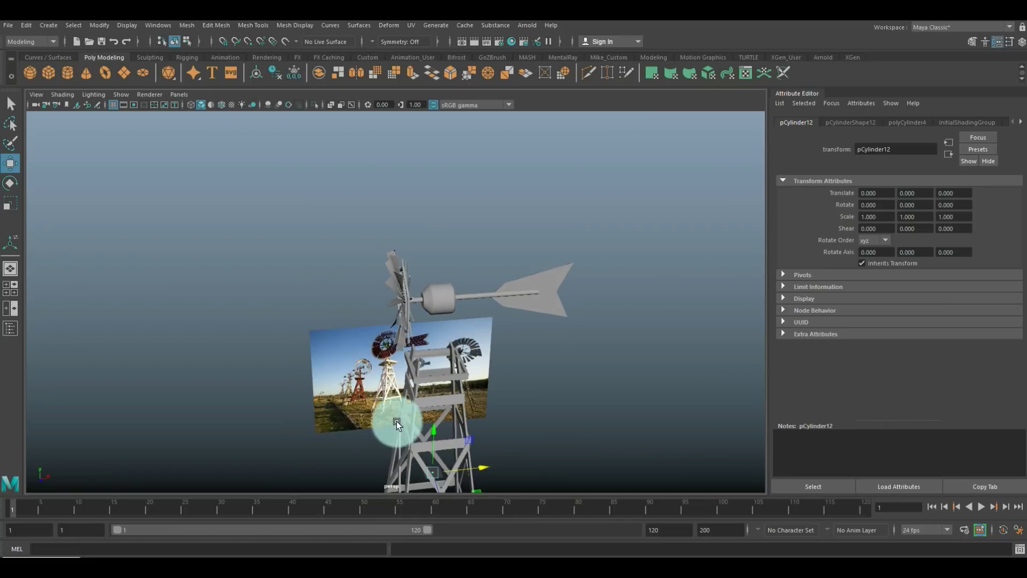
left_click_drag(424, 431, 432, 252)
left_click_drag(485, 300, 419, 312)
key("r")
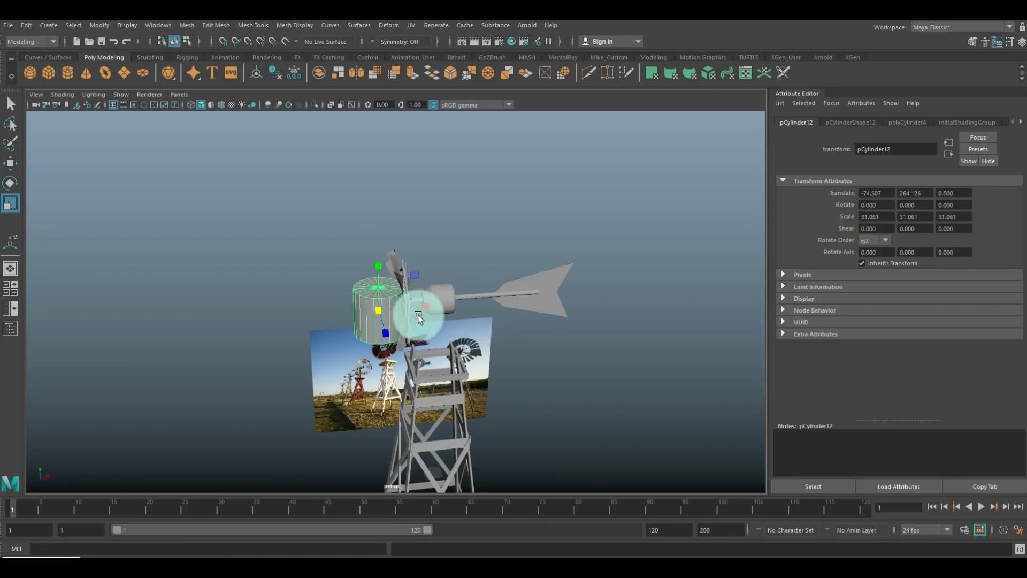
Step: Rotate the cylinder -90° around Z and scale it into a rod, about 6.0 across and 39.8 along its length
key("e")
mouse_move(409, 278)
left_mouse_down()
mouse_move(344, 279)
mouse_move(420, 270)
left_mouse_up()
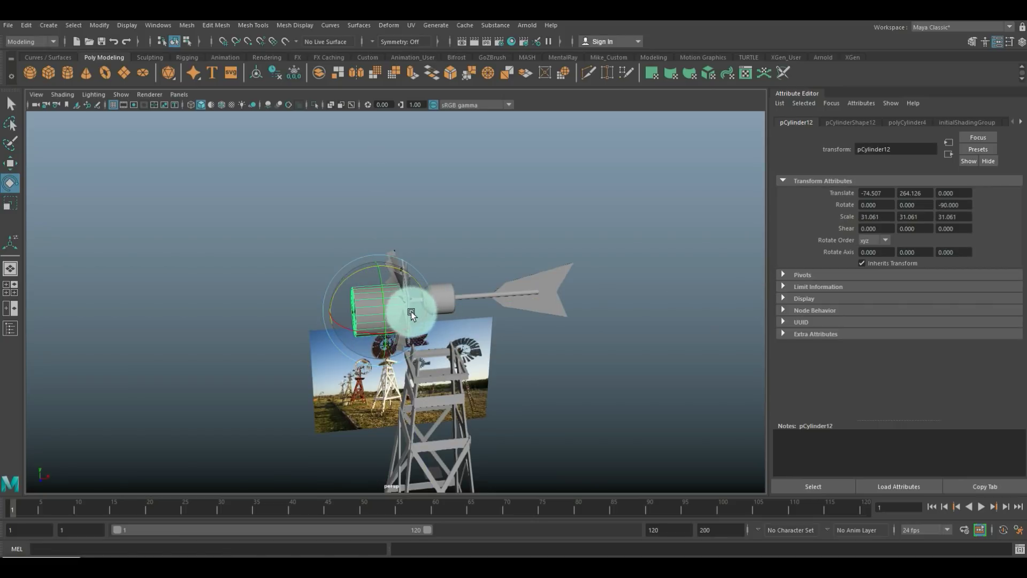
key("r")
left_click_drag(367, 332, 346, 320)
left_click_drag(425, 310, 684, 288)
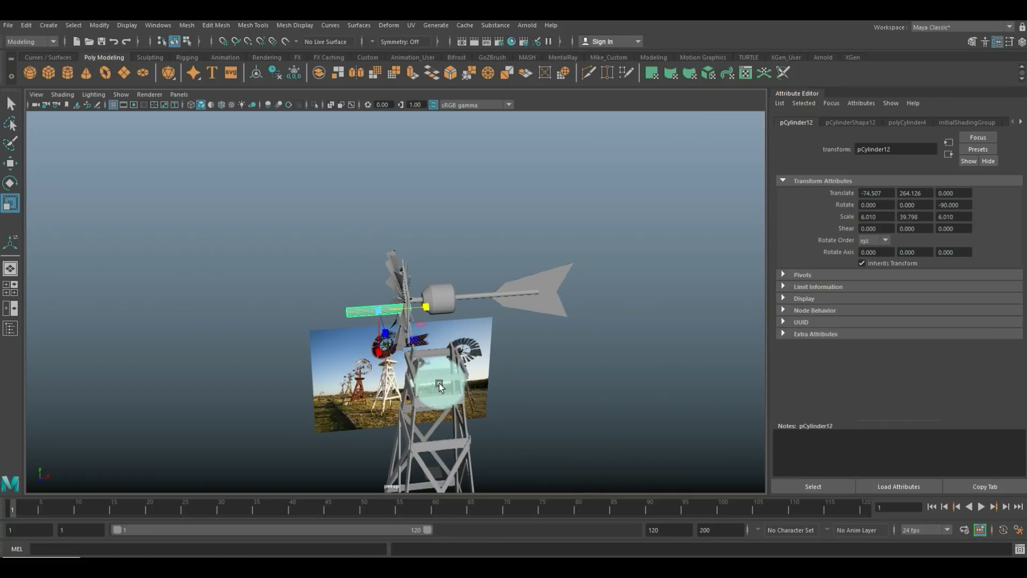
Step: Snap the rod to the hub centre in the side view and scale it down uniformly to about 2.15 across and 14.2 long
left_click(7, 284)
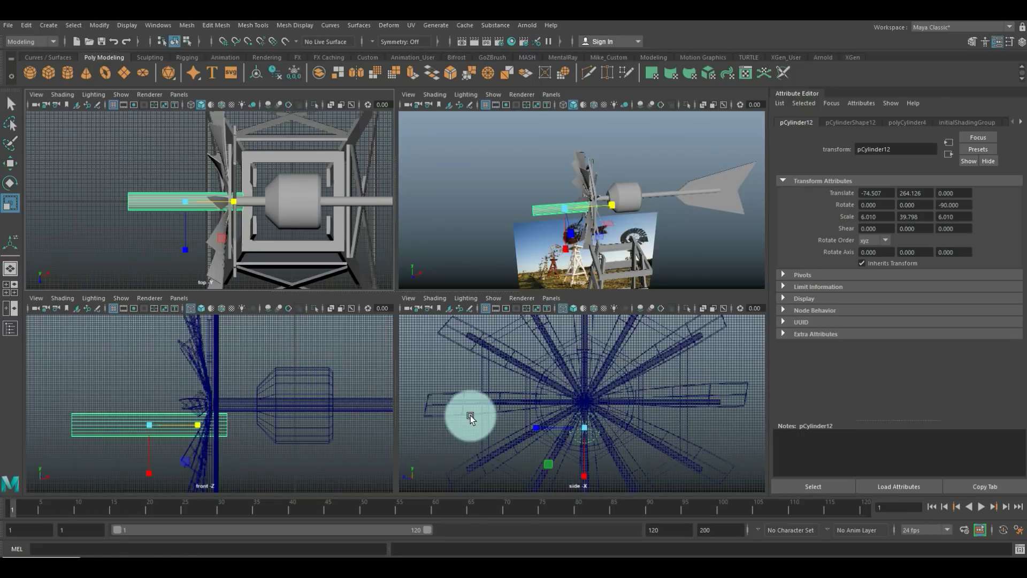
key("space")
key("w")
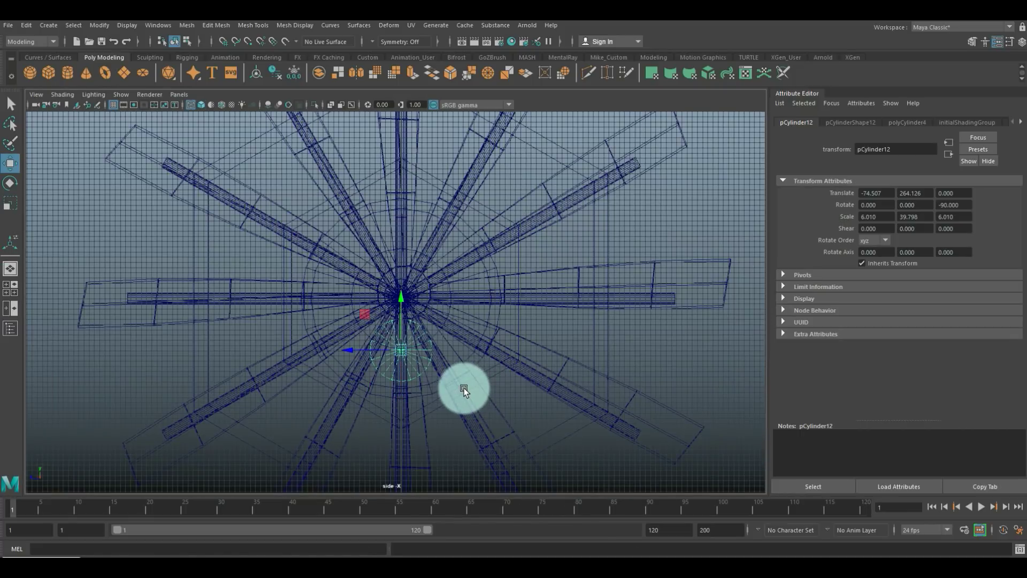
key("v")
left_click_drag(399, 350, 170, 336)
key("r")
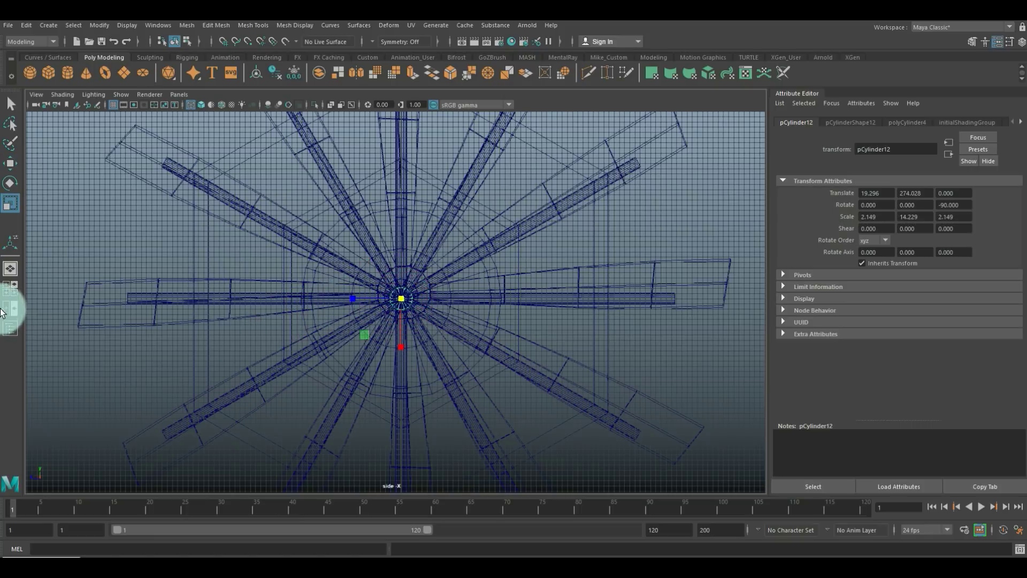
Step: Move the rod along its axis to the front of the rotor so it passes through the middle of the blades
left_click(7, 284)
key("space")
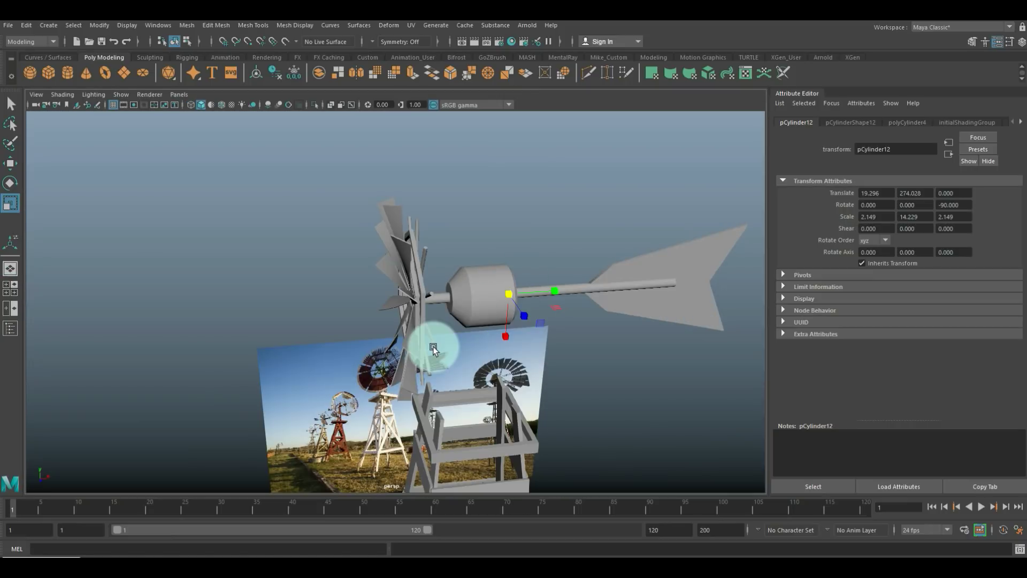
key("w")
left_click_drag(551, 288, 507, 357)
key("f")
Step: Examine how the blades, spokes and drum line up with the hub rod in the side and perspective views
left_click(559, 287)
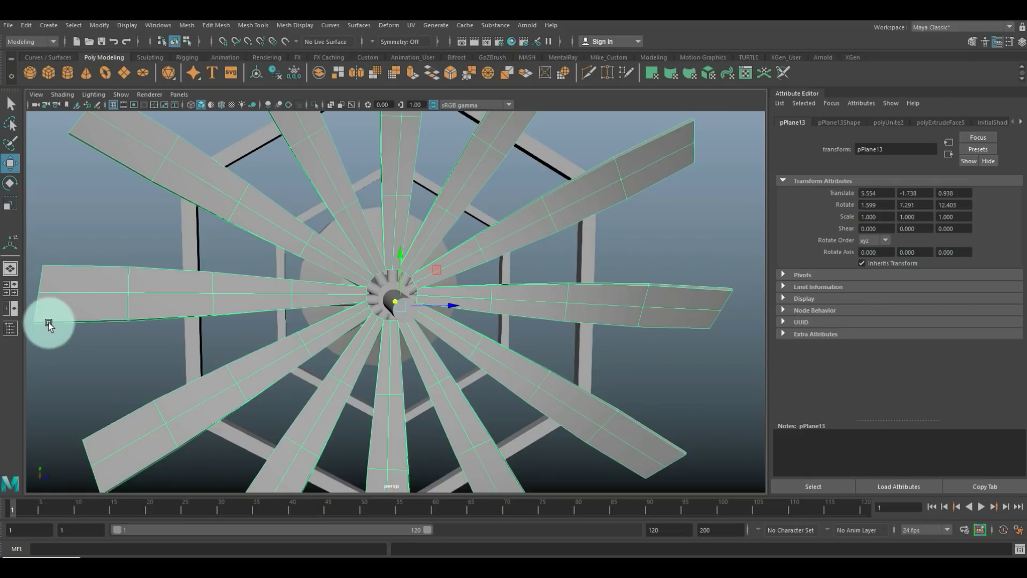
left_click(7, 284)
key("space")
scroll(438, 343, "up", 6)
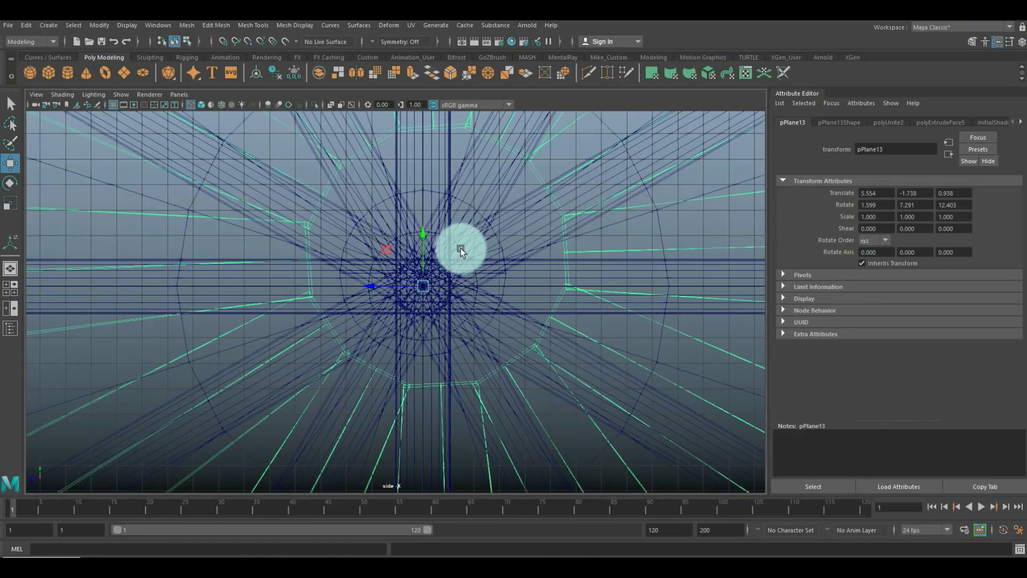
left_click(473, 222)
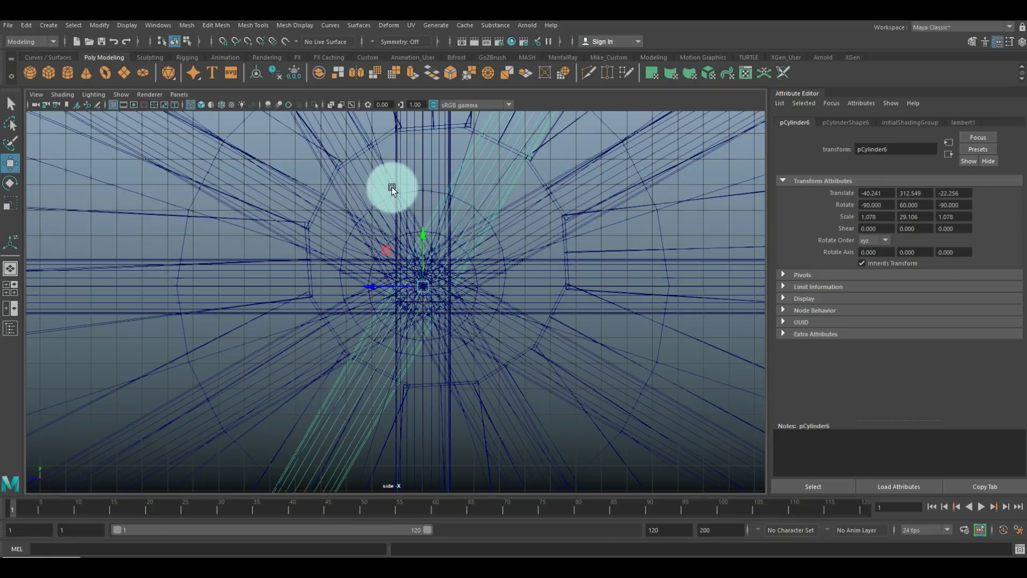
left_click(365, 250)
left_click(19, 286)
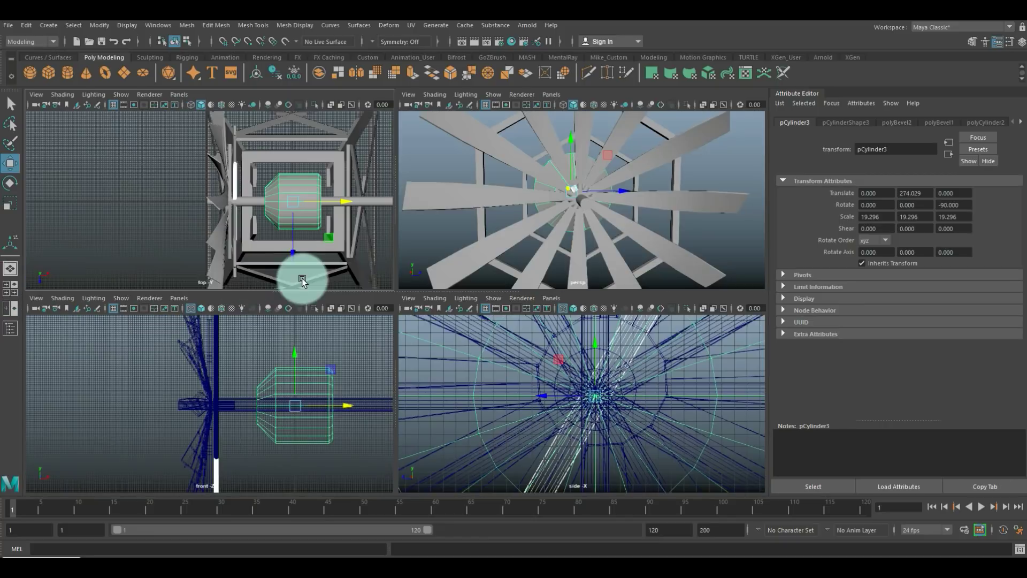
key("space")
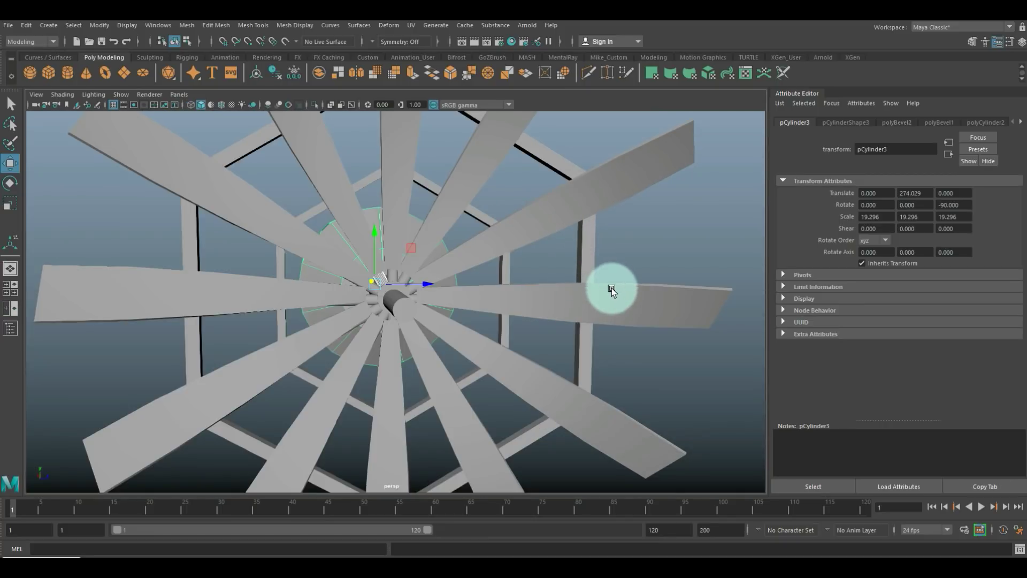
left_click_drag(658, 307, 450, 344, "alt")
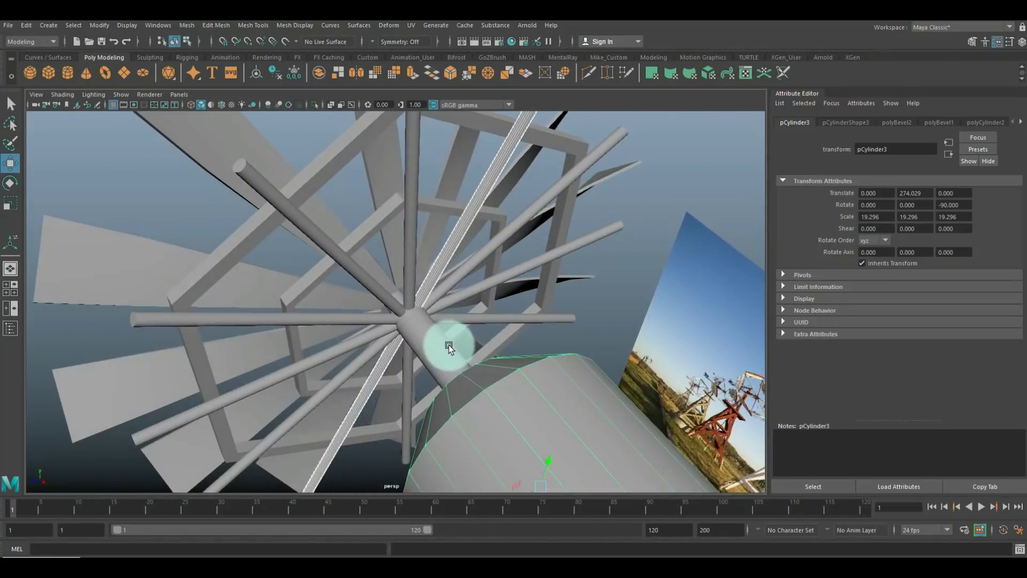
Step: Combine the six spoke cylinders of the wheel frame into one mesh and centre its pivot
left_click(369, 282)
left_click(411, 239, "shift")
left_click(473, 258, "shift")
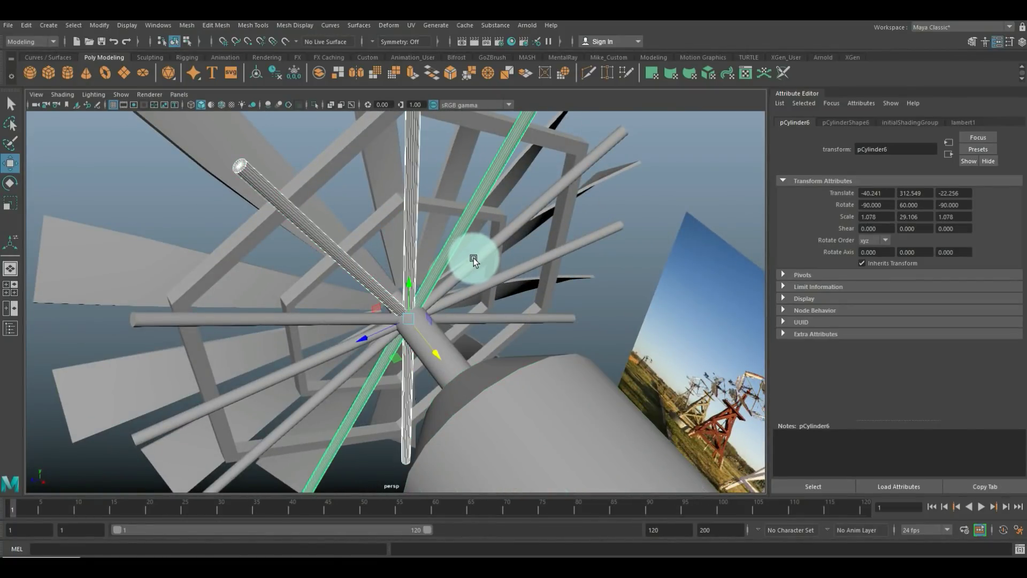
left_click(485, 294, "shift")
left_click(487, 318, "shift")
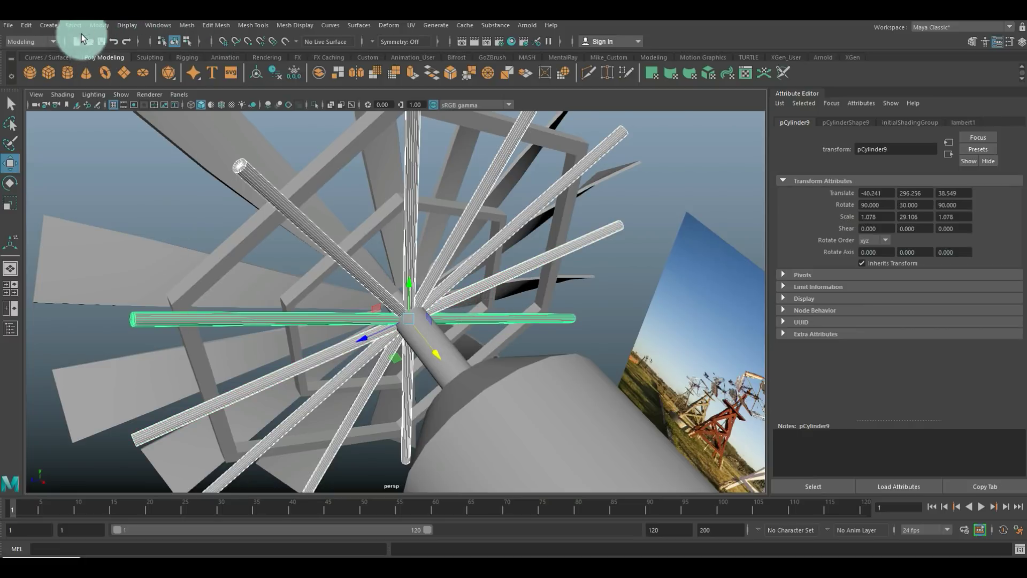
left_click(188, 26)
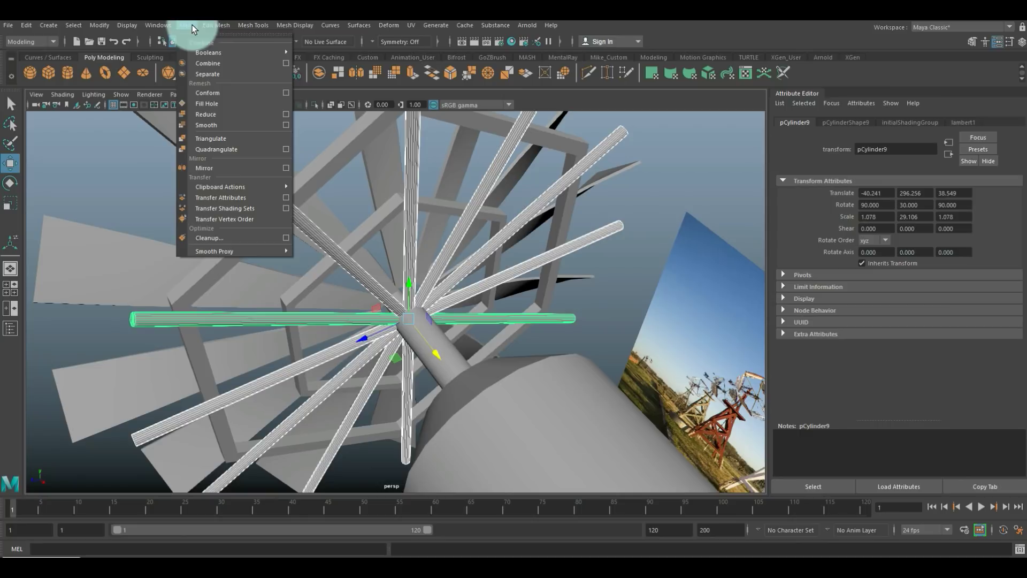
left_click(219, 63)
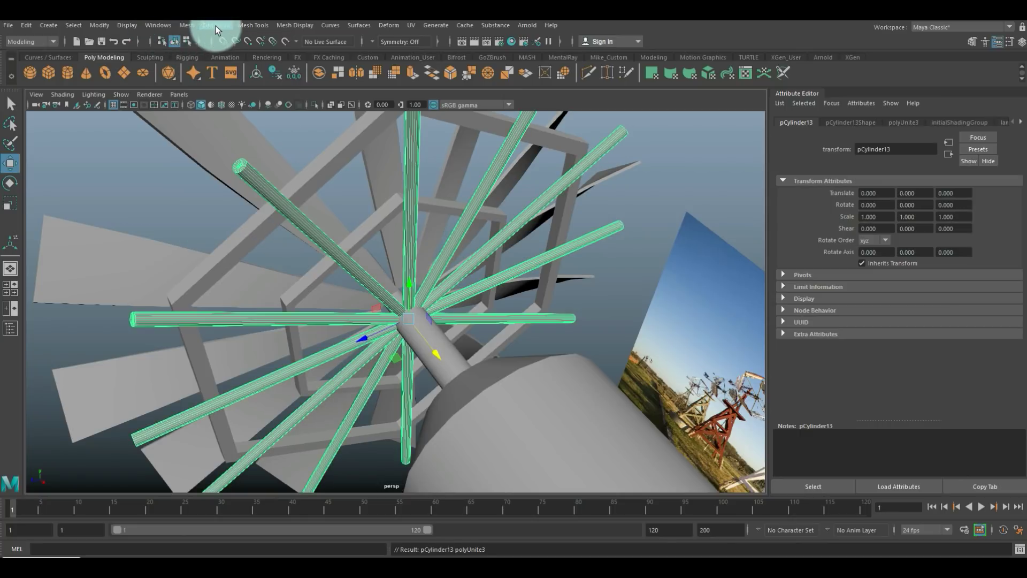
left_click(97, 25)
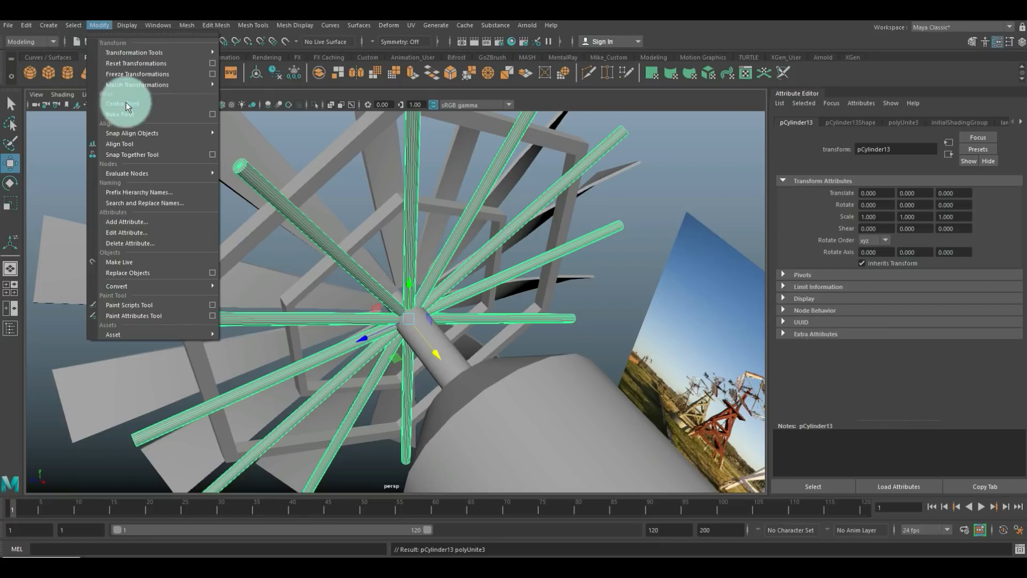
left_click(131, 101)
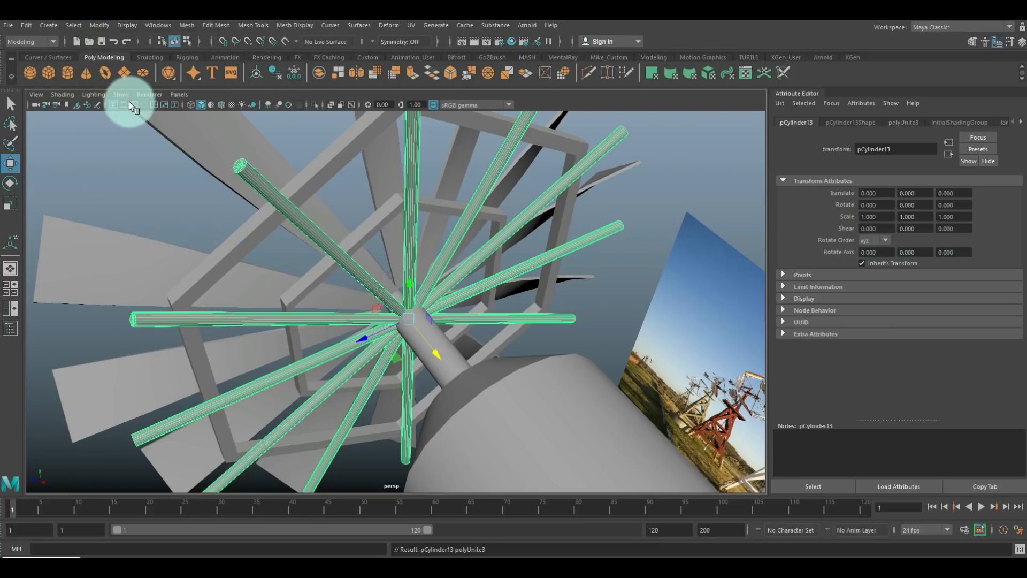
Step: Vertex-snap the combined spokes to the hub centre in the side view, to about 0.527 in Y
left_click(7, 285)
key("space")
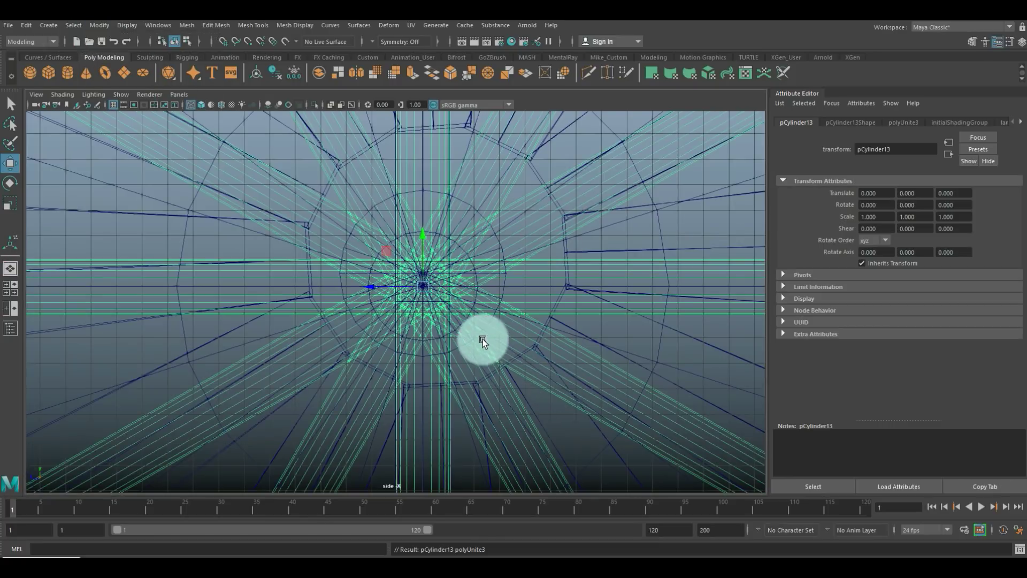
key("v")
left_click_drag(423, 287, 423, 277)
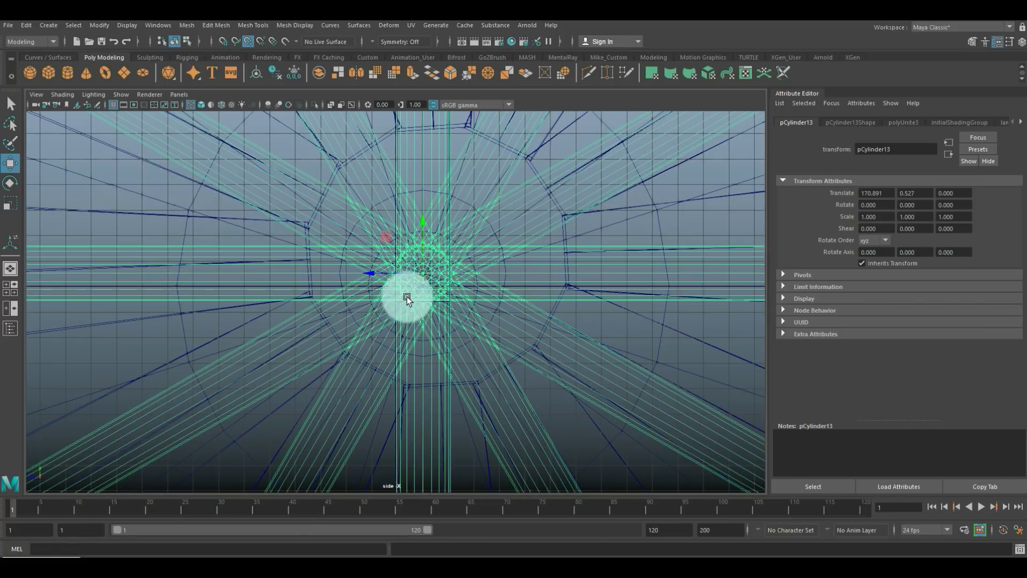
left_click(11, 290)
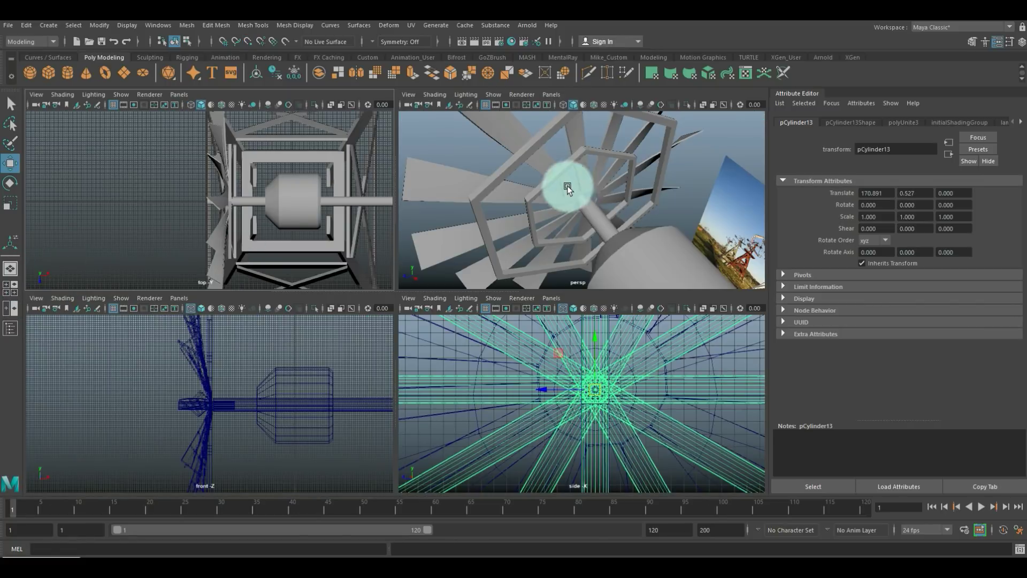
Step: Move the combined spokes back along the rotor axis onto the wheel frame, to about -3.366 in X
key("space")
scroll(566, 244, "down", 3)
left_click_drag(566, 244, 423, 277, "alt")
left_click_drag(728, 263, 515, 317)
scroll(288, 329, "up", 5)
middle_click_drag(445, 272, 439, 274)
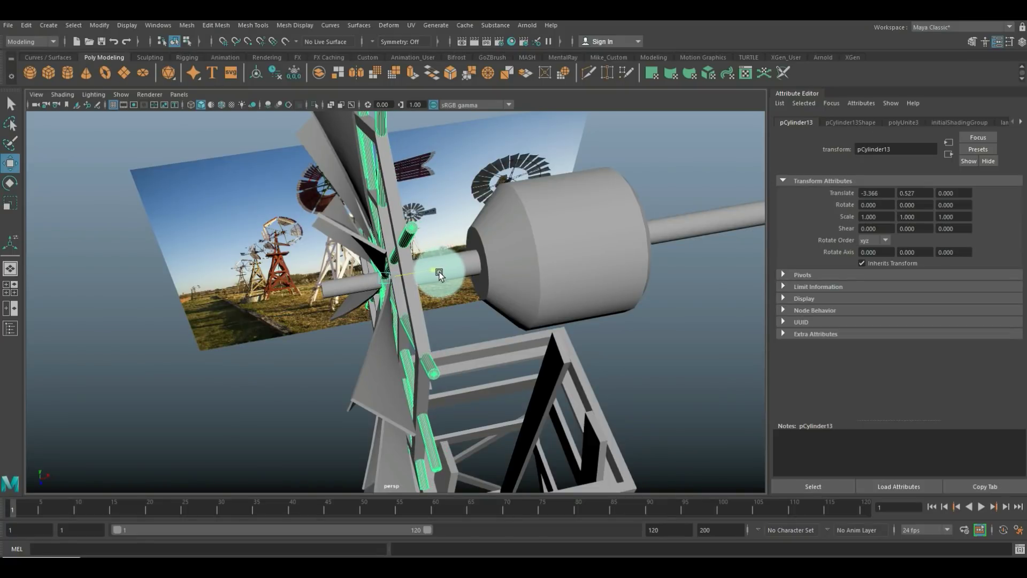
Step: Move the combined blades onto the hub in the side view, to about -1.239 in Y, and centre their pivot
left_click_drag(438, 283, 384, 280, "alt")
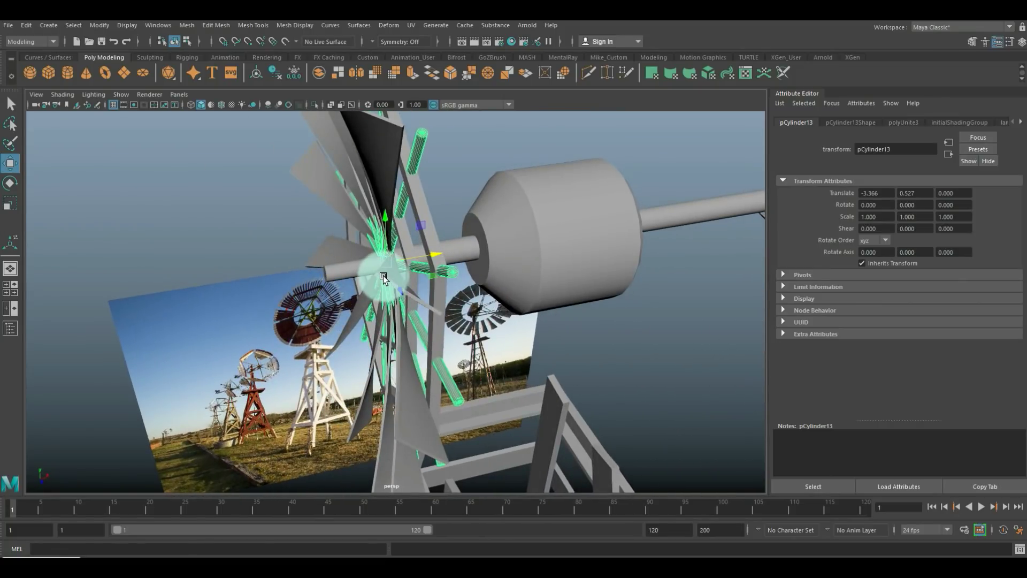
left_click(383, 275)
left_click_drag(286, 335, 384, 333, "alt")
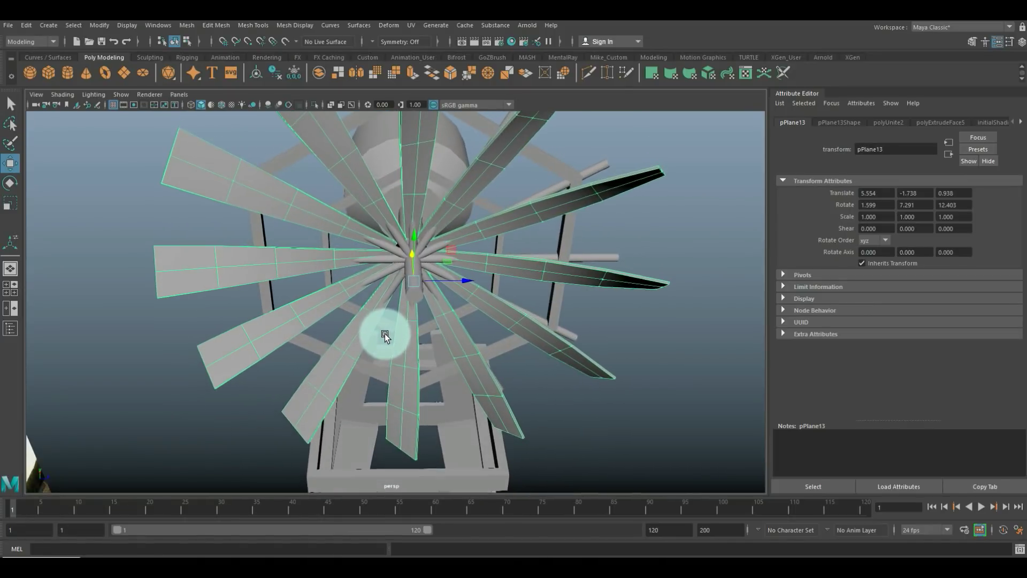
left_click(11, 287)
key("space")
key("space")
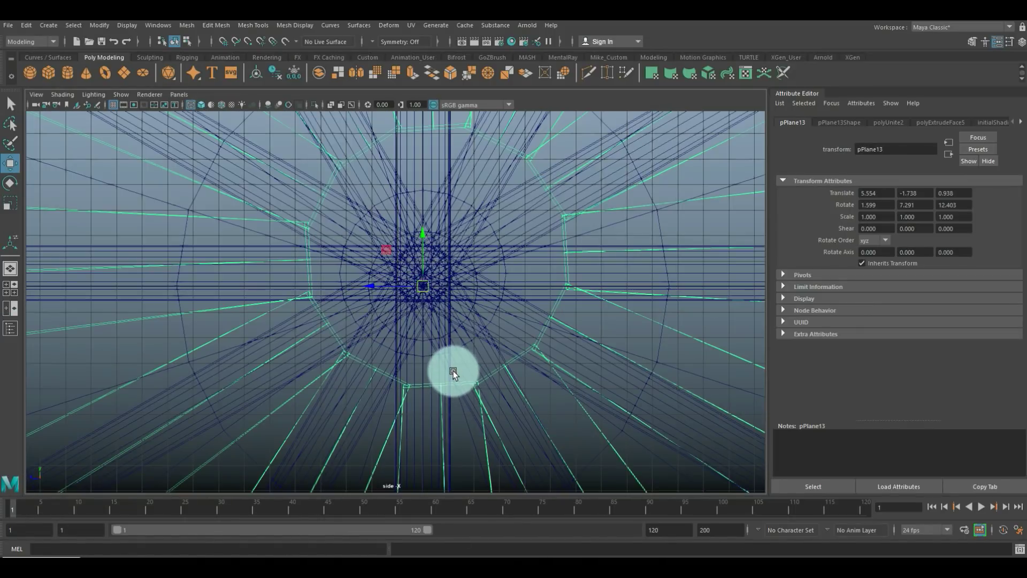
left_click_drag(423, 287, 448, 315)
scroll(448, 315, "down", 6)
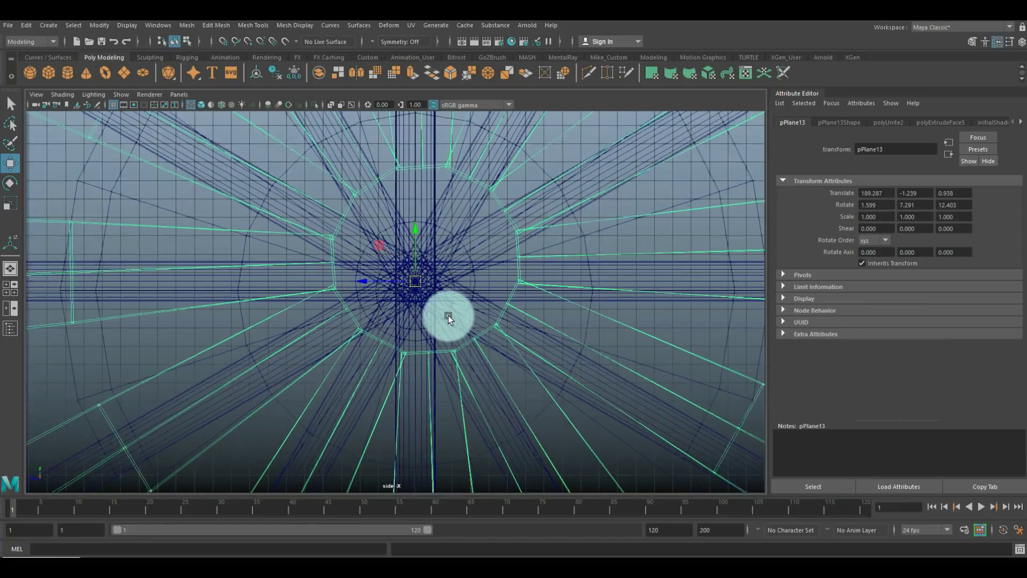
scroll(449, 316, "down", 2)
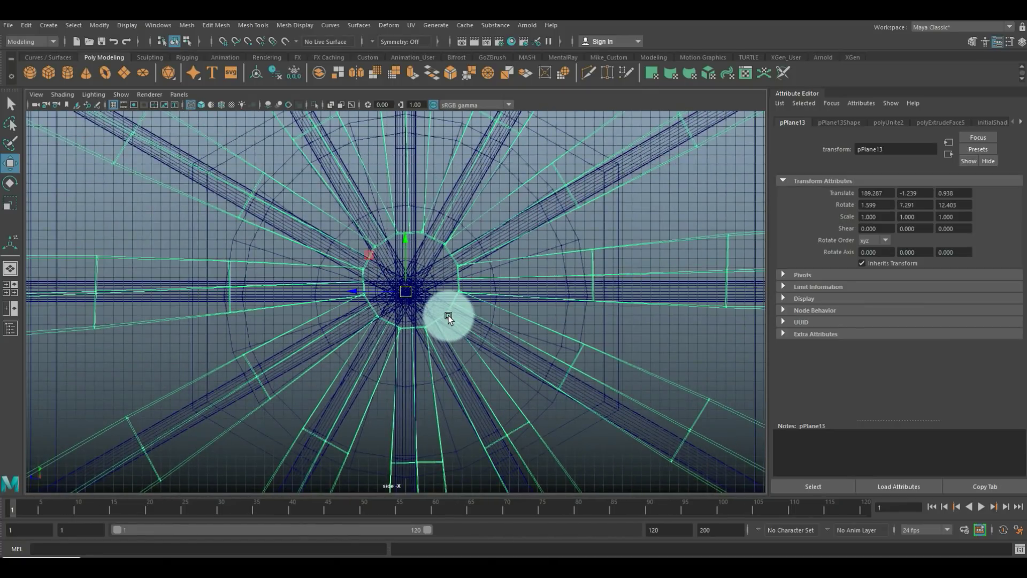
scroll(443, 319, "down", 4)
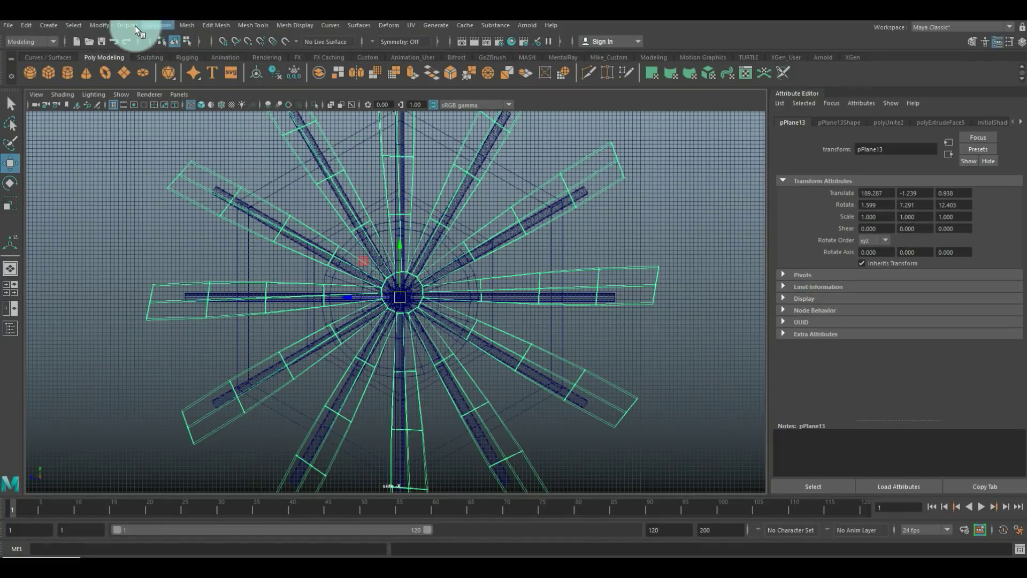
left_click(98, 25)
left_click(138, 103)
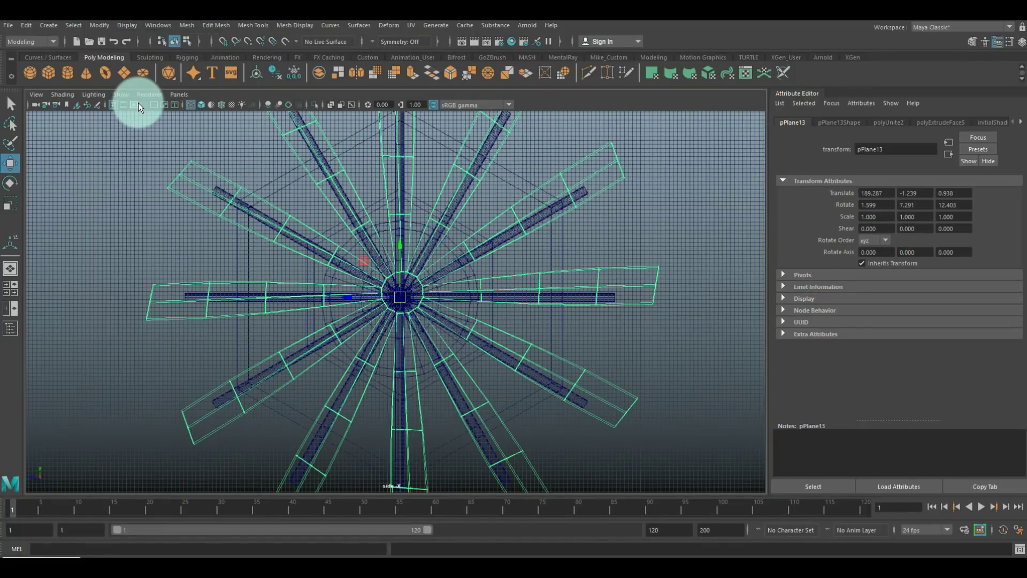
Step: Shift the blades around the hub in the side view to about -2.452 in Y and 1.504 in Z
scroll(144, 292, "down", 4)
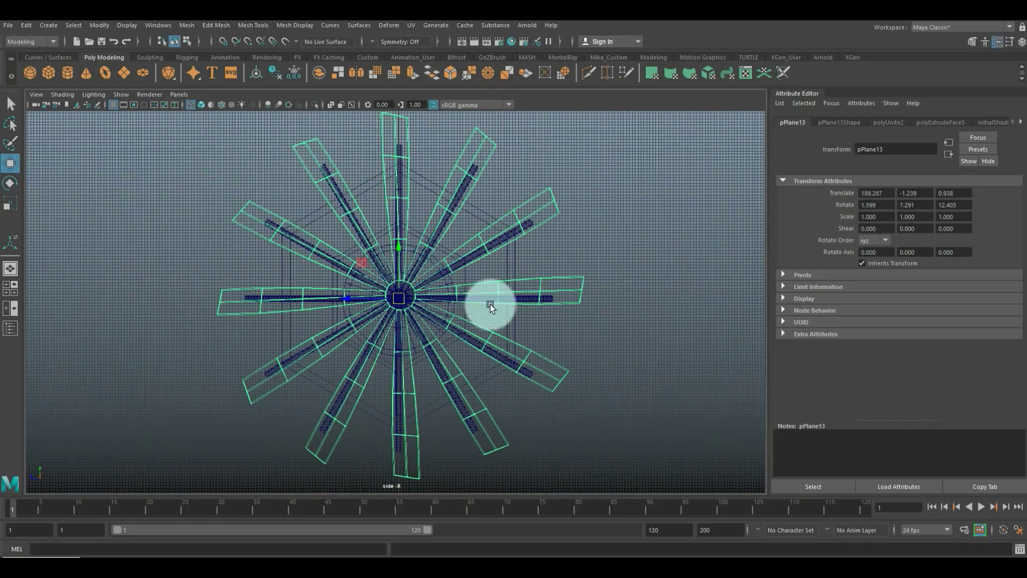
scroll(516, 287, "up", 3)
scroll(520, 287, "up", 4)
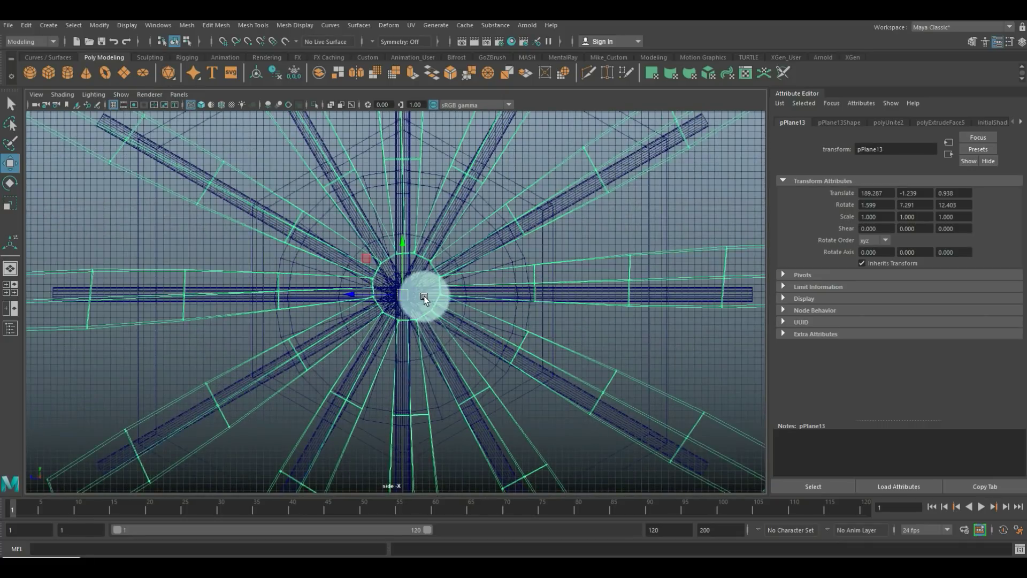
left_click(515, 266)
left_click(584, 258)
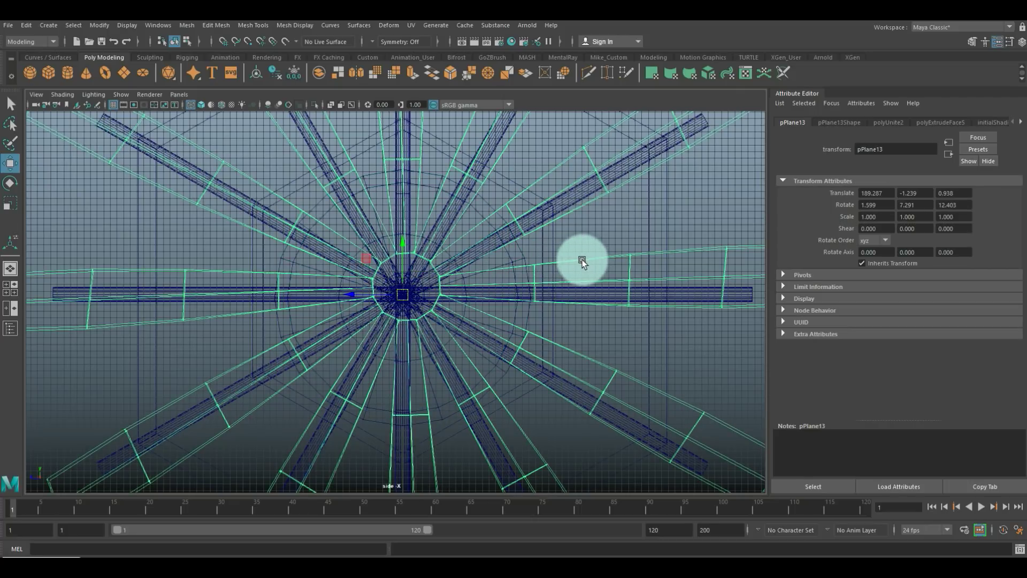
left_click_drag(403, 294, 399, 304)
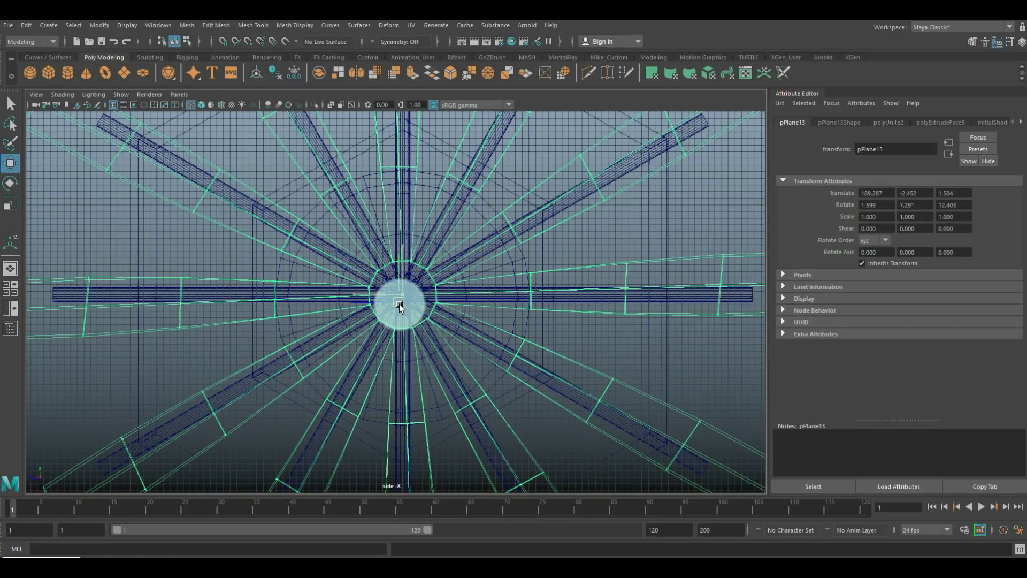
Step: Move the blades from the tail end back along the rotor axis to the wheel frame, to about 1.813 in X
left_click(11, 288)
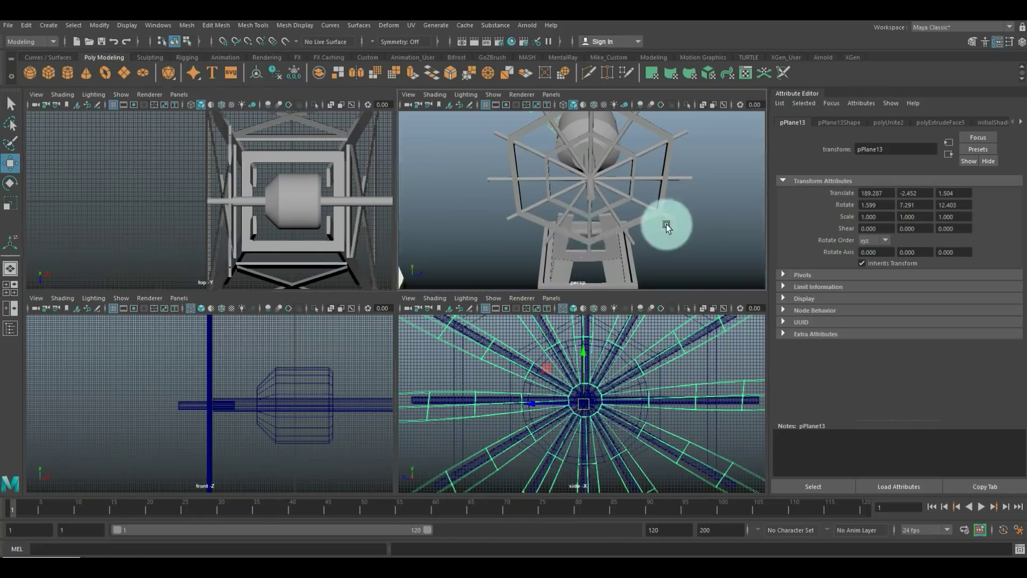
key("space")
left_click(680, 262)
scroll(661, 264, "down", 5)
left_click_drag(647, 269, 611, 274, "alt")
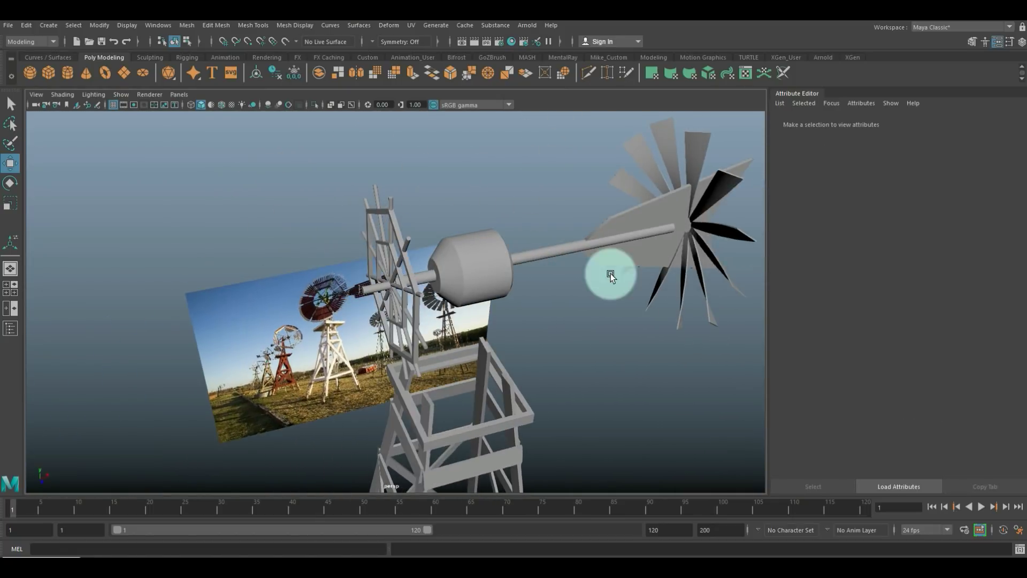
left_click(727, 177)
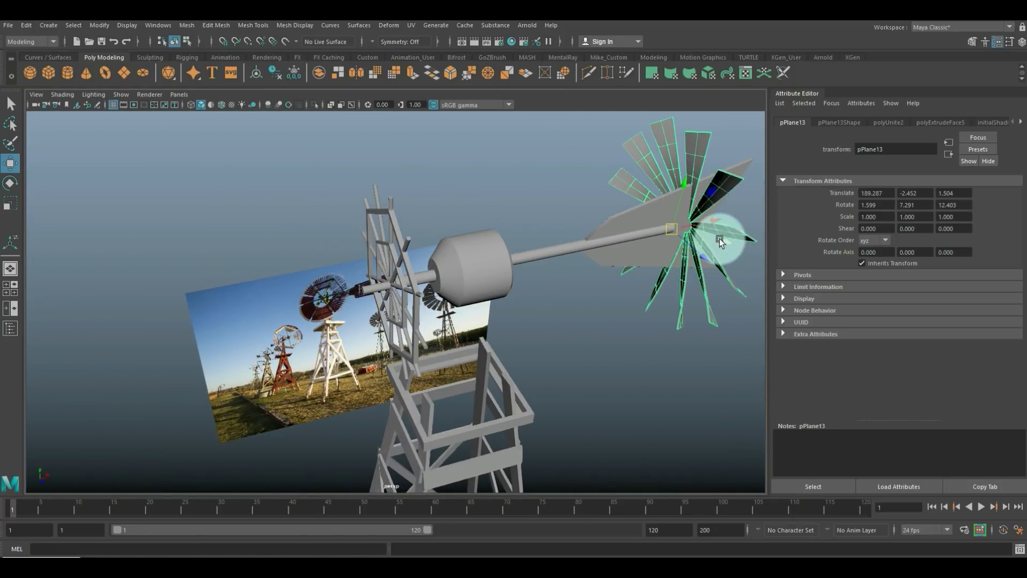
left_click_drag(719, 219, 439, 325)
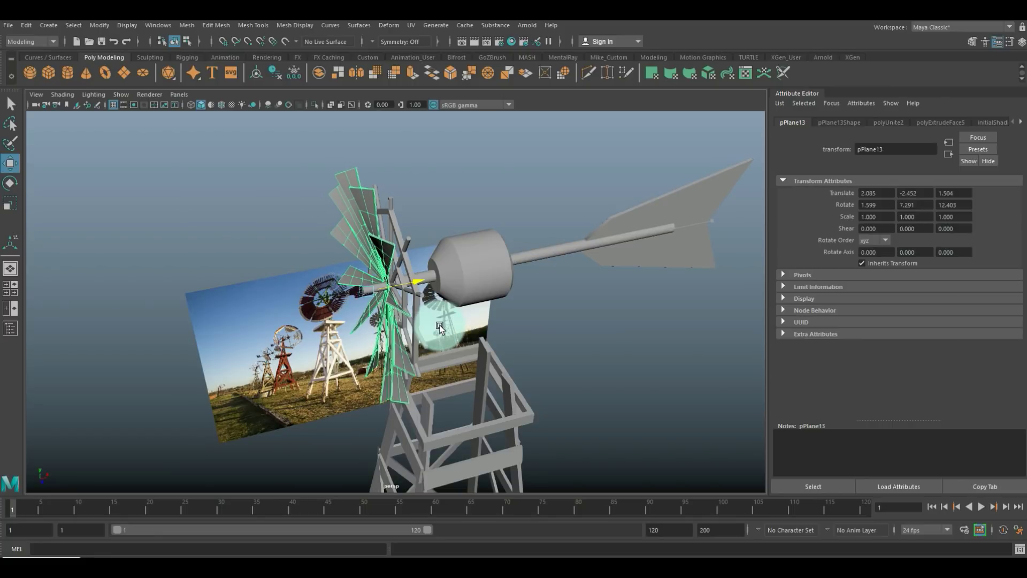
left_click(11, 288)
key("space")
left_click_drag(401, 307, 399, 307)
left_click(10, 288)
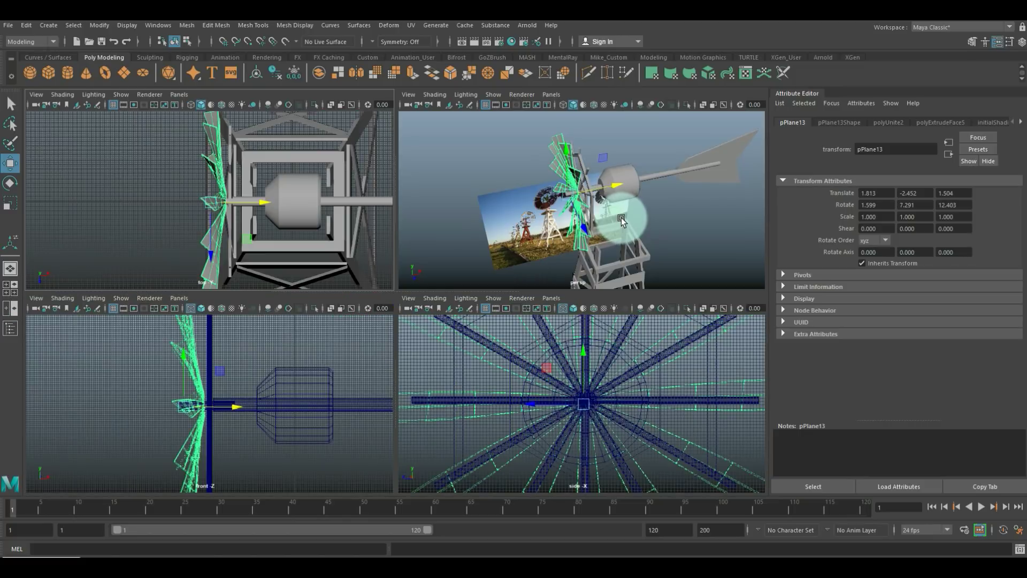
key("space")
Step: Show all hidden objects in the scene, including the central tower pole
left_click(635, 344)
left_click_drag(635, 344, 420, 238, "alt")
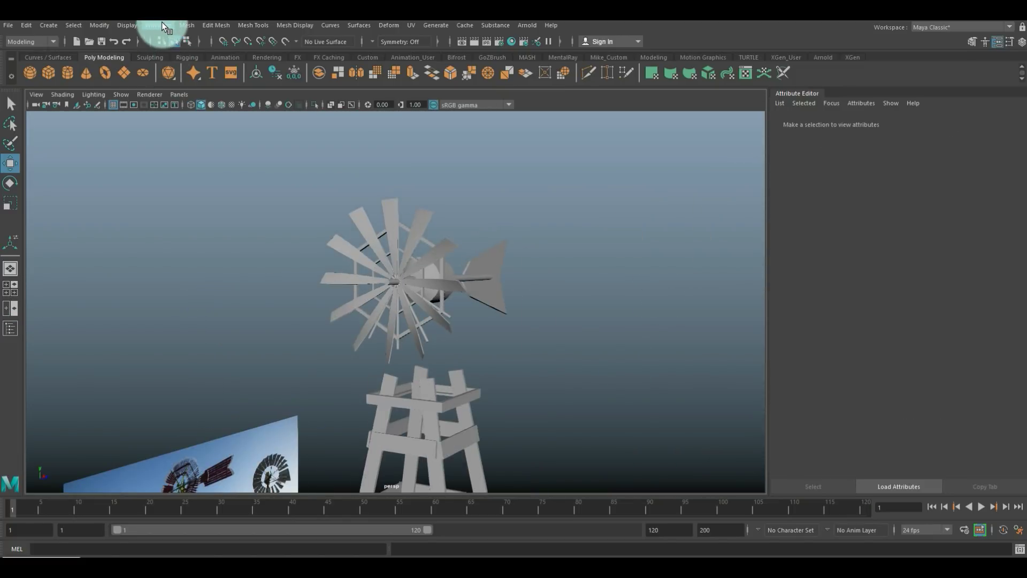
left_click(134, 26)
mouse_move(175, 90)
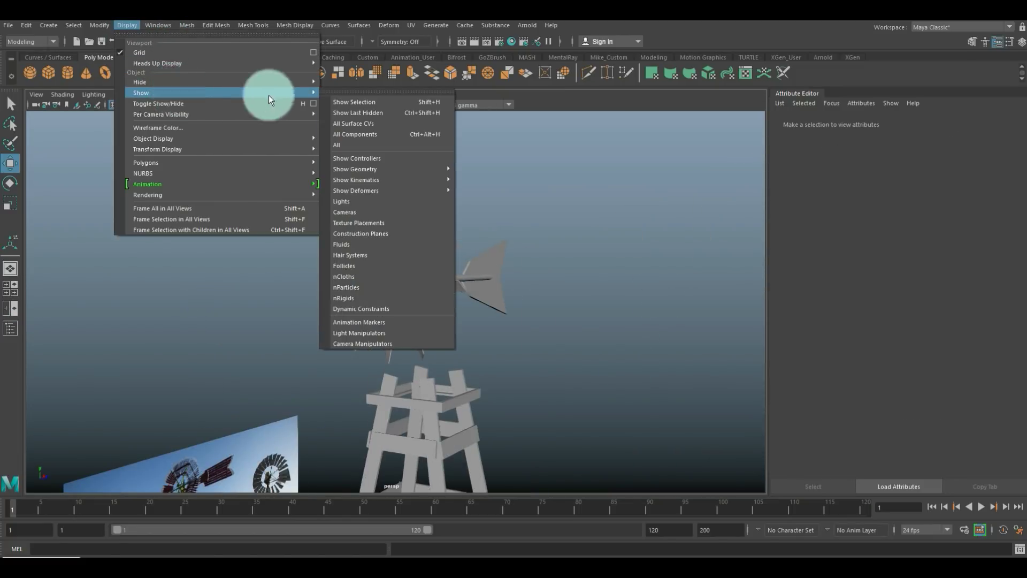
left_click(348, 144)
right_click_drag(670, 268, 572, 260, "alt")
left_click_drag(607, 274, 419, 286, "alt")
scroll(507, 297, "up", 3)
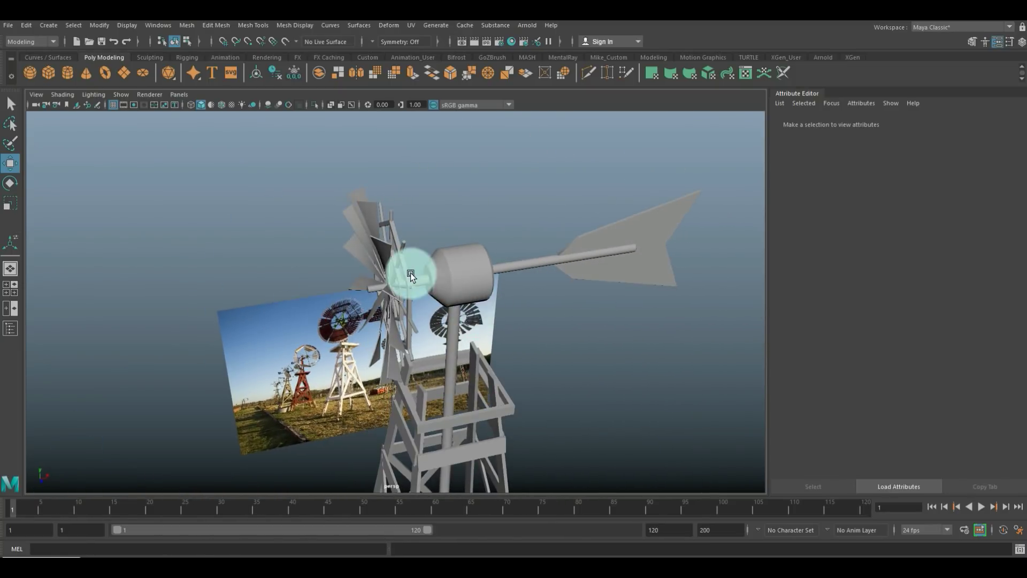
Step: Scale the combined blades uniformly to about 1.434 and nudge them along the rotor axis
left_click(369, 201)
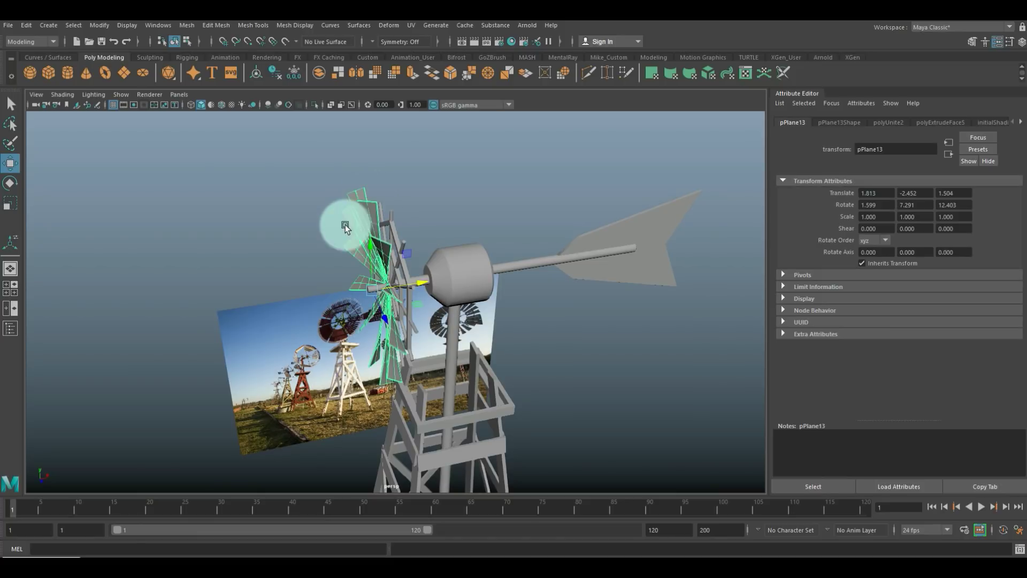
left_click_drag(268, 275, 363, 271, "alt")
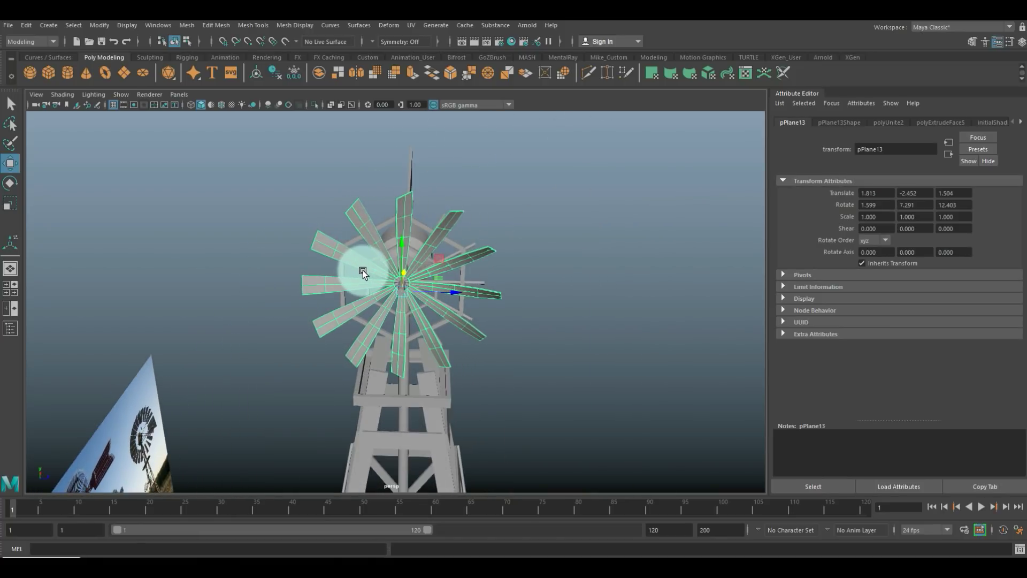
left_click_drag(404, 293, 388, 319)
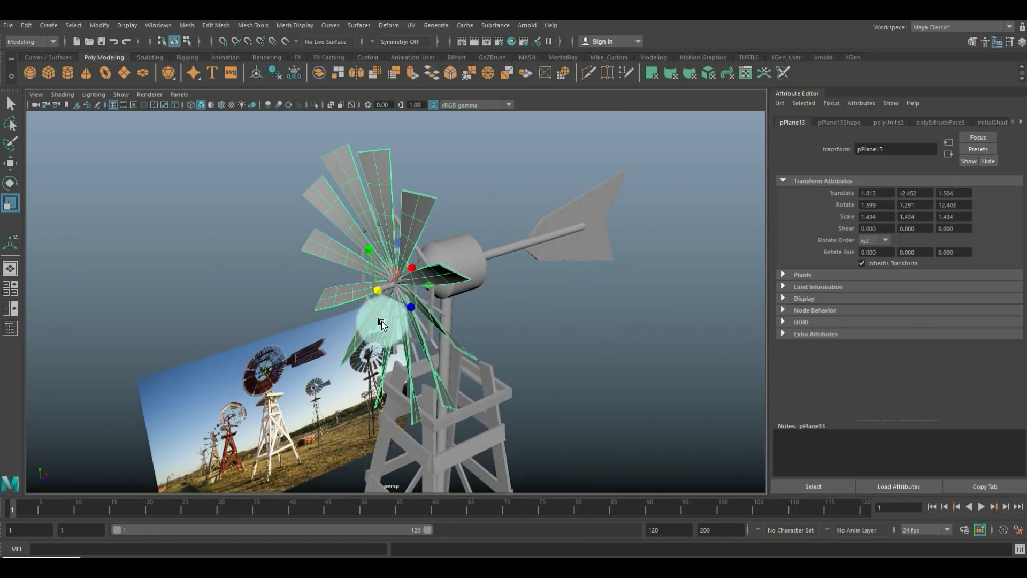
key("w")
left_click_drag(409, 285, 417, 279)
left_click_drag(315, 307, 224, 271, "alt")
left_click(210, 264)
scroll(219, 262, "down", 8)
right_click_drag(225, 270, 179, 269, "alt")
left_click_drag(179, 269, 229, 271, "alt")
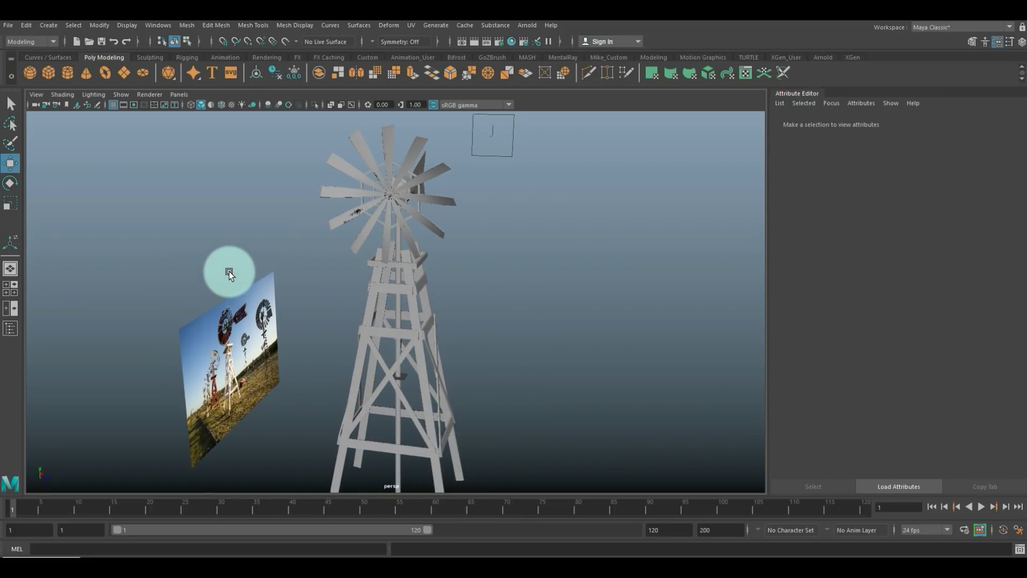